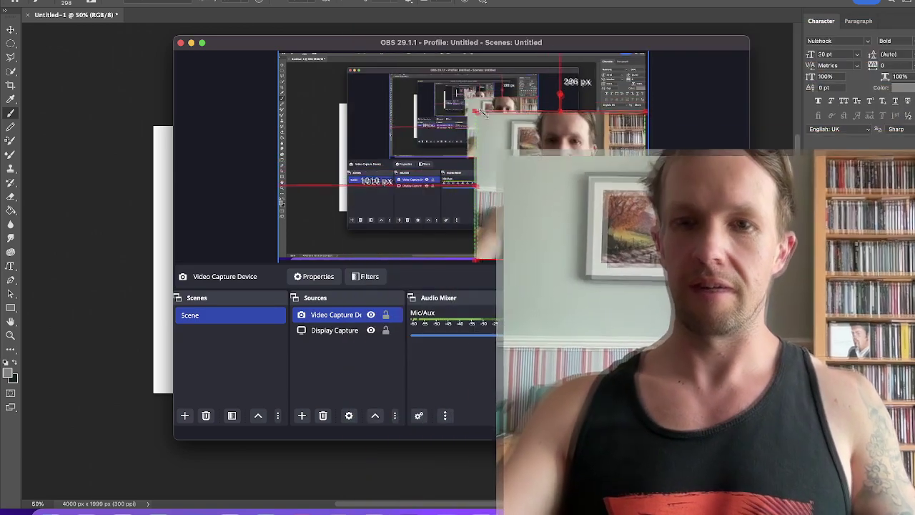
# Shrink the webcam capture into the lower-right corner of the OBS scene and minimise OBS to return to Photoshop
pyautogui.moveTo(517, 147); pyautogui.dragTo(530, 164)
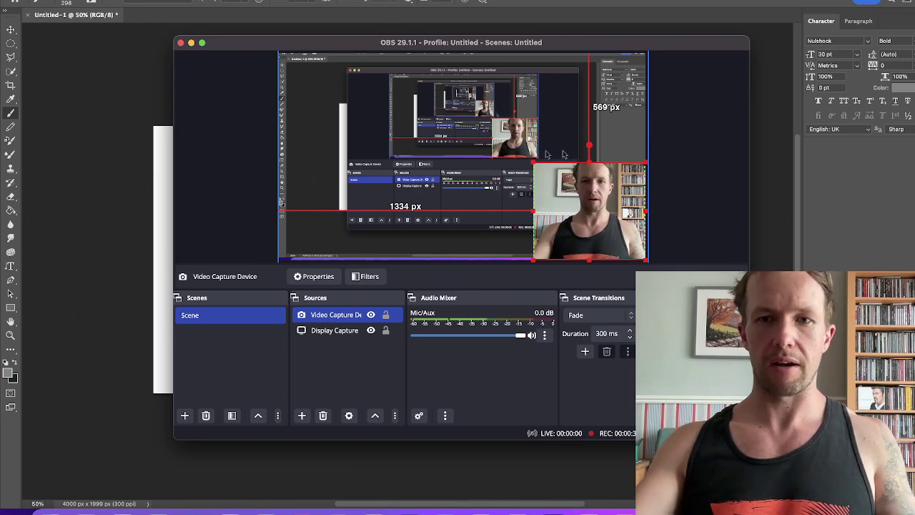
pyautogui.click(191, 43)
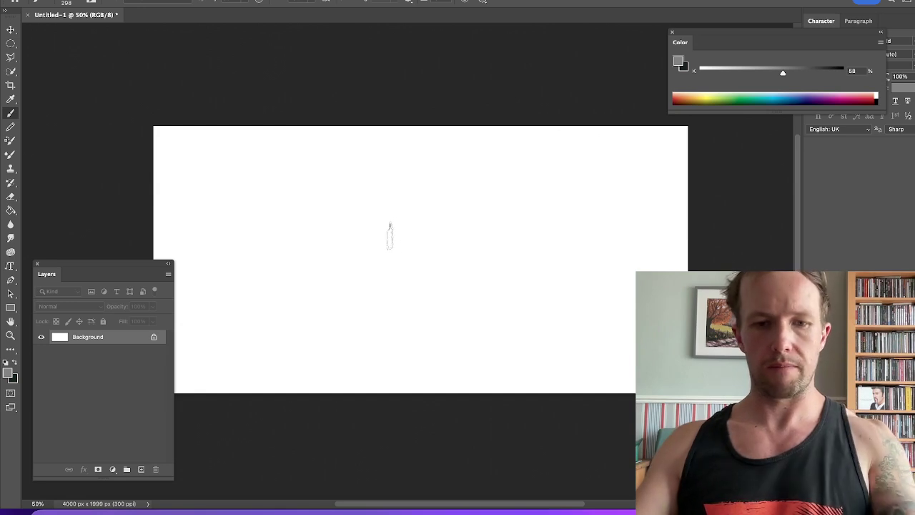
# Block in the upper part of the canvas with textured grey brush strokes, using 66% and 75% K
pyautogui.scroll(-3, 390, 236)
pyautogui.click(794, 69)
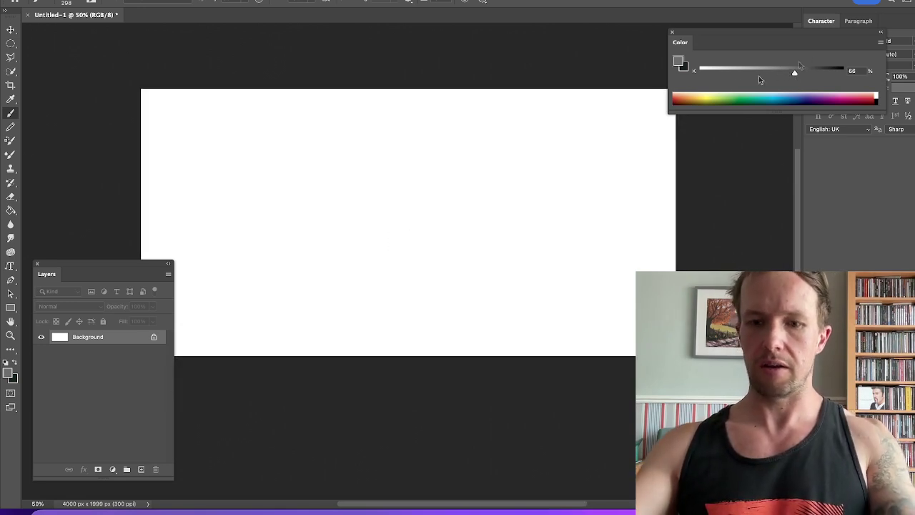
pyautogui.moveTo(451, 194)
pyautogui.mouseDown()
pyautogui.moveTo(327, 215)
pyautogui.moveTo(365, 215)
pyautogui.moveTo(251, 250)
pyautogui.moveTo(266, 209)
pyautogui.mouseUp()
pyautogui.click(808, 70)
pyautogui.moveTo(476, 173)
pyautogui.mouseDown()
pyautogui.moveTo(429, 193)
pyautogui.moveTo(266, 214)
pyautogui.moveTo(243, 125)
pyautogui.moveTo(172, 132)
pyautogui.moveTo(322, 107)
pyautogui.moveTo(395, 213)
pyautogui.moveTo(629, 165)
pyautogui.moveTo(386, 122)
pyautogui.moveTo(473, 156)
pyautogui.mouseUp()
# Choose the Soft Round Pressure Opacity and Flow brush from the General Brushes set
pyautogui.rightClick(576, 159)
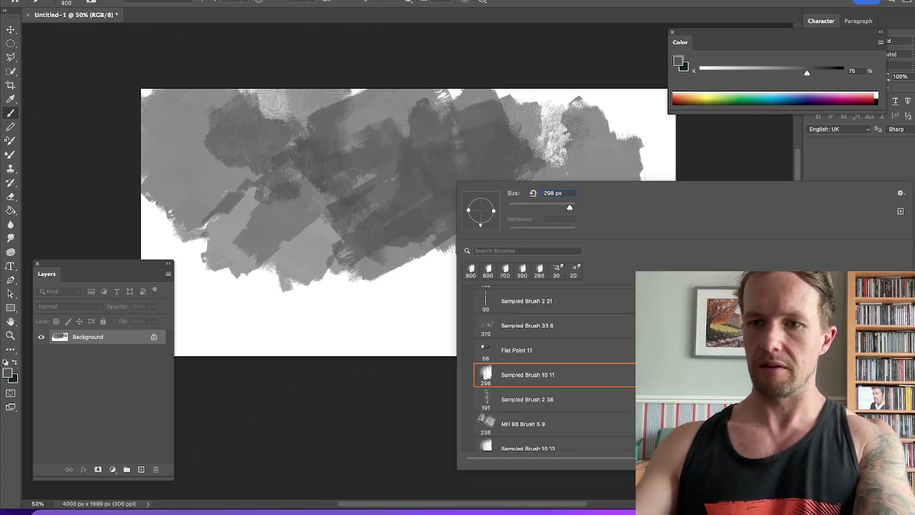
pyautogui.scroll(10, 478, 303)
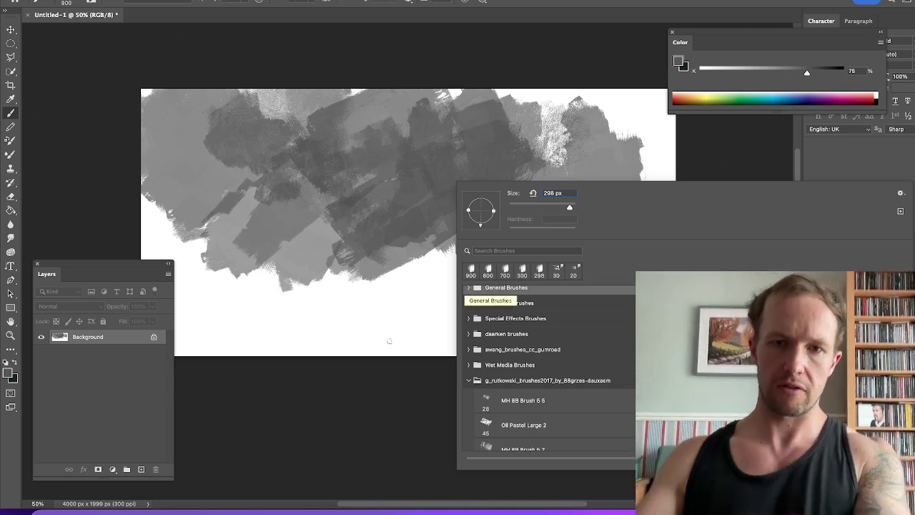
pyautogui.click(469, 288)
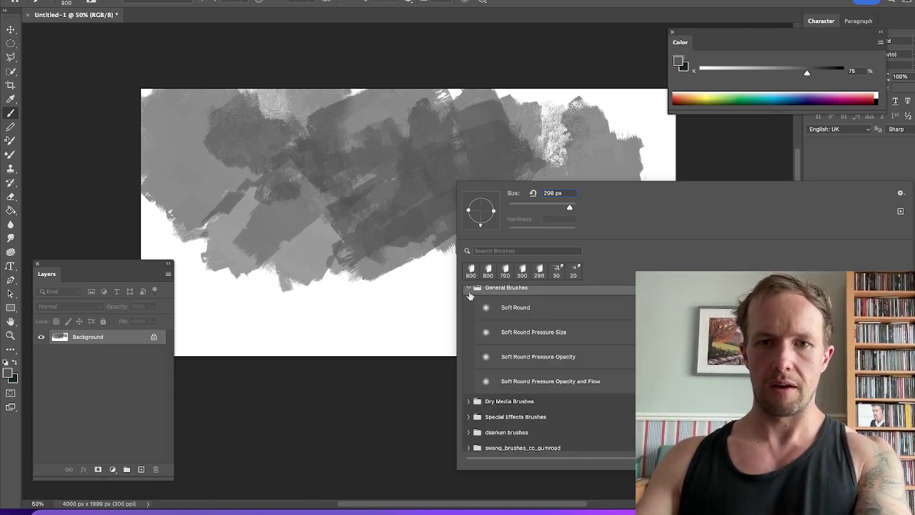
pyautogui.click(587, 382)
pyautogui.click(389, 190)
# Cover the remaining white along the lower and outer canvas with broad grey strokes at 75% K, varying the brush size
pyautogui.moveTo(594, 115)
pyautogui.mouseDown()
pyautogui.moveTo(529, 108)
pyautogui.moveTo(468, 142)
pyautogui.moveTo(664, 236)
pyautogui.moveTo(572, 236)
pyautogui.moveTo(469, 286)
pyautogui.mouseUp()
pyautogui.moveTo(585, 348)
pyautogui.mouseDown()
pyautogui.moveTo(533, 363)
pyautogui.moveTo(608, 357)
pyautogui.moveTo(337, 361)
pyautogui.moveTo(287, 332)
pyautogui.moveTo(190, 313)
pyautogui.moveTo(223, 329)
pyautogui.mouseUp()
pyautogui.press('space')
pyautogui.moveTo(270, 244); pyautogui.dragTo(366, 235)
pyautogui.press(']')
pyautogui.moveTo(357, 307)
pyautogui.mouseDown()
pyautogui.moveTo(254, 227)
pyautogui.moveTo(236, 225)
pyautogui.moveTo(243, 286)
pyautogui.moveTo(351, 337)
pyautogui.moveTo(401, 307)
pyautogui.moveTo(210, 200)
pyautogui.moveTo(372, 236)
pyautogui.mouseUp()
pyautogui.press('[')
pyautogui.press('[')
pyautogui.press('[')
pyautogui.moveTo(315, 241)
pyautogui.mouseDown()
pyautogui.moveTo(374, 228)
pyautogui.moveTo(453, 279)
pyautogui.moveTo(528, 250)
pyautogui.moveTo(282, 275)
pyautogui.moveTo(662, 208)
pyautogui.moveTo(636, 216)
pyautogui.mouseUp()
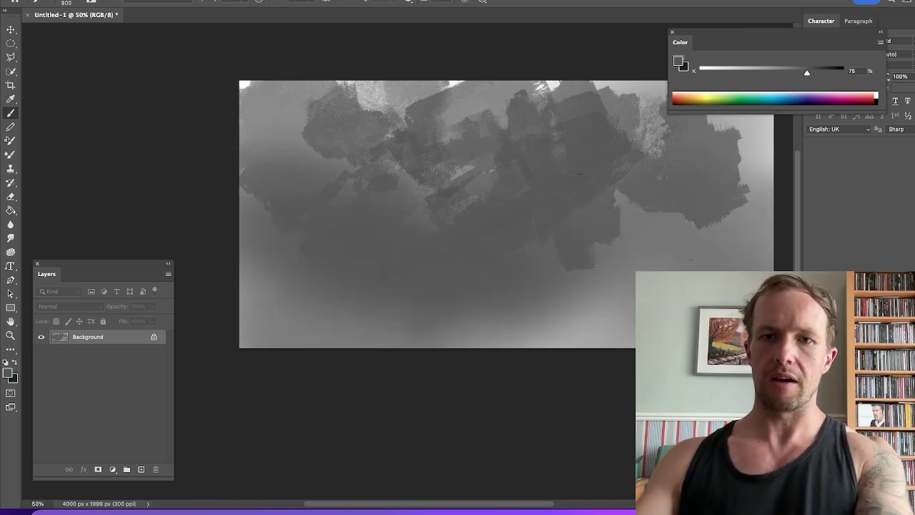
pyautogui.moveTo(571, 122); pyautogui.dragTo(379, 175)
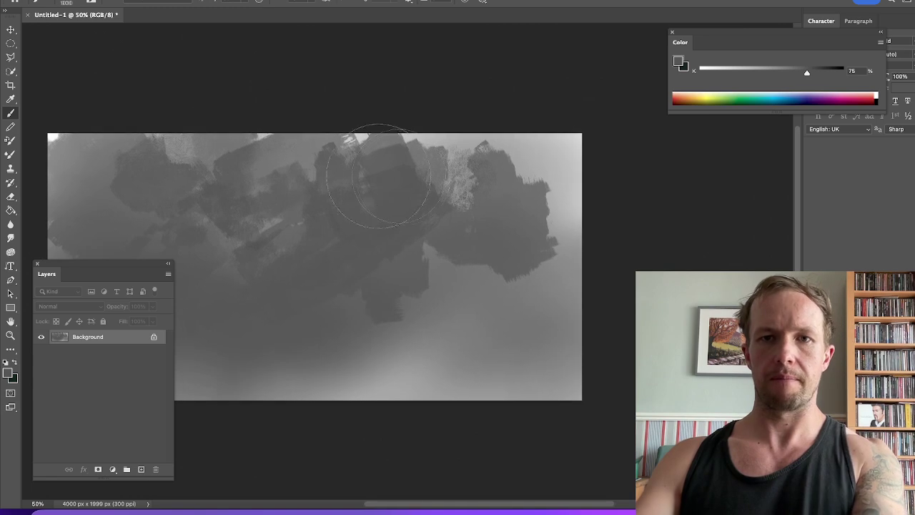
pyautogui.moveTo(552, 112)
pyautogui.mouseDown()
pyautogui.moveTo(582, 307)
pyautogui.moveTo(536, 398)
pyautogui.moveTo(557, 365)
pyautogui.moveTo(374, 419)
pyautogui.mouseUp()
pyautogui.moveTo(483, 311); pyautogui.dragTo(548, 286)
# Smudge the hard edges of the grey patches into cloud-like forms, using the 301 px brush from the swang_brushes_cc Smudge set enlarged to 1100 px
pyautogui.press('o')
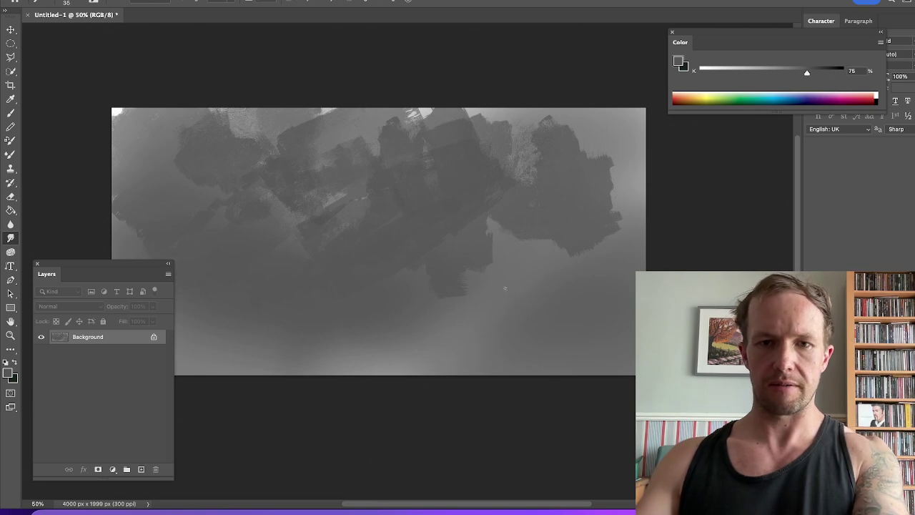
pyautogui.rightClick(503, 261)
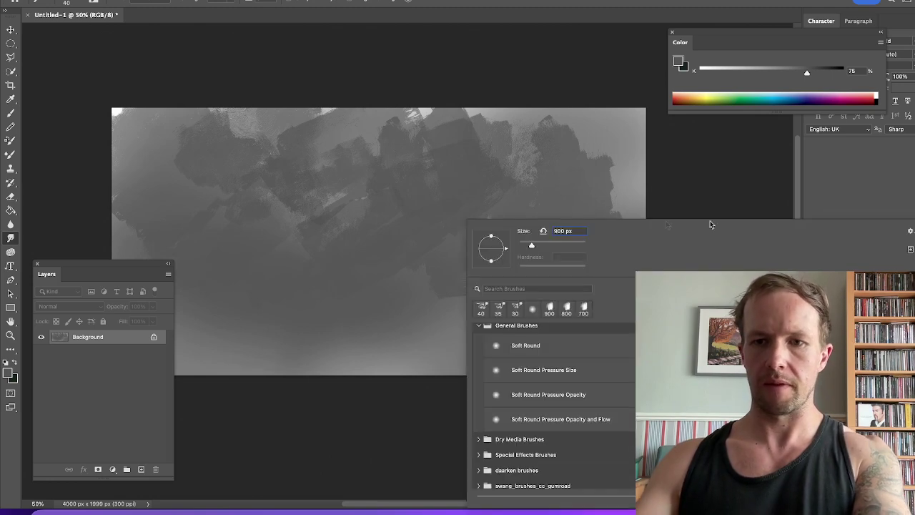
pyautogui.click(478, 326)
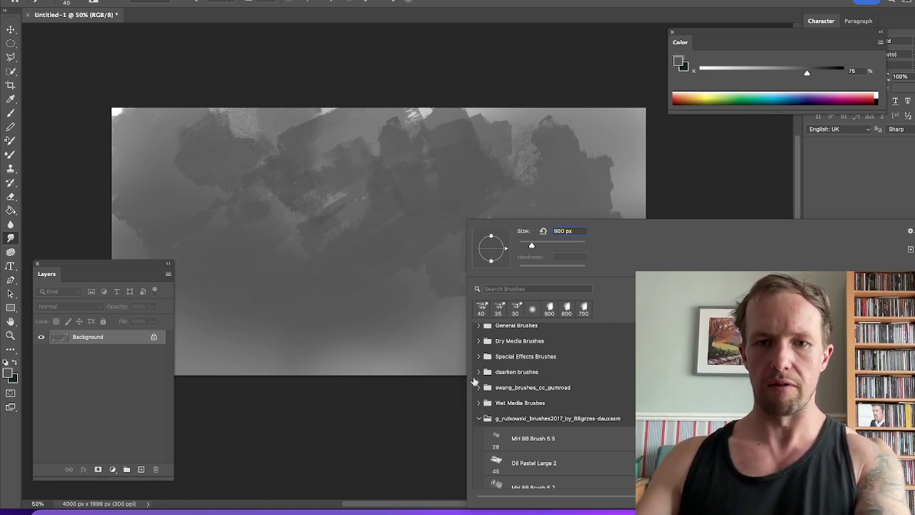
pyautogui.click(479, 419)
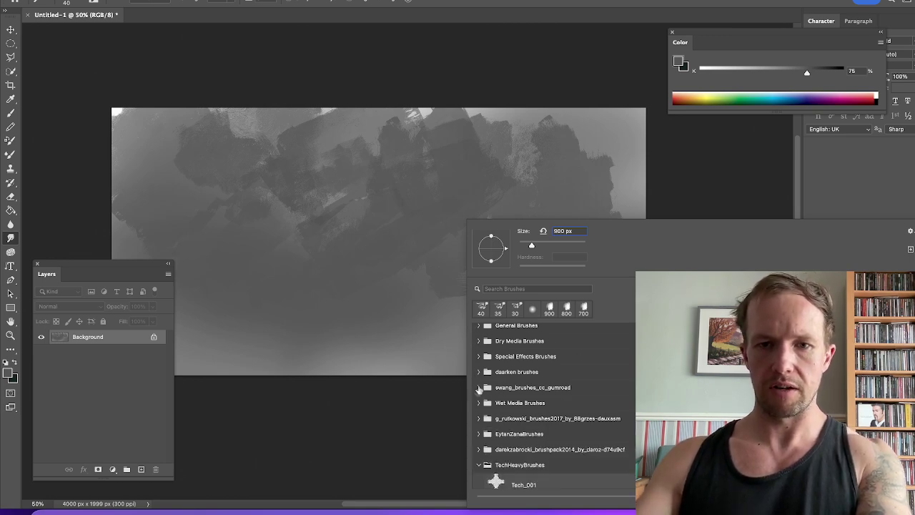
pyautogui.click(478, 388)
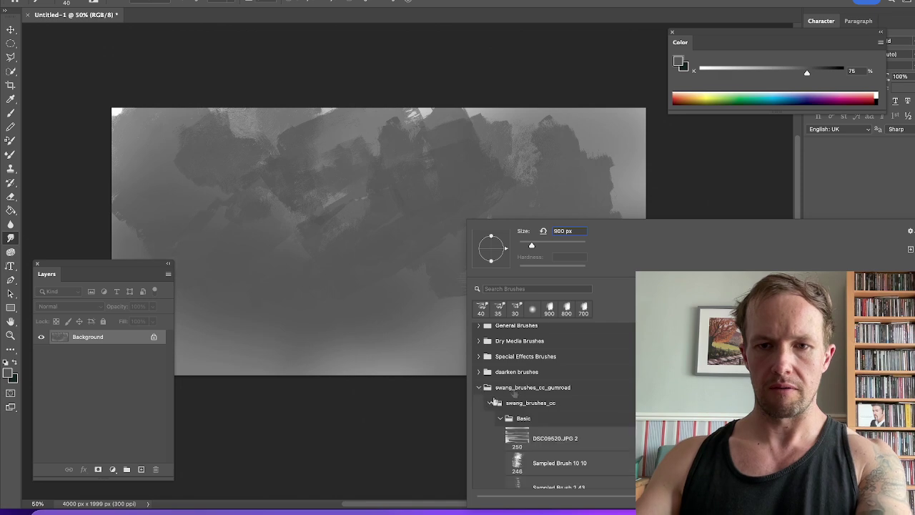
pyautogui.click(500, 419)
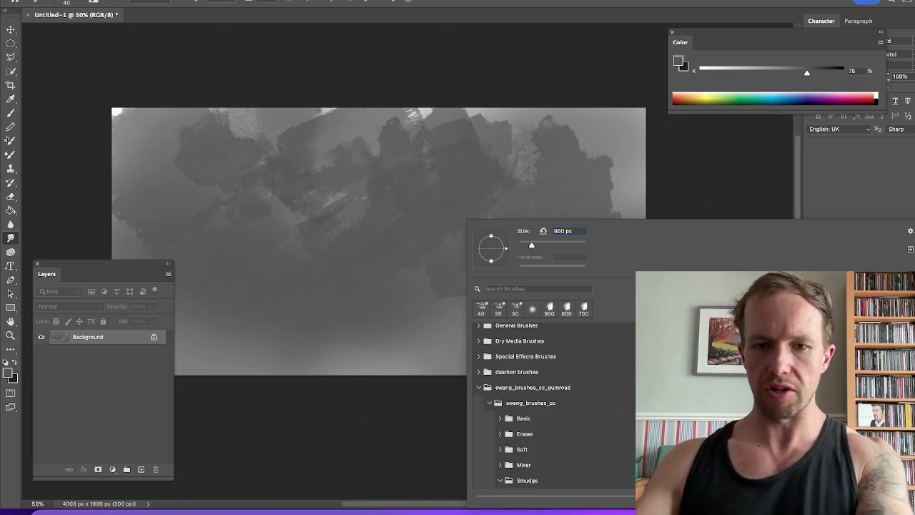
pyautogui.scroll(-3, 554, 406)
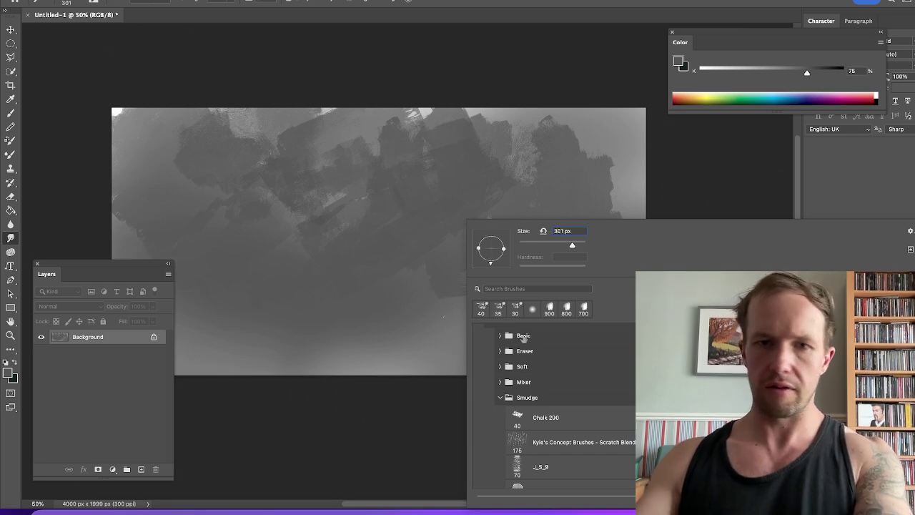
pyautogui.click(382, 289)
pyautogui.moveTo(444, 316)
pyautogui.mouseDown()
pyautogui.moveTo(461, 285)
pyautogui.moveTo(563, 272)
pyautogui.moveTo(495, 261)
pyautogui.moveTo(473, 279)
pyautogui.moveTo(385, 309)
pyautogui.moveTo(362, 308)
pyautogui.moveTo(297, 184)
pyautogui.moveTo(202, 193)
pyautogui.mouseUp()
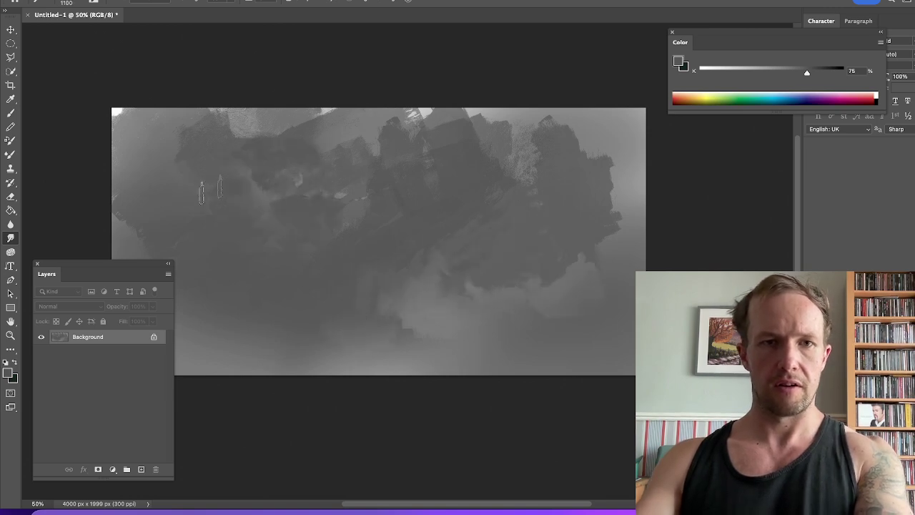
# Switch to the Brush tool and choose the 215 px sampled brush from the g_rutkowski_brushes2017 set
pyautogui.press('b')
pyautogui.rightClick(391, 221)
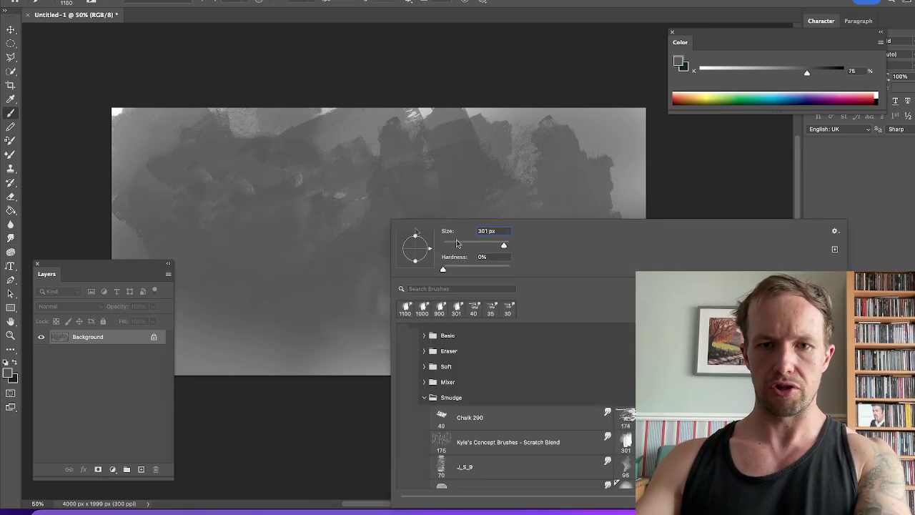
pyautogui.click(426, 398)
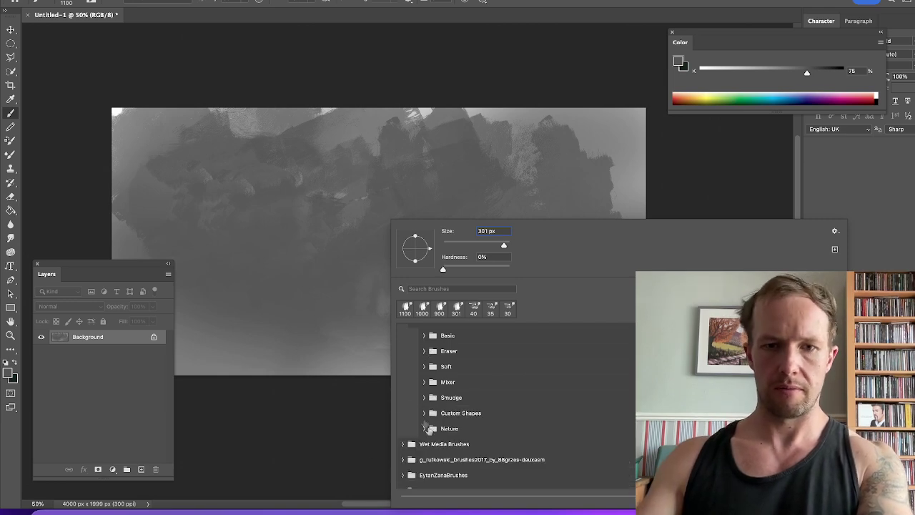
pyautogui.click(403, 459)
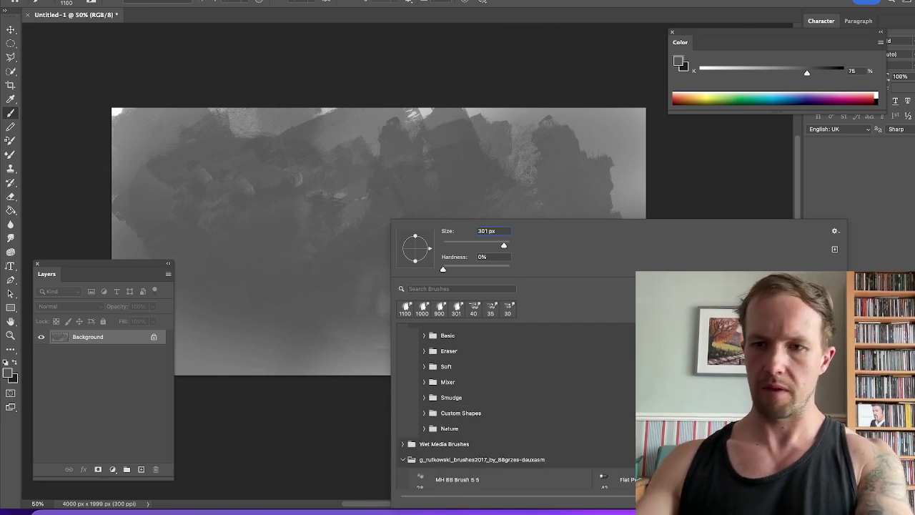
pyautogui.scroll(-10, 516, 406)
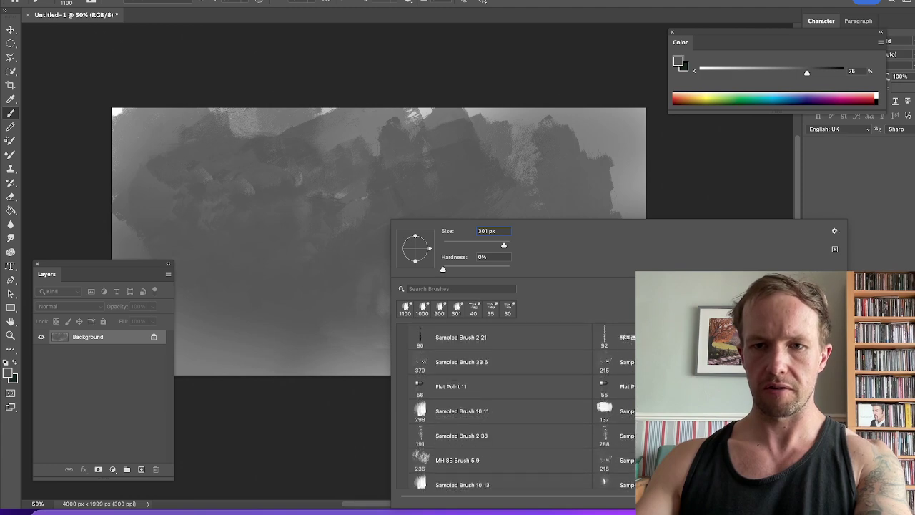
pyautogui.click(614, 362)
pyautogui.click(318, 324)
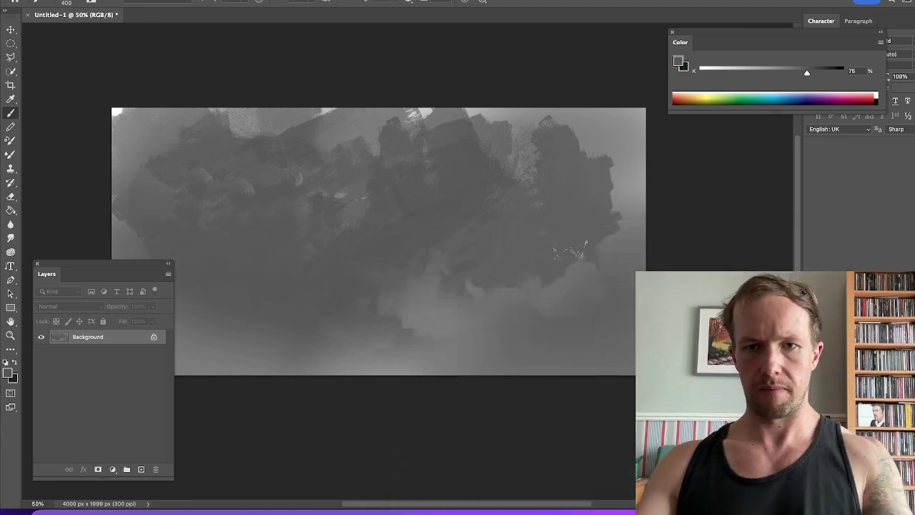
# Paint dark, textured foliage-like masses along the bottom of the canvas, starting with 87% K and finishing with a darker grey
pyautogui.moveTo(807, 72); pyautogui.dragTo(825, 74)
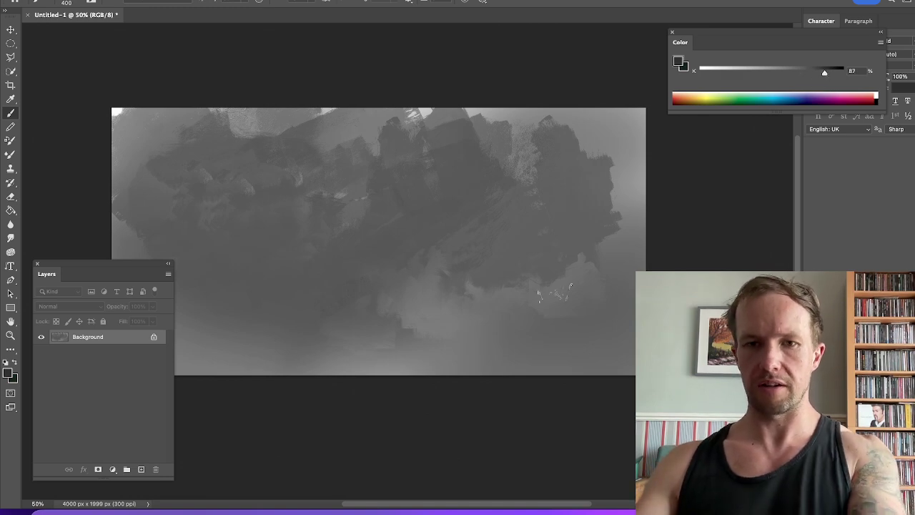
pyautogui.moveTo(536, 341)
pyautogui.mouseDown()
pyautogui.moveTo(594, 309)
pyautogui.moveTo(616, 312)
pyautogui.moveTo(584, 355)
pyautogui.moveTo(487, 392)
pyautogui.moveTo(487, 370)
pyautogui.moveTo(419, 367)
pyautogui.moveTo(367, 392)
pyautogui.moveTo(517, 324)
pyautogui.moveTo(601, 318)
pyautogui.moveTo(635, 304)
pyautogui.moveTo(594, 388)
pyautogui.moveTo(345, 359)
pyautogui.moveTo(396, 314)
pyautogui.moveTo(397, 333)
pyautogui.moveTo(418, 311)
pyautogui.moveTo(429, 340)
pyautogui.moveTo(309, 368)
pyautogui.moveTo(258, 352)
pyautogui.moveTo(258, 334)
pyautogui.moveTo(328, 301)
pyautogui.moveTo(325, 309)
pyautogui.moveTo(369, 319)
pyautogui.mouseUp()
pyautogui.keyDown('alt'); pyautogui.click(325, 272); pyautogui.keyUp('alt')
pyautogui.press(']')
pyautogui.keyDown('alt'); pyautogui.click(579, 303); pyautogui.keyUp('alt')
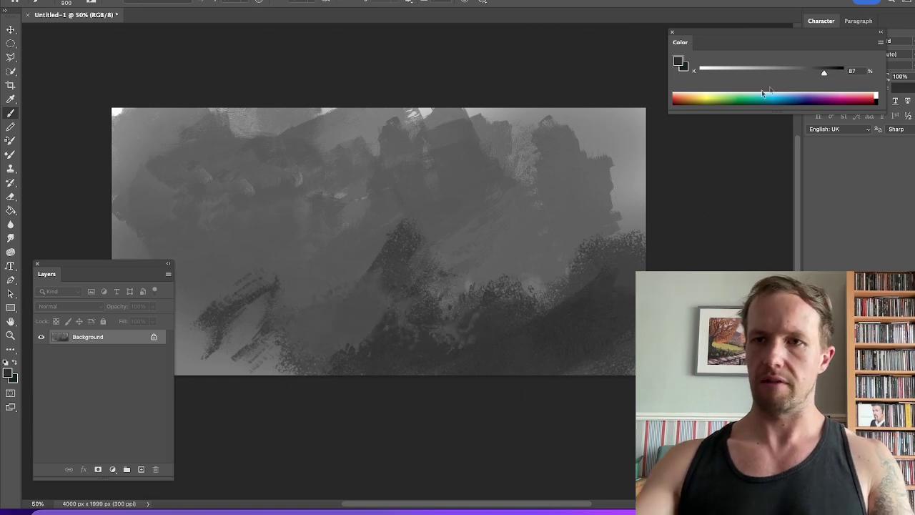
pyautogui.click(831, 73)
pyautogui.moveTo(613, 366); pyautogui.dragTo(401, 386)
# Build up a dark textured mass across the lower-left part of the canvas, sampling nearby greys between strokes
pyautogui.moveTo(365, 271); pyautogui.dragTo(505, 274)
pyautogui.keyDown('alt'); pyautogui.click(415, 291); pyautogui.keyUp('alt')
pyautogui.moveTo(379, 307); pyautogui.dragTo(287, 312)
pyautogui.keyDown('alt'); pyautogui.click(303, 242); pyautogui.keyUp('alt')
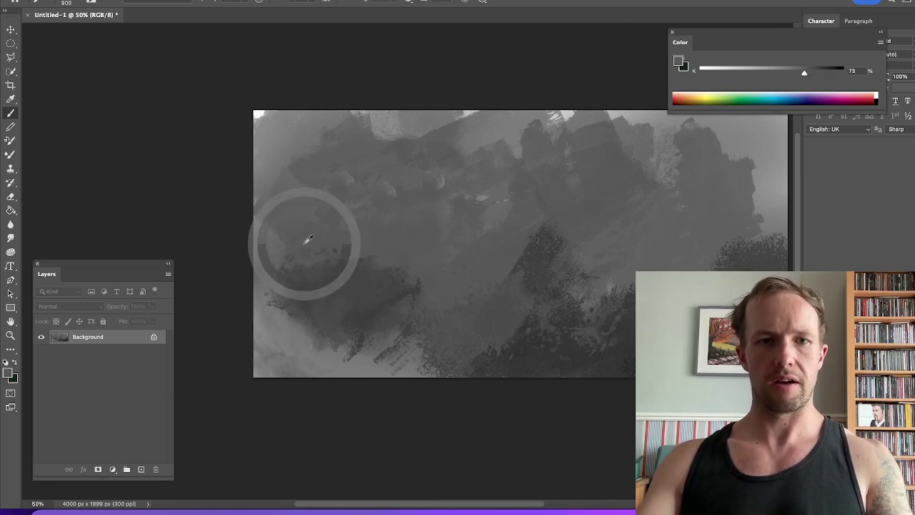
pyautogui.keyDown('alt'); pyautogui.click(302, 226); pyautogui.keyUp('alt')
pyautogui.keyDown('alt'); pyautogui.click(345, 279); pyautogui.keyUp('alt')
pyautogui.moveTo(346, 279)
pyautogui.mouseDown()
pyautogui.moveTo(290, 285)
pyautogui.moveTo(348, 377)
pyautogui.moveTo(399, 377)
pyautogui.moveTo(243, 395)
pyautogui.mouseUp()
pyautogui.keyDown('alt'); pyautogui.click(540, 356); pyautogui.keyUp('alt')
pyautogui.moveTo(458, 351)
pyautogui.mouseDown()
pyautogui.moveTo(414, 405)
pyautogui.moveTo(274, 372)
pyautogui.mouseUp()
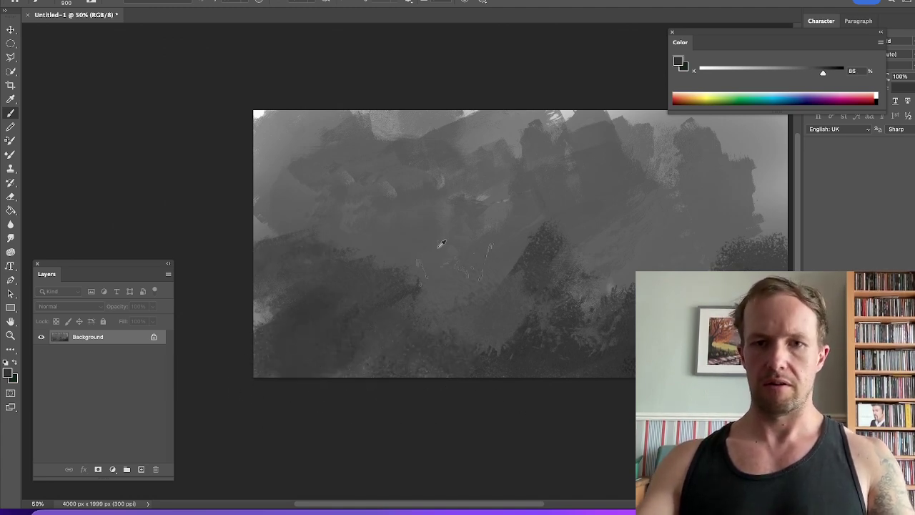
# Paint a dark diagonal shape through the centre of the canvas with a sampled grey of 82% K
pyautogui.keyDown('alt'); pyautogui.click(534, 259); pyautogui.keyUp('alt')
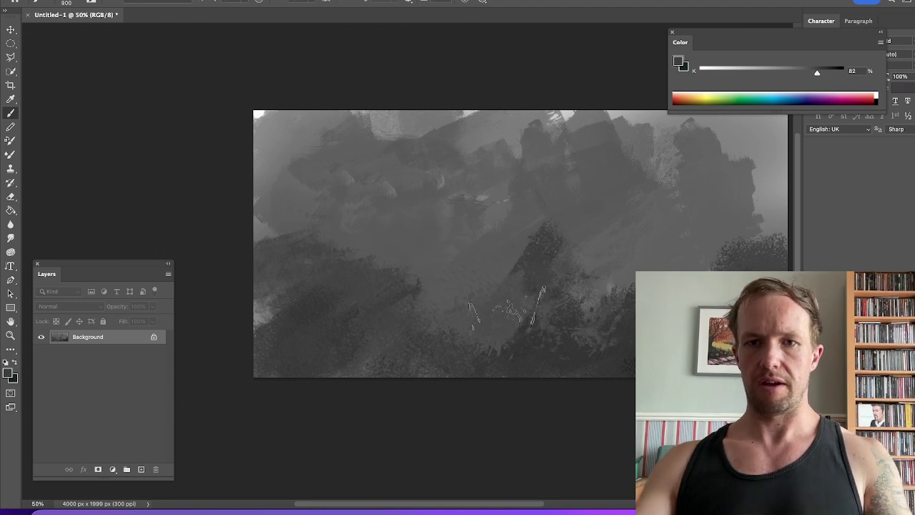
pyautogui.moveTo(552, 208); pyautogui.dragTo(506, 285)
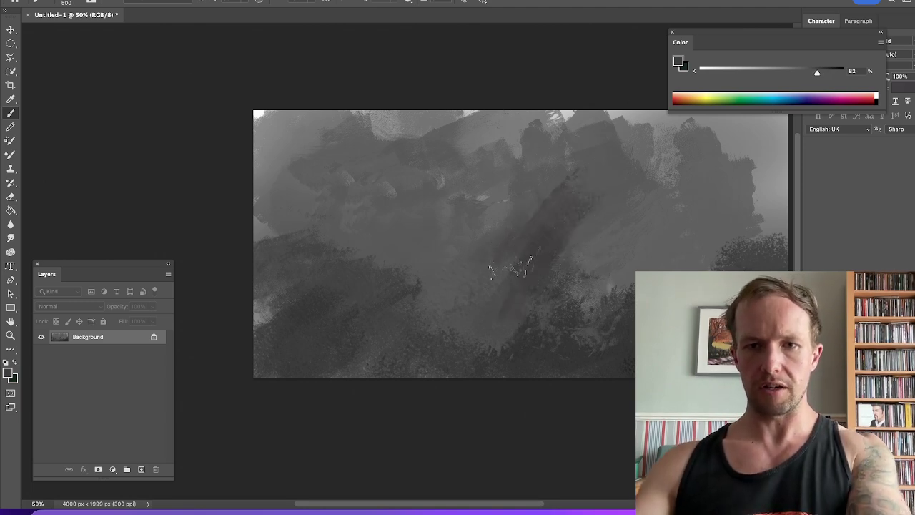
pyautogui.moveTo(518, 208)
pyautogui.mouseDown()
pyautogui.moveTo(568, 170)
pyautogui.moveTo(476, 276)
pyautogui.moveTo(475, 299)
pyautogui.mouseUp()
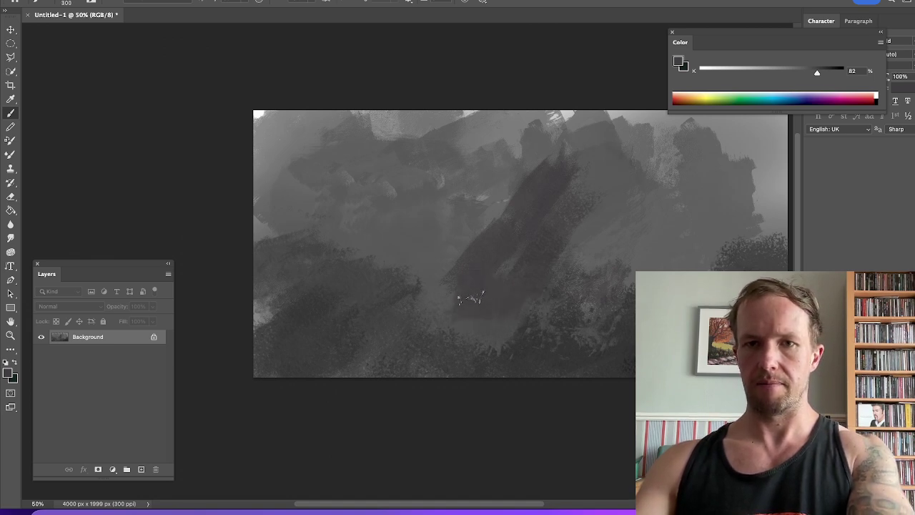
# Paint over the upper part of the central diagonal shape with lighter greys sampled from its surroundings
pyautogui.keyDown('alt'); pyautogui.click(478, 228); pyautogui.keyUp('alt')
pyautogui.moveTo(501, 193); pyautogui.dragTo(558, 249)
pyautogui.keyDown('alt'); pyautogui.click(572, 187); pyautogui.keyUp('alt')
pyautogui.moveTo(595, 169); pyautogui.dragTo(556, 185)
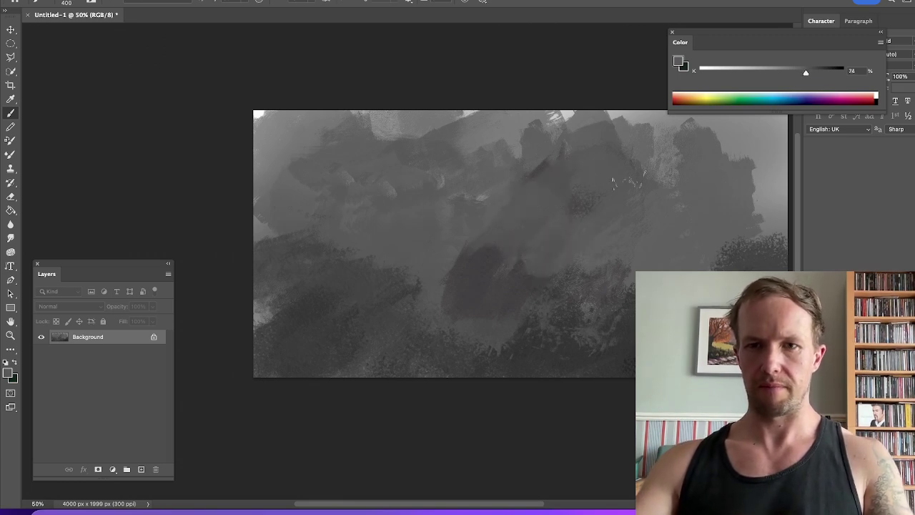
# Sample a light grey from the canvas's upper edge and choose the Soft Round Pressure Opacity and Flow brush
pyautogui.keyDown('alt'); pyautogui.click(570, 108); pyautogui.keyUp('alt')
pyautogui.rightClick(590, 138)
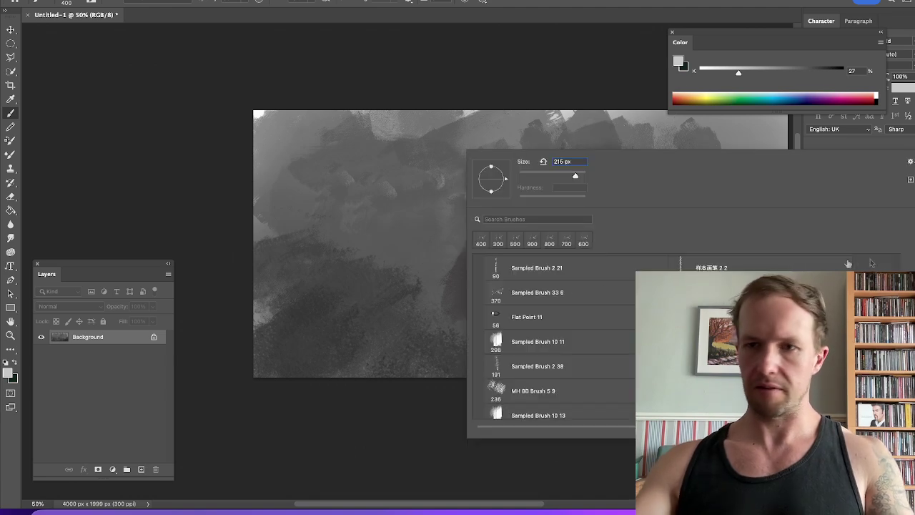
pyautogui.scroll(10, 518, 288)
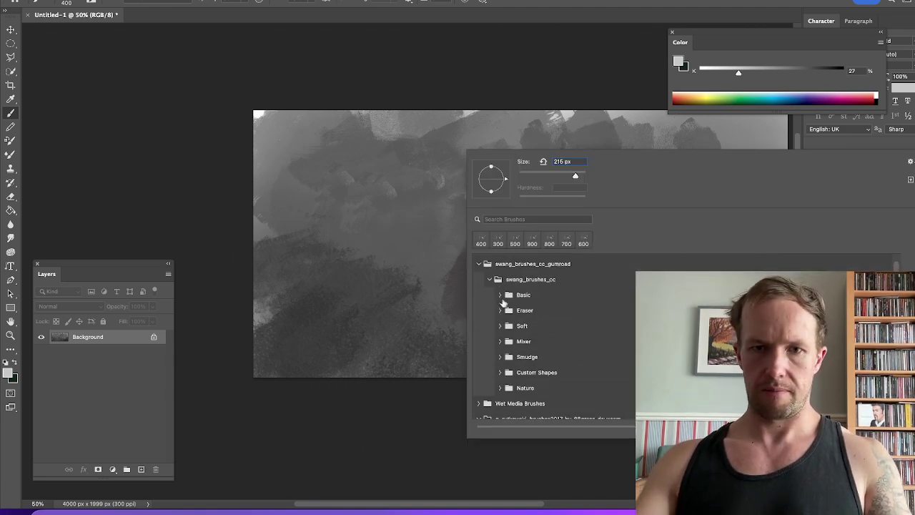
pyautogui.scroll(3, 899, 256)
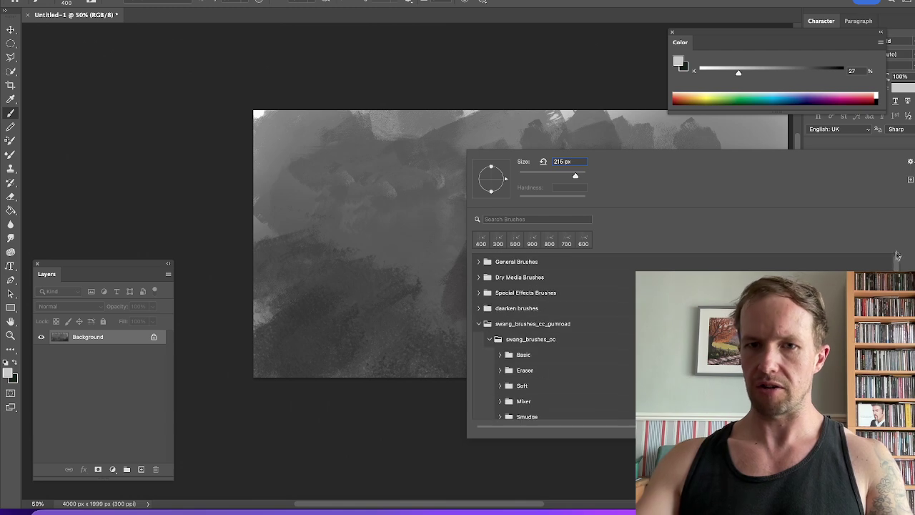
pyautogui.click(479, 324)
pyautogui.click(479, 261)
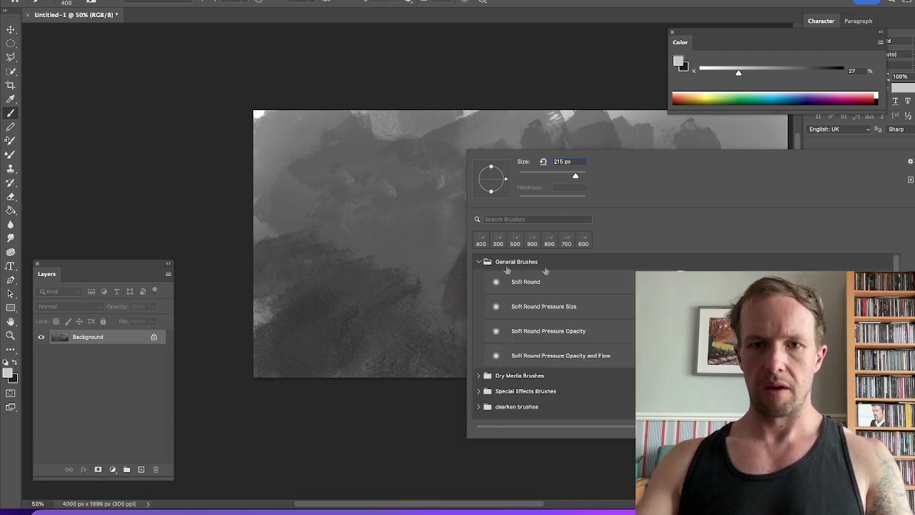
pyautogui.click(596, 361)
pyautogui.click(364, 162)
# Sample a light grey of 29% K and brush a soft glow right of the canvas centre at 800 px
pyautogui.keyDown('alt'); pyautogui.click(568, 115); pyautogui.keyUp('alt')
pyautogui.press('[')
pyautogui.press('[')
pyautogui.press('[')
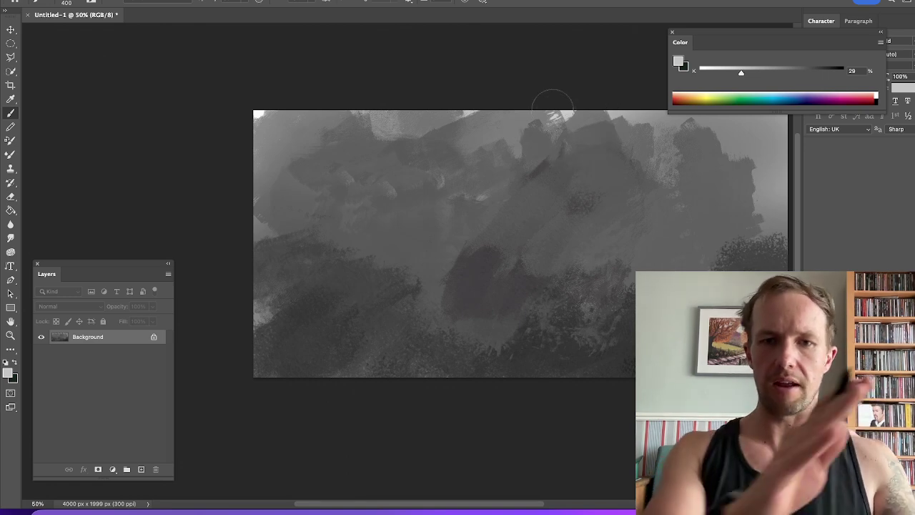
pyautogui.press(']')
pyautogui.press(']')
pyautogui.press(']')
pyautogui.press(']')
pyautogui.press(']')
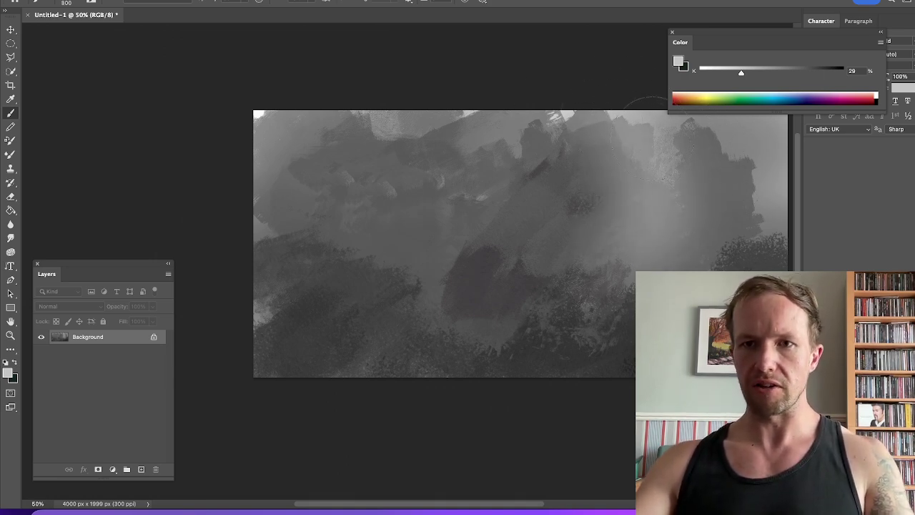
# Extend the soft 29% K glow through the lower centre and sample the 72% K grey near the canvas's left edge
pyautogui.moveTo(592, 241)
pyautogui.mouseDown()
pyautogui.moveTo(615, 203)
pyautogui.moveTo(513, 289)
pyautogui.moveTo(487, 278)
pyautogui.moveTo(522, 250)
pyautogui.moveTo(476, 278)
pyautogui.moveTo(458, 309)
pyautogui.moveTo(420, 303)
pyautogui.moveTo(441, 293)
pyautogui.moveTo(450, 308)
pyautogui.moveTo(437, 309)
pyautogui.moveTo(411, 285)
pyautogui.moveTo(465, 256)
pyautogui.moveTo(373, 262)
pyautogui.moveTo(416, 275)
pyautogui.moveTo(393, 262)
pyautogui.moveTo(418, 257)
pyautogui.moveTo(486, 326)
pyautogui.moveTo(650, 186)
pyautogui.mouseUp()
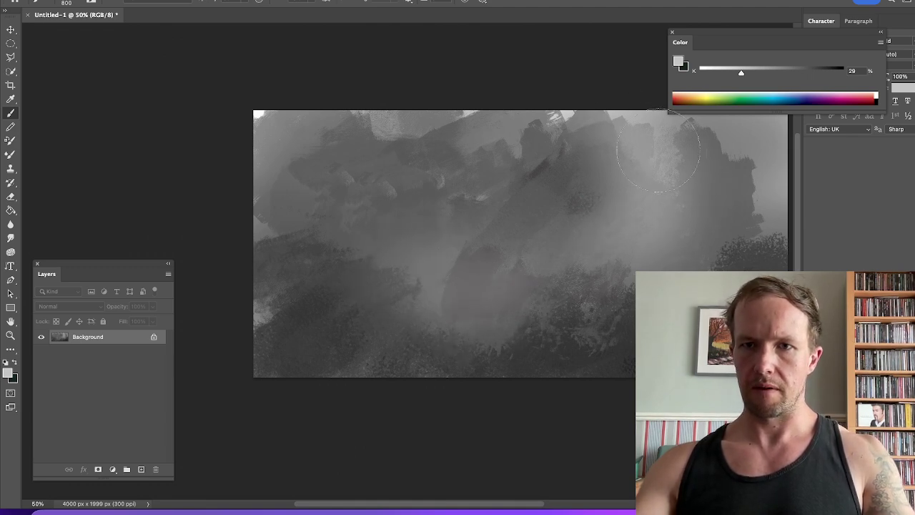
pyautogui.keyDown('alt'); pyautogui.click(299, 212); pyautogui.keyUp('alt')
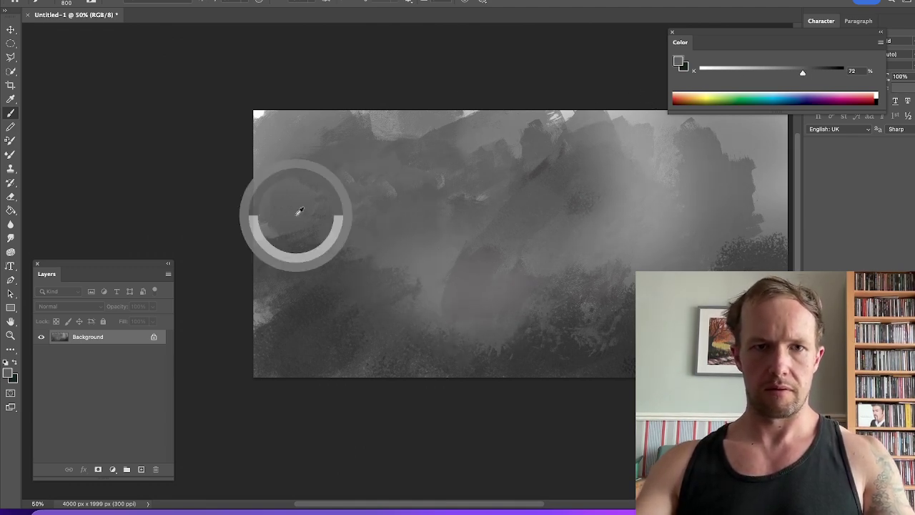
# Choose a textured brush, sample the 80% K grey and paint a dark diagonal stroke in the canvas's left half at 250 px
pyautogui.rightClick(448, 178)
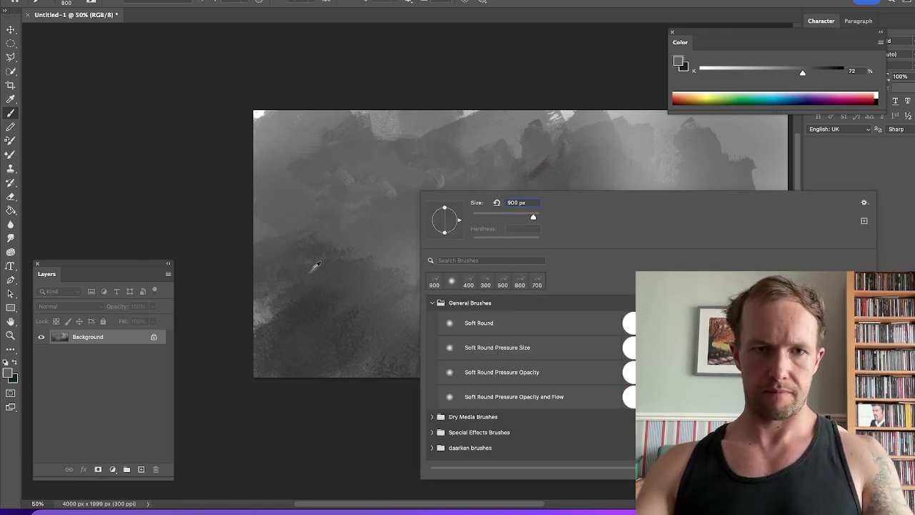
pyautogui.keyDown('alt'); pyautogui.click(308, 271); pyautogui.keyUp('alt')
pyautogui.press('[')
pyautogui.press('[')
pyautogui.press('[')
pyautogui.press('[')
pyautogui.press('[')
pyautogui.press('[')
pyautogui.press('[')
pyautogui.press('[')
pyautogui.press('[')
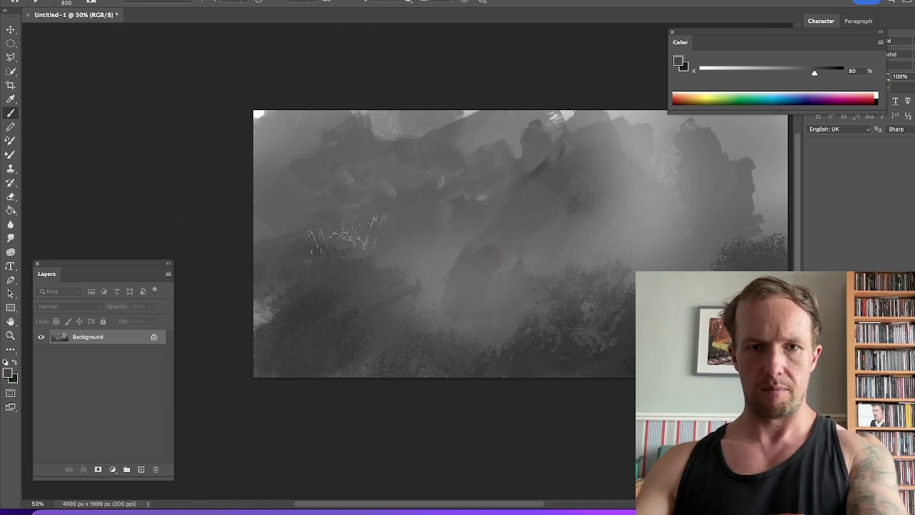
pyautogui.moveTo(354, 240)
pyautogui.mouseDown()
pyautogui.moveTo(386, 214)
pyautogui.moveTo(369, 245)
pyautogui.moveTo(314, 261)
pyautogui.moveTo(412, 189)
pyautogui.mouseUp()
# Sample a darker grey of 85% K and paint over the diagonal stroke's upper edge and tip at 150 px
pyautogui.keyDown('alt'); pyautogui.click(312, 302); pyautogui.keyUp('alt')
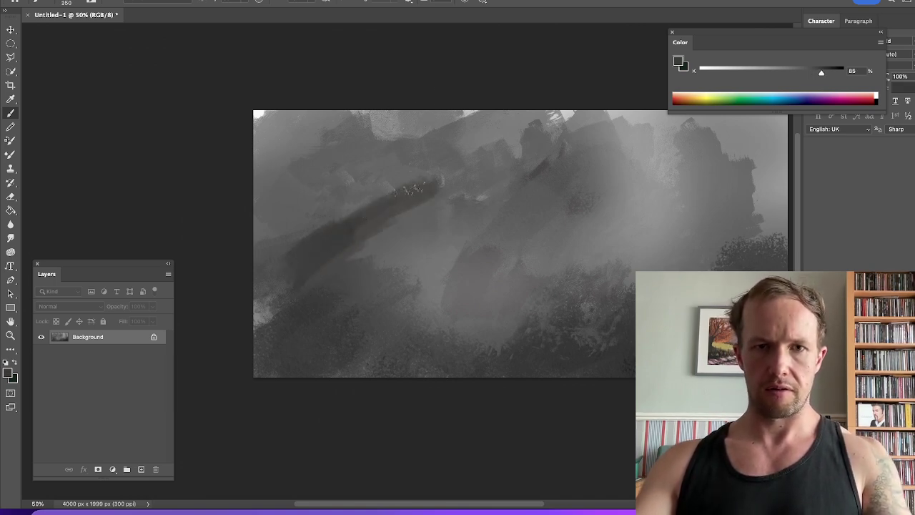
pyautogui.press('[')
pyautogui.press('[')
pyautogui.moveTo(384, 211); pyautogui.dragTo(443, 170)
# Draw a lasso selection with jagged edges around the dark diagonal stroke to outline a pointed rock shape
pyautogui.press('l')
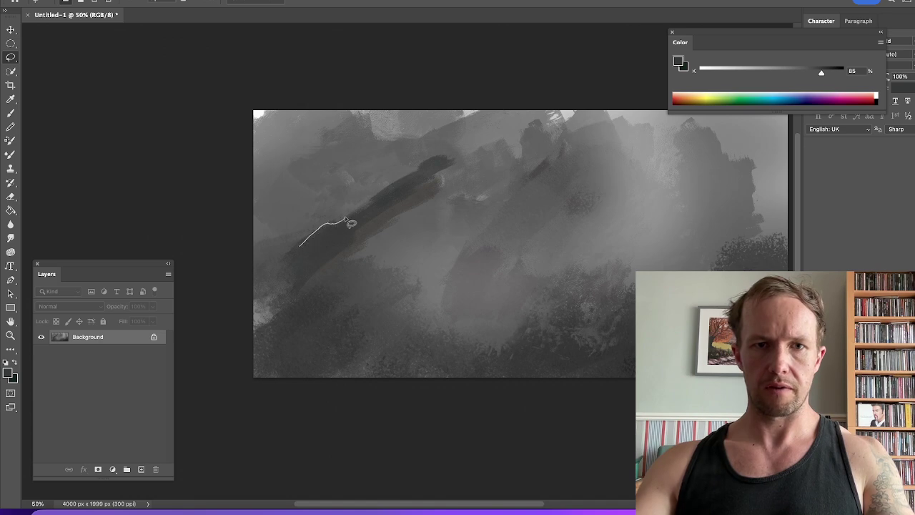
pyautogui.moveTo(416, 178); pyautogui.dragTo(448, 162)
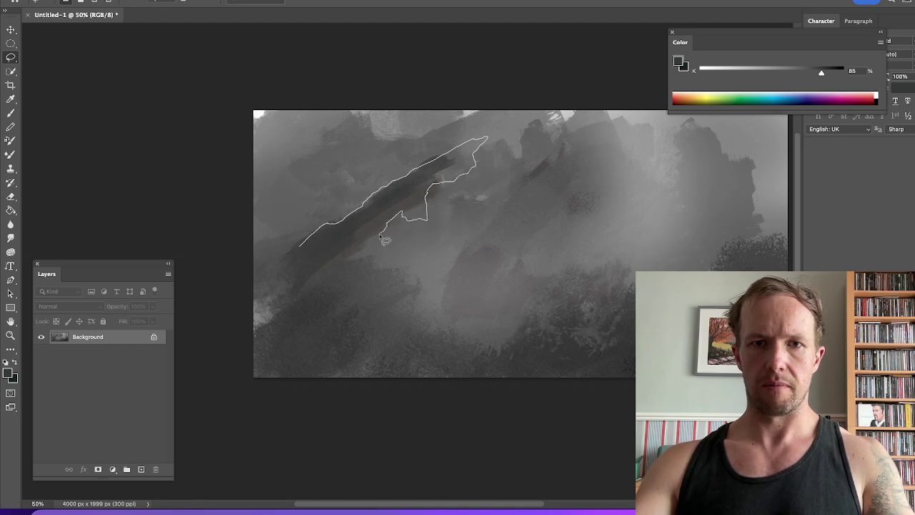
pyautogui.moveTo(411, 259)
pyautogui.mouseDown()
pyautogui.moveTo(372, 307)
pyautogui.moveTo(269, 256)
pyautogui.mouseUp()
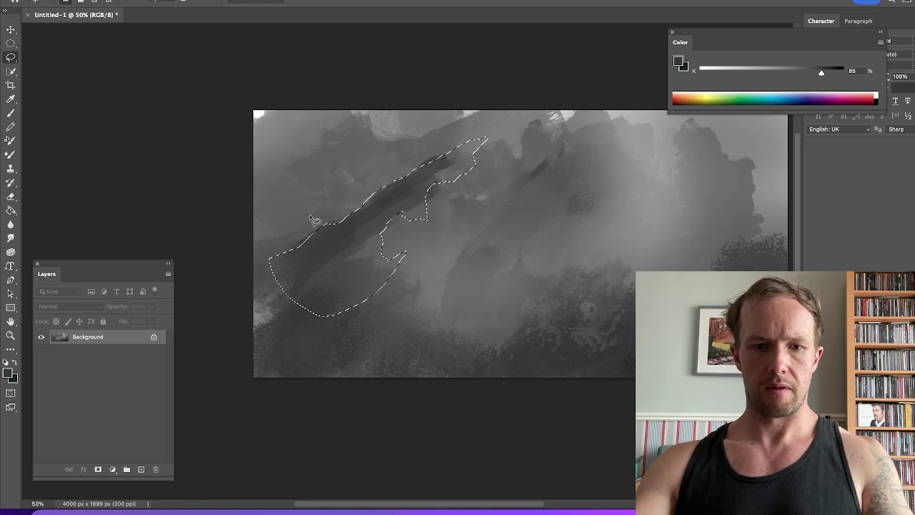
# Fill the pointed rock selection with textured brush strokes in a sampled dark grey of 84% K
pyautogui.press('b')
pyautogui.keyDown('alt'); pyautogui.click(330, 246); pyautogui.keyUp('alt')
pyautogui.moveTo(336, 221)
pyautogui.mouseDown()
pyautogui.moveTo(448, 149)
pyautogui.moveTo(409, 204)
pyautogui.moveTo(483, 152)
pyautogui.moveTo(420, 222)
pyautogui.moveTo(393, 235)
pyautogui.moveTo(389, 283)
pyautogui.moveTo(362, 284)
pyautogui.moveTo(348, 272)
pyautogui.moveTo(331, 256)
pyautogui.mouseUp()
pyautogui.moveTo(384, 213); pyautogui.dragTo(487, 137)
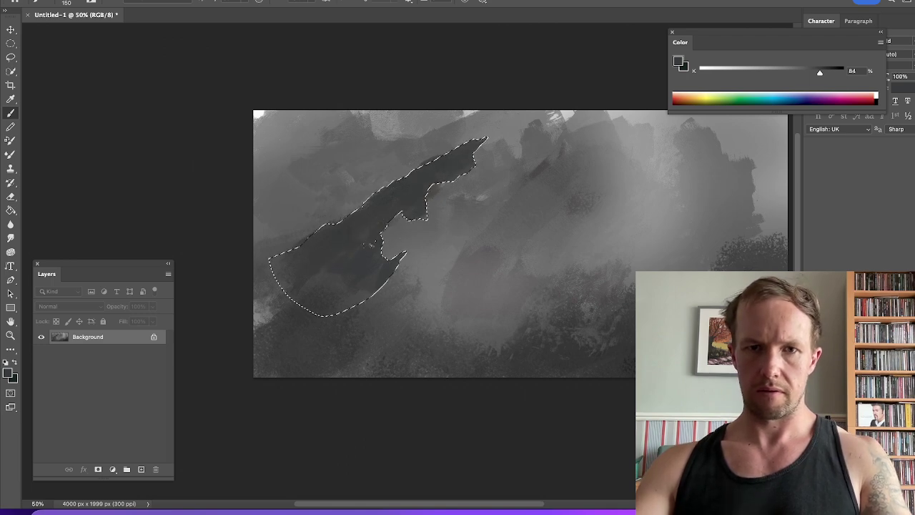
# Paint tonal variation inside the rock selection with sampled dark greys, including 83% K, and deselect it
pyautogui.keyDown('alt'); pyautogui.click(333, 279); pyautogui.keyUp('alt')
pyautogui.keyDown('alt'); pyautogui.click(396, 185); pyautogui.keyUp('alt')
pyautogui.moveTo(386, 215); pyautogui.dragTo(357, 254)
pyautogui.moveTo(405, 185); pyautogui.dragTo(285, 277)
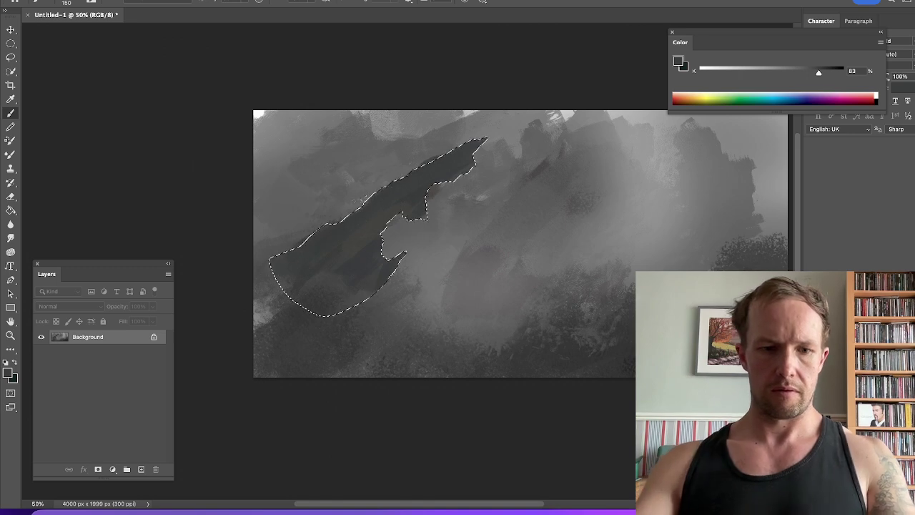
pyautogui.click(246, 1)
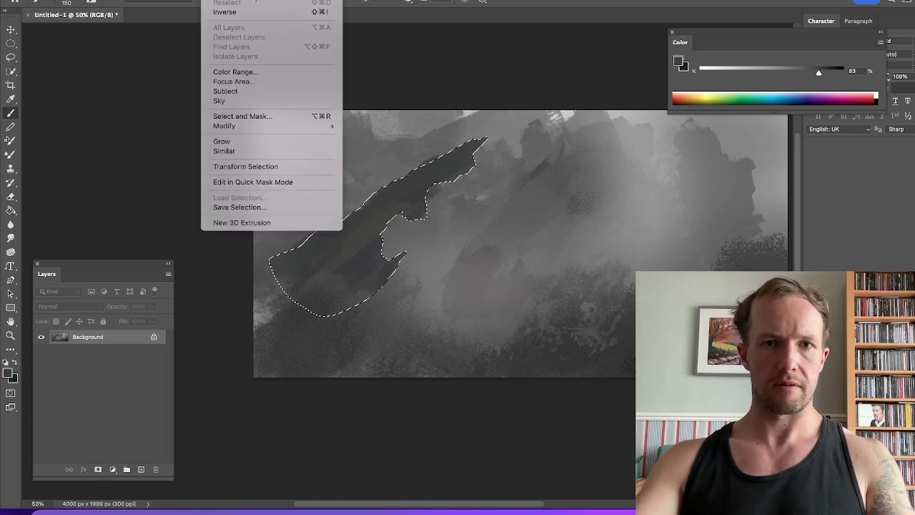
pyautogui.click(255, 1)
# Smudge the rock's hard lower edge into the dark foreground beneath it
pyautogui.press('r')
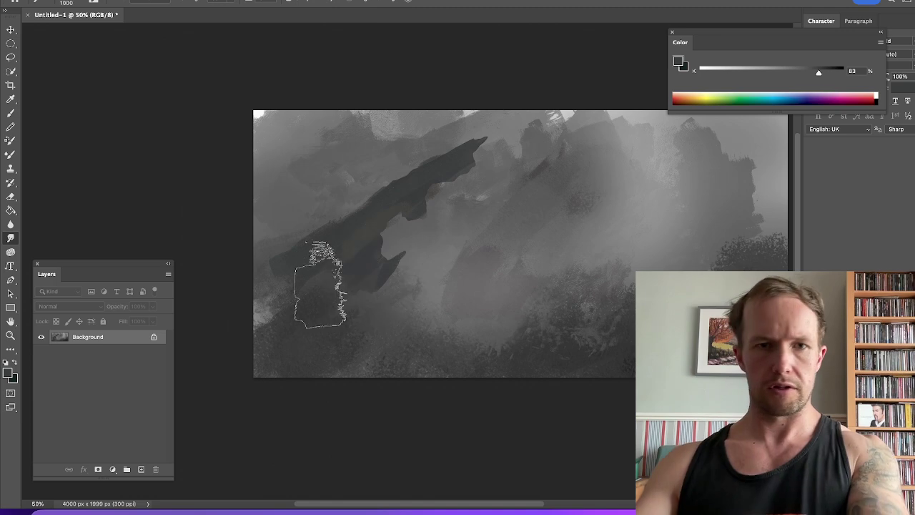
pyautogui.press('[')
pyautogui.press('[')
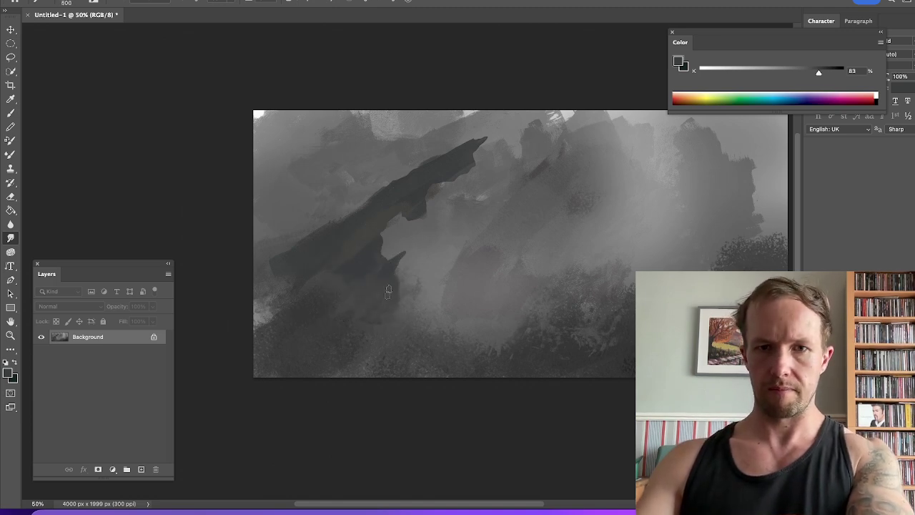
pyautogui.moveTo(390, 293); pyautogui.dragTo(412, 311)
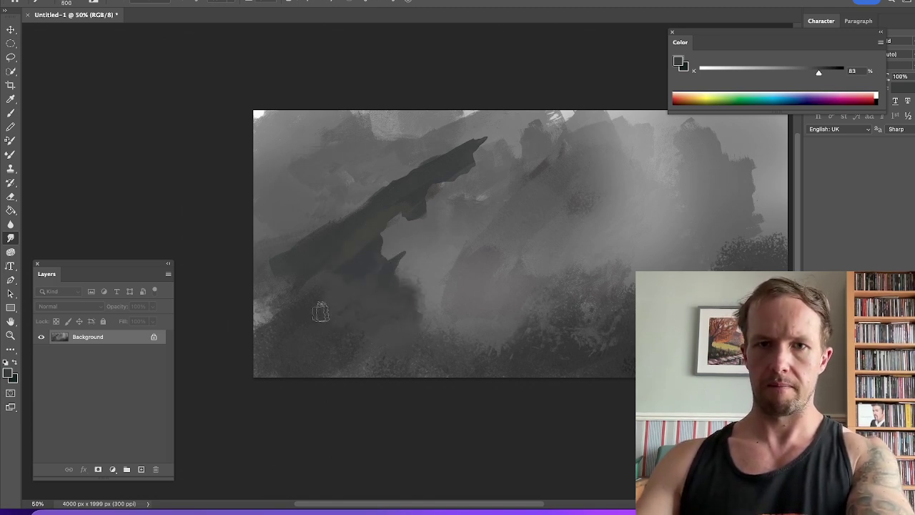
# Smudge the dark rock tones outward to the canvas's left edge, covering the light patches there, with a 300 px tip
pyautogui.press('[')
pyautogui.press('[')
pyautogui.press('[')
pyautogui.press('[')
pyautogui.moveTo(286, 292)
pyautogui.mouseDown()
pyautogui.moveTo(289, 256)
pyautogui.moveTo(272, 249)
pyautogui.moveTo(267, 266)
pyautogui.moveTo(280, 282)
pyautogui.moveTo(268, 286)
pyautogui.moveTo(267, 311)
pyautogui.moveTo(254, 309)
pyautogui.moveTo(270, 313)
pyautogui.moveTo(261, 319)
pyautogui.moveTo(264, 288)
pyautogui.mouseUp()
pyautogui.press('[')
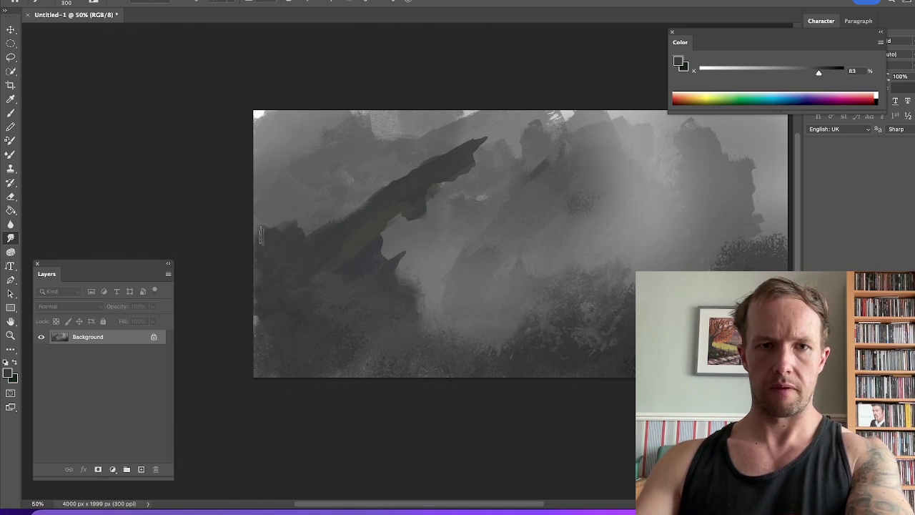
# Smudge a rough silhouette along the ridge's upper edge and reshape the notch beneath the rock at 400 px
pyautogui.press(']')
pyautogui.moveTo(296, 226)
pyautogui.mouseDown()
pyautogui.moveTo(304, 215)
pyautogui.moveTo(317, 218)
pyautogui.mouseUp()
pyautogui.press(']')
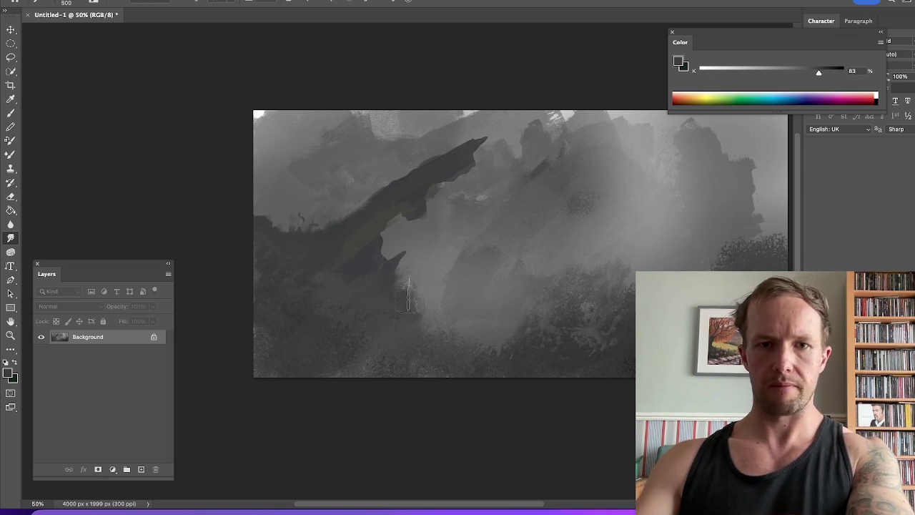
pyautogui.press('[')
pyautogui.press('[')
pyautogui.moveTo(386, 236)
pyautogui.mouseDown()
pyautogui.moveTo(304, 219)
pyautogui.moveTo(319, 229)
pyautogui.mouseUp()
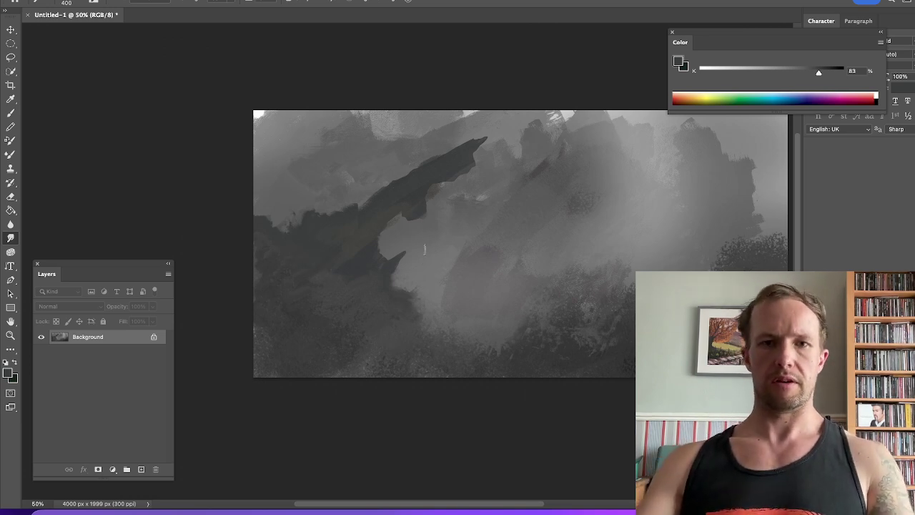
# Sample a 77% K grey, paint a small diagonal mark beside the rock at 100 px and undo the last stroke
pyautogui.press('b')
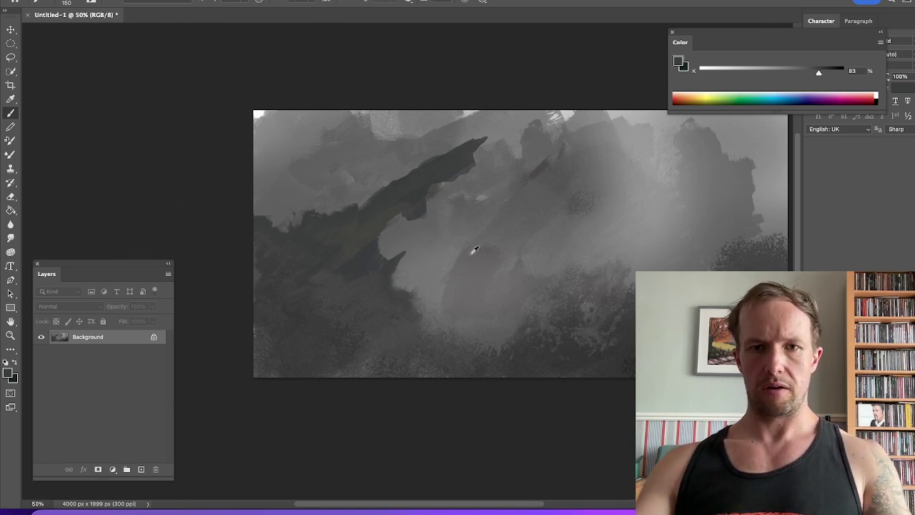
pyautogui.keyDown('alt'); pyautogui.click(542, 169); pyautogui.keyUp('alt')
pyautogui.moveTo(434, 246)
pyautogui.mouseDown()
pyautogui.moveTo(444, 238)
pyautogui.moveTo(444, 248)
pyautogui.mouseUp()
pyautogui.press('super+z')
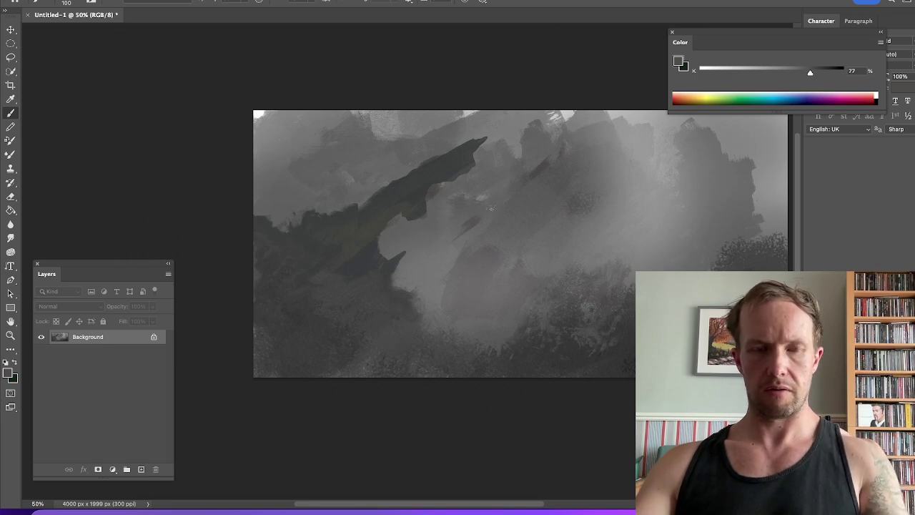
# Unlock the Background layer and duplicate it within the same document
pyautogui.press('t')
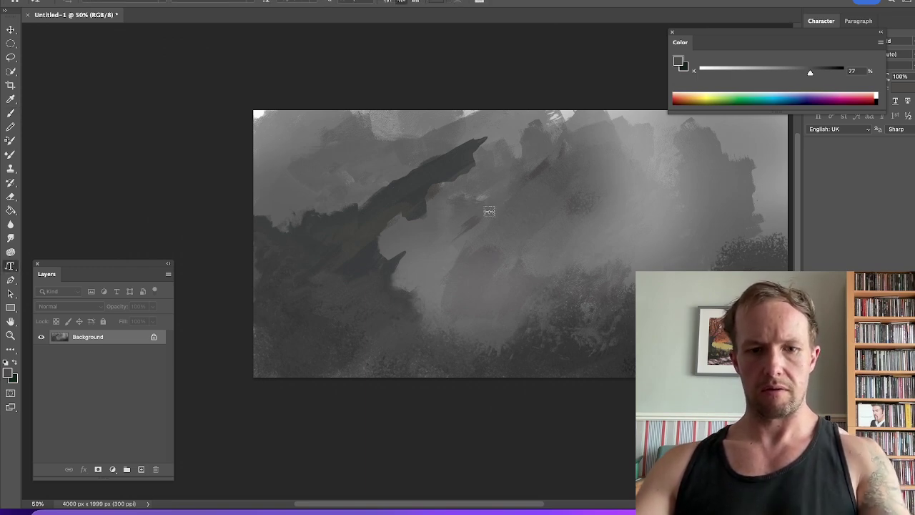
pyautogui.click(12, 113)
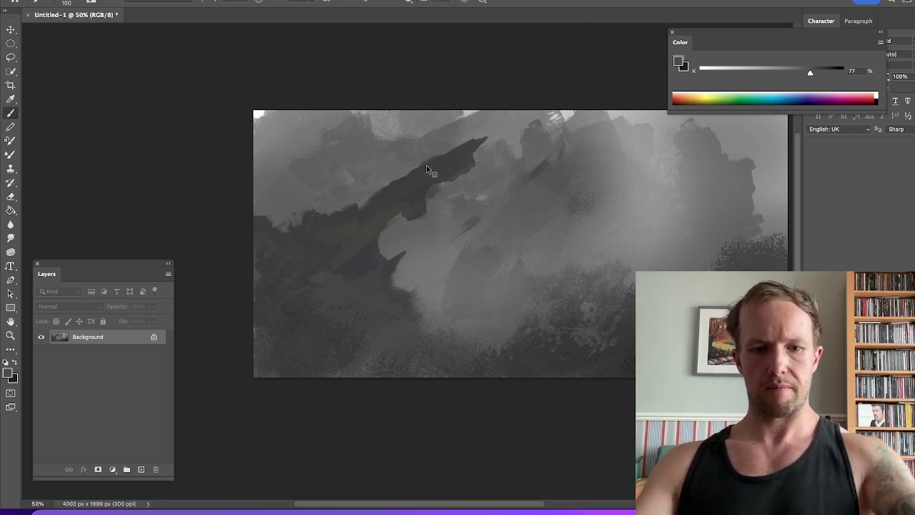
pyautogui.click(154, 337)
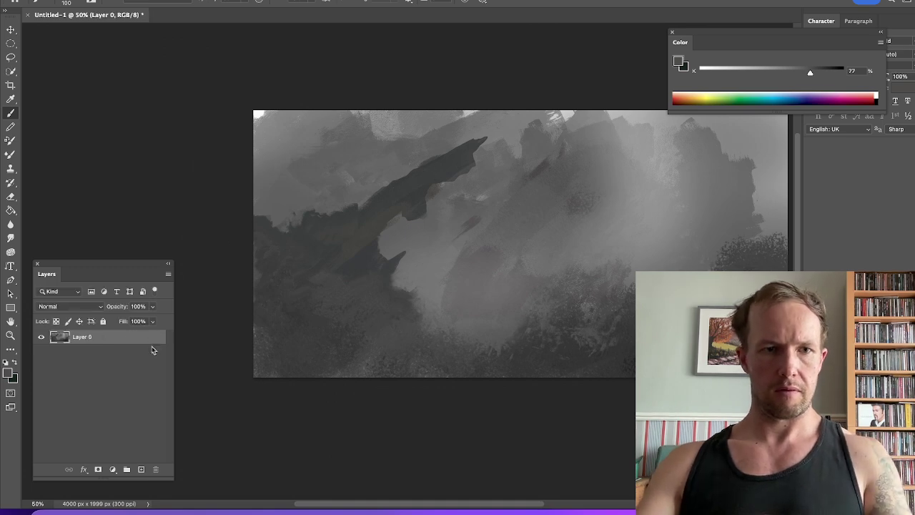
pyautogui.press('alt+super+j')
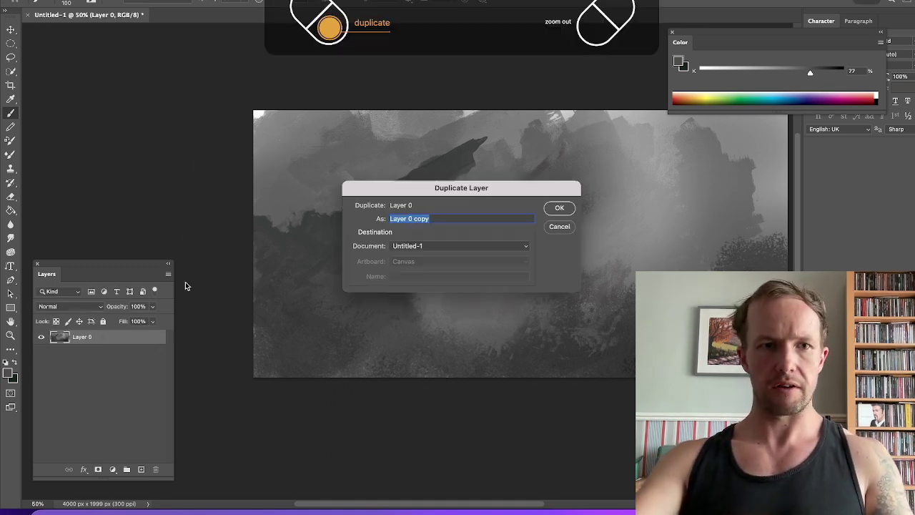
pyautogui.press('Return')
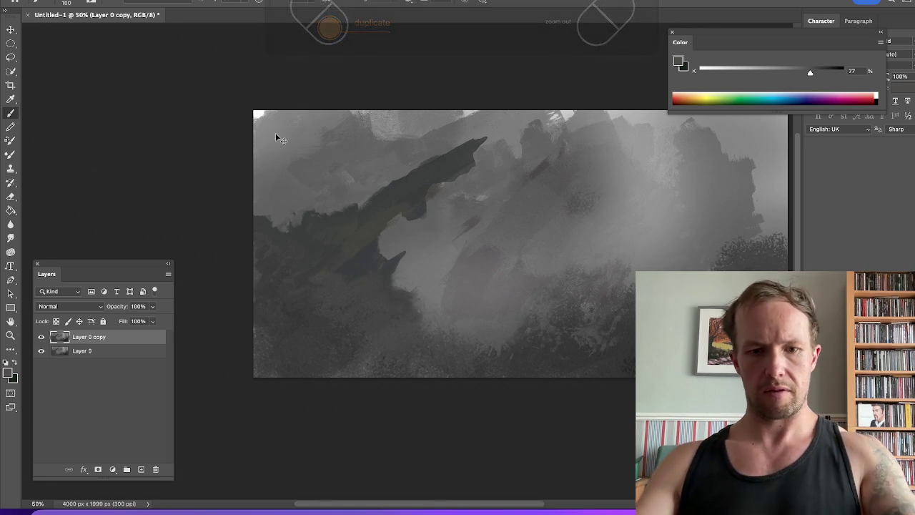
# Move the duplicated layer straight down with Free Transform to lower the rock in the composition
pyautogui.hotkey('ctrl', 't')
pyautogui.moveTo(486, 164); pyautogui.dragTo(485, 195)
pyautogui.press('Return')
# Blend away the leftover rock tip above the seam with the Mixer Brush at 200 px and merge the copy down
pyautogui.press('b')
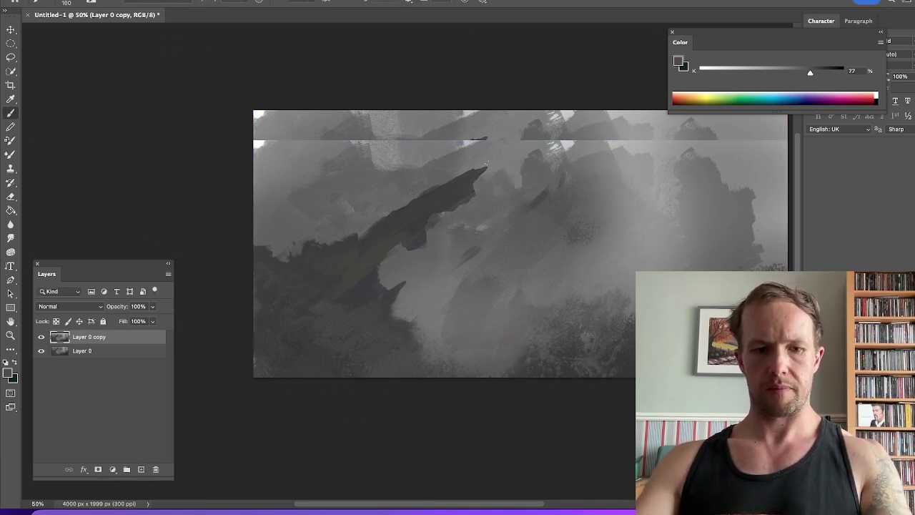
pyautogui.hotkey('shift', 'b')
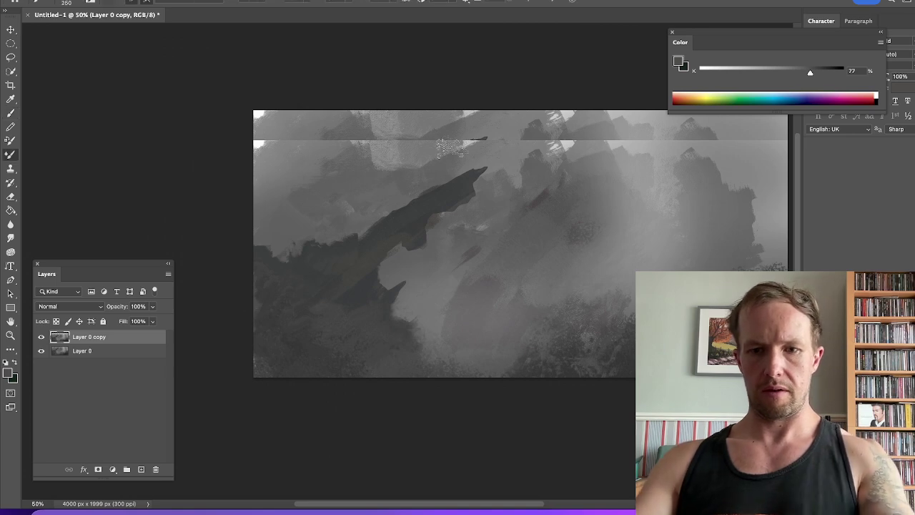
pyautogui.press('[')
pyautogui.press('[')
pyautogui.moveTo(452, 131)
pyautogui.mouseDown()
pyautogui.moveTo(472, 136)
pyautogui.moveTo(422, 142)
pyautogui.moveTo(491, 133)
pyautogui.mouseUp()
pyautogui.rightClick(109, 337)
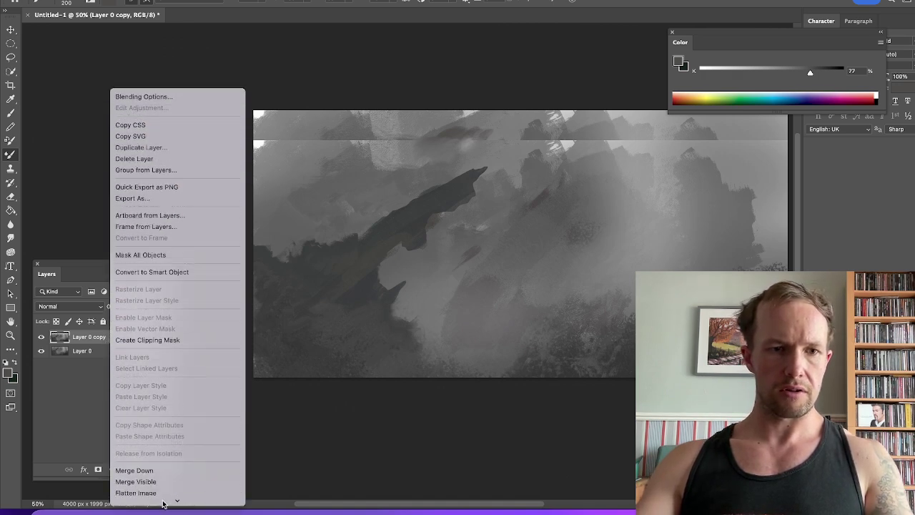
pyautogui.click(154, 437)
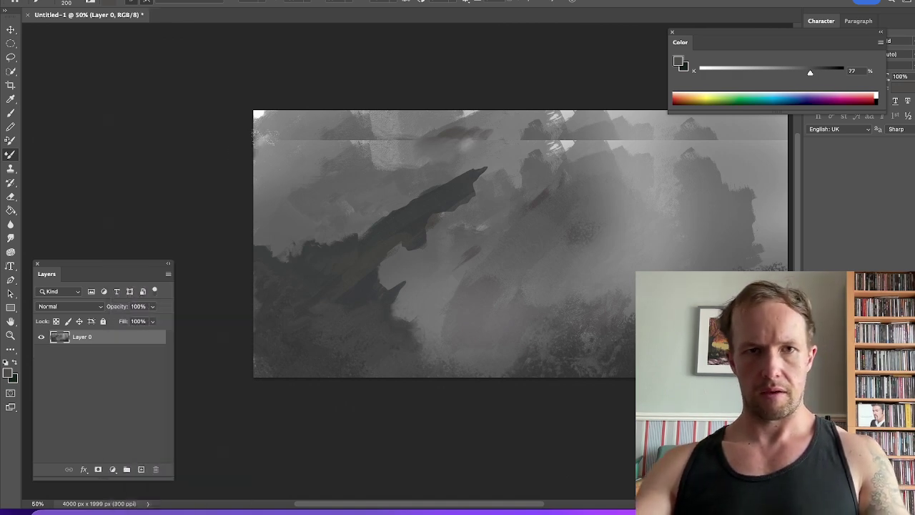
# Blend the horizontal seam near the canvas's upper edge into the clouds with the Mixer Brush
pyautogui.press(']')
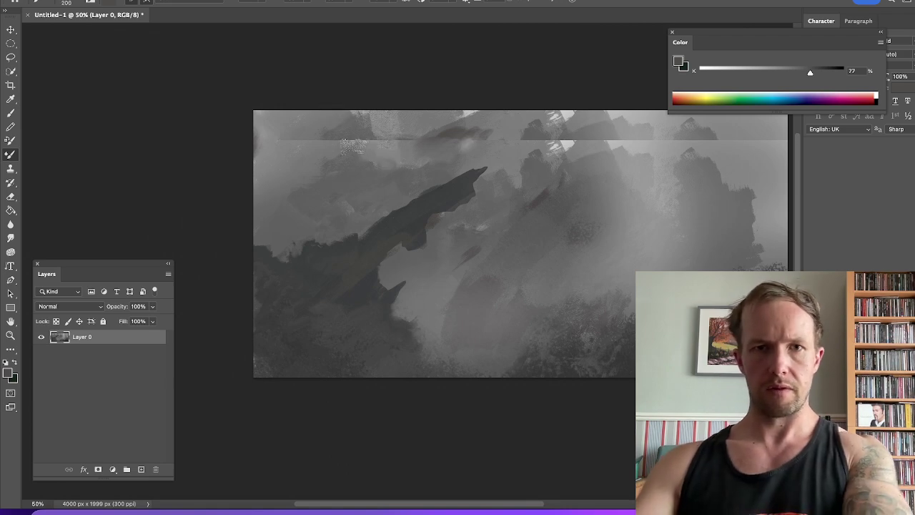
pyautogui.press('[')
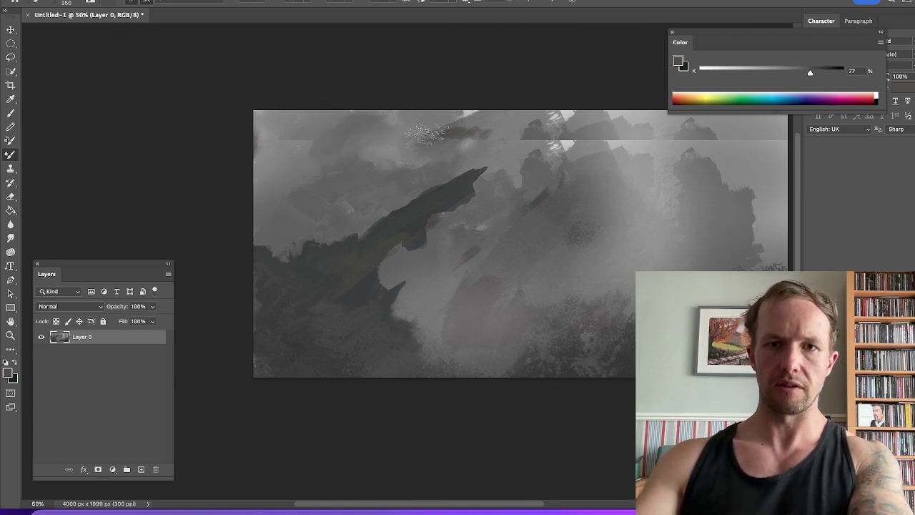
pyautogui.press(']')
pyautogui.press(']')
pyautogui.moveTo(490, 133); pyautogui.dragTo(472, 149)
pyautogui.moveTo(602, 142)
pyautogui.mouseDown()
pyautogui.moveTo(571, 132)
pyautogui.moveTo(585, 118)
pyautogui.moveTo(564, 104)
pyautogui.moveTo(574, 118)
pyautogui.moveTo(714, 74)
pyautogui.moveTo(574, 127)
pyautogui.moveTo(541, 104)
pyautogui.moveTo(571, 136)
pyautogui.moveTo(604, 118)
pyautogui.moveTo(638, 136)
pyautogui.moveTo(594, 143)
pyautogui.moveTo(601, 165)
pyautogui.mouseUp()
# Set the colour to 9% K and paint bright light across the upper right sky with the Mixer Brush at 500 px
pyautogui.press('[')
pyautogui.click(714, 71)
pyautogui.press(']')
pyautogui.press(']')
pyautogui.press(']')
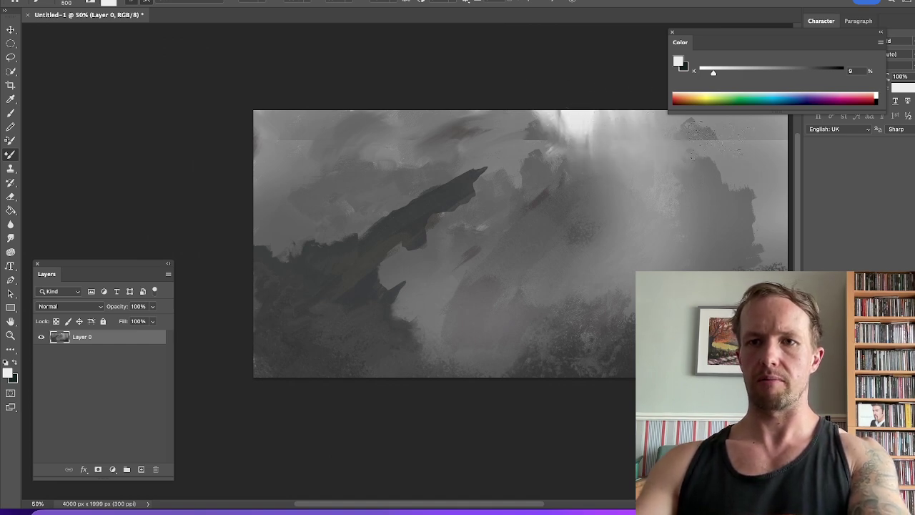
pyautogui.moveTo(658, 157); pyautogui.dragTo(566, 170)
pyautogui.moveTo(585, 118)
pyautogui.mouseDown()
pyautogui.moveTo(610, 114)
pyautogui.moveTo(612, 153)
pyautogui.mouseUp()
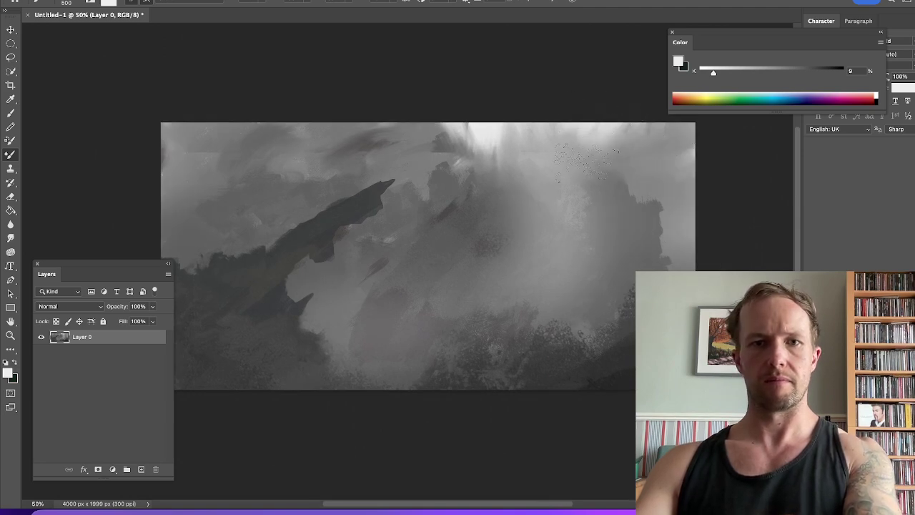
# Smudge the mid-grey mass just right of the canvas centre upward into the bright sky to form a jagged peak
pyautogui.press('b')
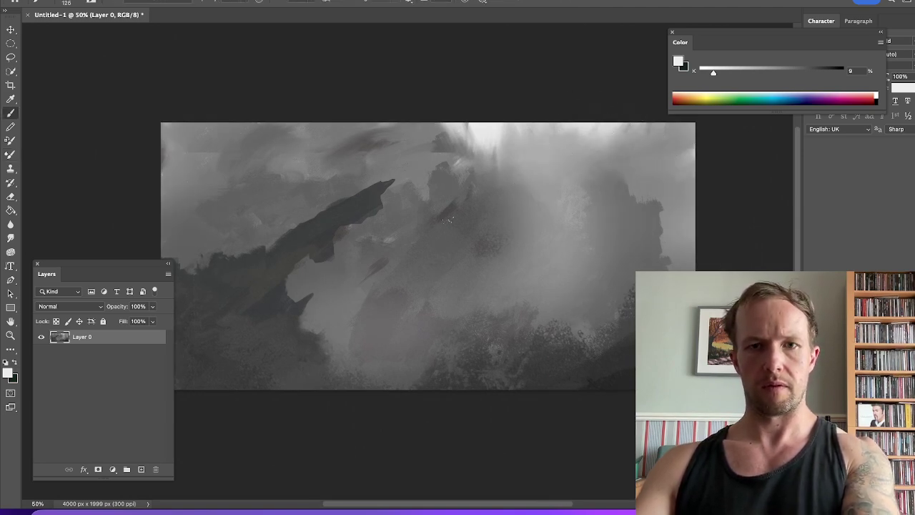
pyautogui.rightClick(452, 222)
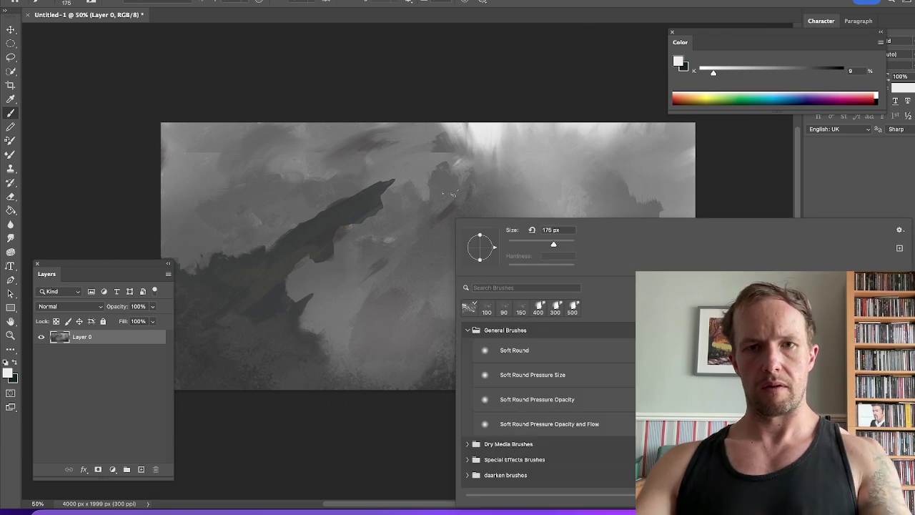
pyautogui.press('r')
pyautogui.moveTo(505, 186)
pyautogui.mouseDown()
pyautogui.moveTo(511, 172)
pyautogui.moveTo(482, 145)
pyautogui.mouseUp()
pyautogui.moveTo(512, 185); pyautogui.dragTo(528, 184)
# Smudge the rightmost grey mass upward into a tall peak and soften the dark stroke near the centre at 400 px
pyautogui.press(']')
pyautogui.press('[')
pyautogui.press('[')
pyautogui.moveTo(593, 203); pyautogui.dragTo(570, 213)
pyautogui.moveTo(606, 179); pyautogui.dragTo(602, 151)
pyautogui.press(']')
pyautogui.moveTo(461, 207); pyautogui.dragTo(443, 219)
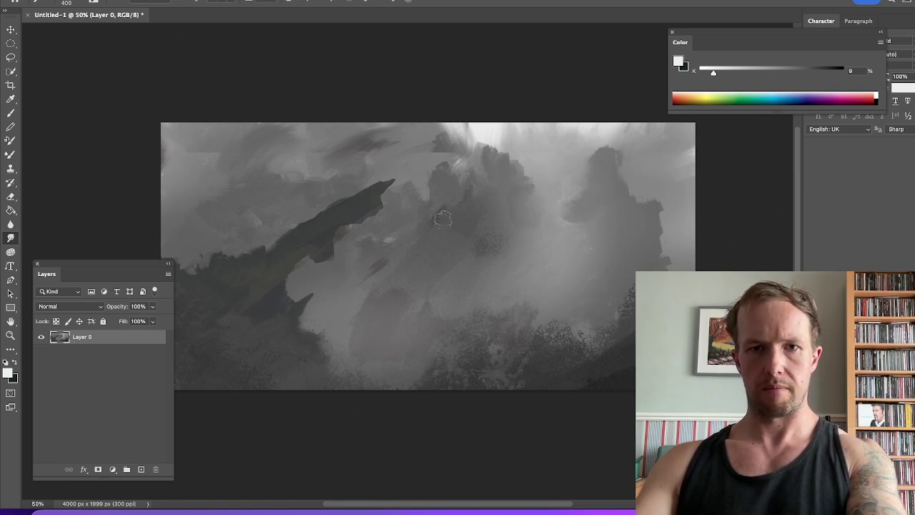
# Smudge the clouds in the upper left sky with broader strokes, enlarging the Smudge tool to 600 px
pyautogui.moveTo(358, 143)
pyautogui.mouseDown()
pyautogui.moveTo(329, 168)
pyautogui.moveTo(251, 153)
pyautogui.moveTo(216, 173)
pyautogui.moveTo(217, 197)
pyautogui.moveTo(197, 161)
pyautogui.moveTo(160, 154)
pyautogui.mouseUp()
pyautogui.press(']')
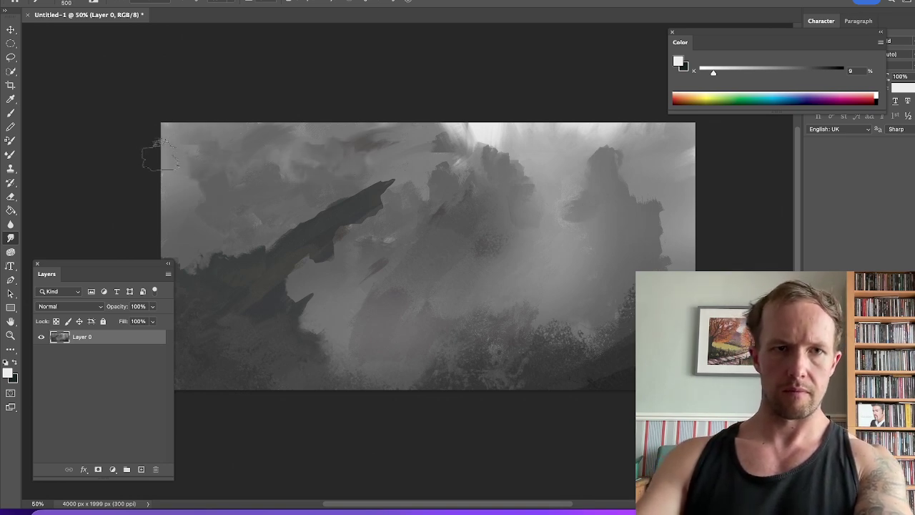
pyautogui.press(']')
pyautogui.press(']')
pyautogui.press(']')
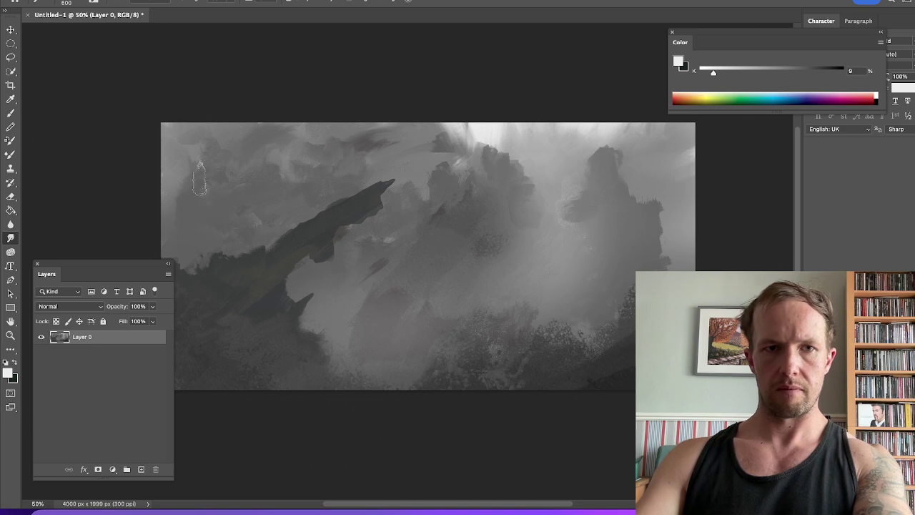
# Paint a soft 12% K glow between the two right peaks with the Soft Round Pressure Opacity and Flow brush at 800 px
pyautogui.press('b')
pyautogui.rightClick(319, 166)
pyautogui.click(420, 374)
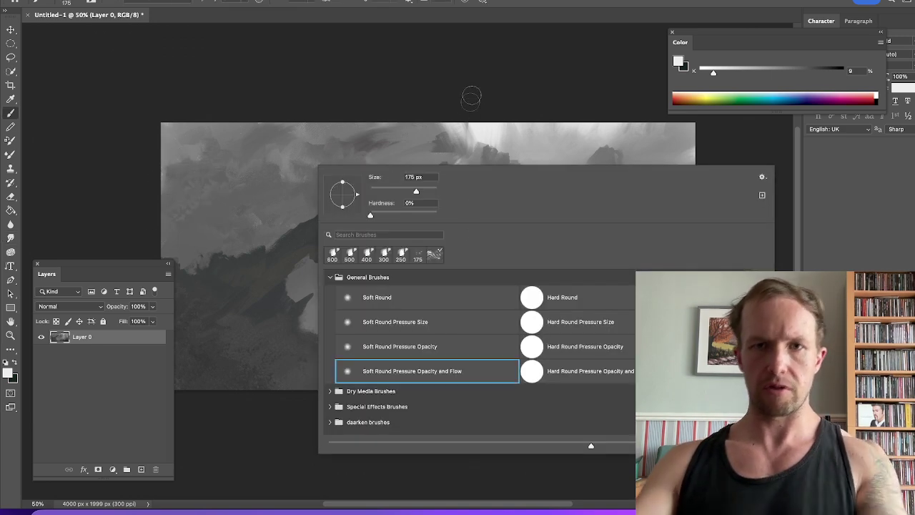
pyautogui.click(472, 98)
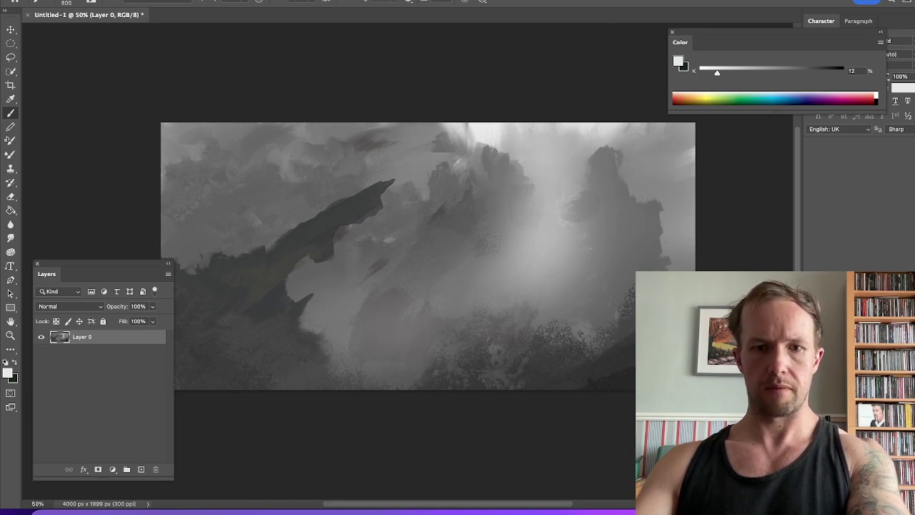
# Blend the dark cloud streaks just left of the bright sky opening with the Mixer Brush at 400 px
pyautogui.hotkey('shift', 'b')
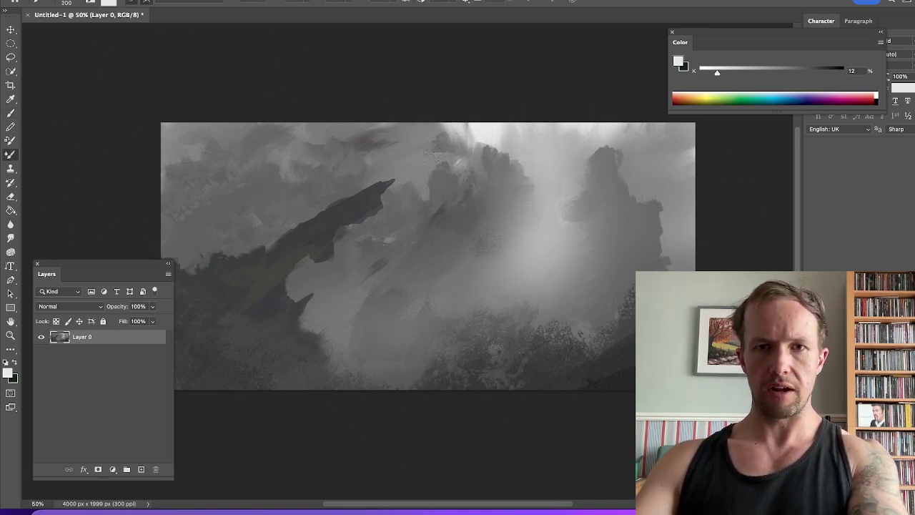
pyautogui.press(']')
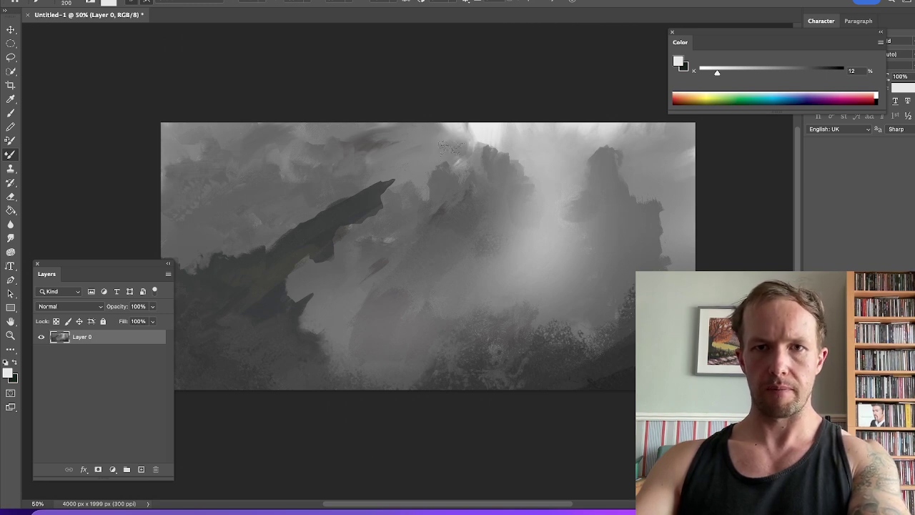
pyautogui.press(']')
pyautogui.press(']')
pyautogui.moveTo(455, 131)
pyautogui.mouseDown()
pyautogui.moveTo(426, 143)
pyautogui.moveTo(443, 125)
pyautogui.moveTo(404, 151)
pyautogui.mouseUp()
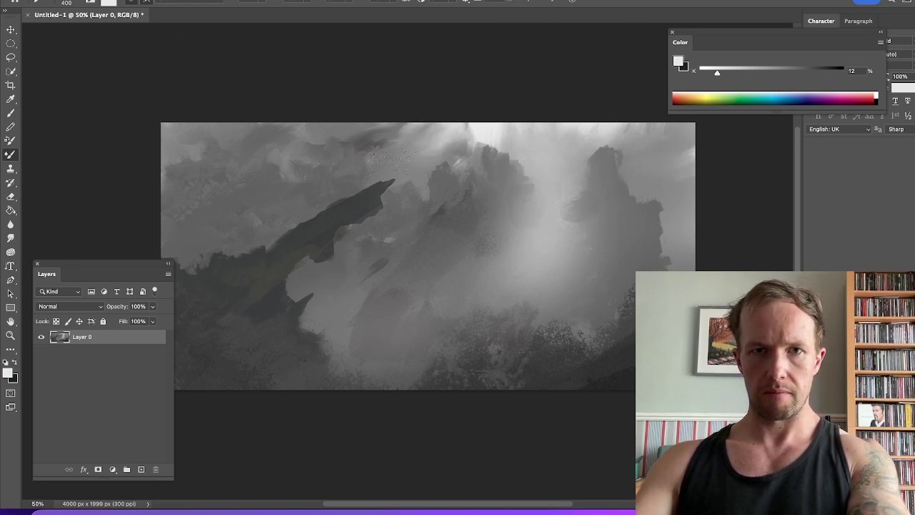
pyautogui.press(']')
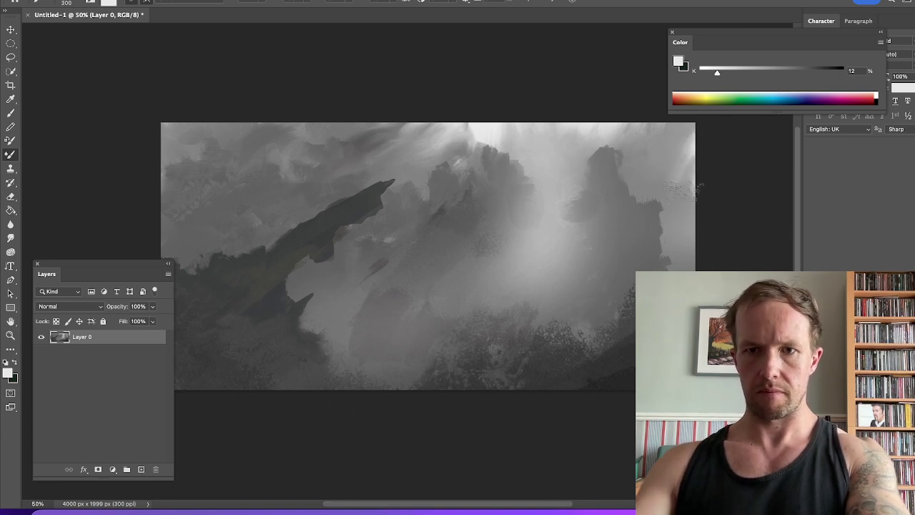
# Lasso a jagged, upward-slanting rock shape between the dark left rock and the central peak
pyautogui.press('b')
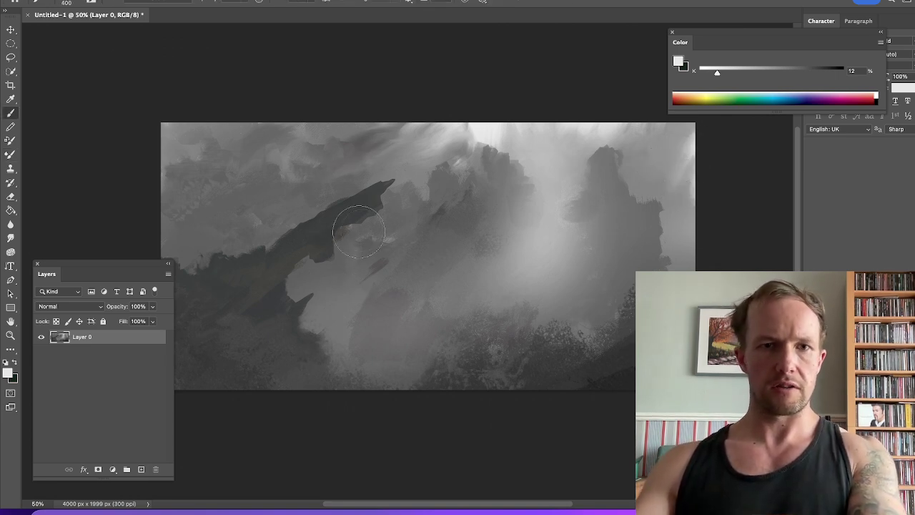
pyautogui.press('l')
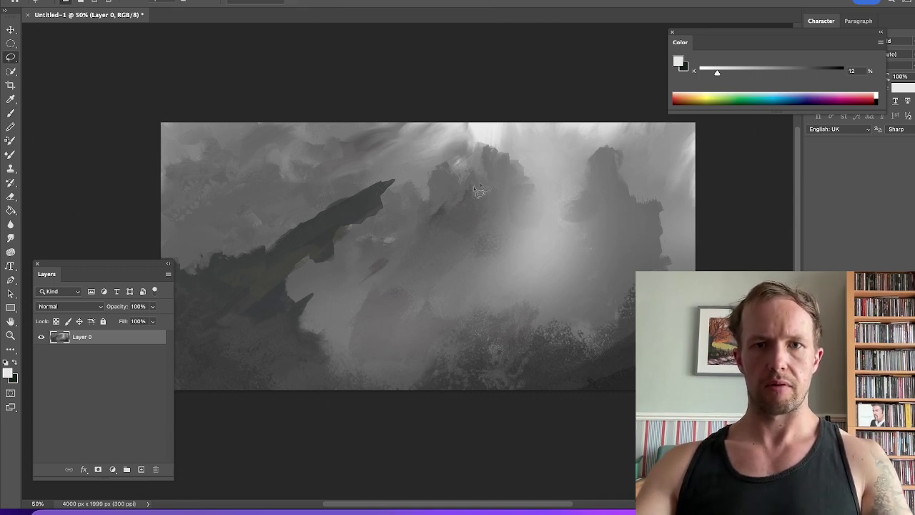
pyautogui.moveTo(353, 283); pyautogui.dragTo(441, 218)
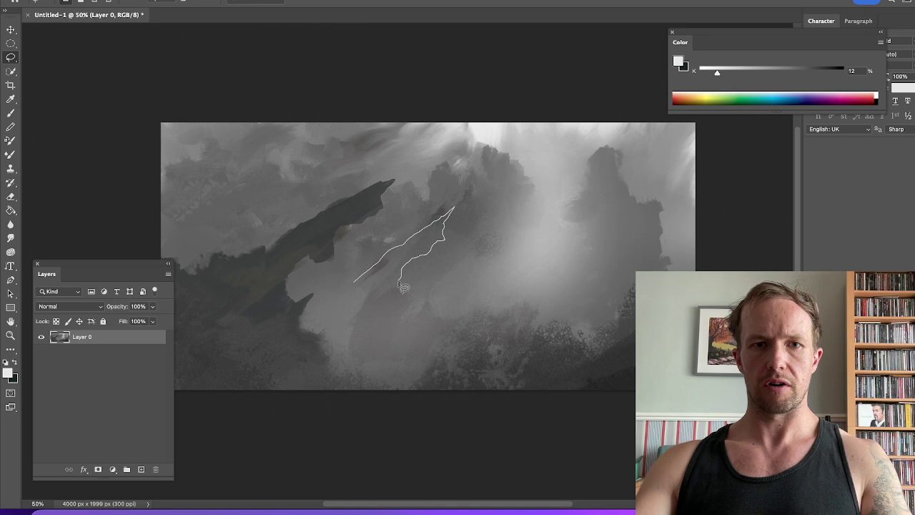
pyautogui.moveTo(383, 297); pyautogui.dragTo(367, 318)
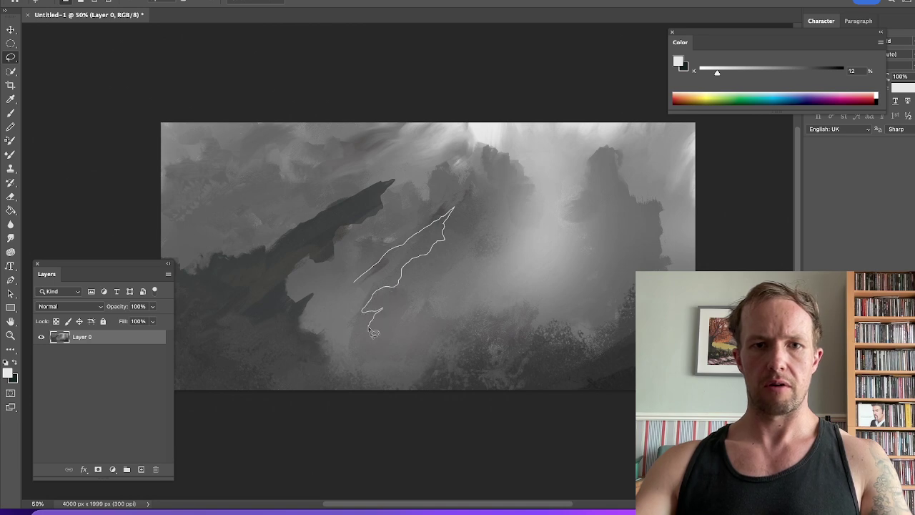
pyautogui.moveTo(365, 354)
pyautogui.mouseDown()
pyautogui.moveTo(323, 346)
pyautogui.moveTo(310, 311)
pyautogui.mouseUp()
pyautogui.moveTo(355, 279); pyautogui.dragTo(354, 282)
# Paint the selected rock shape dark grey at 75–78% K with the soft brush at 400 px, and deselect it
pyautogui.press('b')
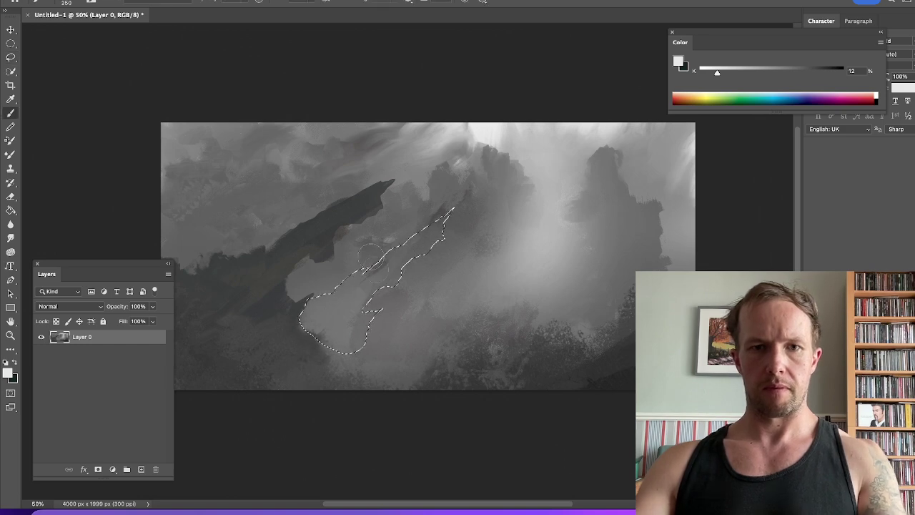
pyautogui.keyDown('alt'); pyautogui.click(337, 210); pyautogui.keyUp('alt')
pyautogui.click(807, 73)
pyautogui.press(']')
pyautogui.press(']')
pyautogui.press(']')
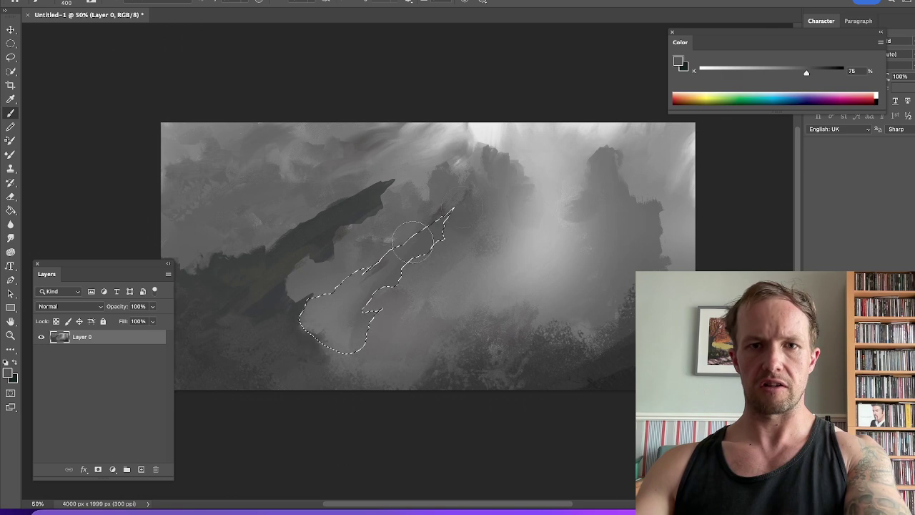
pyautogui.moveTo(445, 217); pyautogui.dragTo(429, 241)
pyautogui.keyDown('alt'); pyautogui.click(446, 212); pyautogui.keyUp('alt')
pyautogui.moveTo(356, 296)
pyautogui.mouseDown()
pyautogui.moveTo(402, 251)
pyautogui.moveTo(316, 320)
pyautogui.moveTo(408, 240)
pyautogui.moveTo(309, 327)
pyautogui.moveTo(388, 236)
pyautogui.mouseUp()
pyautogui.click(218, 1)
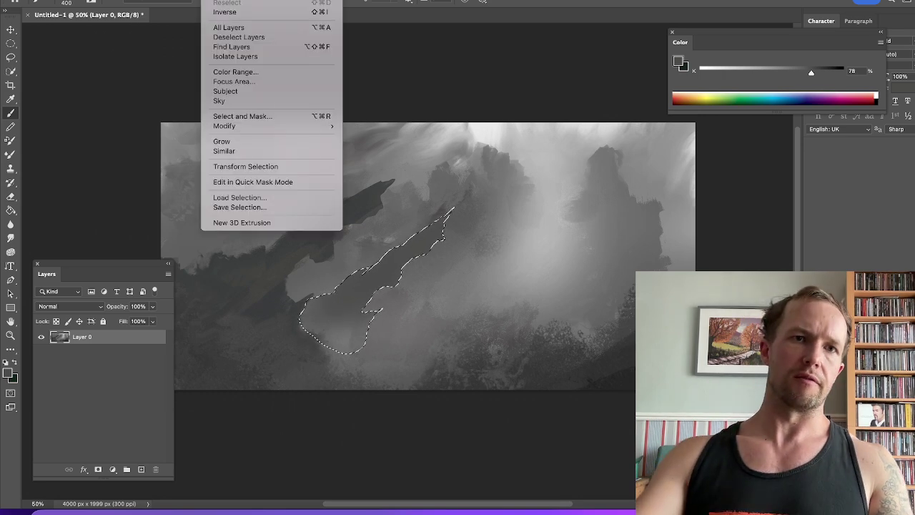
pyautogui.press('super+d')
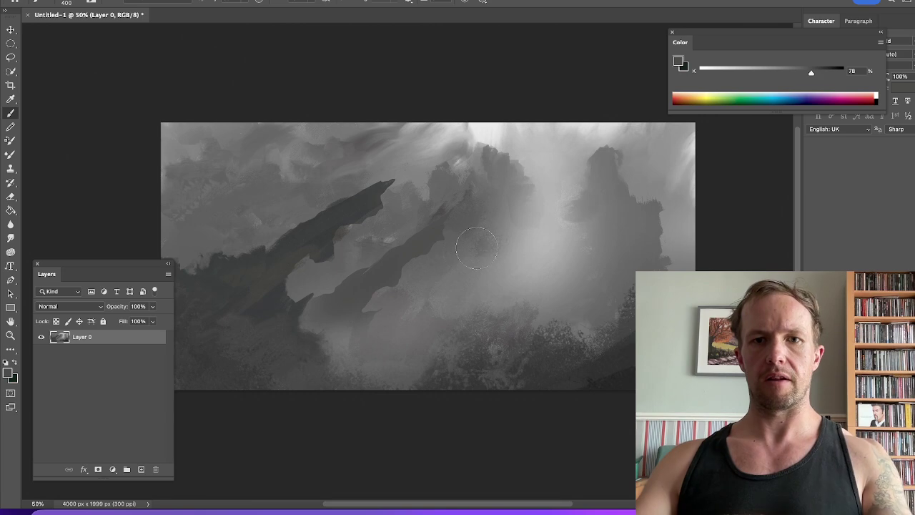
# Brush soft 36% K mist beside the central peak, and lasso a smaller jagged rock shape below it
pyautogui.keyDown('alt'); pyautogui.click(540, 229); pyautogui.keyUp('alt')
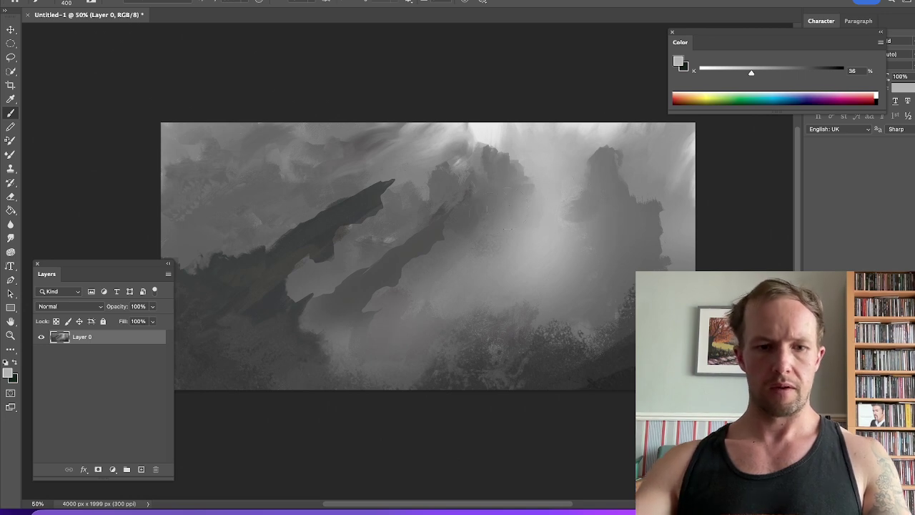
pyautogui.press('l')
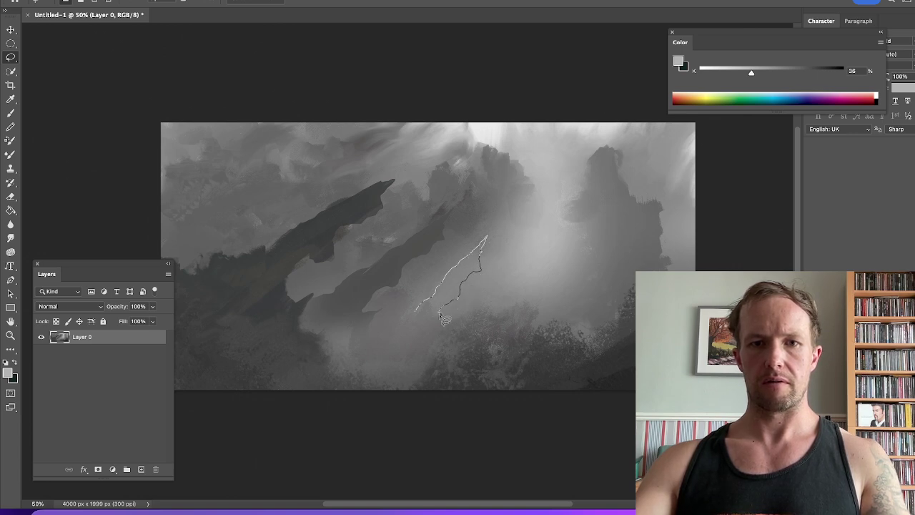
pyautogui.moveTo(463, 321); pyautogui.dragTo(435, 355)
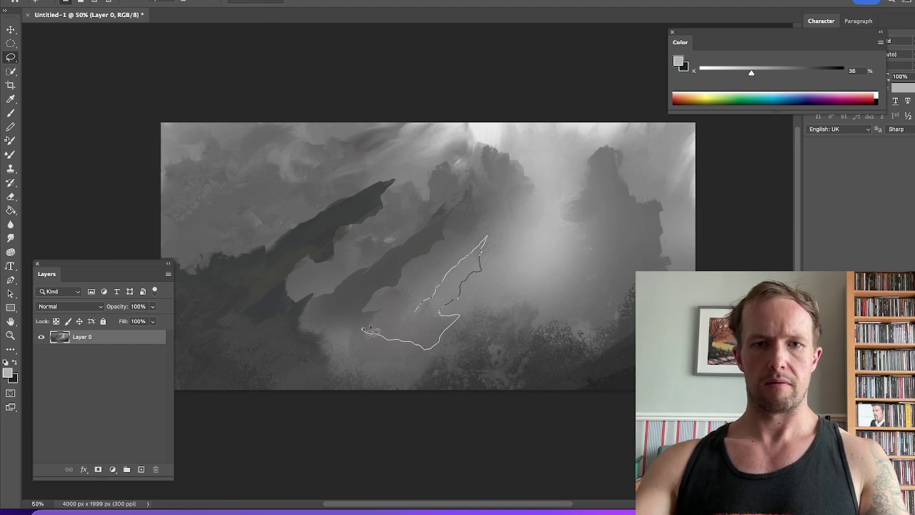
pyautogui.moveTo(409, 309); pyautogui.dragTo(414, 311)
# Paint the smaller rock selection mid-grey at 70% K with the 400 px soft brush, and deselect it
pyautogui.press('b')
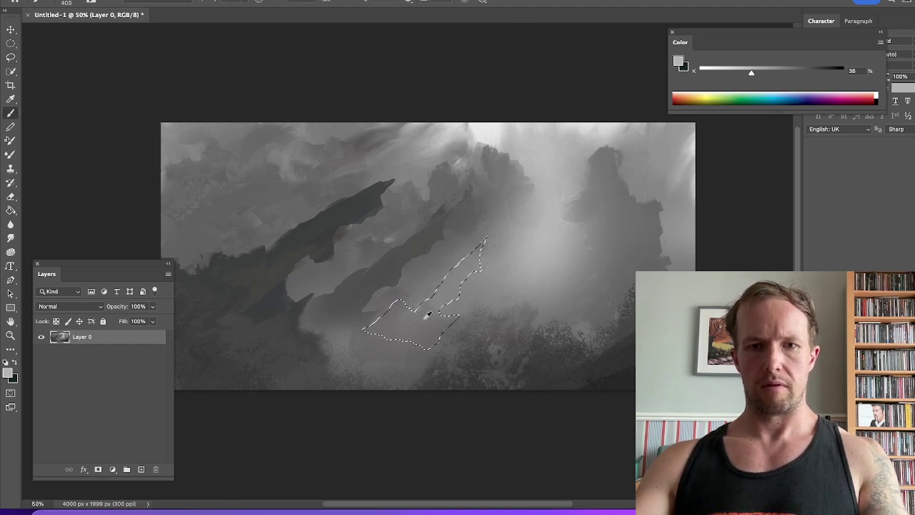
pyautogui.keyDown('alt'); pyautogui.click(421, 322); pyautogui.keyUp('alt')
pyautogui.moveTo(422, 307)
pyautogui.mouseDown()
pyautogui.moveTo(461, 275)
pyautogui.moveTo(396, 312)
pyautogui.mouseUp()
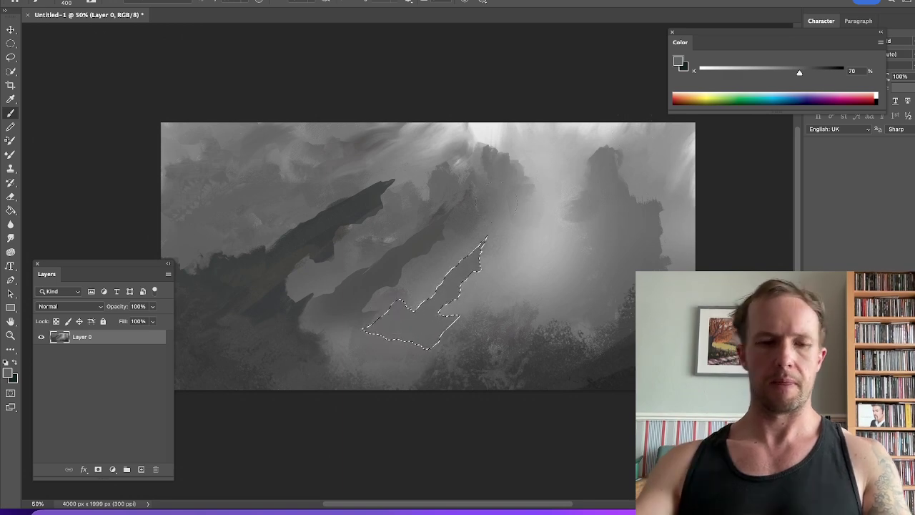
pyautogui.click(224, 2)
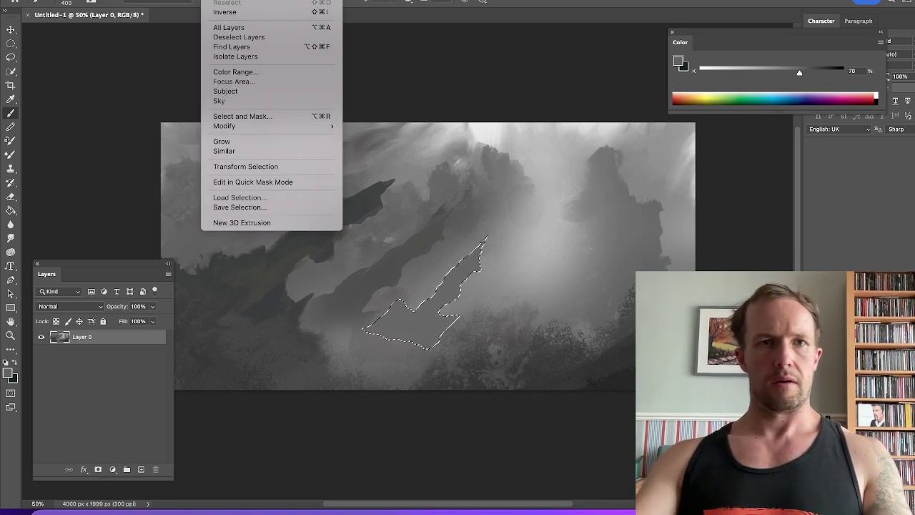
pyautogui.click(250, 1)
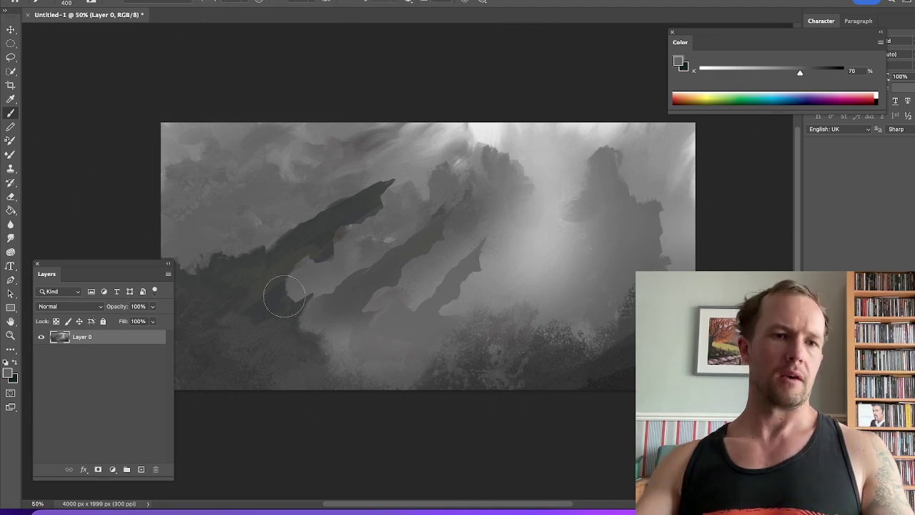
# Duplicate the painting layer as Layer 0 copy and distort the copy's upper-left corner upward and outward beyond the canvas
pyautogui.press('alt+super+j')
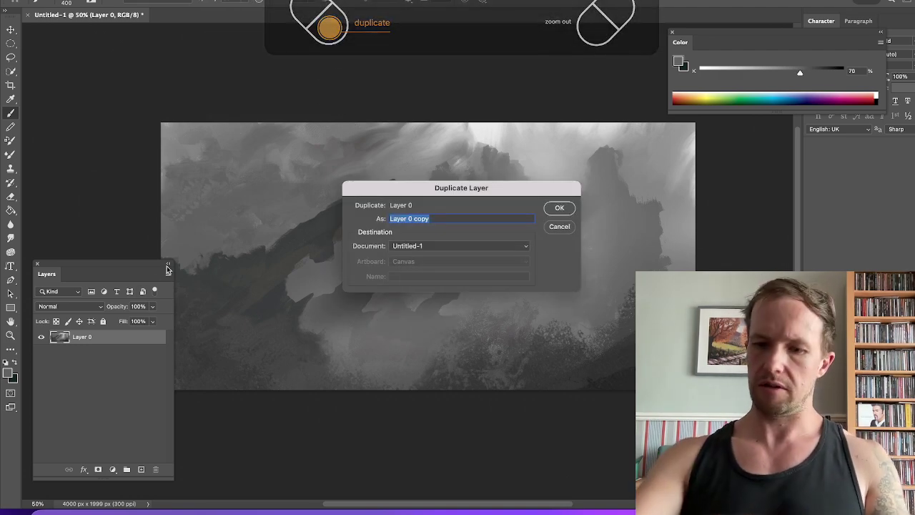
pyautogui.press('Return')
pyautogui.hotkey('ctrl', 't')
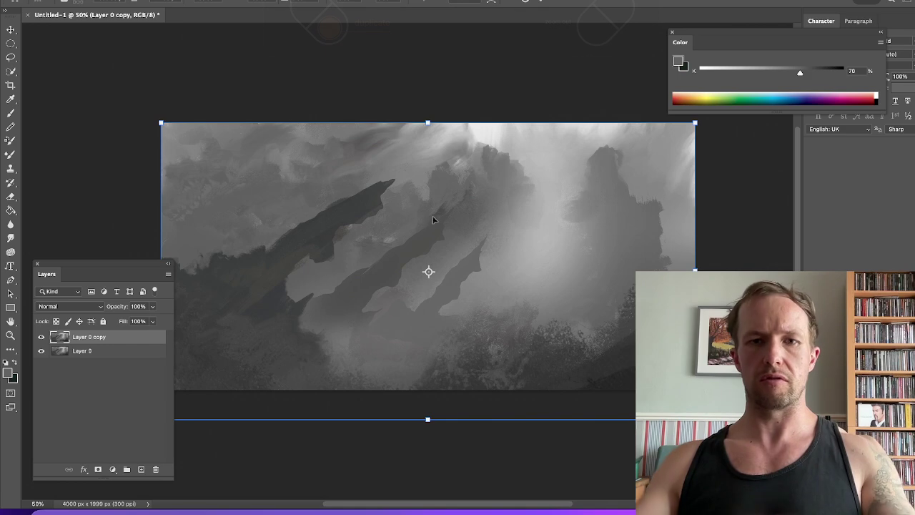
pyautogui.rightClick(314, 192)
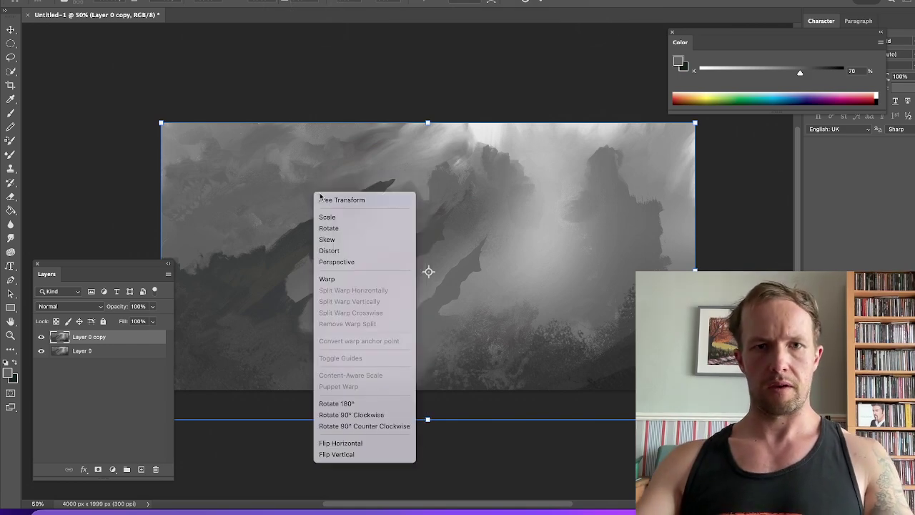
pyautogui.click(342, 248)
pyautogui.hotkey('ctrl', '-')
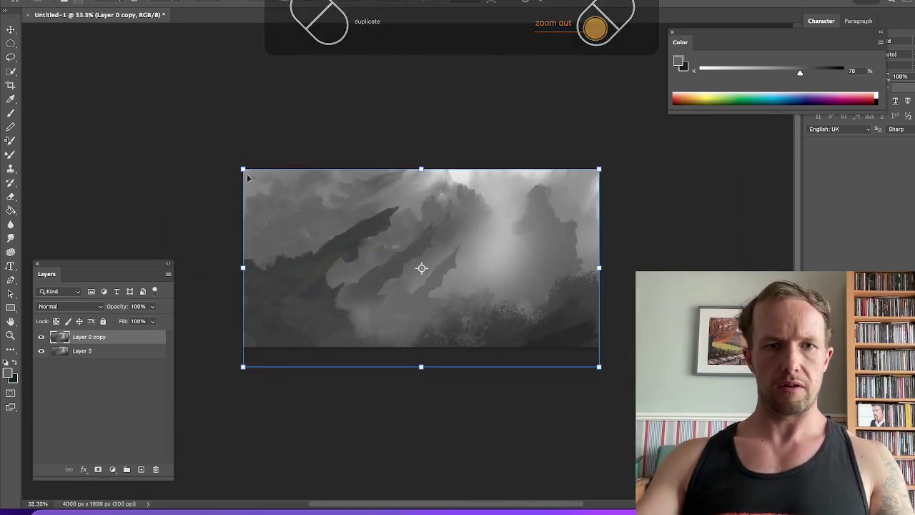
pyautogui.moveTo(240, 170); pyautogui.dragTo(222, 121)
pyautogui.moveTo(224, 251)
pyautogui.mouseDown()
pyautogui.moveTo(212, 237)
pyautogui.moveTo(224, 242)
pyautogui.mouseUp()
pyautogui.moveTo(214, 119); pyautogui.dragTo(218, 105)
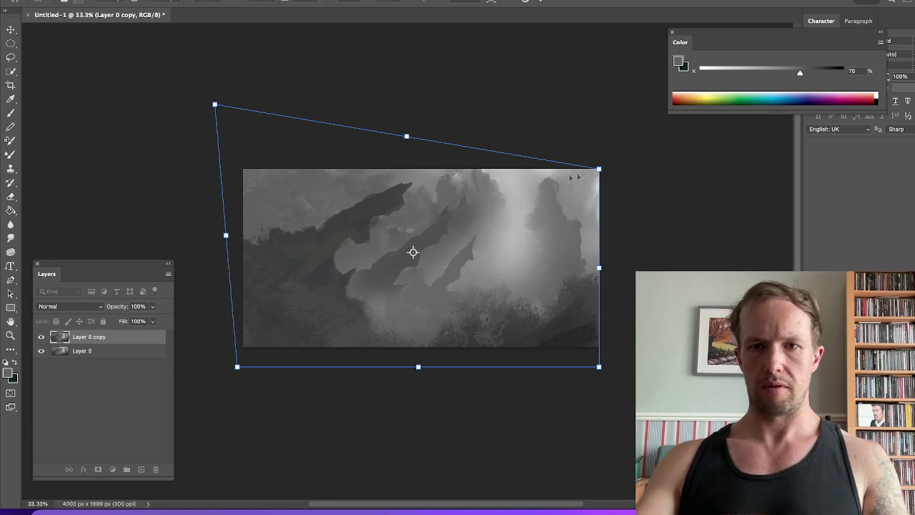
# Raise the distorted copy's upper-right corner slightly, stretch its left edge outward, and finish the transform
pyautogui.moveTo(600, 170)
pyautogui.mouseDown()
pyautogui.moveTo(602, 154)
pyautogui.moveTo(602, 162)
pyautogui.mouseUp()
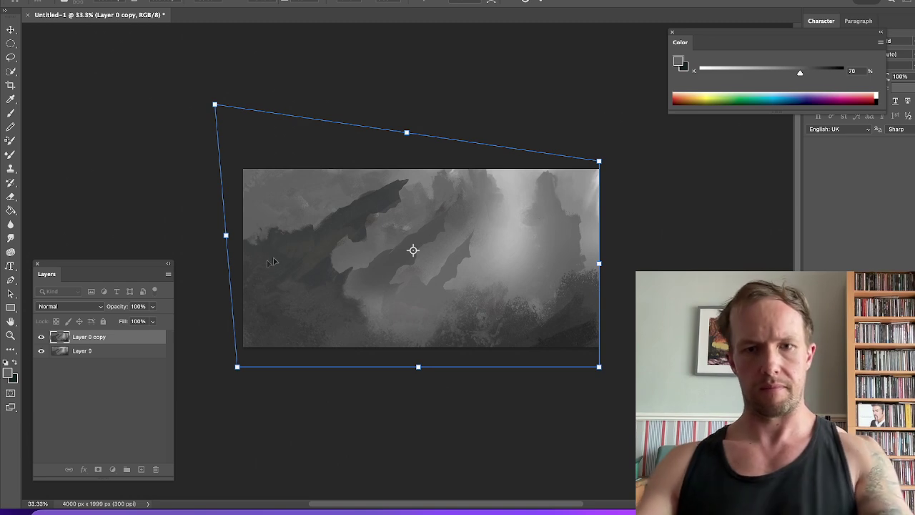
pyautogui.moveTo(226, 238); pyautogui.dragTo(178, 241)
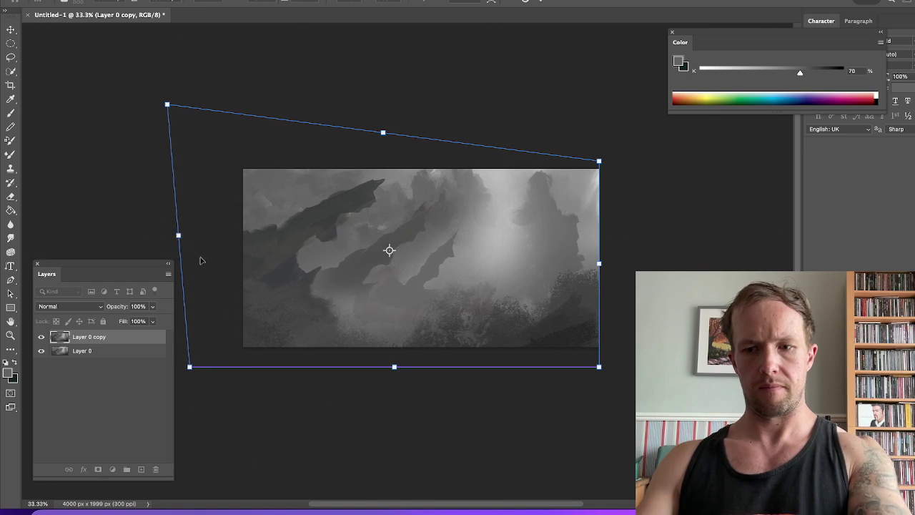
pyautogui.press('Escape')
# Choose a small textured brush from the custom brush sets, size it to 40 px, and sample 77% K grey from the middle rock
pyautogui.press('b')
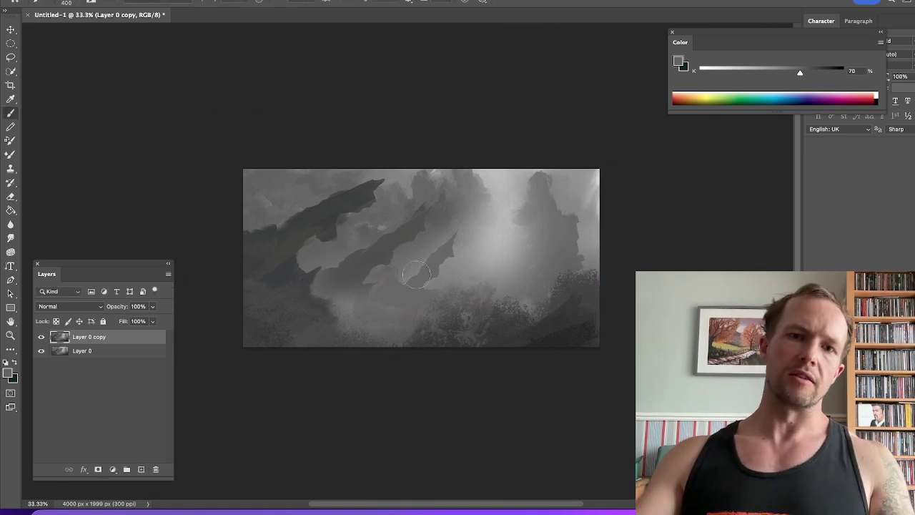
pyautogui.rightClick(429, 236)
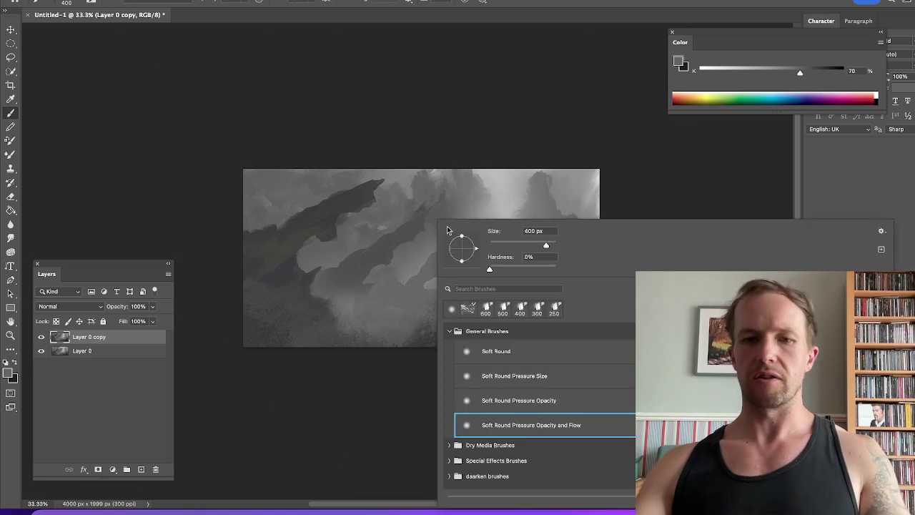
pyautogui.click(449, 331)
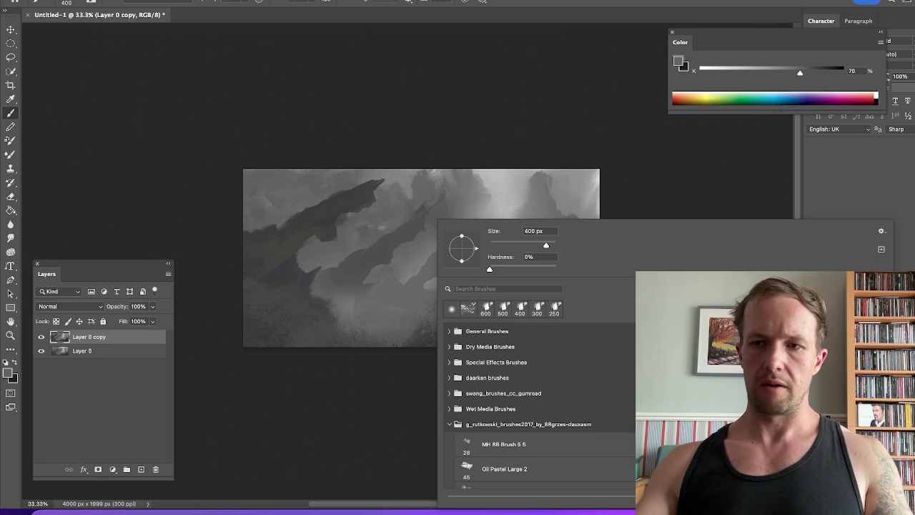
pyautogui.scroll(-3, 536, 408)
pyautogui.click(469, 309)
pyautogui.scroll(-6, 536, 400)
pyautogui.click(509, 392)
pyautogui.press('Return')
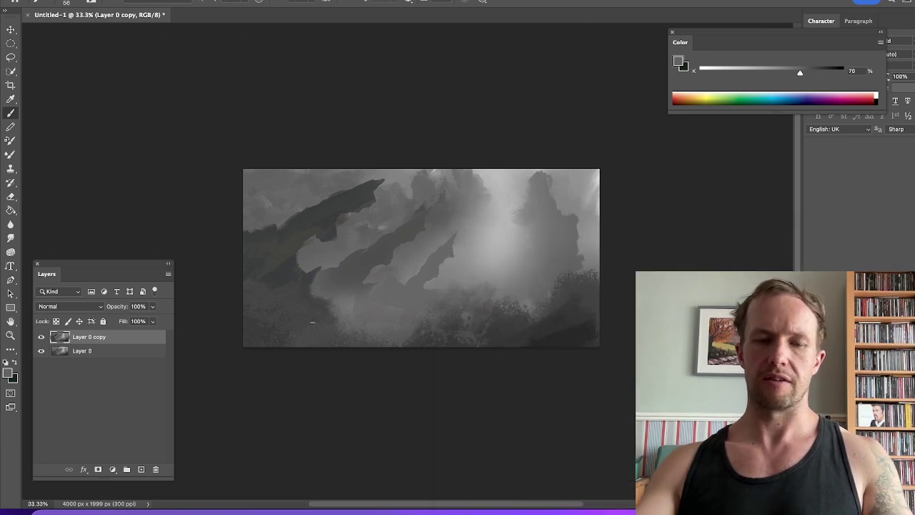
pyautogui.press('super+equal')
pyautogui.keyDown('alt'); pyautogui.click(333, 254); pyautogui.keyUp('alt')
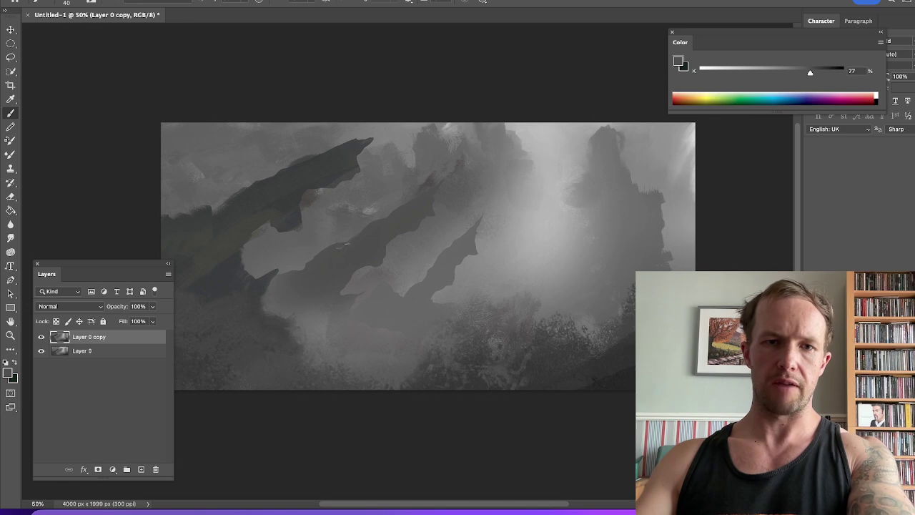
# Enlarge the textured brush to 50 px and paint light wispy edges along the middle and smaller rocks' tips in sampled greys, including 53% K
pyautogui.press('[')
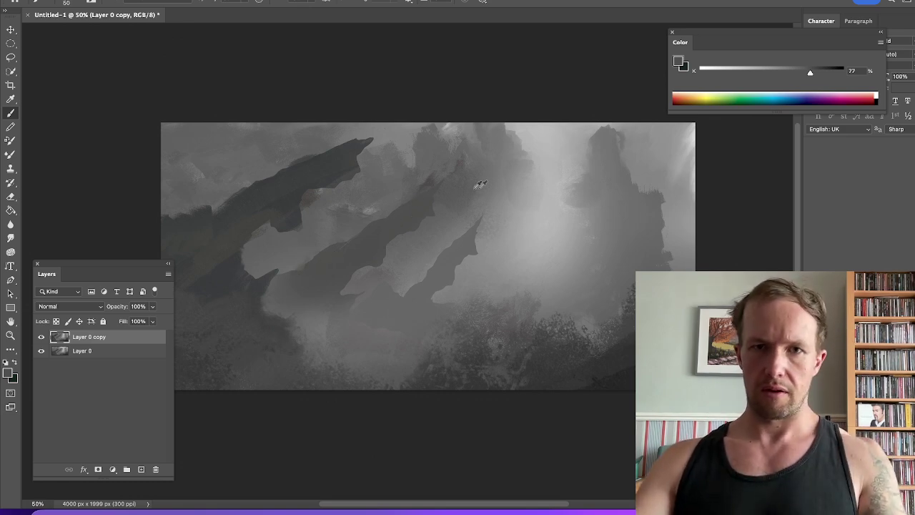
pyautogui.keyDown('alt'); pyautogui.click(428, 174); pyautogui.keyUp('alt')
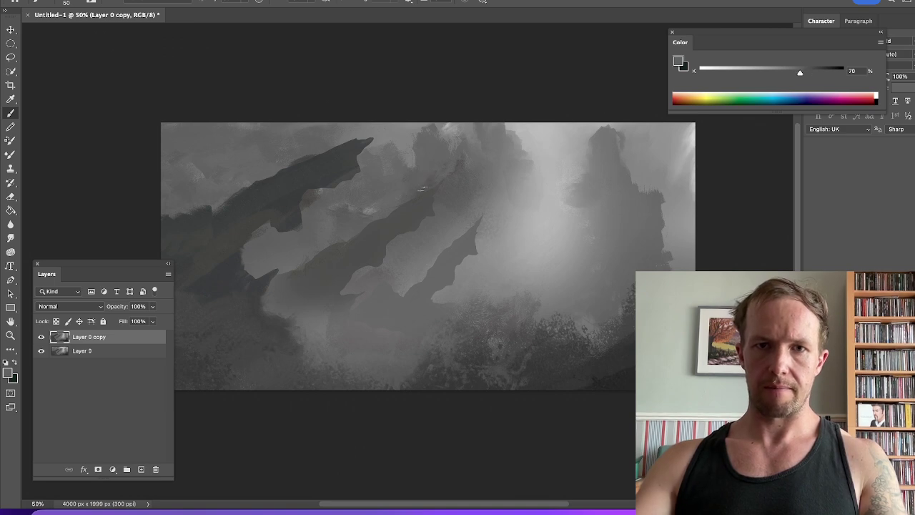
pyautogui.keyDown('alt'); pyautogui.click(443, 185); pyautogui.keyUp('alt')
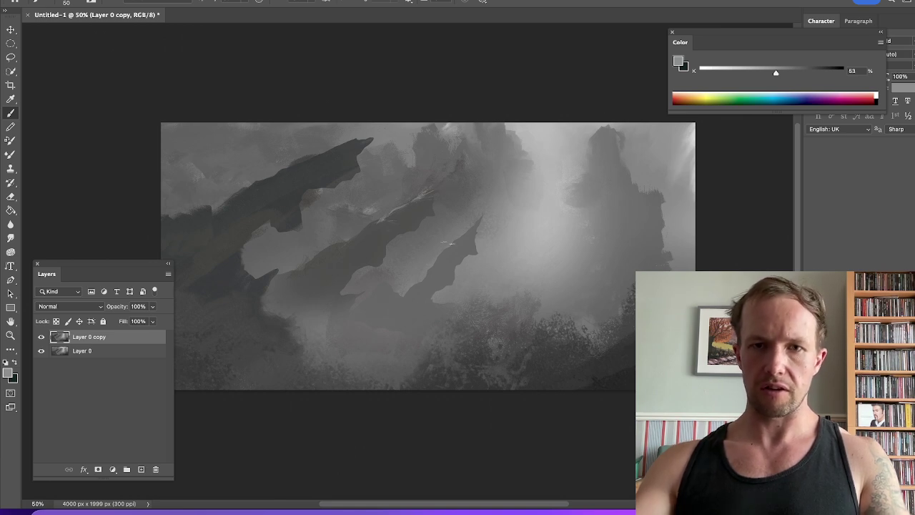
pyautogui.keyDown('alt'); pyautogui.click(502, 220); pyautogui.keyUp('alt')
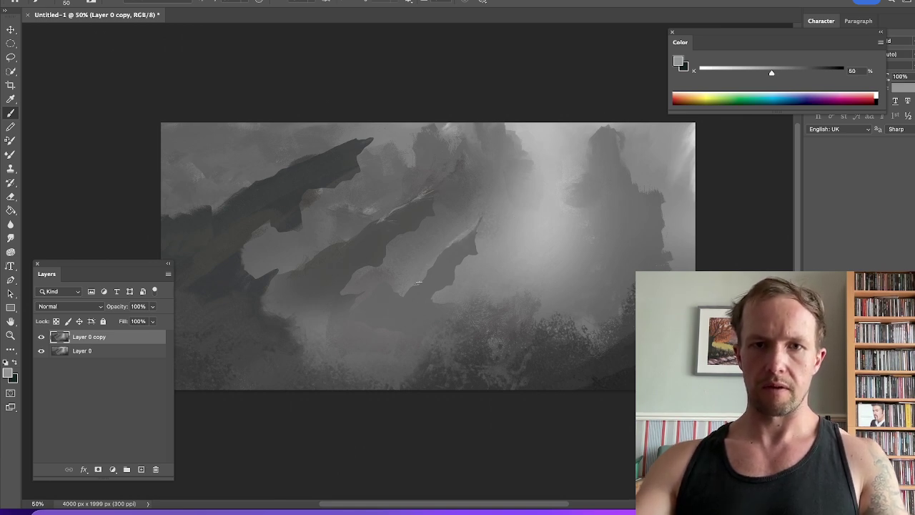
pyautogui.keyDown('alt'); pyautogui.click(378, 229); pyautogui.keyUp('alt')
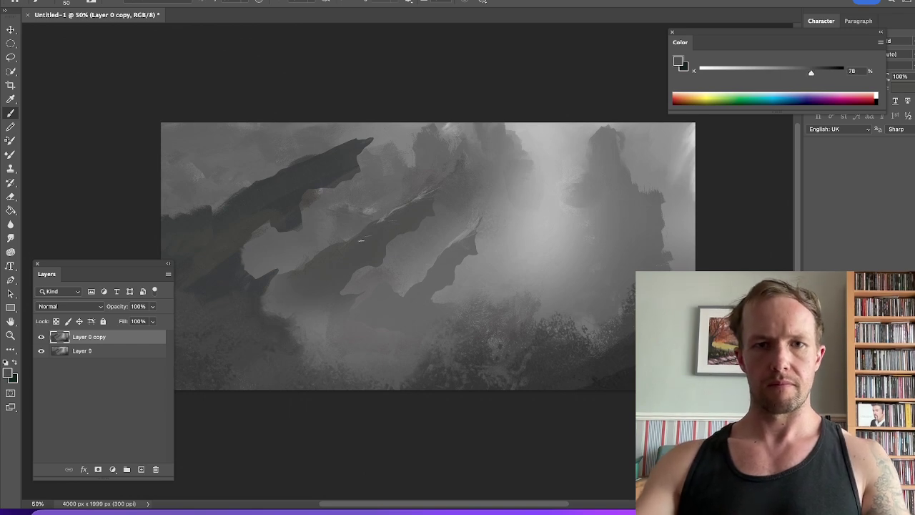
# Extend the large upper rock's tip to the canvas's top edge in 83% K grey, using the current brush and Sampled Brush 33 7
pyautogui.keyDown('alt'); pyautogui.click(317, 161); pyautogui.keyUp('alt')
pyautogui.moveTo(360, 146)
pyautogui.mouseDown()
pyautogui.moveTo(380, 137)
pyautogui.moveTo(333, 154)
pyautogui.mouseUp()
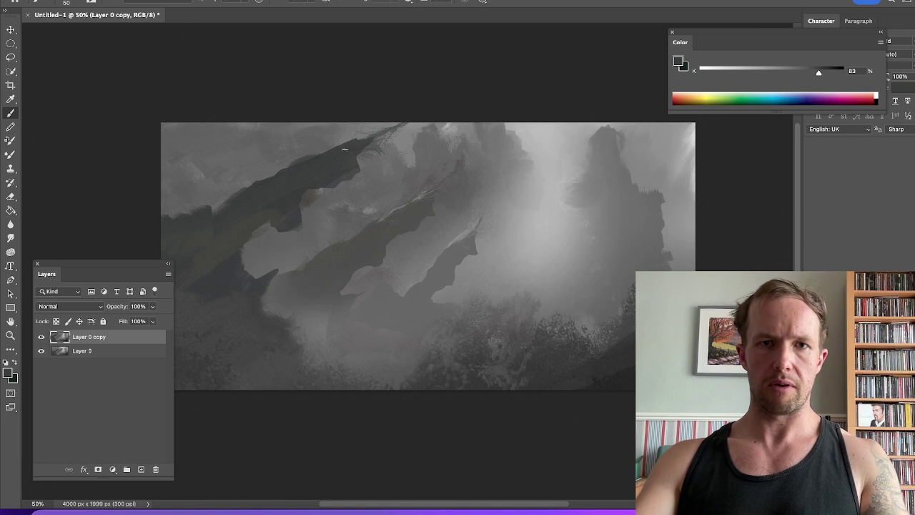
pyautogui.rightClick(342, 166)
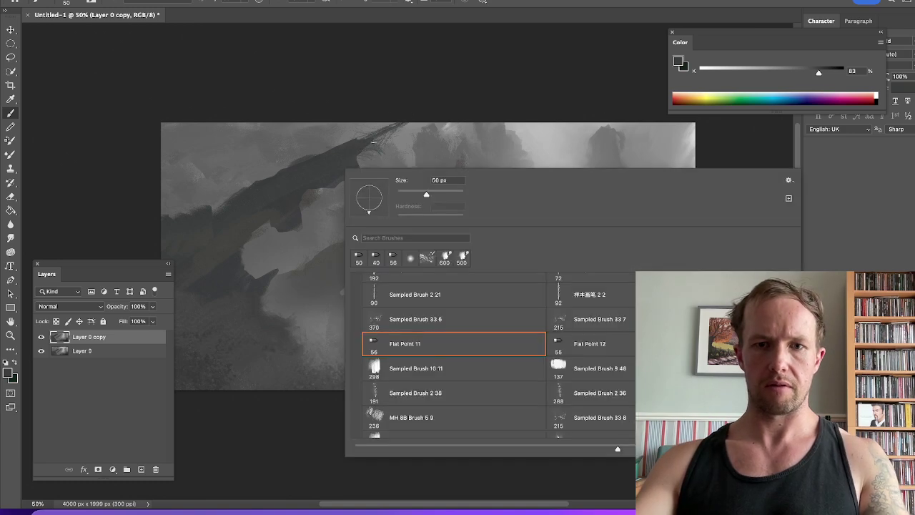
pyautogui.click(613, 324)
pyautogui.press('Return')
pyautogui.moveTo(427, 127); pyautogui.dragTo(366, 141)
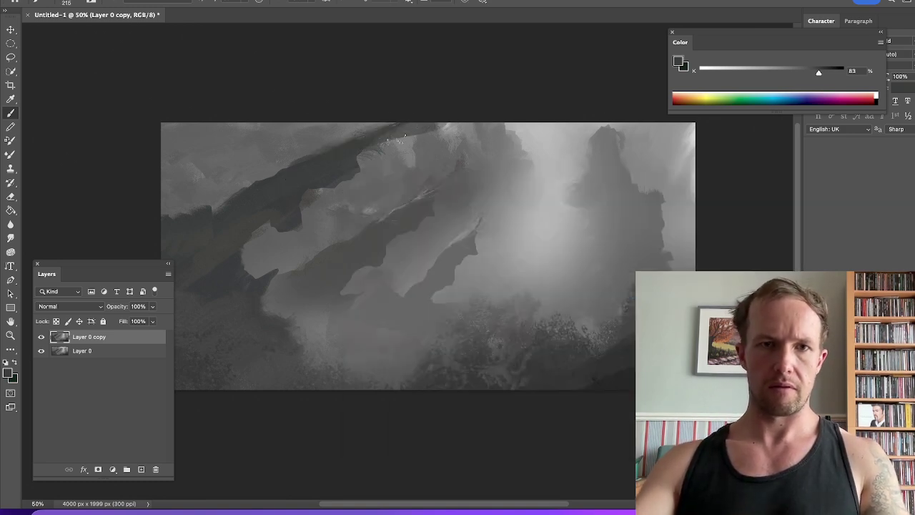
pyautogui.press('super+z')
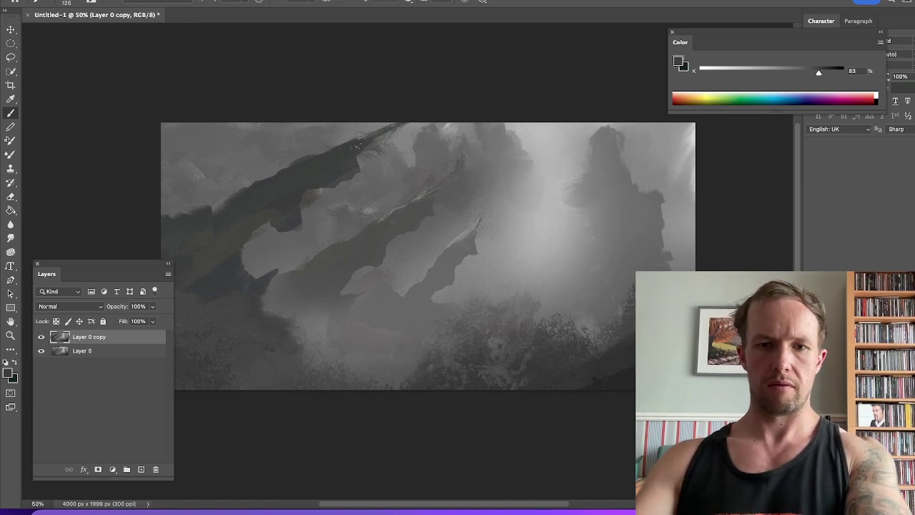
pyautogui.moveTo(392, 128); pyautogui.dragTo(353, 144)
pyautogui.press(']')
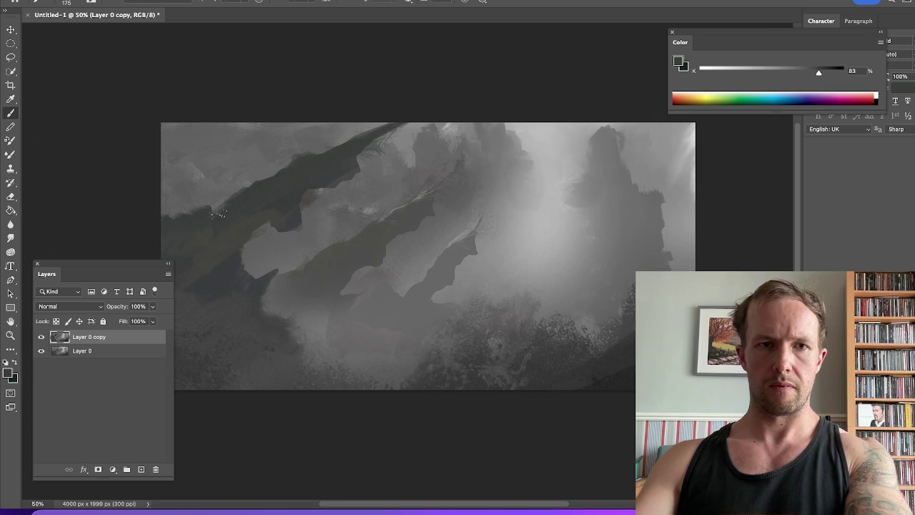
# Paint a dark rock mass rising along the canvas's left edge behind the upper rock, in sampled 83% and 82% K greys
pyautogui.keyDown('alt'); pyautogui.click(190, 222); pyautogui.keyUp('alt')
pyautogui.moveTo(187, 213)
pyautogui.mouseDown()
pyautogui.moveTo(171, 191)
pyautogui.moveTo(175, 209)
pyautogui.mouseUp()
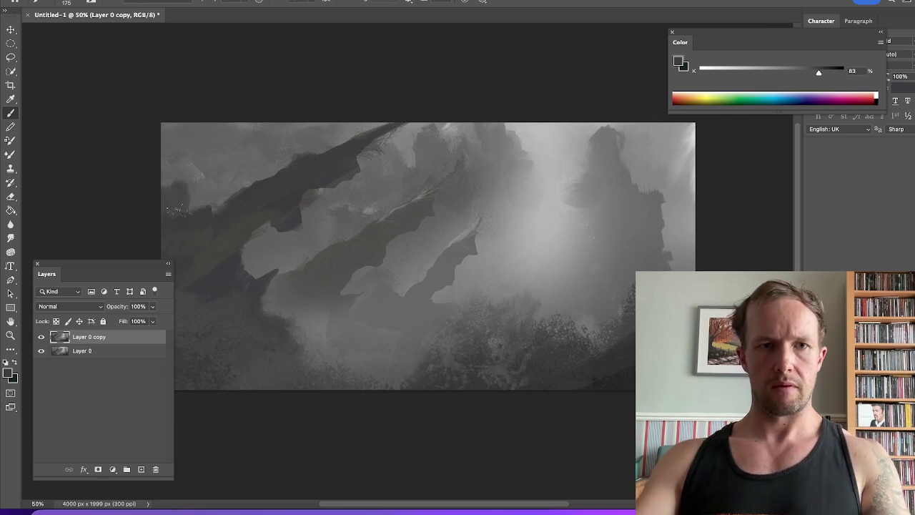
pyautogui.keyDown('alt'); pyautogui.click(204, 219); pyautogui.keyUp('alt')
pyautogui.moveTo(182, 190); pyautogui.dragTo(166, 164)
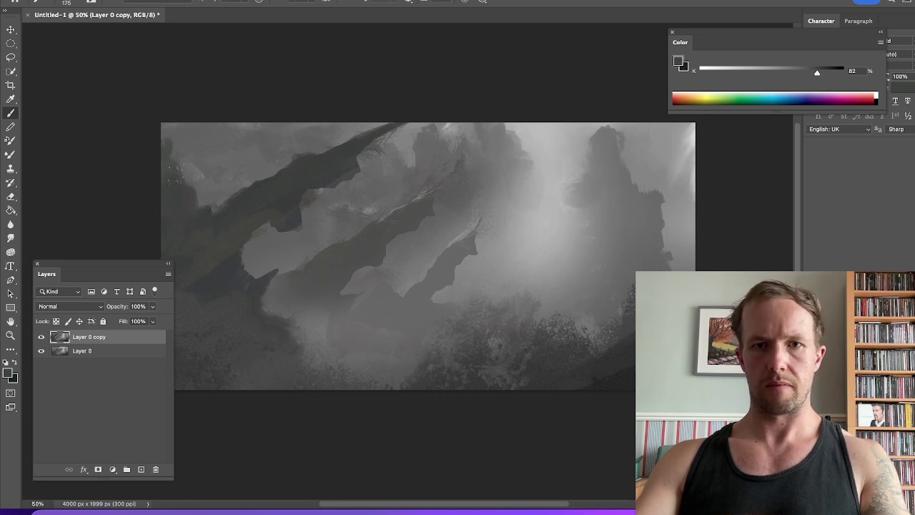
# Paint a thin slanted rock shard in the glowing mist before the right-hand mountain in 59% and 63% K, refining its tip with a smaller brush
pyautogui.keyDown('alt'); pyautogui.click(583, 274); pyautogui.keyUp('alt')
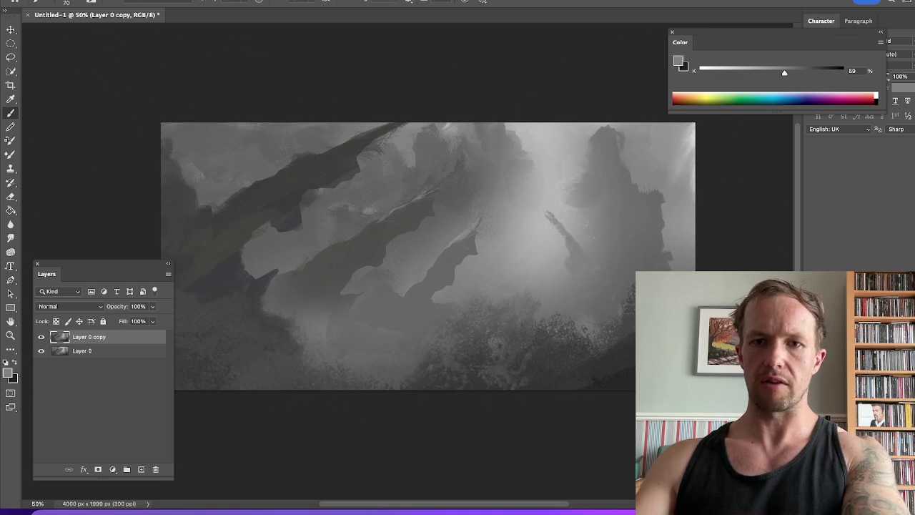
pyautogui.keyDown('alt'); pyautogui.click(576, 252); pyautogui.keyUp('alt')
pyautogui.moveTo(576, 247); pyautogui.dragTo(596, 263)
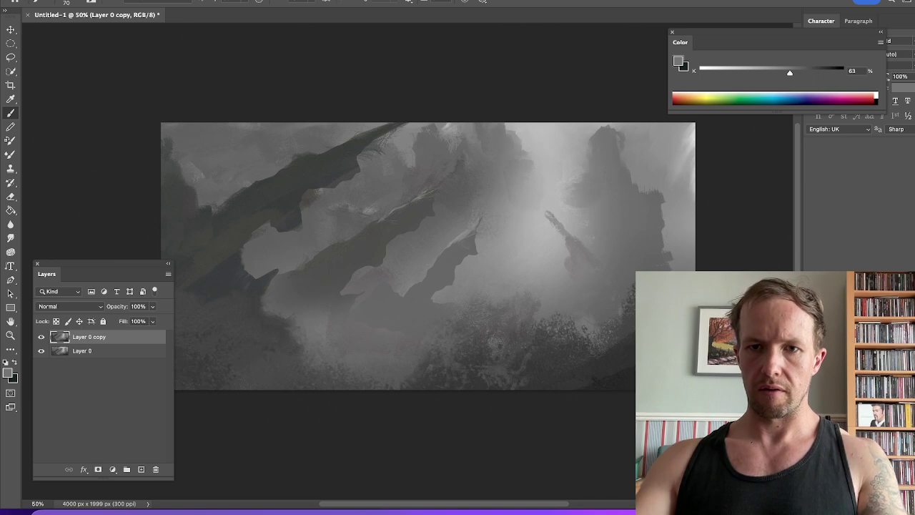
pyautogui.press('[')
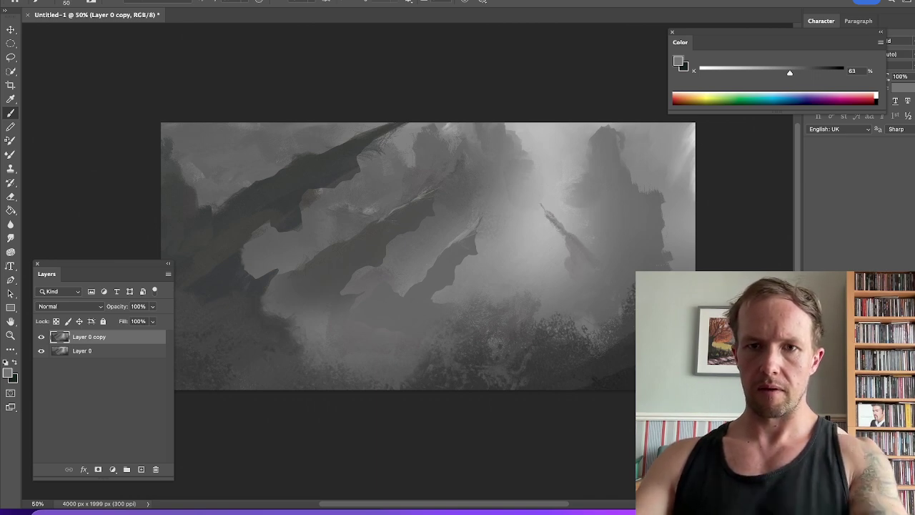
# Paint a fainter, oppositely slanted shard beside the first in 47% and 53% K, and undo the stray stroke across the canvas
pyautogui.keyDown('alt'); pyautogui.click(537, 264); pyautogui.keyUp('alt')
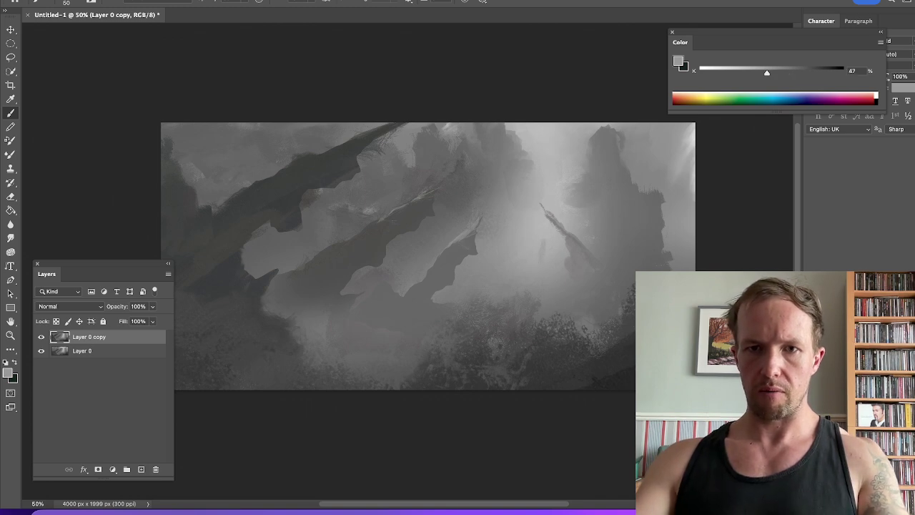
pyautogui.press(']')
pyautogui.keyDown('alt'); pyautogui.click(543, 274); pyautogui.keyUp('alt')
pyautogui.moveTo(543, 252); pyautogui.dragTo(534, 269)
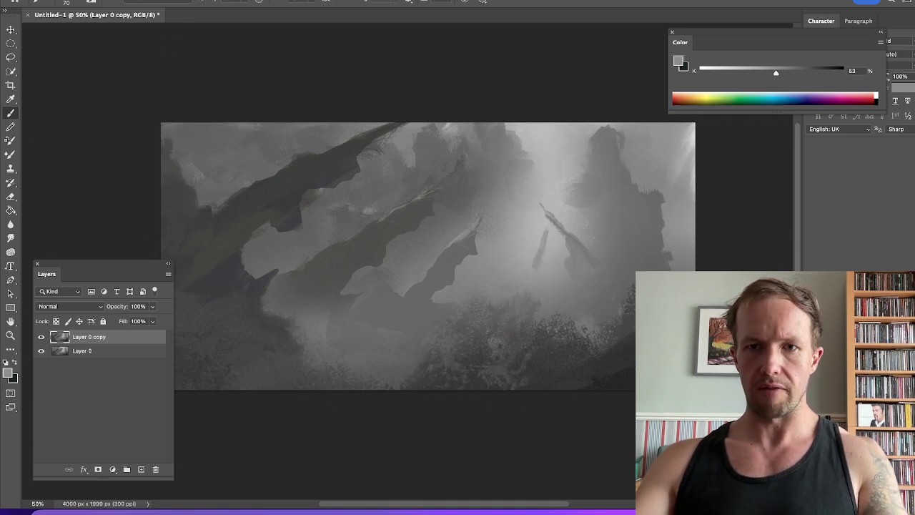
pyautogui.moveTo(181, 115)
pyautogui.mouseDown()
pyautogui.moveTo(444, 286)
pyautogui.moveTo(532, 217)
pyautogui.mouseUp()
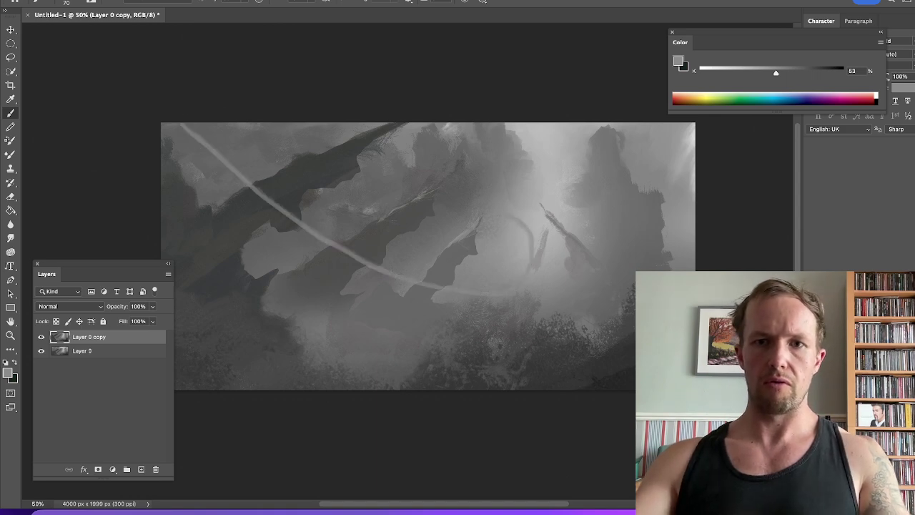
pyautogui.press('super+z')
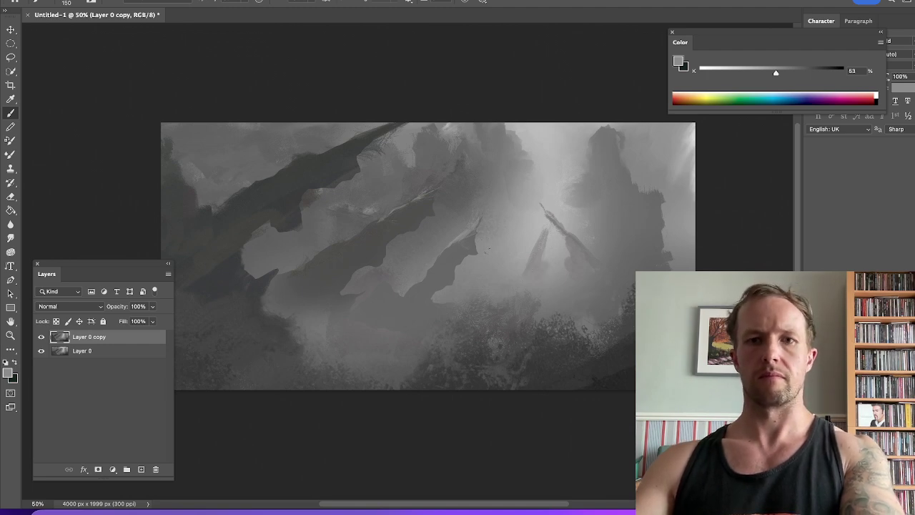
# Choose Sampled Brush 10 11, size it to 300 px, and paint a small dark outcrop at the canvas's right edge
pyautogui.rightClick(488, 251)
pyautogui.click(562, 419)
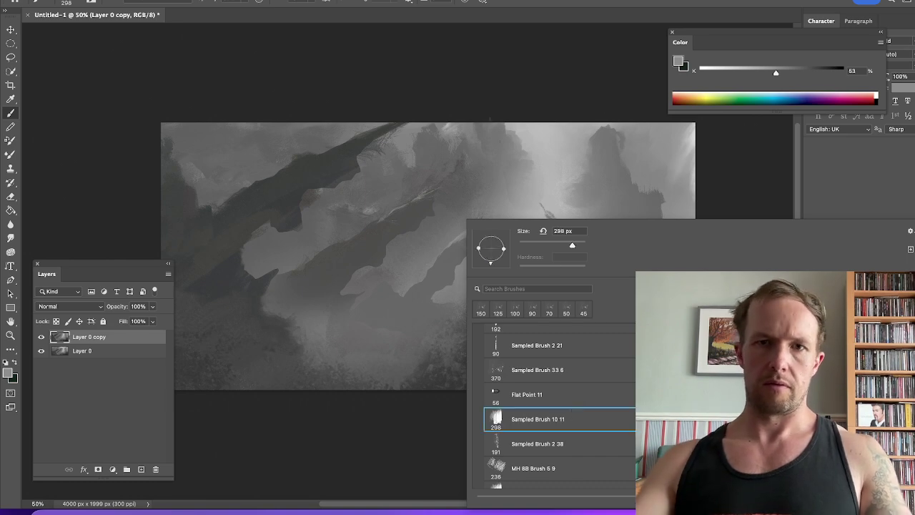
pyautogui.click(506, 97)
pyautogui.keyDown('alt'); pyautogui.click(600, 191); pyautogui.keyUp('alt')
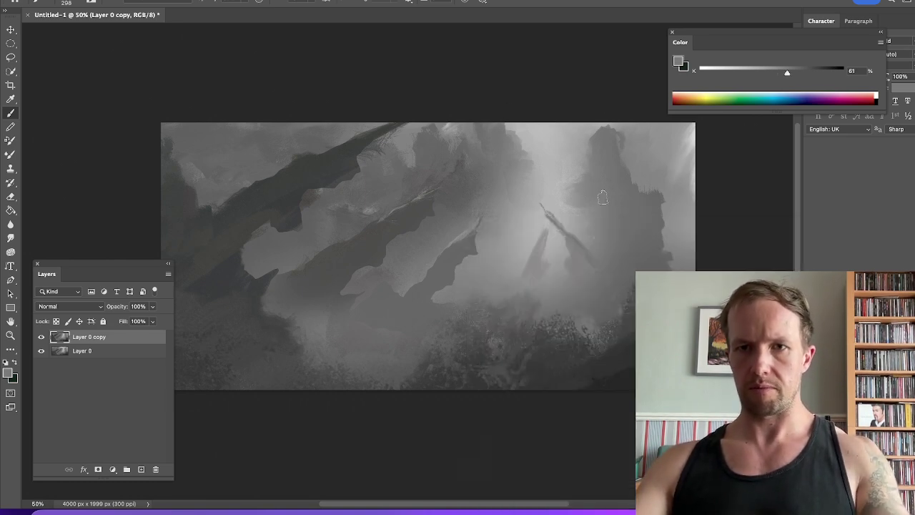
pyautogui.press(']')
pyautogui.press('[')
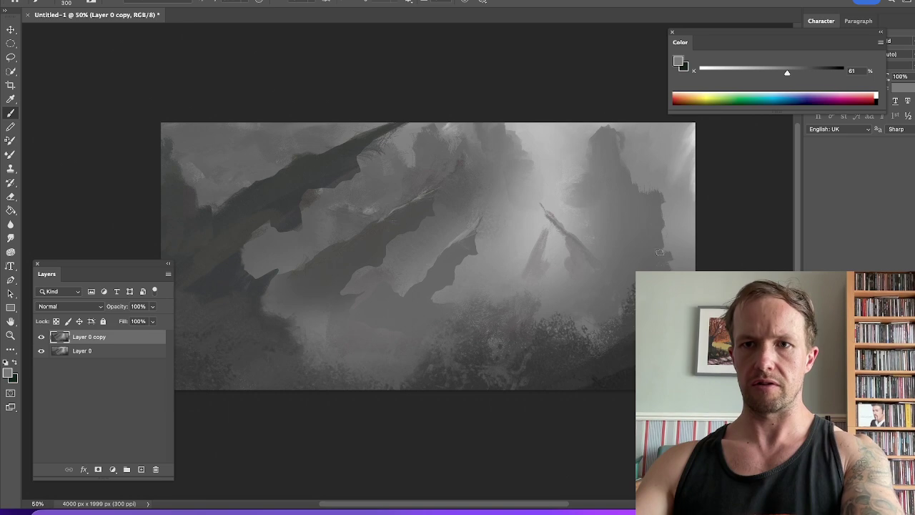
pyautogui.keyDown('alt'); pyautogui.click(667, 325); pyautogui.keyUp('alt')
pyautogui.moveTo(688, 266)
pyautogui.mouseDown()
pyautogui.moveTo(707, 246)
pyautogui.moveTo(705, 258)
pyautogui.mouseUp()
pyautogui.keyDown('alt'); pyautogui.click(664, 261); pyautogui.keyUp('alt')
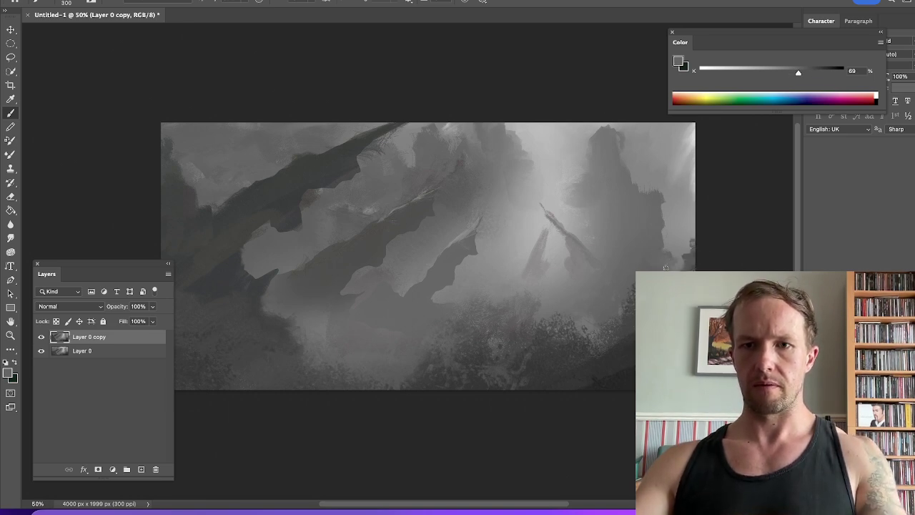
# Set the colour to 92% K and paint a near-black foreground mass in the lower-right corner with an enlarged brush
pyautogui.keyDown('alt'); pyautogui.click(690, 247); pyautogui.keyUp('alt')
pyautogui.moveTo(827, 73); pyautogui.dragTo(832, 75)
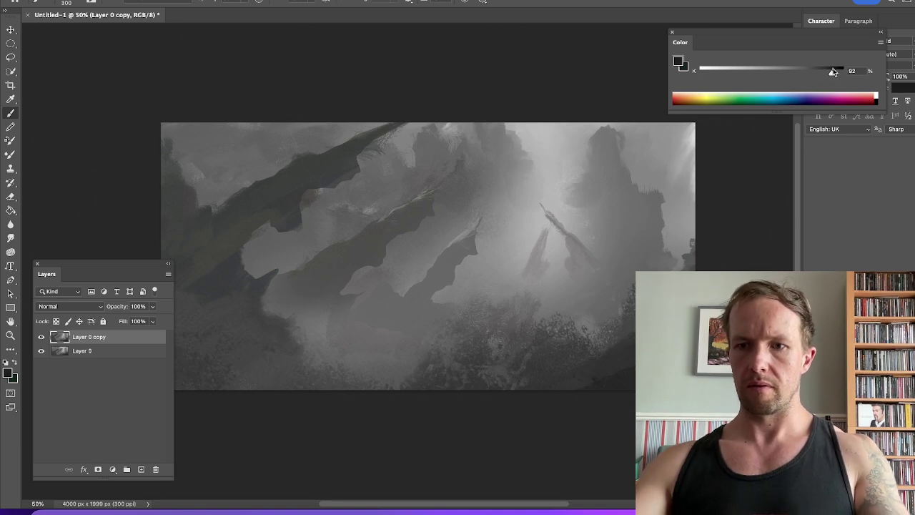
pyautogui.press(']')
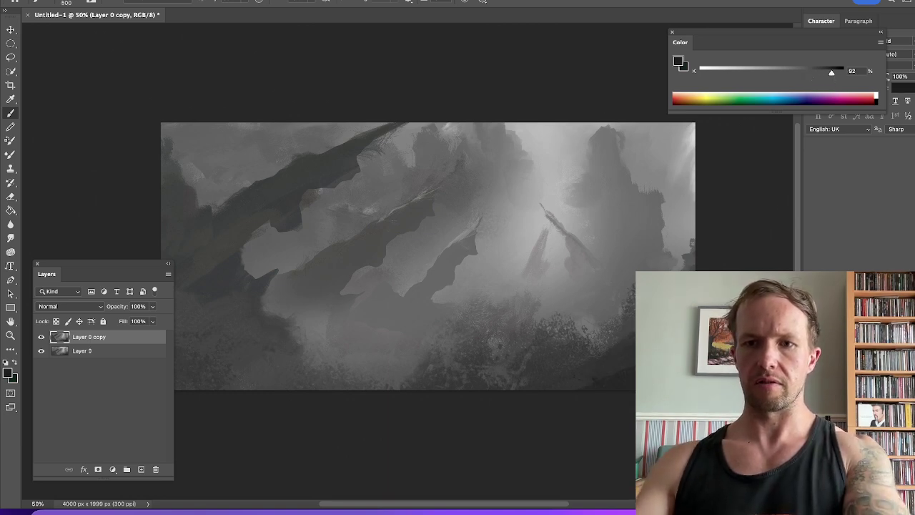
pyautogui.press('[')
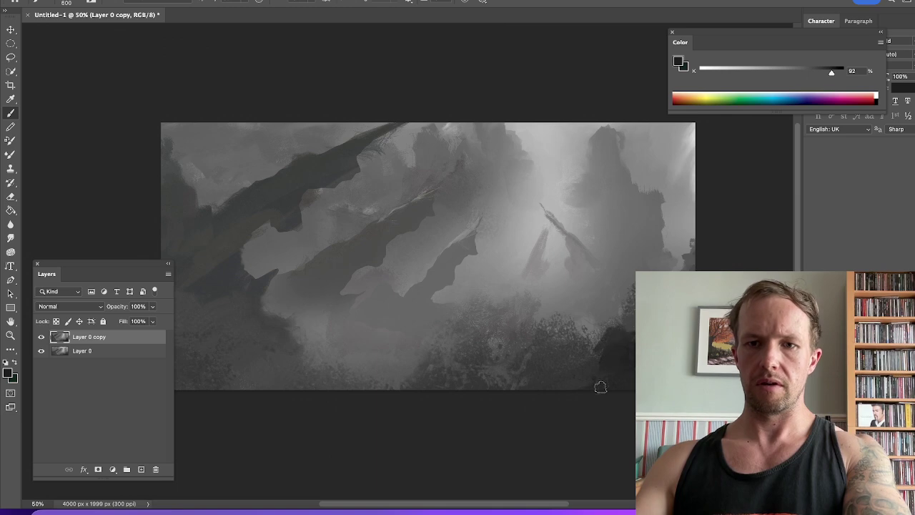
# Try to paint a near-black foreground mass in the lower-left corner with the brush enlarged to 1000 px, and undo it
pyautogui.moveTo(298, 314)
pyautogui.mouseDown()
pyautogui.moveTo(365, 293)
pyautogui.moveTo(270, 311)
pyautogui.mouseUp()
pyautogui.press(']')
pyautogui.press(']')
pyautogui.press(']')
pyautogui.press(']')
pyautogui.press(']')
pyautogui.press(']')
pyautogui.press(']')
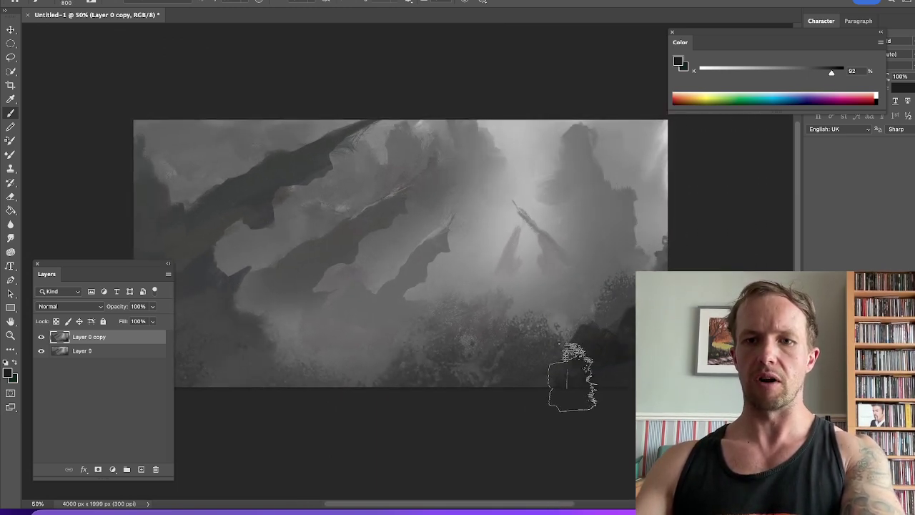
pyautogui.moveTo(470, 333); pyautogui.dragTo(547, 302)
pyautogui.moveTo(293, 336); pyautogui.dragTo(245, 285)
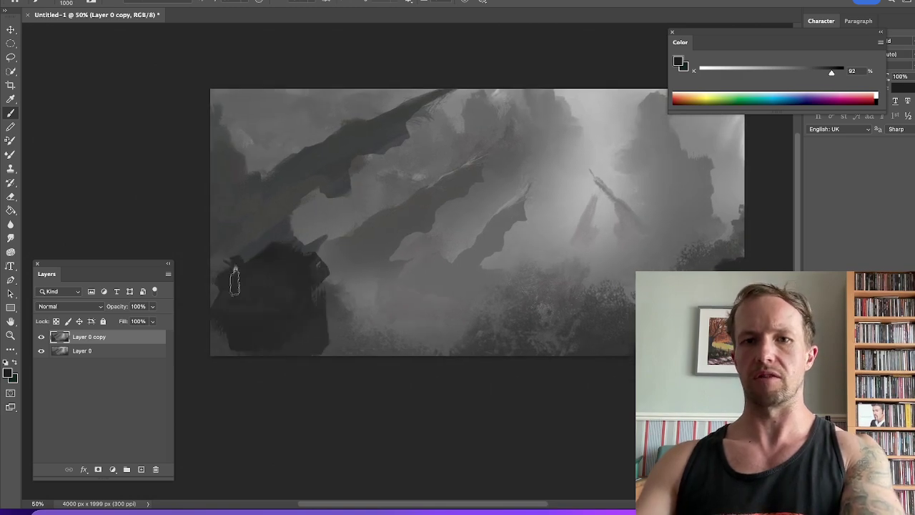
pyautogui.hotkey('ctrl', 'z')
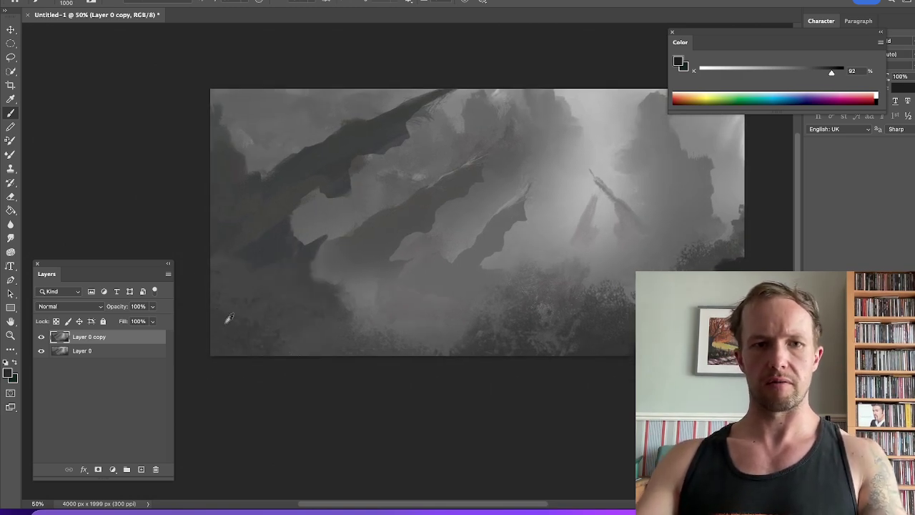
# Set the colour to 87% K, paint a softer dark mass in the lower-left foreground, and reduce the brush to 250 px
pyautogui.moveTo(831, 73)
pyautogui.mouseDown()
pyautogui.moveTo(817, 76)
pyautogui.moveTo(826, 75)
pyautogui.mouseUp()
pyautogui.press('[')
pyautogui.press('[')
pyautogui.press('[')
pyautogui.press('[')
pyautogui.press('[')
pyautogui.press('[')
pyautogui.press('[')
pyautogui.press('[')
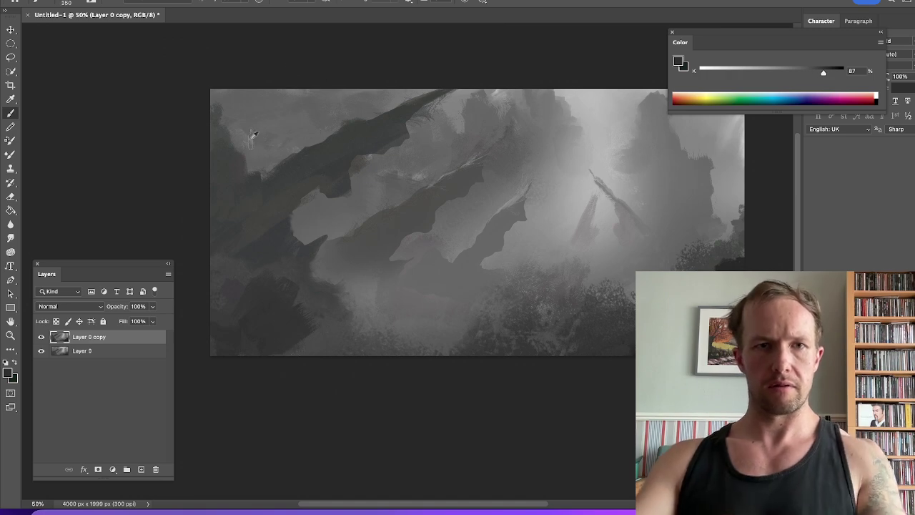
# Paint 66% K patches into the sky above the upper rock, and rework that rock's base in sampled 83% and 84% K greys
pyautogui.keyDown('alt'); pyautogui.click(250, 137); pyautogui.keyUp('alt')
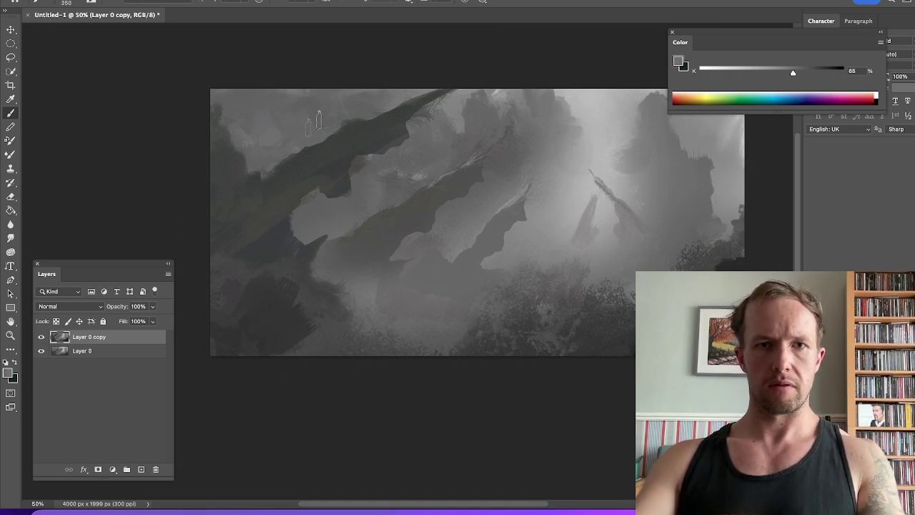
pyautogui.keyDown('alt'); pyautogui.click(312, 181); pyautogui.keyUp('alt')
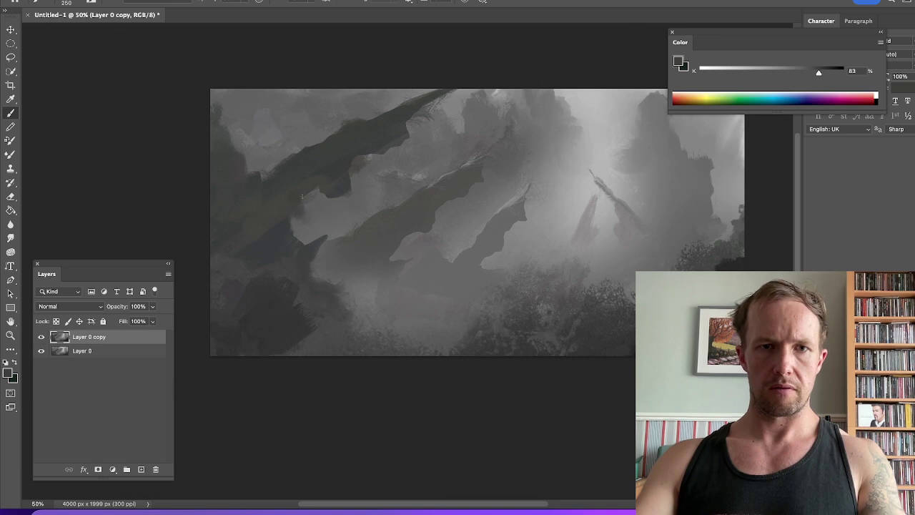
pyautogui.keyDown('alt'); pyautogui.click(274, 243); pyautogui.keyUp('alt')
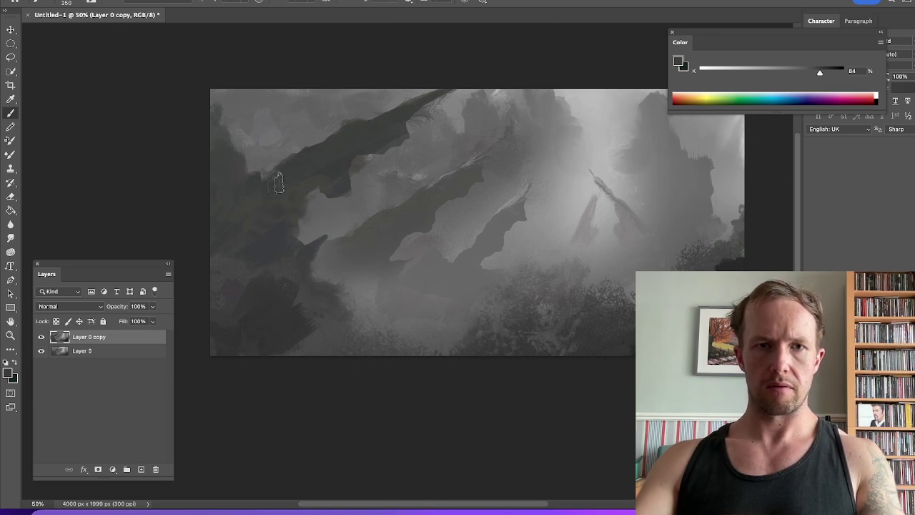
# Darken the lower-right bushes with a sampled grey, and extend the middle rock's base downward in 77% K with the 250 px brush
pyautogui.keyDown('alt'); pyautogui.click(611, 317); pyautogui.keyUp('alt')
pyautogui.moveTo(606, 314)
pyautogui.mouseDown()
pyautogui.moveTo(605, 299)
pyautogui.moveTo(621, 290)
pyautogui.moveTo(583, 296)
pyautogui.mouseUp()
pyautogui.keyDown('alt'); pyautogui.click(452, 281); pyautogui.keyUp('alt')
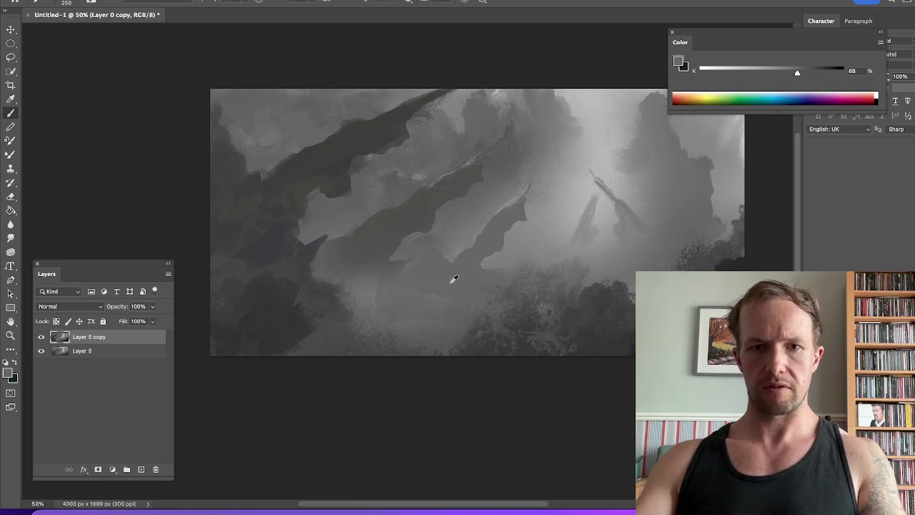
pyautogui.keyDown('alt'); pyautogui.click(364, 254); pyautogui.keyUp('alt')
pyautogui.moveTo(370, 266)
pyautogui.mouseDown()
pyautogui.moveTo(387, 294)
pyautogui.moveTo(394, 283)
pyautogui.mouseUp()
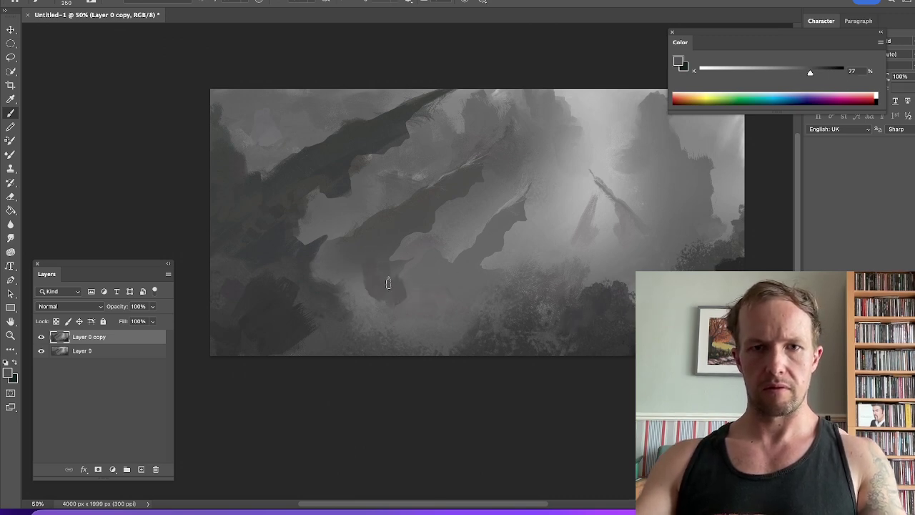
# Paint dark bush masses along the lower-centre foreground in 77% K and sampled 81% K, and sample an 86% K grey
pyautogui.moveTo(375, 249)
pyautogui.mouseDown()
pyautogui.moveTo(429, 317)
pyautogui.moveTo(375, 280)
pyautogui.moveTo(354, 324)
pyautogui.moveTo(351, 284)
pyautogui.moveTo(379, 330)
pyautogui.moveTo(419, 342)
pyautogui.moveTo(437, 322)
pyautogui.moveTo(452, 336)
pyautogui.moveTo(425, 353)
pyautogui.mouseUp()
pyautogui.keyDown('alt'); pyautogui.click(326, 309); pyautogui.keyUp('alt')
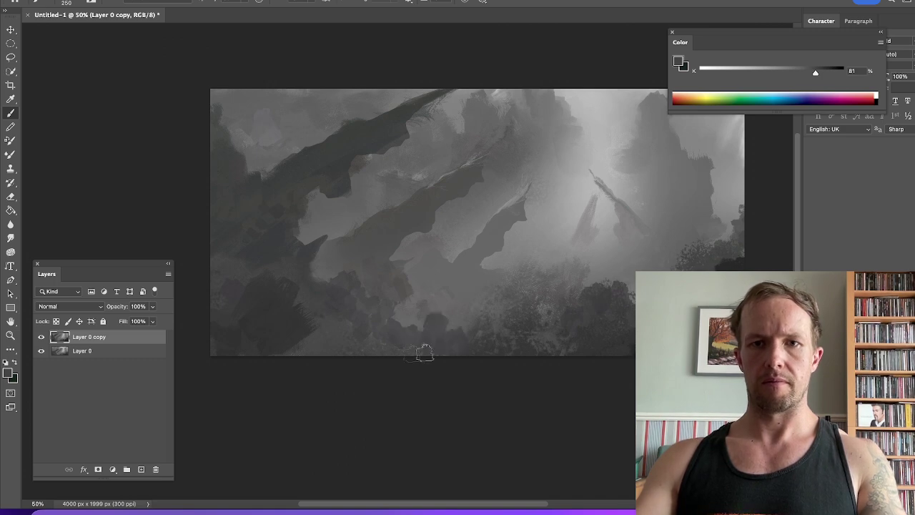
pyautogui.keyDown('alt'); pyautogui.click(278, 341); pyautogui.keyUp('alt')
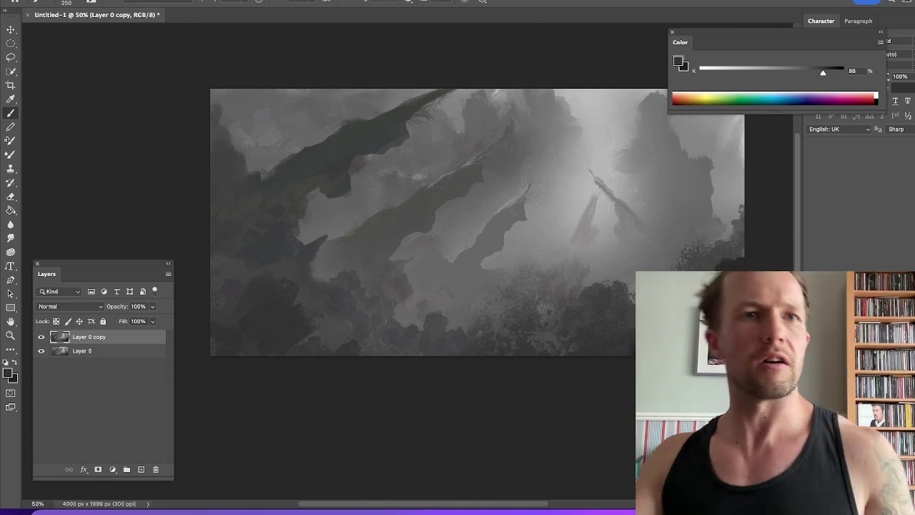
# Darken the Layer 0 copy with a Brightness/Contrast adjustment, setting brightness to -44
pyautogui.click(133, 0)
pyautogui.moveTo(141, 1)
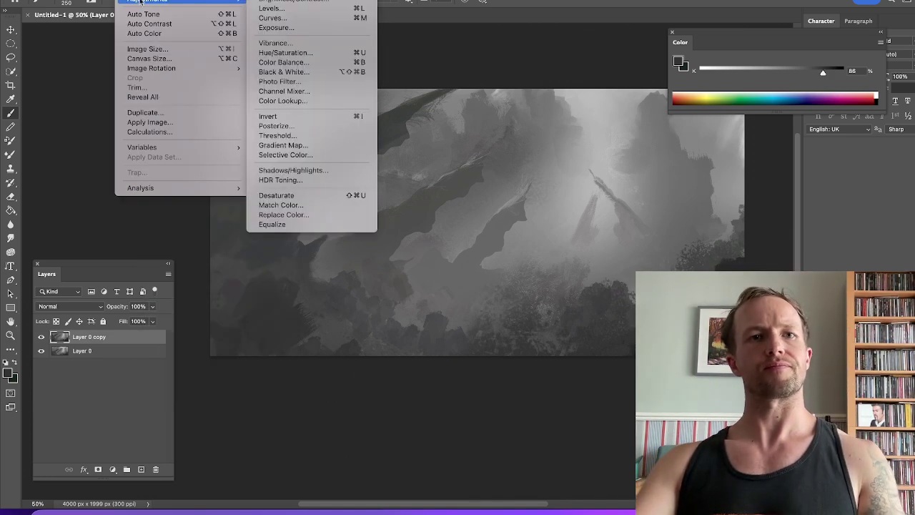
pyautogui.click(317, 3)
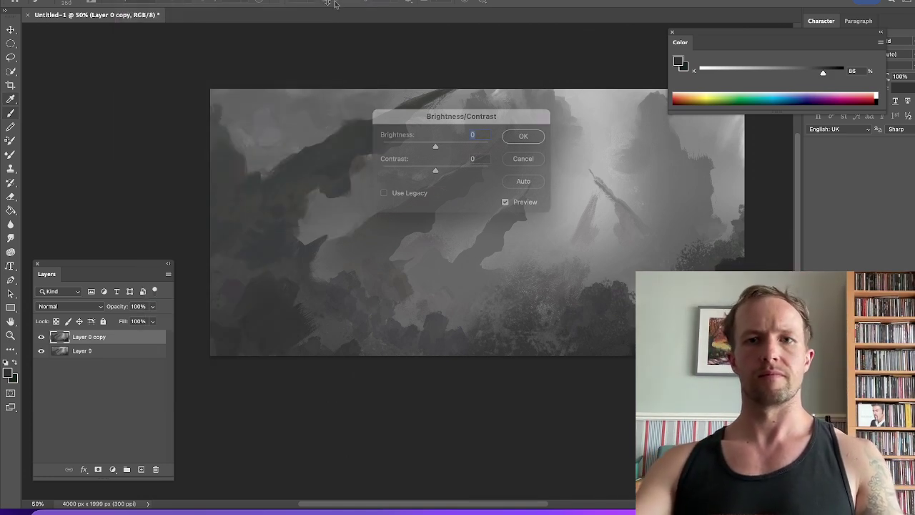
pyautogui.click(421, 147)
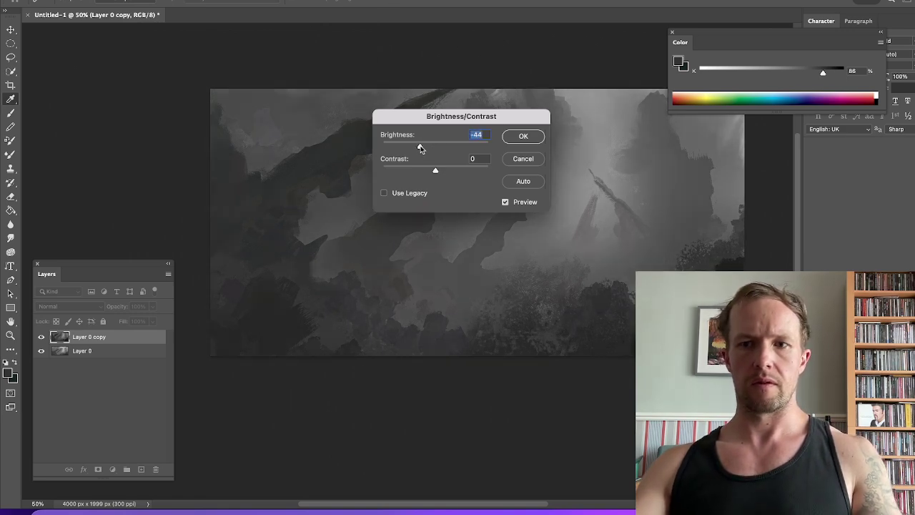
pyautogui.click(524, 136)
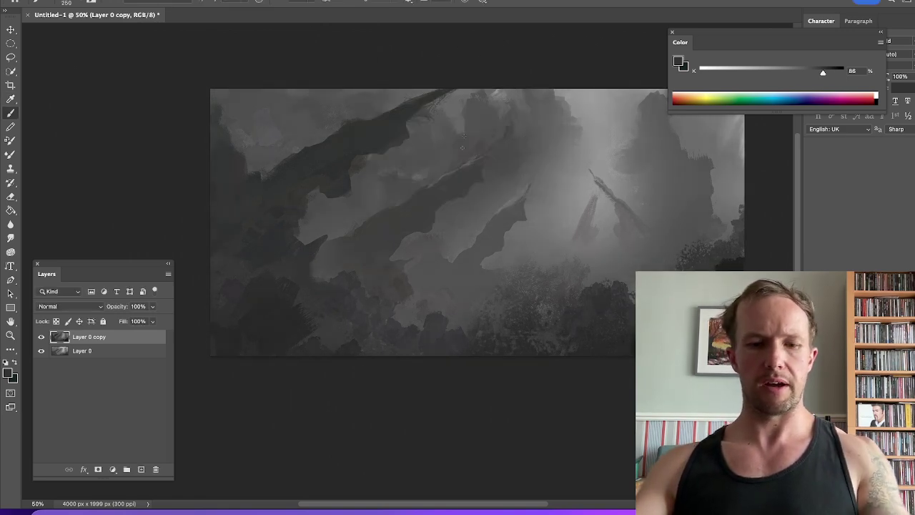
# Add a new layer above the painting and set its blend mode to Soft Light
pyautogui.click(141, 469)
pyautogui.click(87, 306)
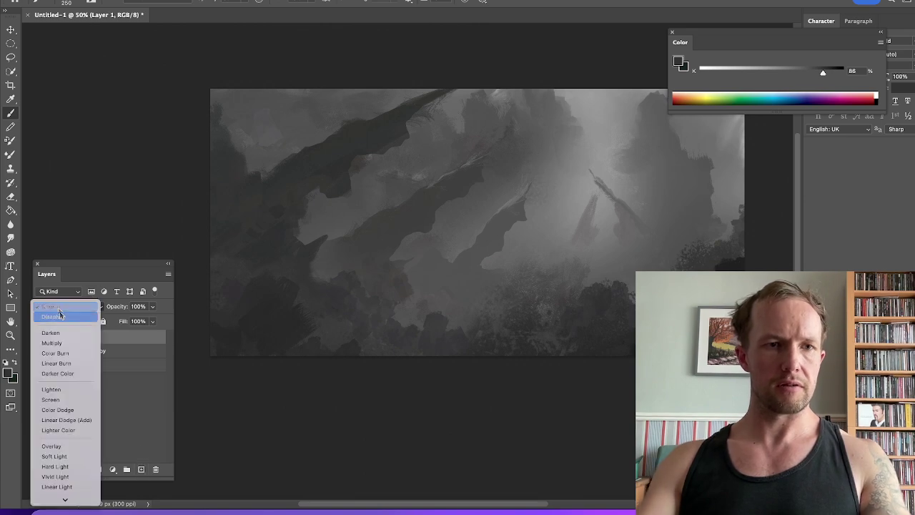
pyautogui.click(54, 456)
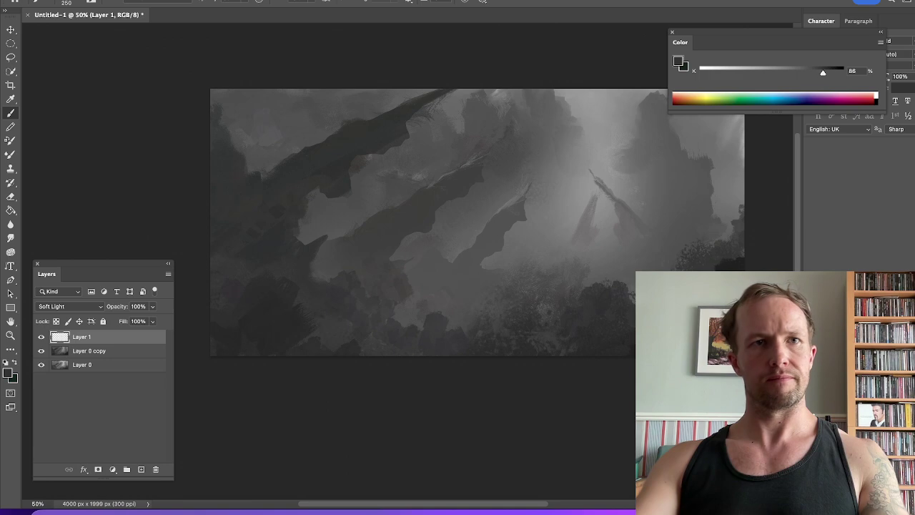
pyautogui.click(131, 0)
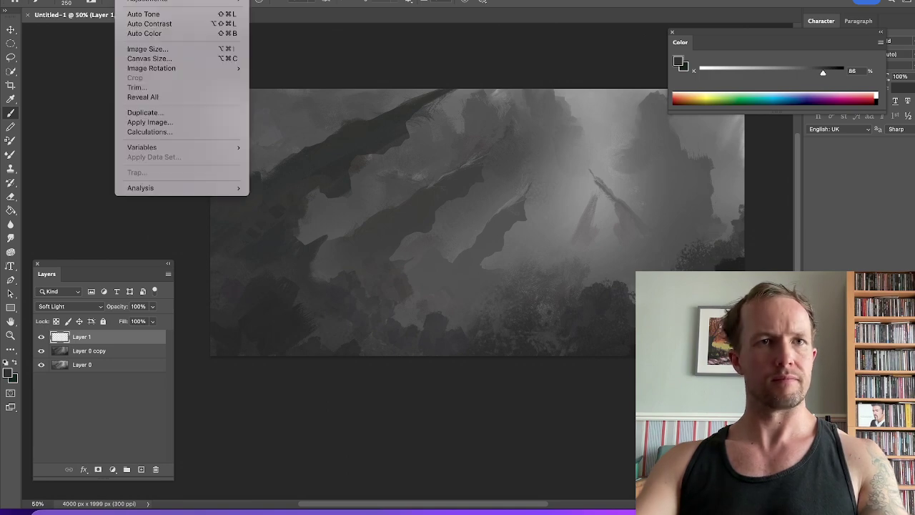
pyautogui.click(534, 31)
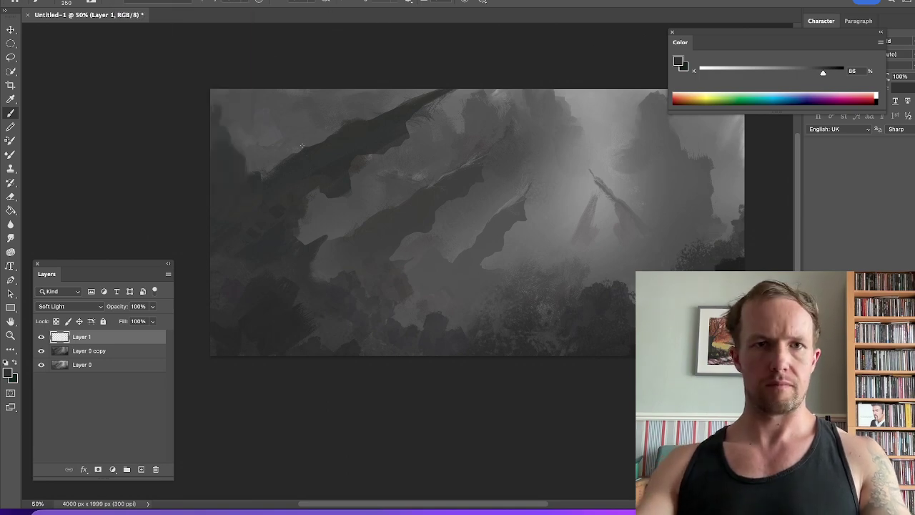
# Choose the Soft Round Pressure Opacity and Flow brush from the General Brushes and set the colour to 13% K
pyautogui.rightClick(300, 140)
pyautogui.scroll(5, 527, 271)
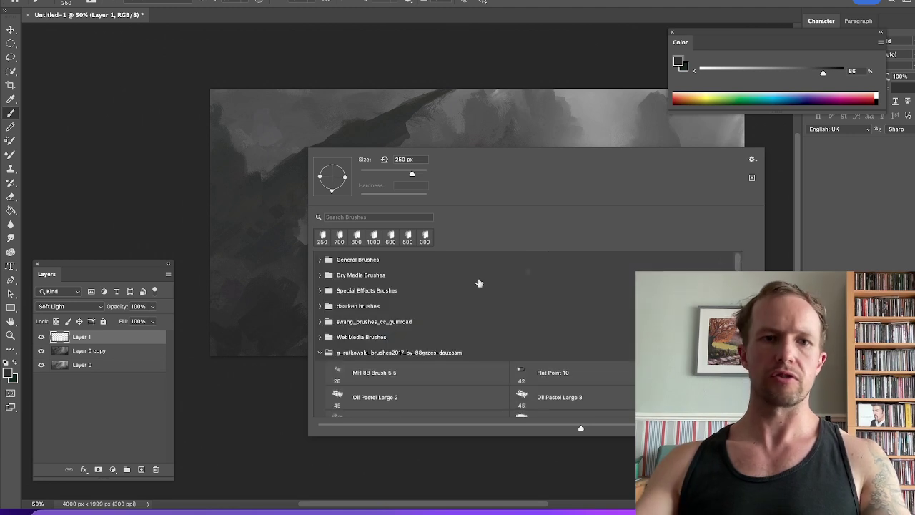
pyautogui.click(320, 260)
pyautogui.click(370, 352)
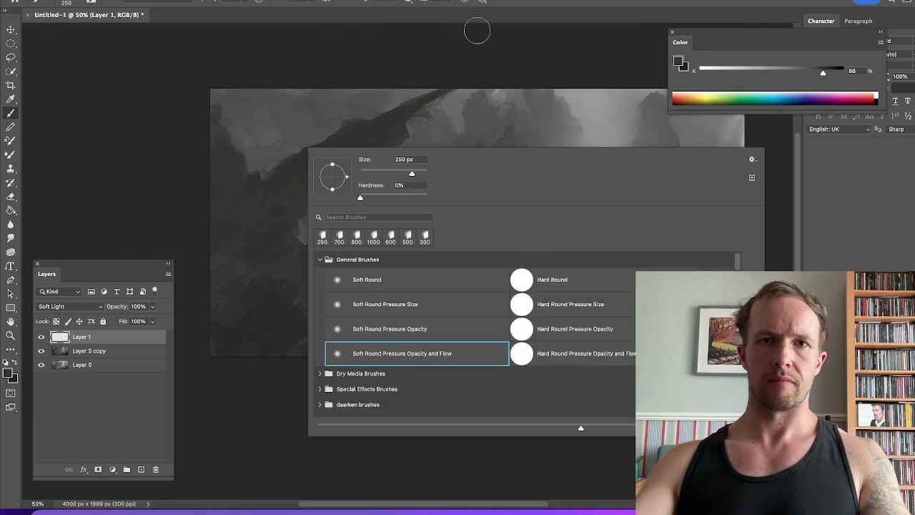
pyautogui.press('Return')
pyautogui.click(719, 68)
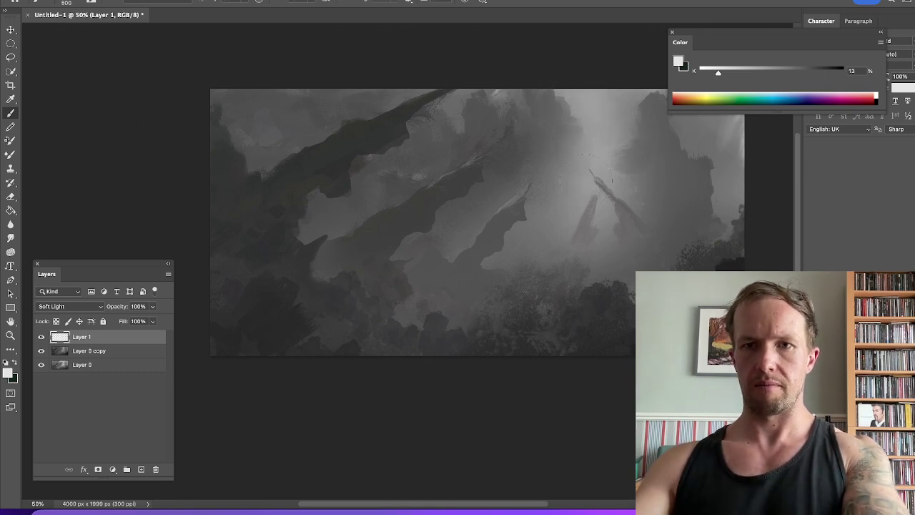
# Brighten the vertical shaft of light above the distant shards with the soft brush at 500 px
pyautogui.press('[')
pyautogui.press('[')
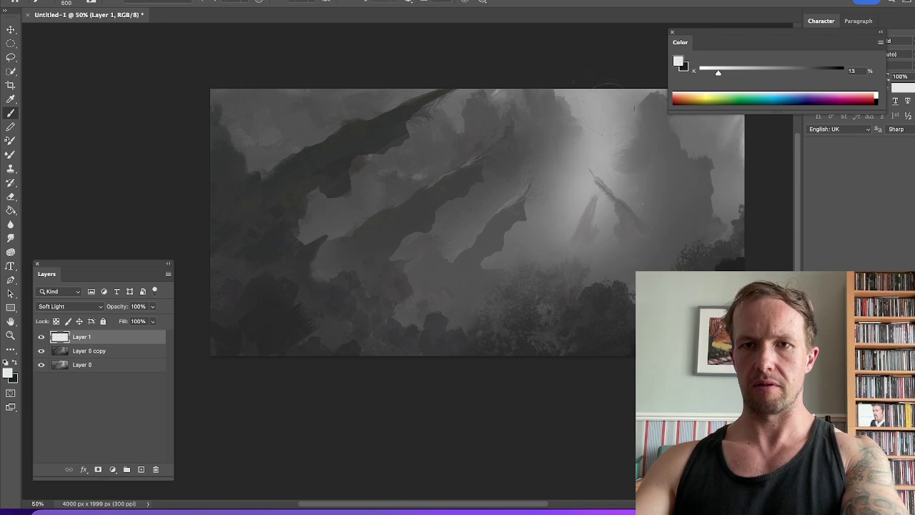
pyautogui.moveTo(619, 78); pyautogui.dragTo(562, 108)
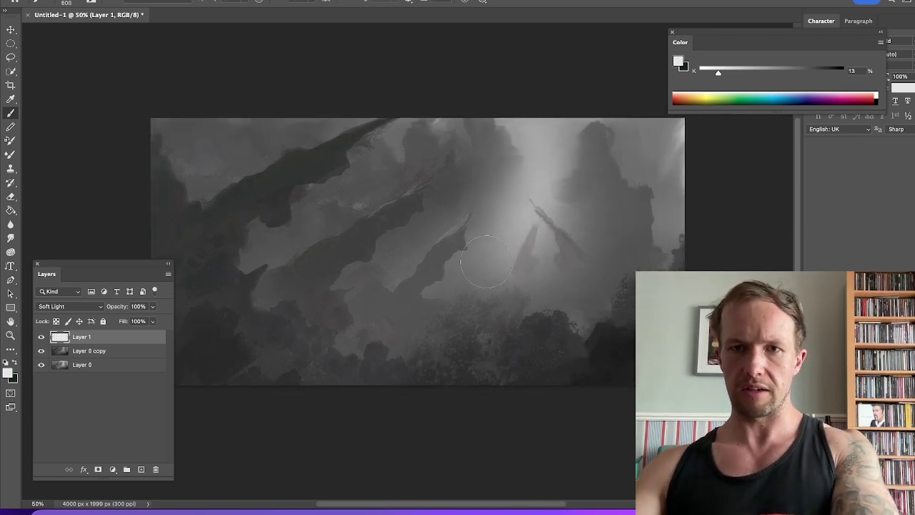
# Glaze soft light into the mist around the slanted rocks, varying the brush from 700 px down to 175 px
pyautogui.press(']')
pyautogui.press(']')
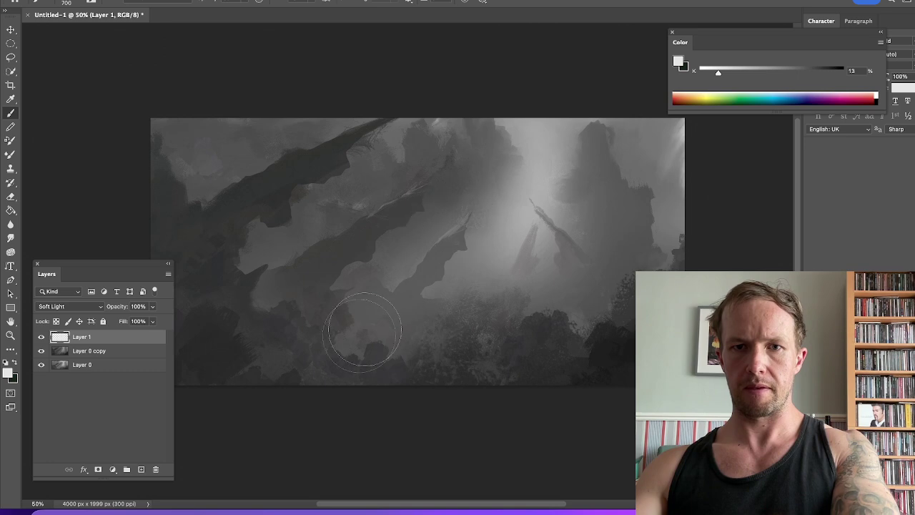
pyautogui.press('[')
pyautogui.press(']')
pyautogui.press('[')
pyautogui.press('[')
pyautogui.press('[')
pyautogui.press('[')
pyautogui.press('[')
pyautogui.press('[')
pyautogui.press('[')
pyautogui.press('[')
pyautogui.press('[')
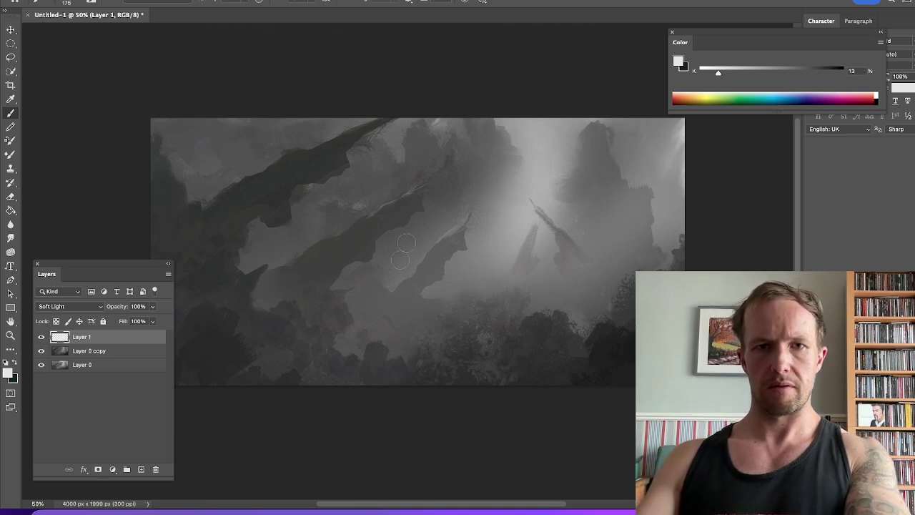
# Add a soft highlight to the sky beside the upper rock's tip, and enlarge the brush to 600 px
pyautogui.press('[')
pyautogui.press('[')
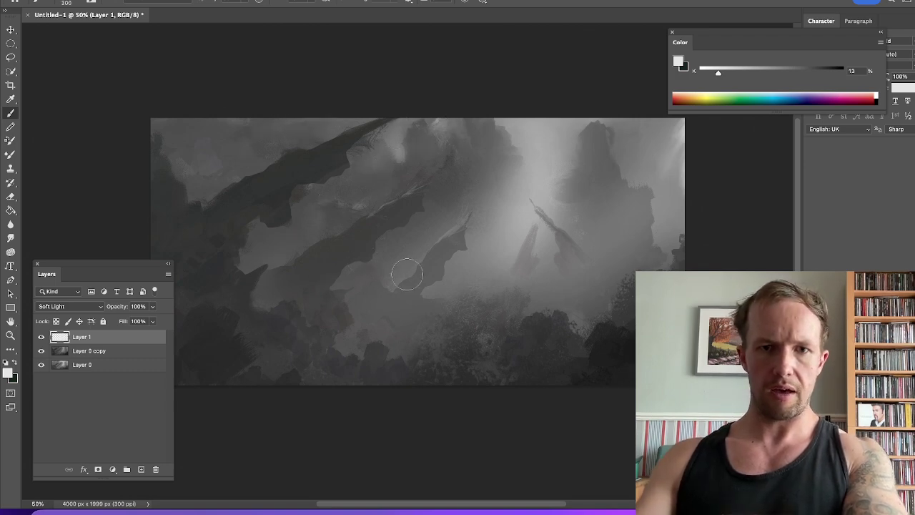
pyautogui.press(']')
pyautogui.press(']')
pyautogui.press(']')
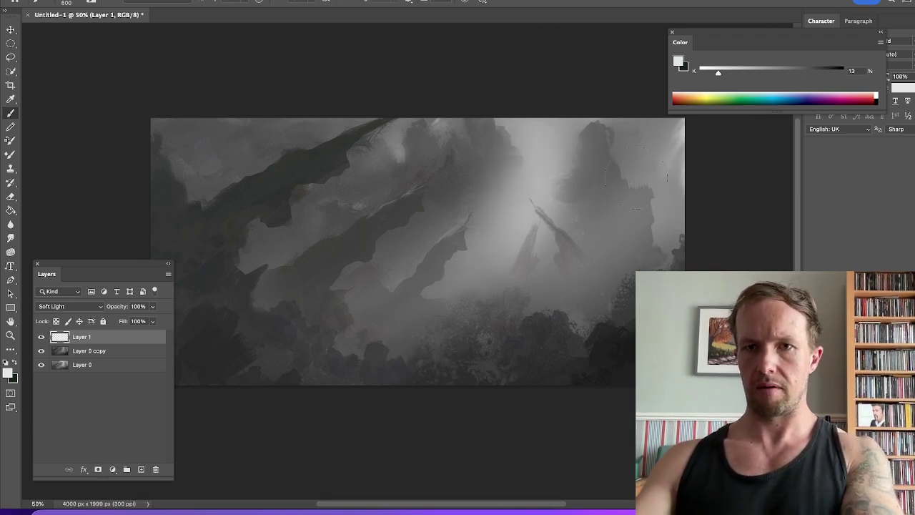
# Lighten the sky near the canvas's upper-right corner, bringing the soft brush down to 500 px
pyautogui.press('[')
pyautogui.press('[')
pyautogui.press('[')
pyautogui.press('[')
pyautogui.press('[')
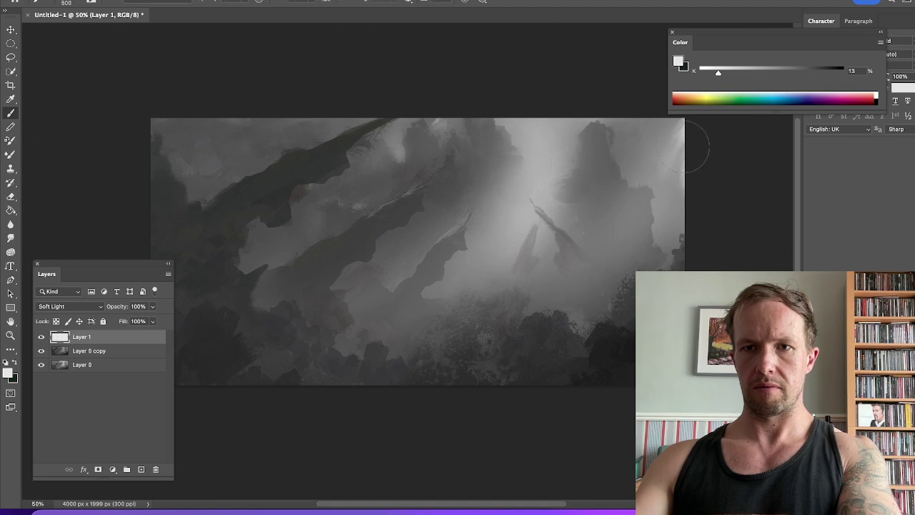
# Lighten the mist in the gap between the lower-right bushes, ending with a 400 px soft brush
pyautogui.press('[')
pyautogui.press('[')
pyautogui.press('[')
pyautogui.press('[')
pyautogui.press(']')
pyautogui.press(']')
pyautogui.press(']')
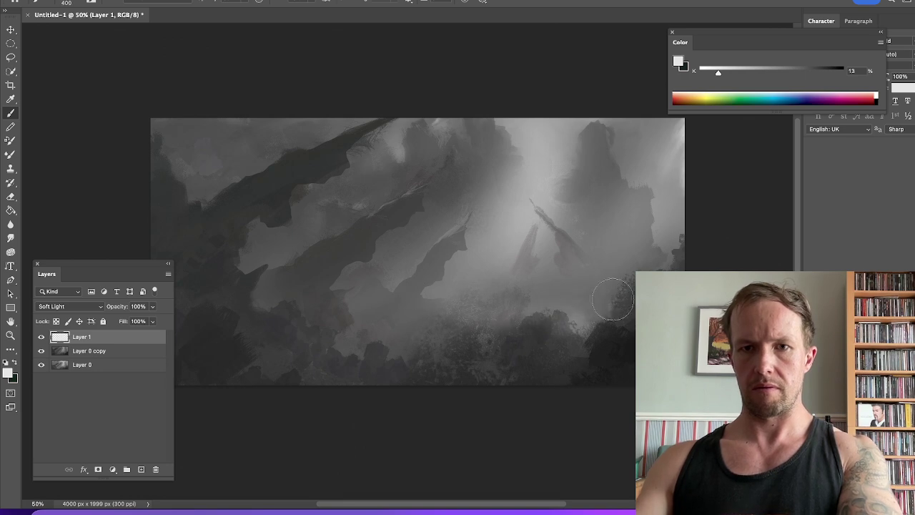
# Glaze glowing mist behind the lower-left foreground bushes with the soft brush at 300 to 500 px
pyautogui.press('[')
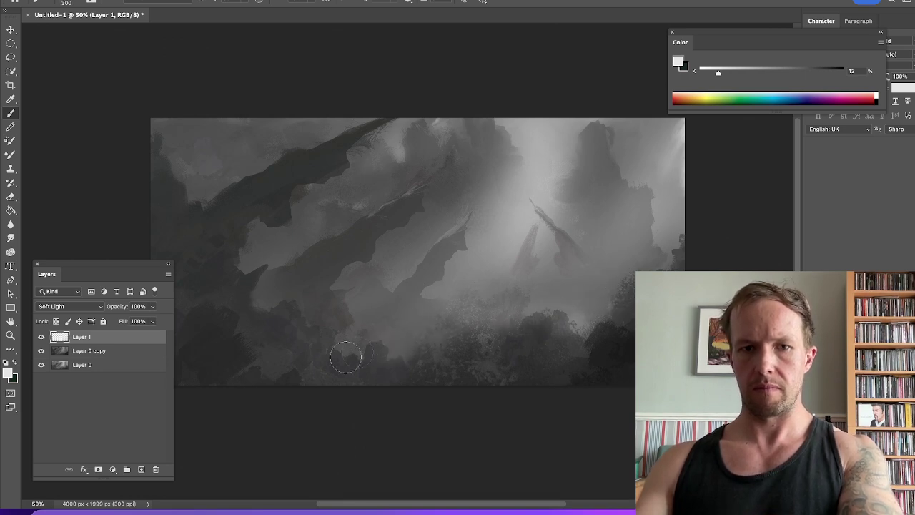
pyautogui.press(']')
pyautogui.press(']')
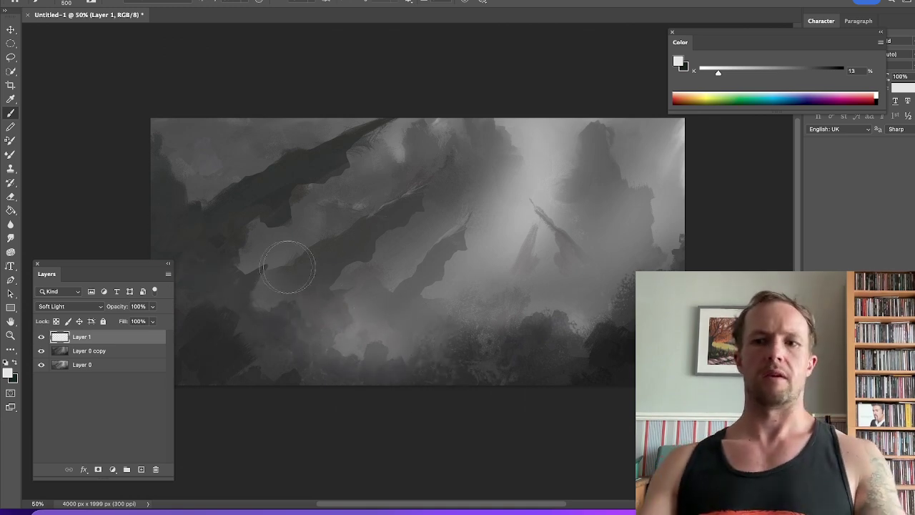
# Merge all visible layers into a single layer
pyautogui.rightClick(84, 338)
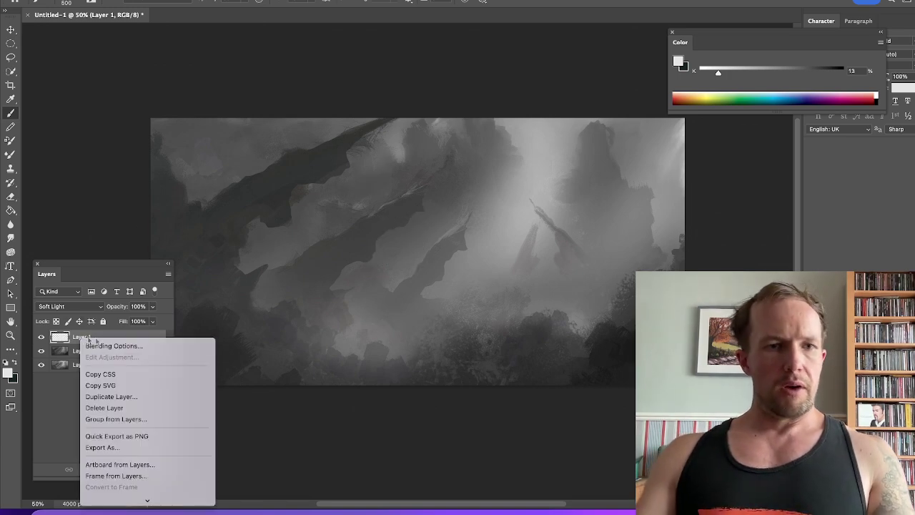
pyautogui.moveTo(135, 500)
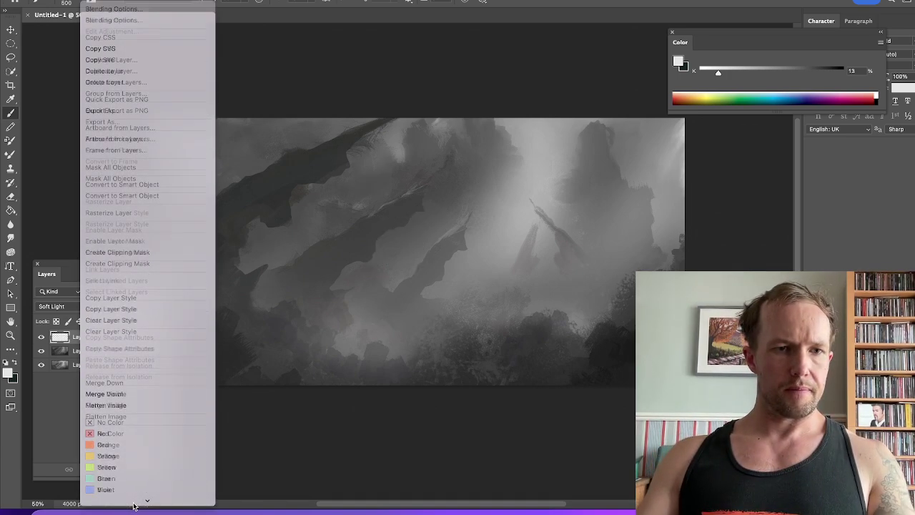
pyautogui.click(141, 382)
# Smudge the tops of the lower-centre and lower-right bushes into the mist with a reduced textured tip, ending at 300 px
pyautogui.press('r')
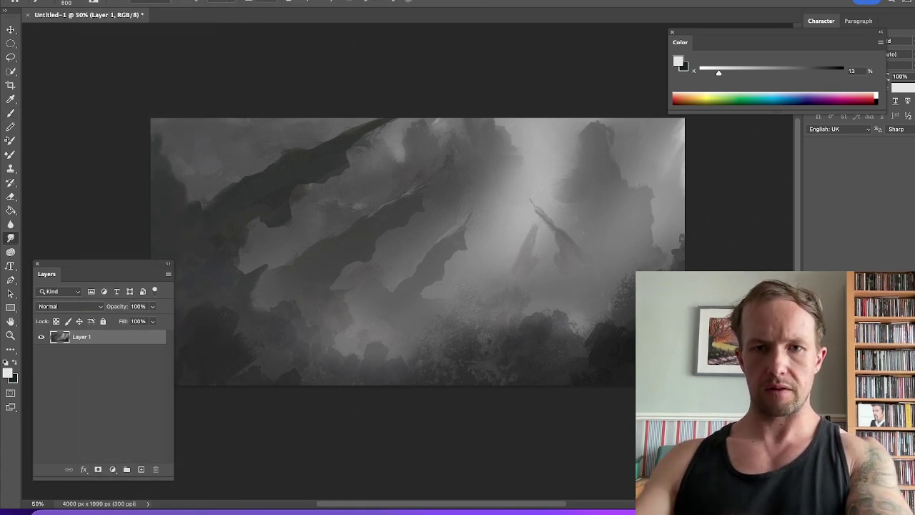
pyautogui.press('[')
pyautogui.press('[')
pyautogui.press('[')
pyautogui.press('[')
pyautogui.press('[')
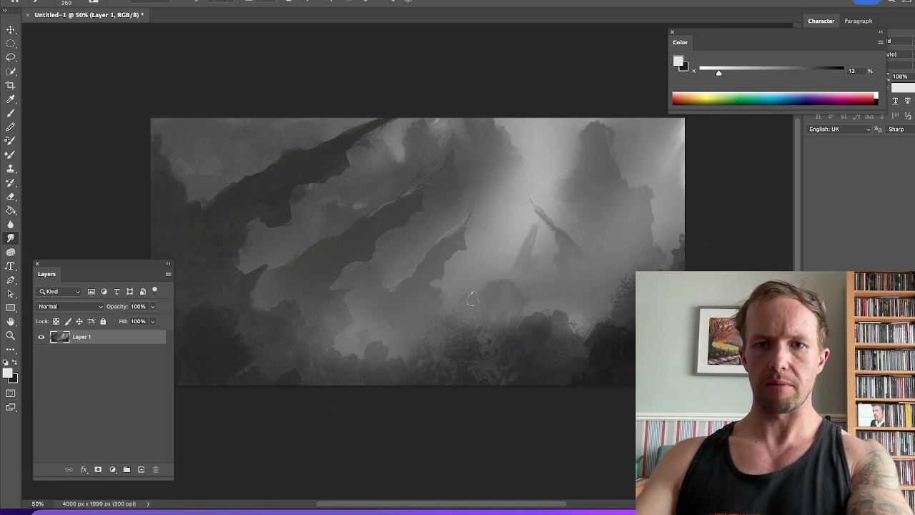
pyautogui.moveTo(537, 331)
pyautogui.mouseDown()
pyautogui.moveTo(554, 302)
pyautogui.moveTo(565, 327)
pyautogui.mouseUp()
pyautogui.press(']')
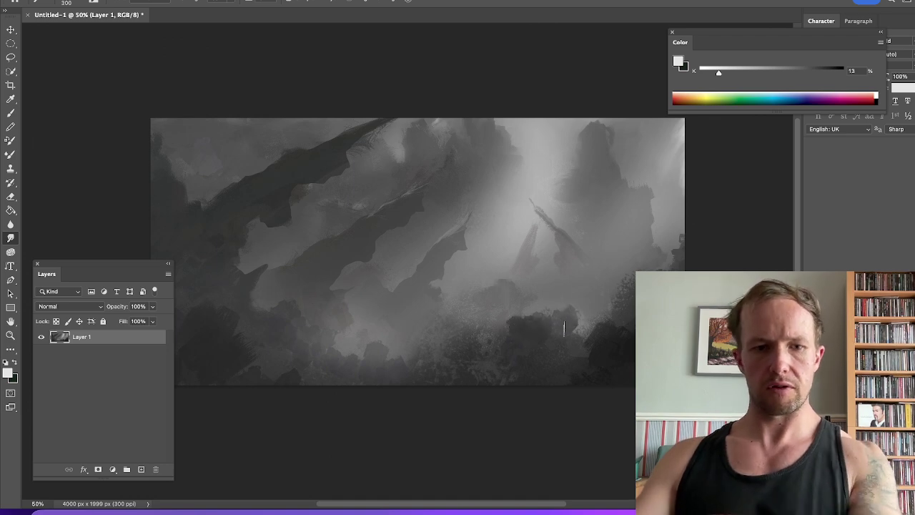
# Flip the canvas horizontally and smudge the upper edge of the large dark rock into a rougher outline
pyautogui.press('super+f')
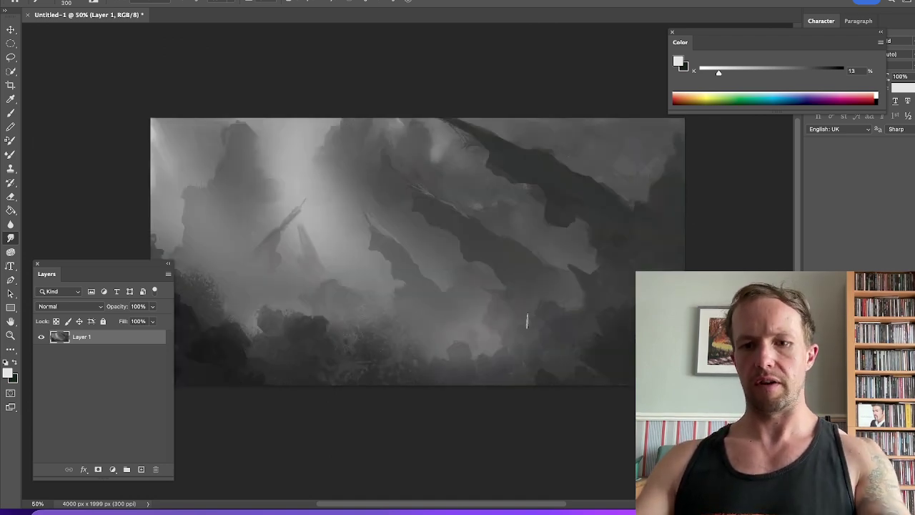
pyautogui.press('h')
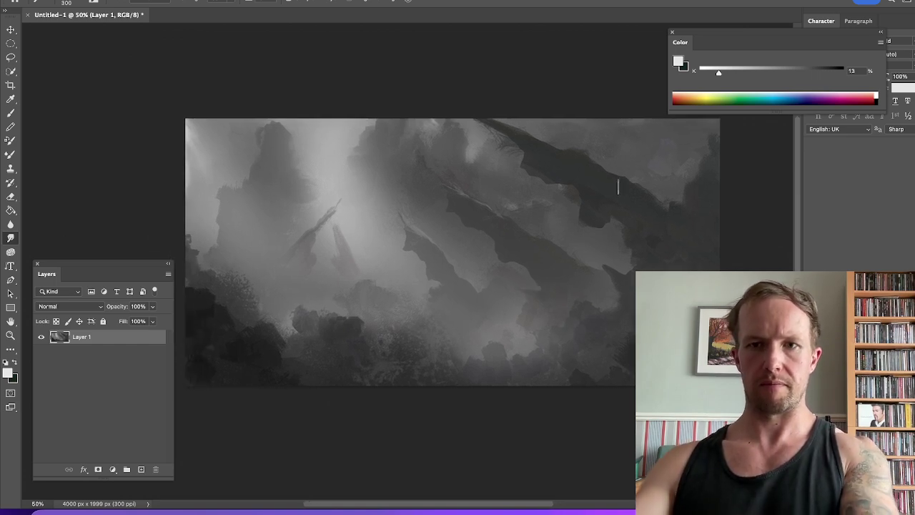
pyautogui.press(']')
pyautogui.moveTo(616, 179); pyautogui.dragTo(669, 201)
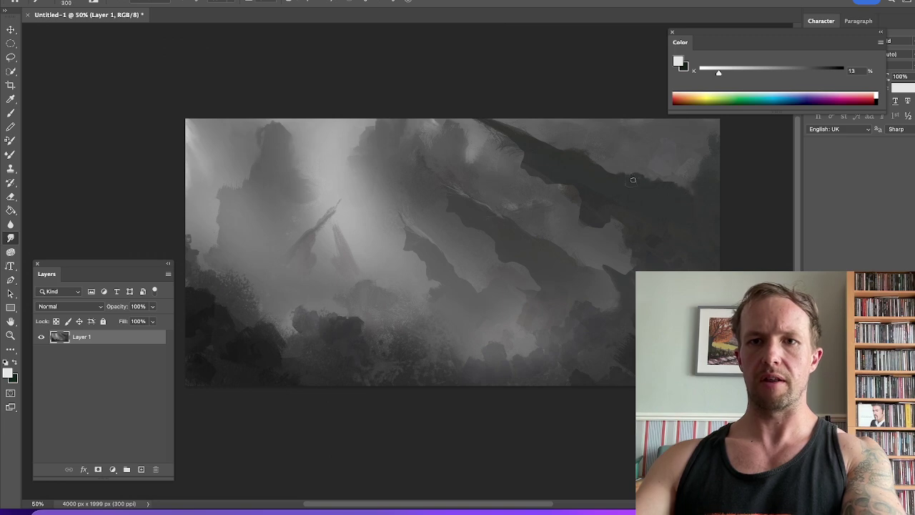
# Smudge the dark foliage upward along the canvas's left edge, soften the neighbouring mountain, and switch back to the Brush tool
pyautogui.press('[')
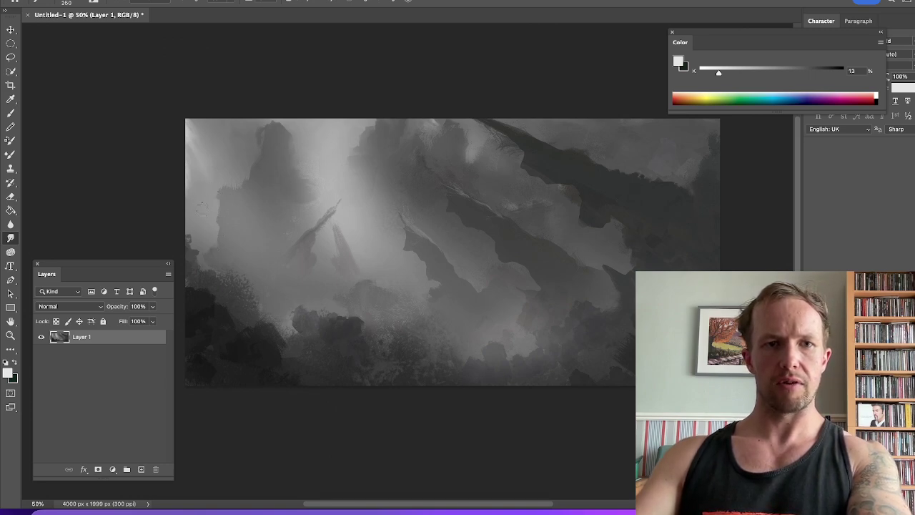
pyautogui.press('[')
pyautogui.moveTo(190, 255); pyautogui.dragTo(190, 213)
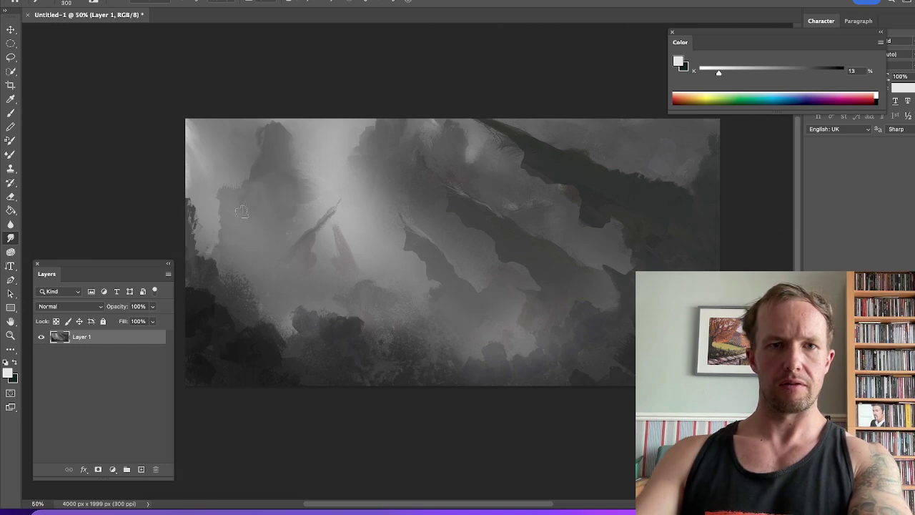
pyautogui.press('[')
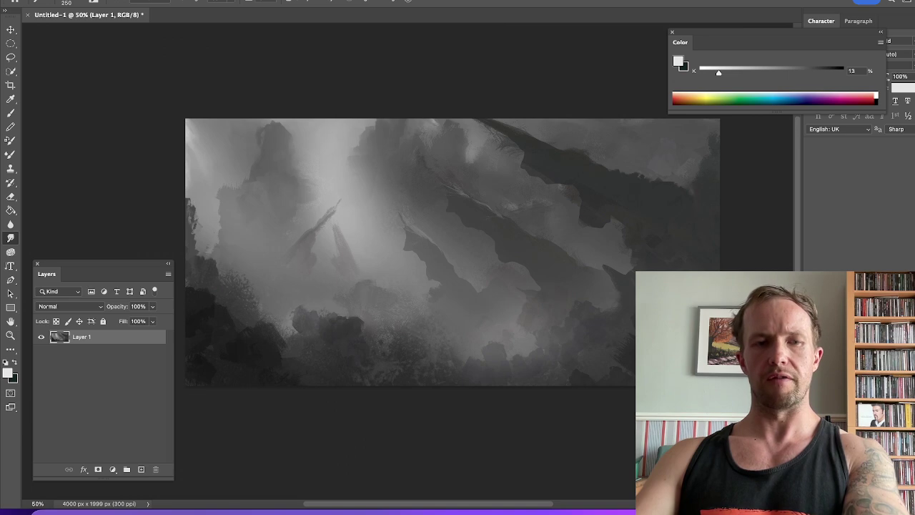
pyautogui.press('b')
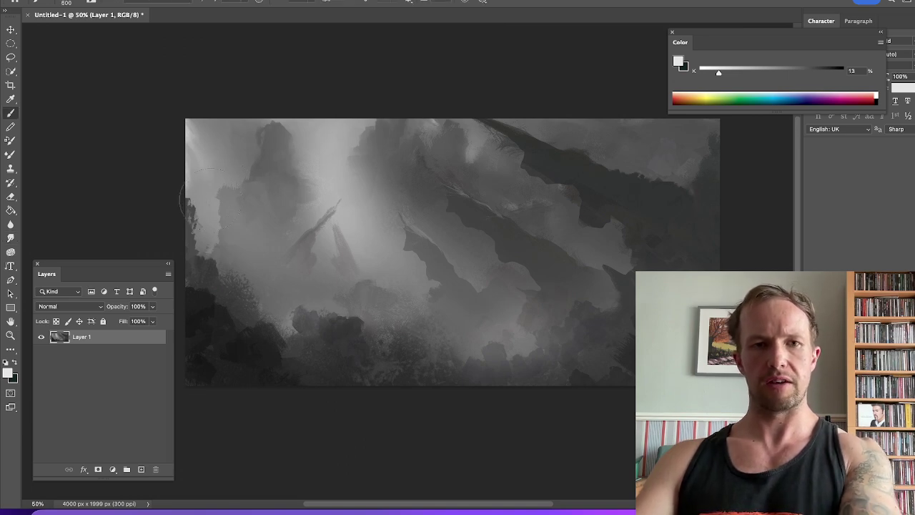
# Darken the canvas's left edge and left-hand foliage with a 400 px soft brush in dark greys sampled from the foliage
pyautogui.press('[')
pyautogui.press('[')
pyautogui.press('[')
pyautogui.press('x')
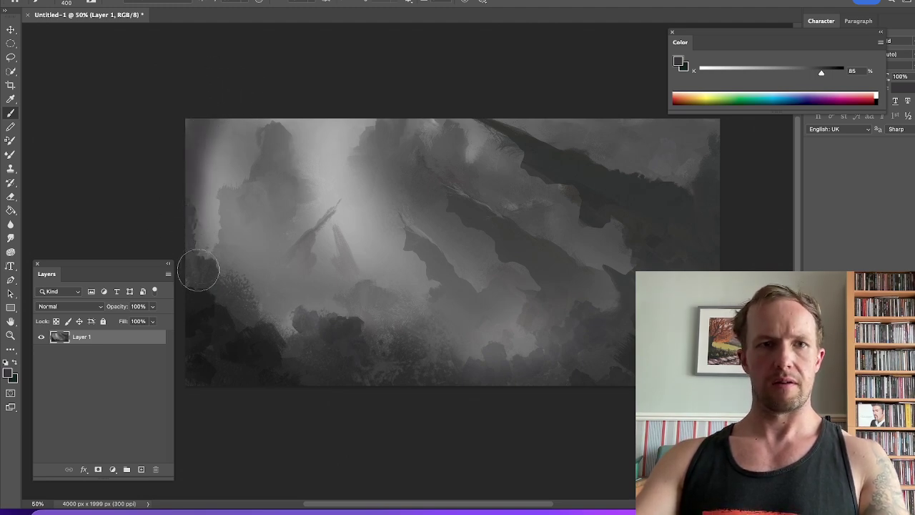
pyautogui.keyDown('alt'); pyautogui.click(208, 307); pyautogui.keyUp('alt')
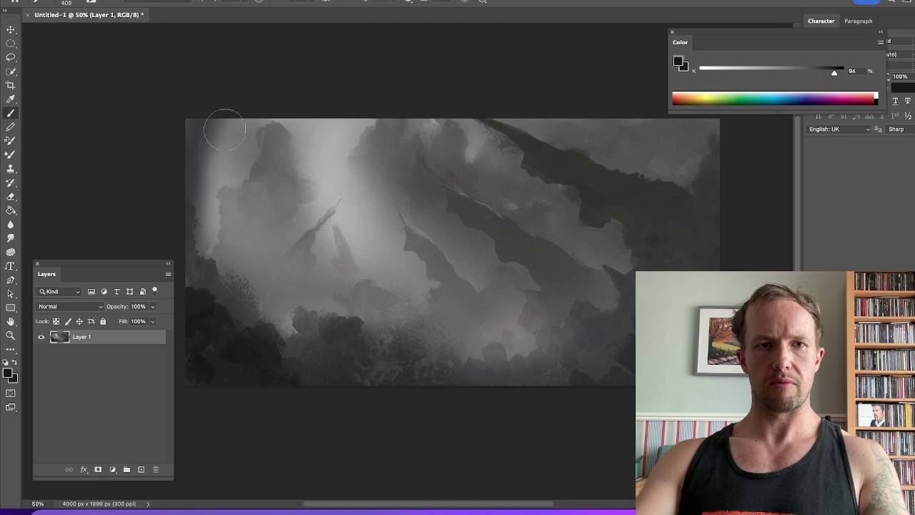
# Smudge the darkened upper-left edge into a rough, broken outline with the tip enlarged to 250 px
pyautogui.press('r')
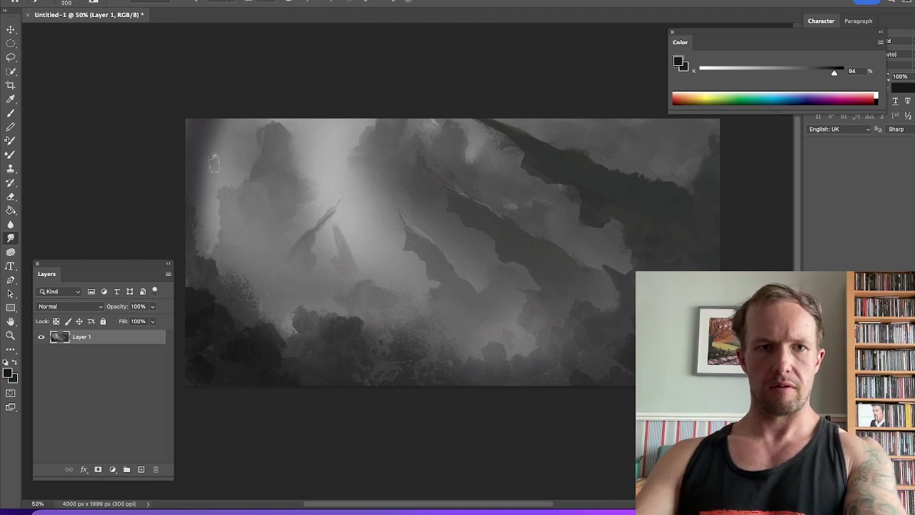
pyautogui.press(']')
pyautogui.press(']')
pyautogui.press(']')
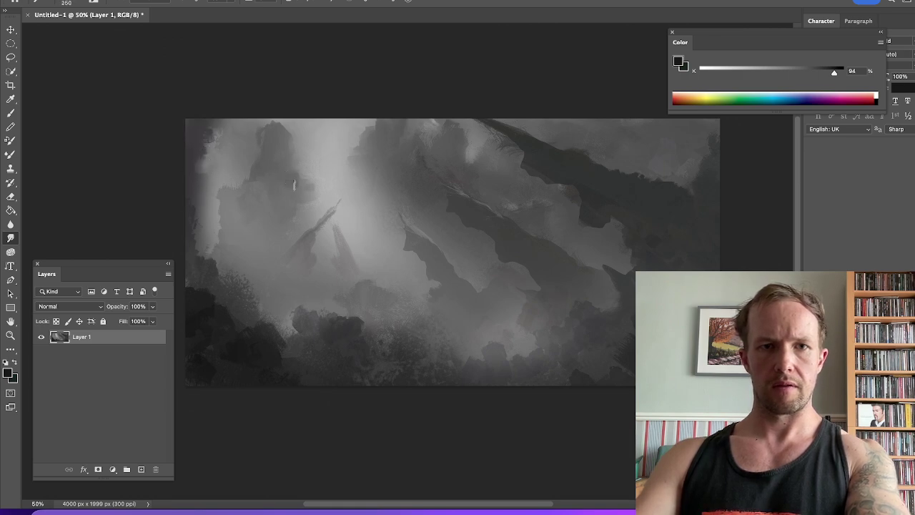
# Switch to painting and pick a textured brush from the g_rutkowski_brushes2017 set
pyautogui.press('b')
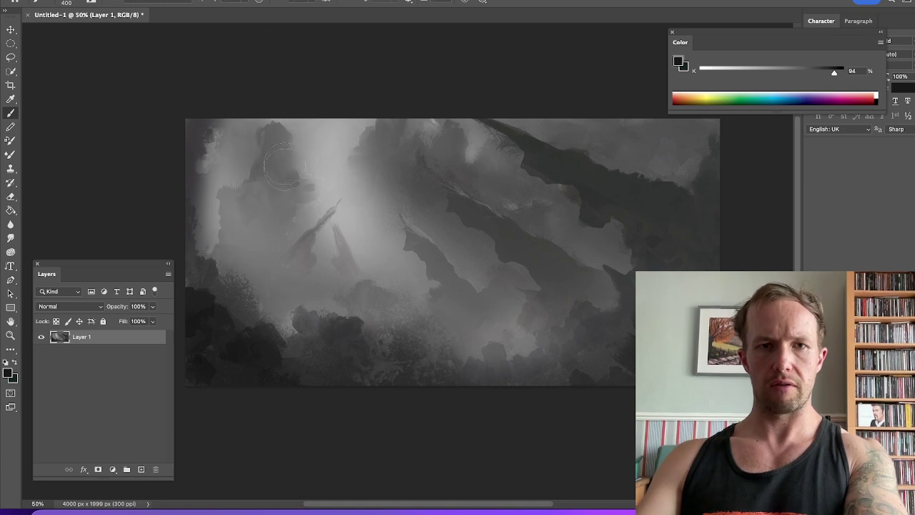
pyautogui.rightClick(280, 170)
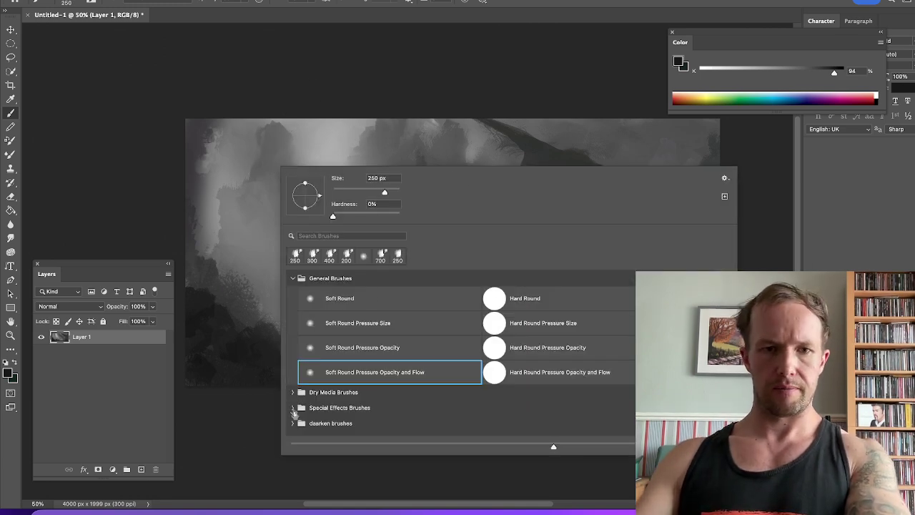
pyautogui.click(300, 280)
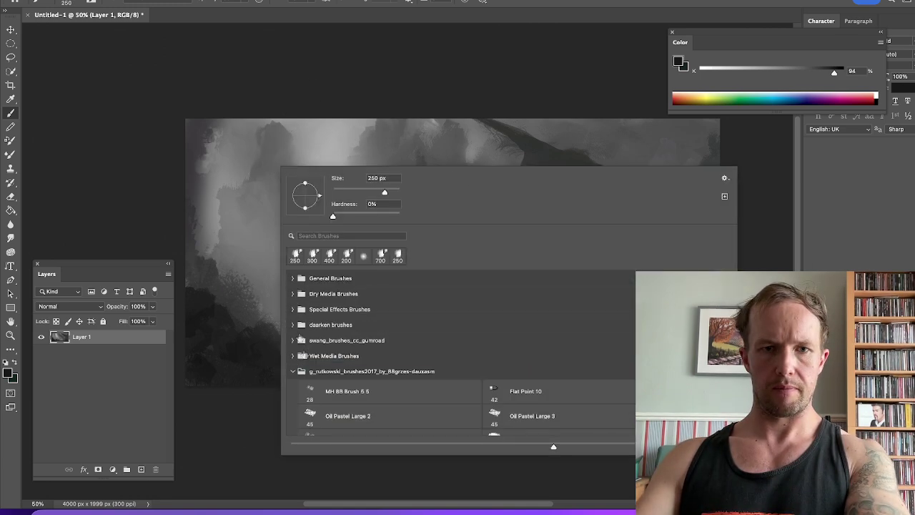
pyautogui.click(373, 419)
pyautogui.moveTo(216, 205); pyautogui.dragTo(358, 188)
pyautogui.hotkey('ctrl', 'z')
pyautogui.hotkey('ctrl', 'z')
pyautogui.keyDown('alt'); pyautogui.click(296, 177); pyautogui.keyUp('alt')
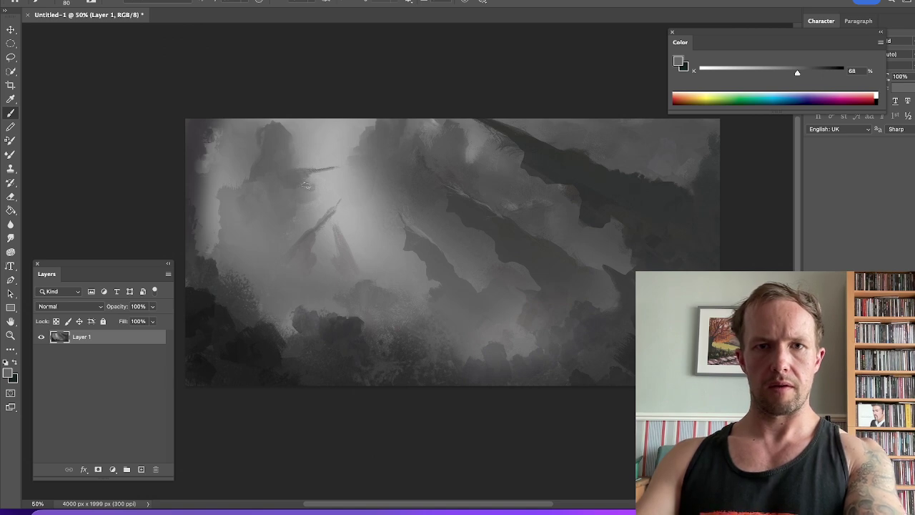
pyautogui.press('super+z')
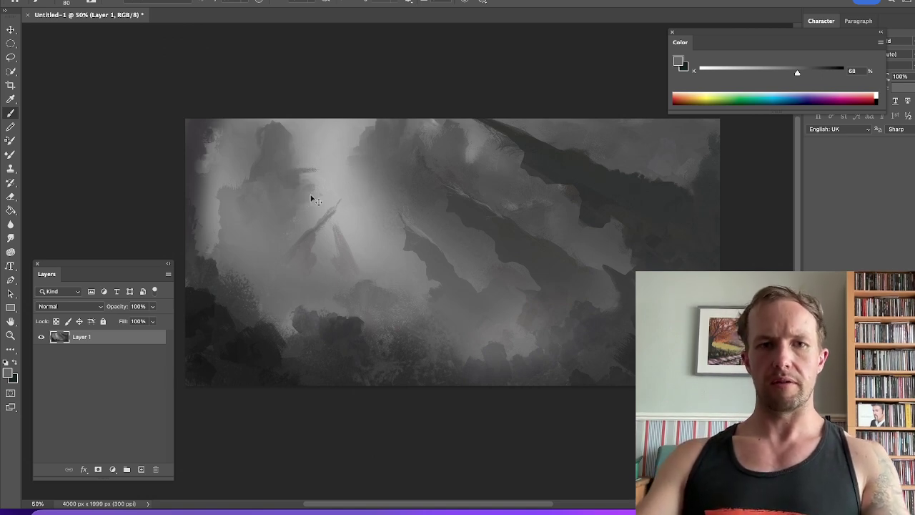
# Reshape the hazy upper-left mountain and the sky around its peak with sampled greys and an 80 px textured brush
pyautogui.keyDown('alt'); pyautogui.click(281, 174); pyautogui.keyUp('alt')
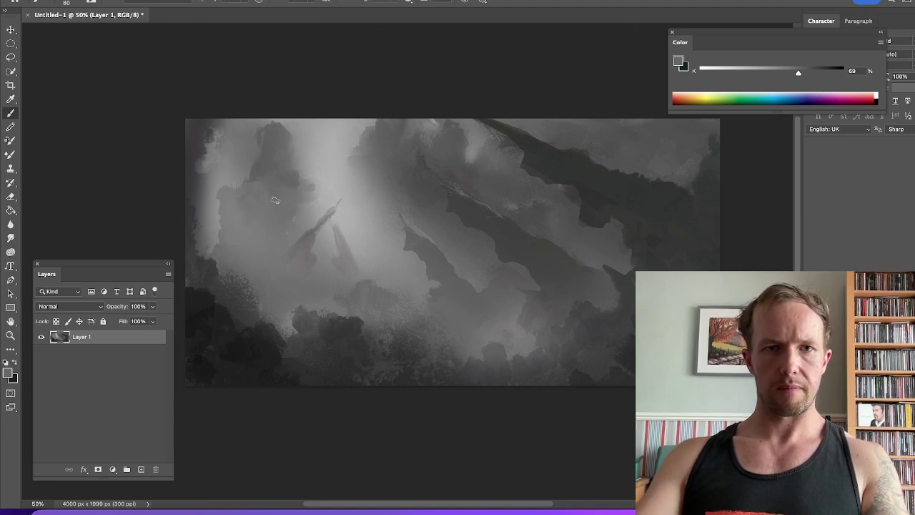
pyautogui.keyDown('alt'); pyautogui.click(285, 133); pyautogui.keyUp('alt')
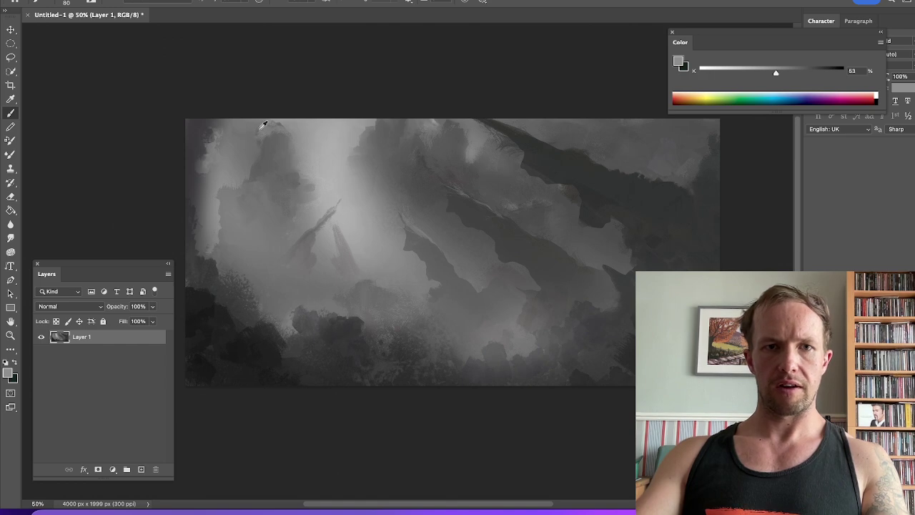
pyautogui.keyDown('alt'); pyautogui.click(264, 125); pyautogui.keyUp('alt')
pyautogui.keyDown('alt'); pyautogui.click(299, 123); pyautogui.keyUp('alt')
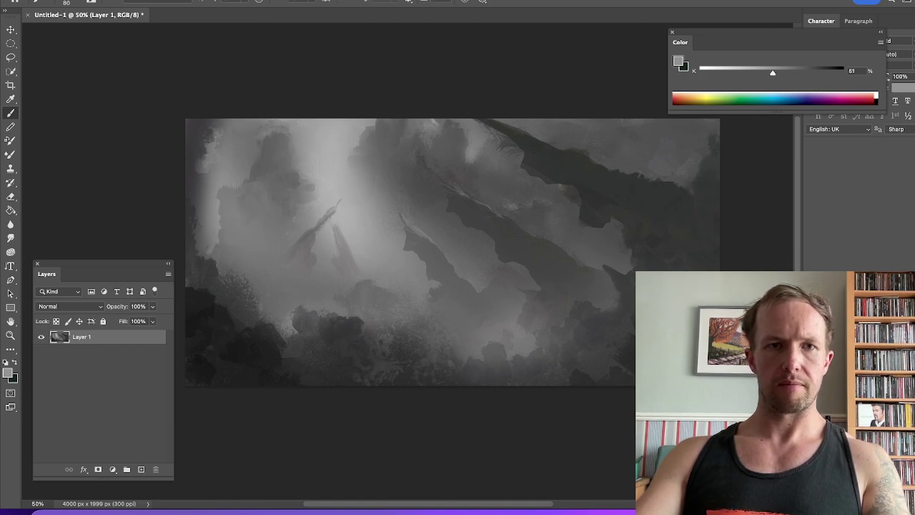
pyautogui.keyDown('alt'); pyautogui.click(244, 147); pyautogui.keyUp('alt')
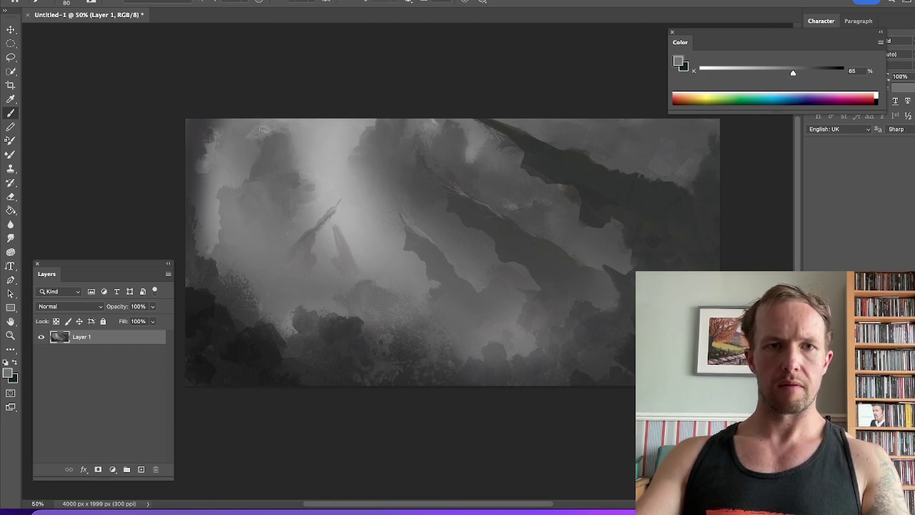
pyautogui.keyDown('alt'); pyautogui.click(277, 138); pyautogui.keyUp('alt')
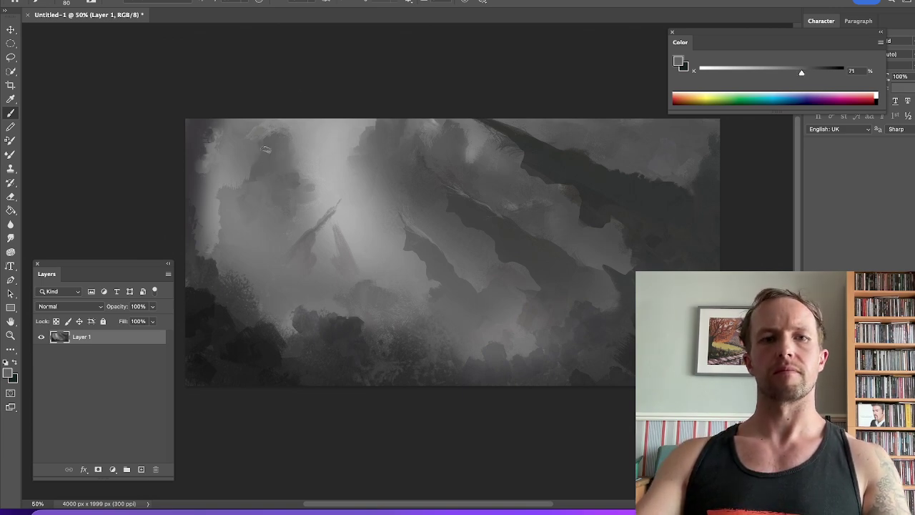
pyautogui.keyDown('alt'); pyautogui.click(189, 134); pyautogui.keyUp('alt')
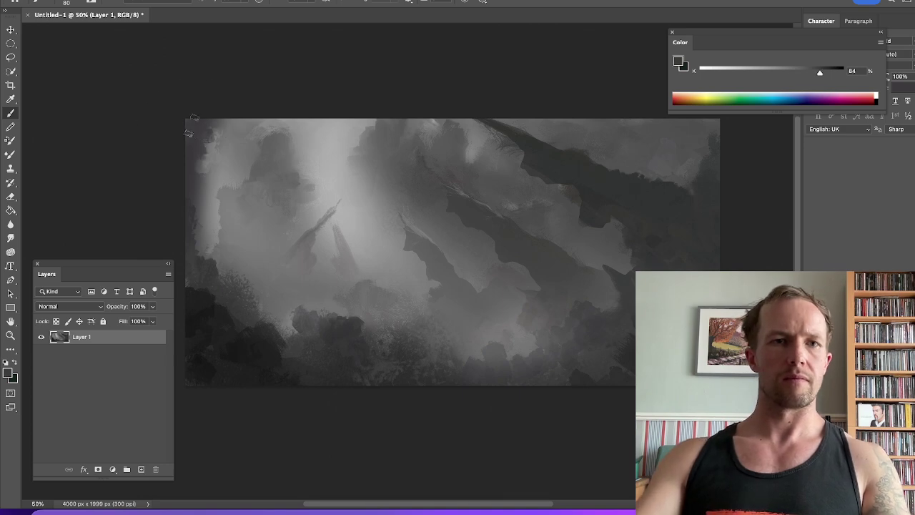
# Extend the upper-centre mountain with a ledge jutting into the light beam, using sampled mid-grey at 62% K
pyautogui.keyDown('alt'); pyautogui.click(479, 145); pyautogui.keyUp('alt')
pyautogui.keyDown('alt'); pyautogui.click(404, 150); pyautogui.keyUp('alt')
pyautogui.keyDown('alt'); pyautogui.click(371, 145); pyautogui.keyUp('alt')
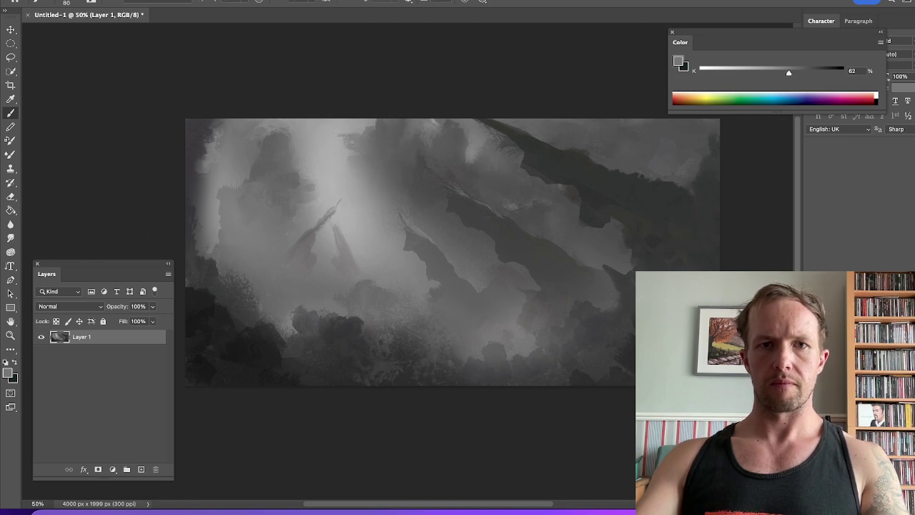
pyautogui.moveTo(331, 130); pyautogui.dragTo(361, 137)
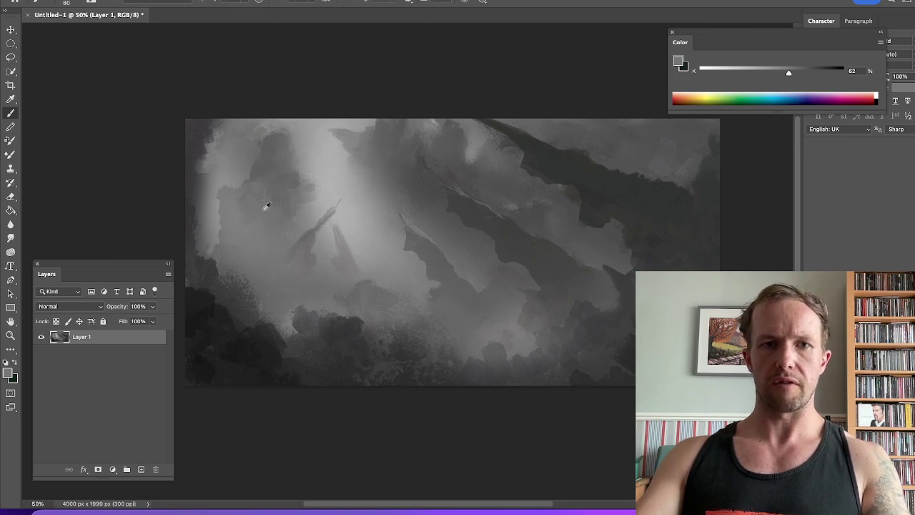
# Blend the lower part of the hazy left-hand mountain into the mist with the Mixer Brush reduced to 175 px
pyautogui.hotkey('shift', 'b')
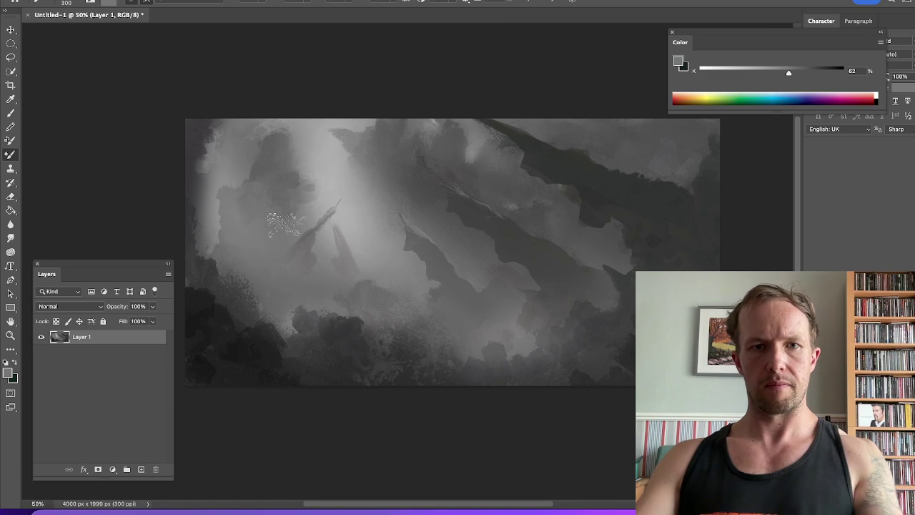
pyautogui.press('[')
pyautogui.press('[')
pyautogui.press('[')
pyautogui.press('[')
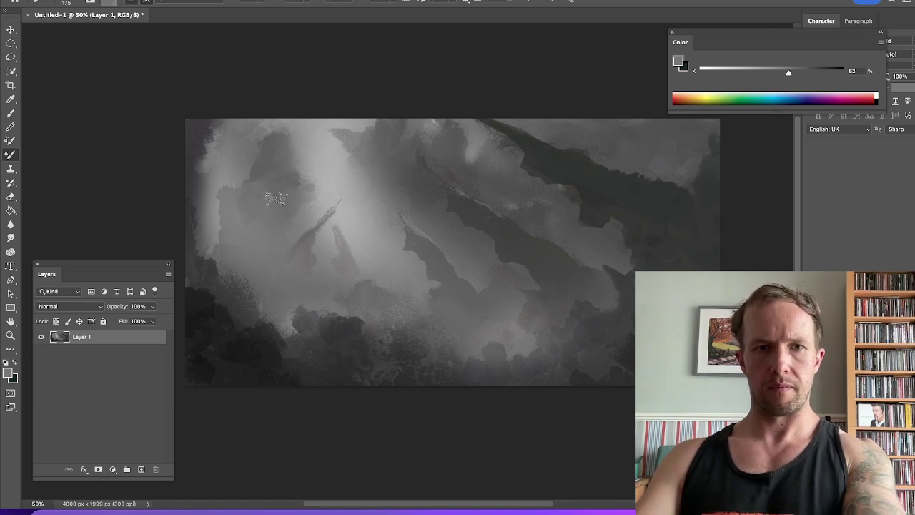
pyautogui.press(']')
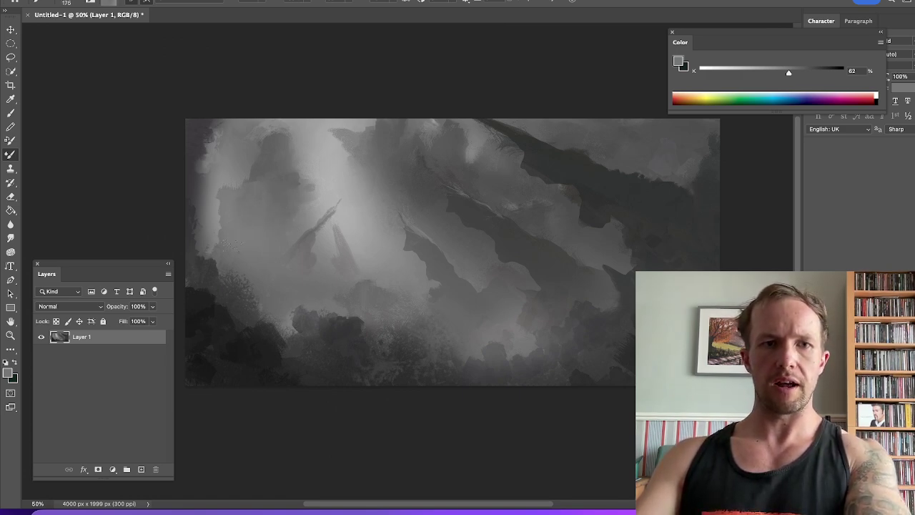
# Blend the central rock slopes and lower-centre mist with the Mixer Brush, reducing its tip to about 100 px
pyautogui.press('[')
pyautogui.press(']')
pyautogui.press(']')
pyautogui.press('[')
pyautogui.press('[')
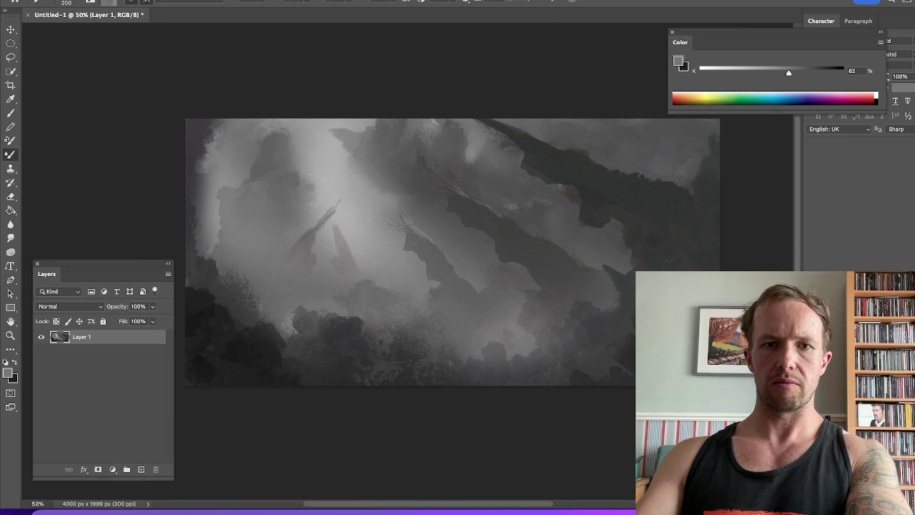
pyautogui.press('[')
pyautogui.press('[')
pyautogui.press('[')
pyautogui.press('[')
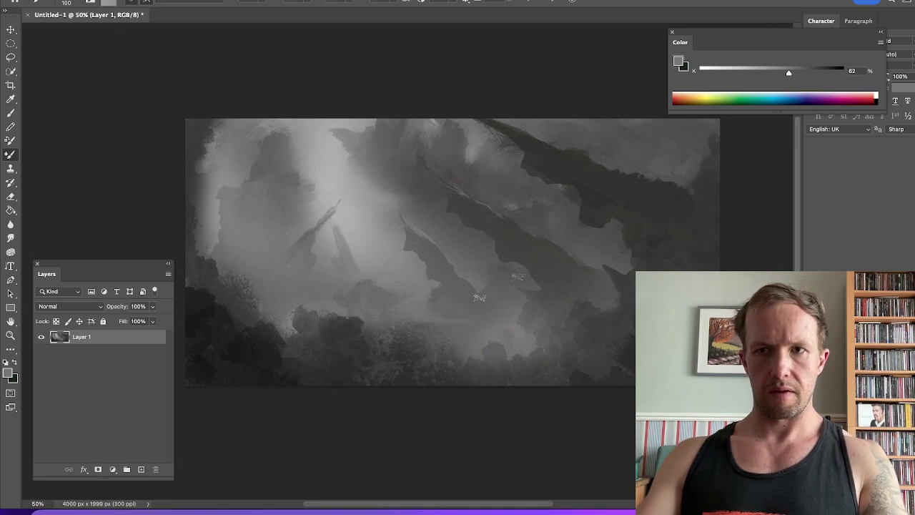
# Set the colour to 20% K and blend light mist streaks across the lower-centre foreground with an 80 to 125 px tip
pyautogui.click(728, 70)
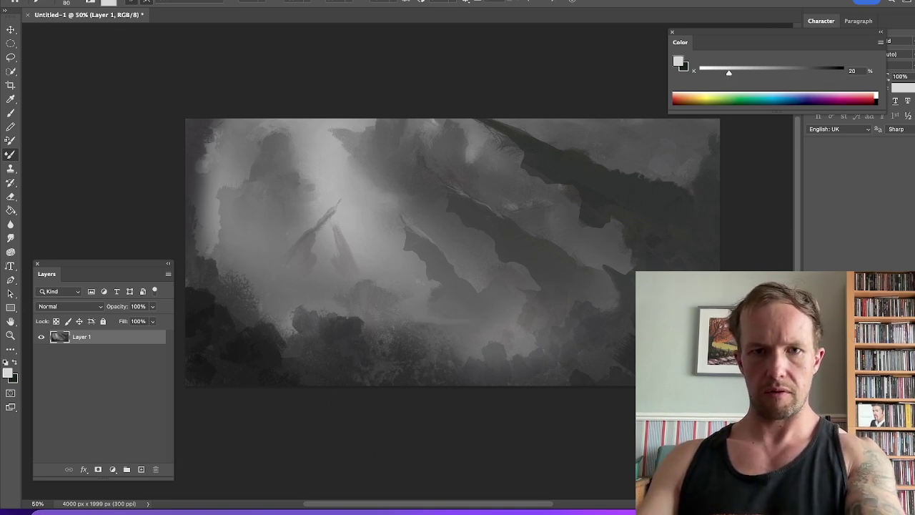
pyautogui.moveTo(427, 318); pyautogui.dragTo(499, 336)
pyautogui.press(']')
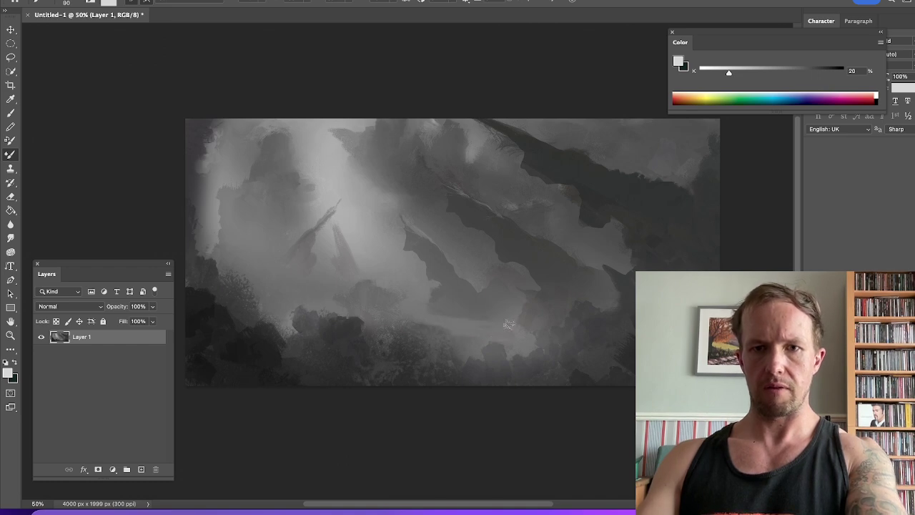
pyautogui.press('[')
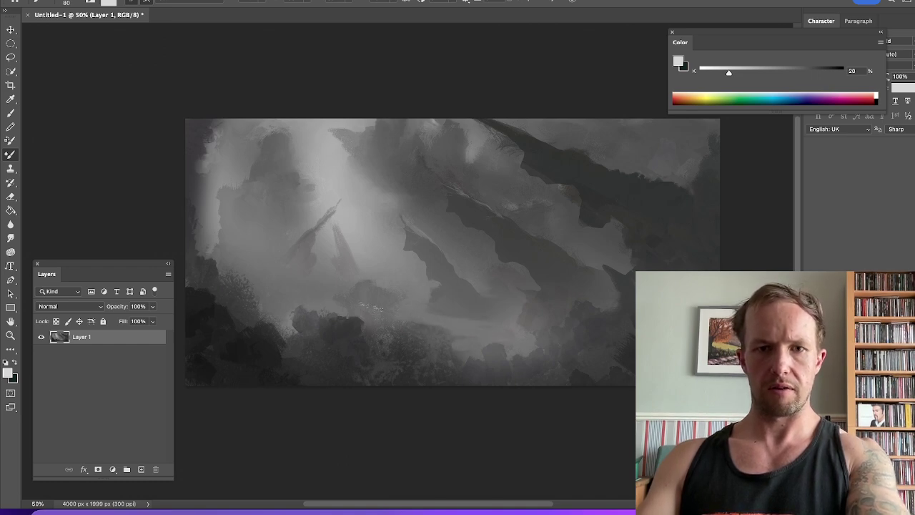
pyautogui.press(']')
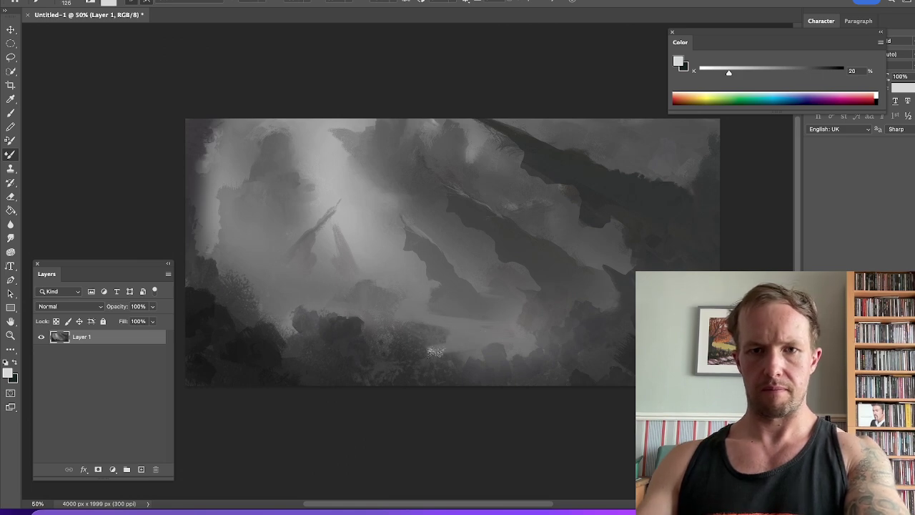
pyautogui.press('[')
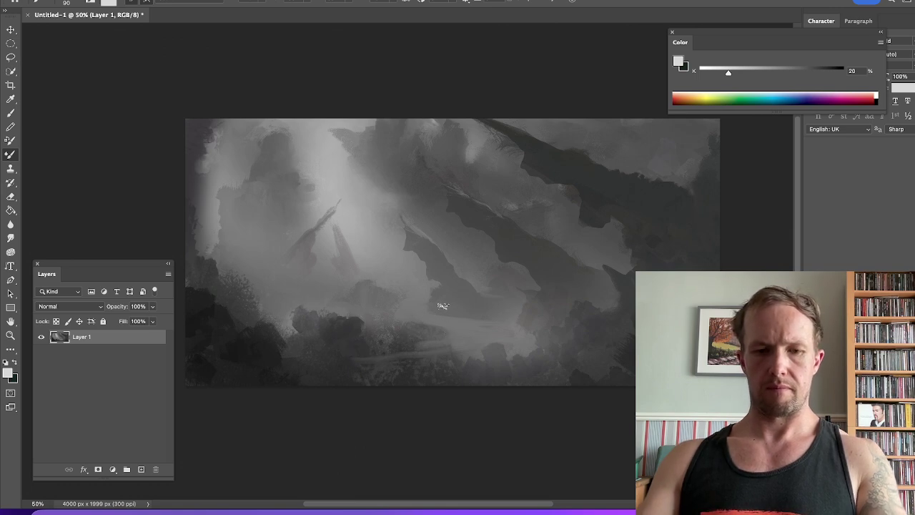
# Return to the Brush tool and paint sampled greys over the central rock's base and the pale lower-centre streaks
pyautogui.press('b')
pyautogui.keyDown('alt'); pyautogui.click(451, 310); pyautogui.keyUp('alt')
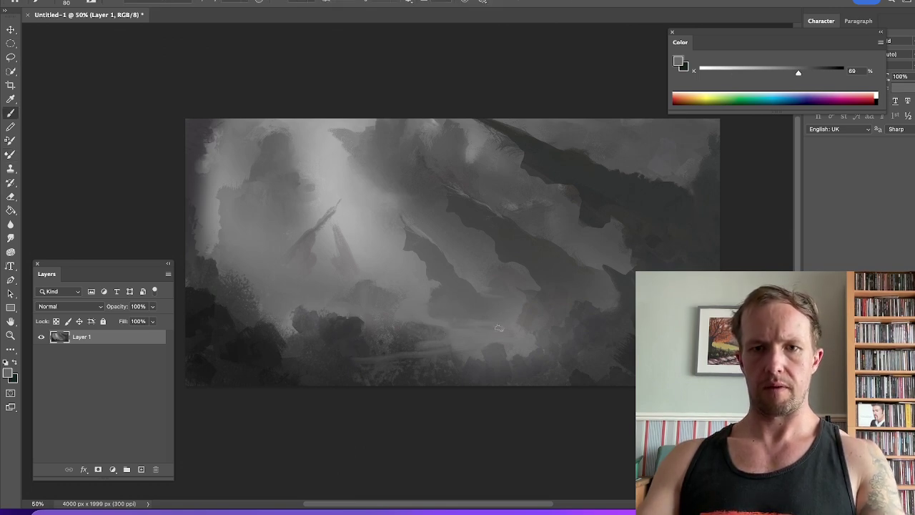
pyautogui.keyDown('alt'); pyautogui.click(369, 344); pyautogui.keyUp('alt')
pyautogui.moveTo(413, 355)
pyautogui.mouseDown()
pyautogui.moveTo(426, 363)
pyautogui.moveTo(437, 349)
pyautogui.moveTo(426, 341)
pyautogui.mouseUp()
# Enlarge the brush to 300 px and paint dark ground strokes across the lower-left foreground in 93% K grey
pyautogui.press(']')
pyautogui.press(']')
pyautogui.press(']')
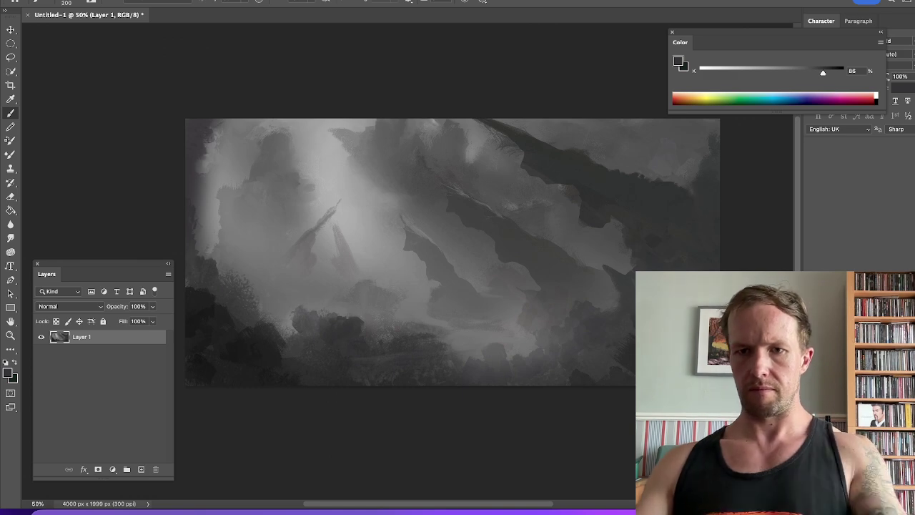
pyautogui.moveTo(824, 74); pyautogui.dragTo(829, 75)
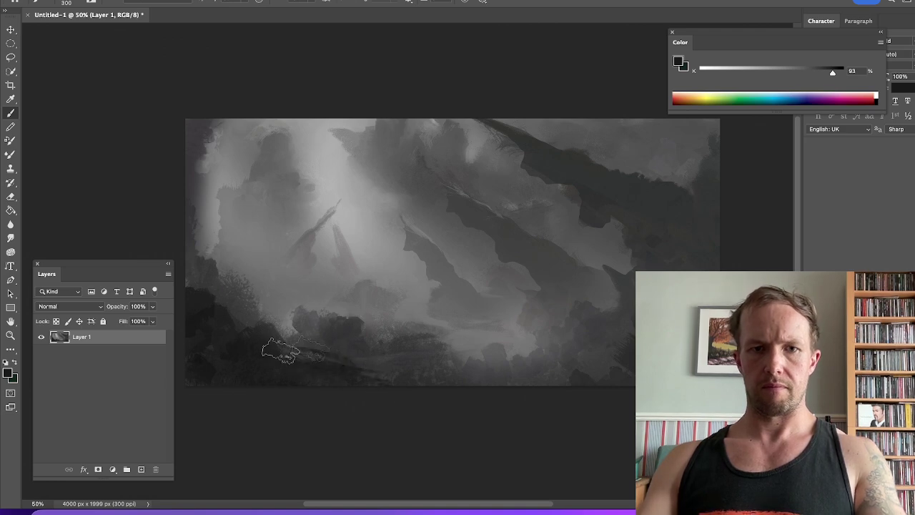
# Paint over the large upper-right rock and the canvas's right edge with dark greys sampled from the rock
pyautogui.keyDown('alt'); pyautogui.click(598, 197); pyautogui.keyUp('alt')
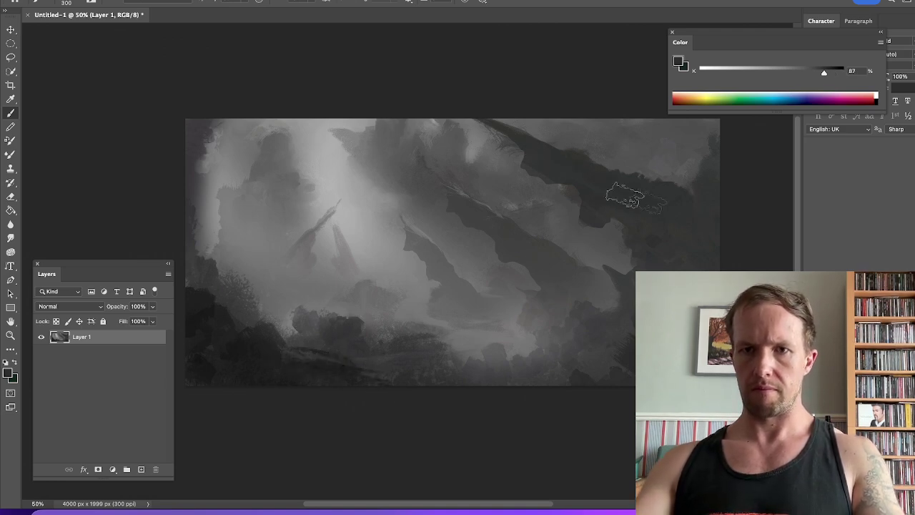
pyautogui.moveTo(649, 193); pyautogui.dragTo(591, 198)
pyautogui.keyDown('alt'); pyautogui.click(653, 193); pyautogui.keyUp('alt')
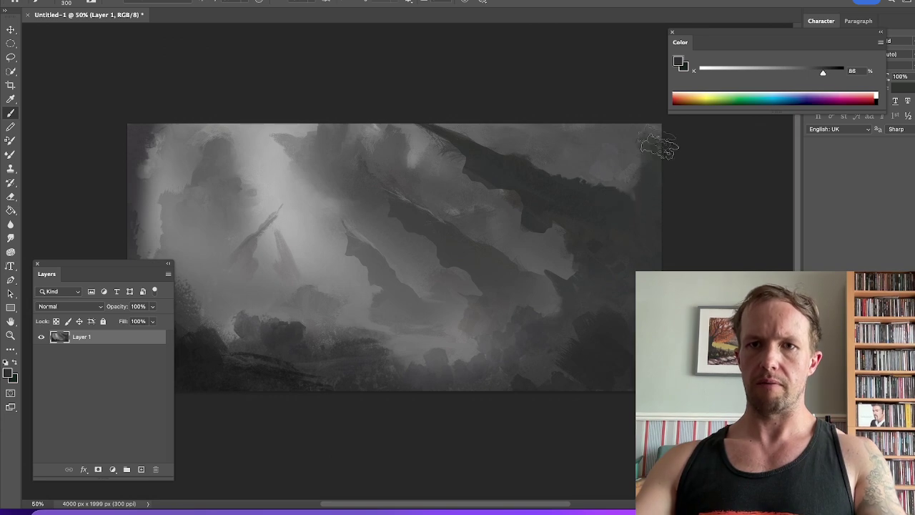
# Paint textured ground strokes across the lower-centre valley floor and rework the central rock's base with sampled greys at 300 px
pyautogui.hscroll(-5, 431, 221)
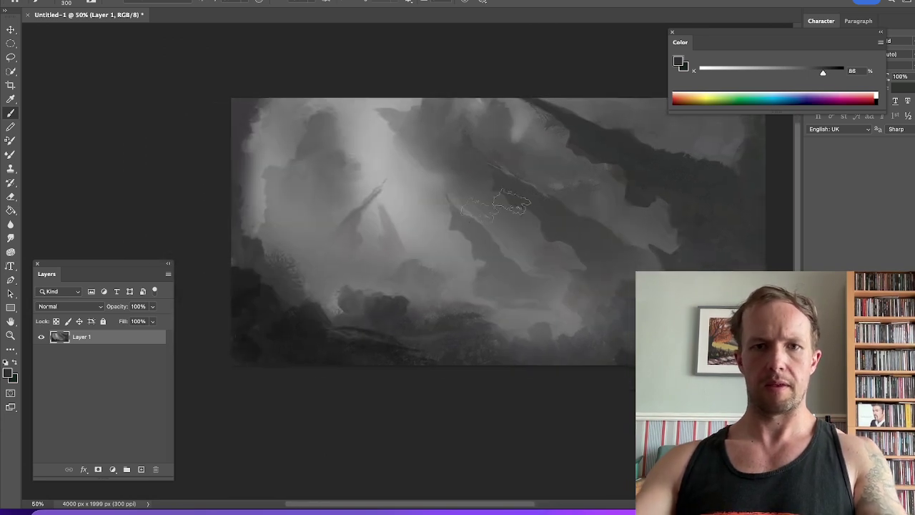
pyautogui.keyDown('alt'); pyautogui.click(451, 249); pyautogui.keyUp('alt')
pyautogui.moveTo(465, 281)
pyautogui.mouseDown()
pyautogui.moveTo(495, 293)
pyautogui.moveTo(495, 279)
pyautogui.moveTo(483, 293)
pyautogui.moveTo(502, 288)
pyautogui.moveTo(498, 300)
pyautogui.moveTo(539, 305)
pyautogui.moveTo(516, 314)
pyautogui.moveTo(537, 310)
pyautogui.moveTo(572, 328)
pyautogui.moveTo(537, 345)
pyautogui.mouseUp()
pyautogui.keyDown('alt'); pyautogui.click(496, 283); pyautogui.keyUp('alt')
pyautogui.moveTo(452, 326)
pyautogui.mouseDown()
pyautogui.moveTo(478, 327)
pyautogui.moveTo(472, 316)
pyautogui.moveTo(466, 325)
pyautogui.moveTo(536, 331)
pyautogui.mouseUp()
pyautogui.keyDown('alt'); pyautogui.click(471, 329); pyautogui.keyUp('alt')
pyautogui.keyDown('alt'); pyautogui.click(578, 299); pyautogui.keyUp('alt')
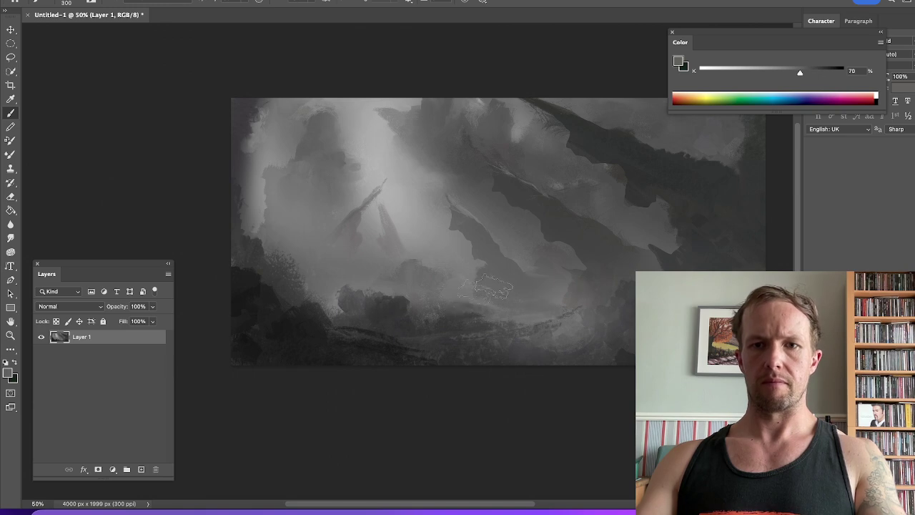
pyautogui.keyDown('alt'); pyautogui.click(500, 265); pyautogui.keyUp('alt')
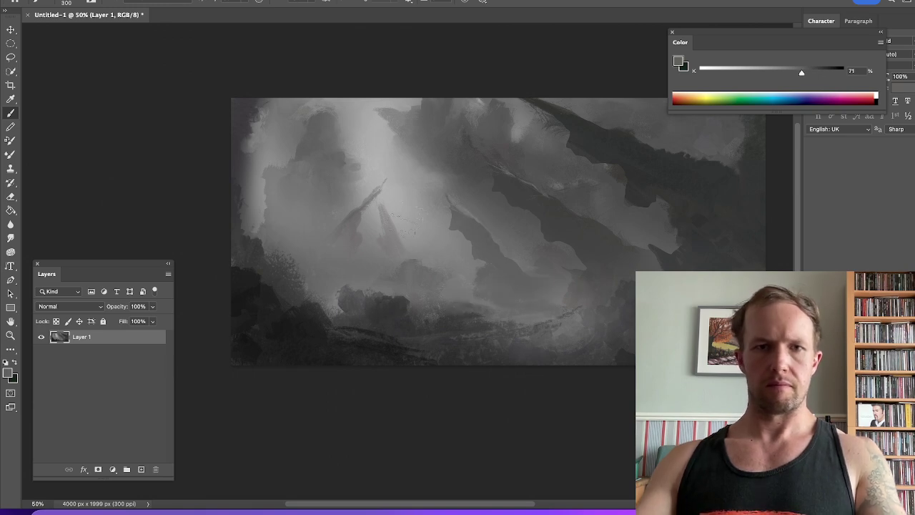
# Paint the mist beside the thin left spire with sampled mid greys and stroke 82% K grey across the left foreground's upper edge
pyautogui.keyDown('alt'); pyautogui.click(352, 218); pyautogui.keyUp('alt')
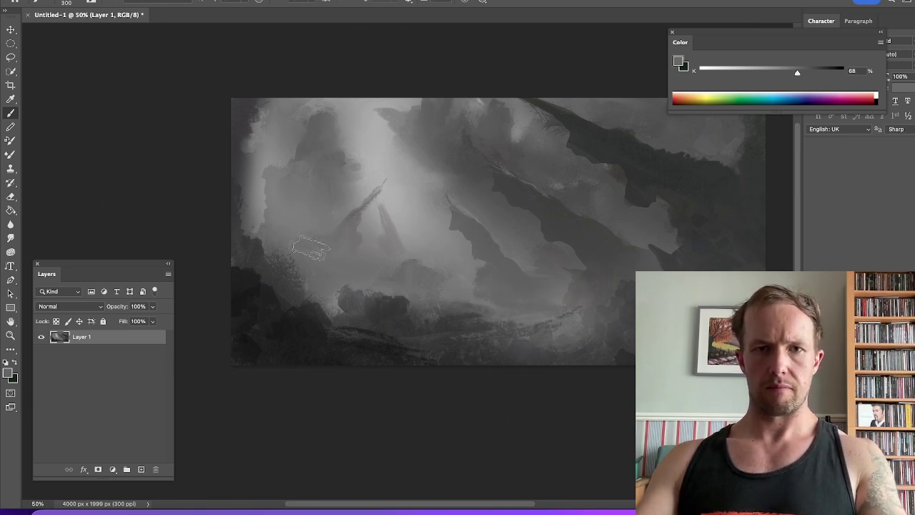
pyautogui.keyDown('alt'); pyautogui.click(324, 223); pyautogui.keyUp('alt')
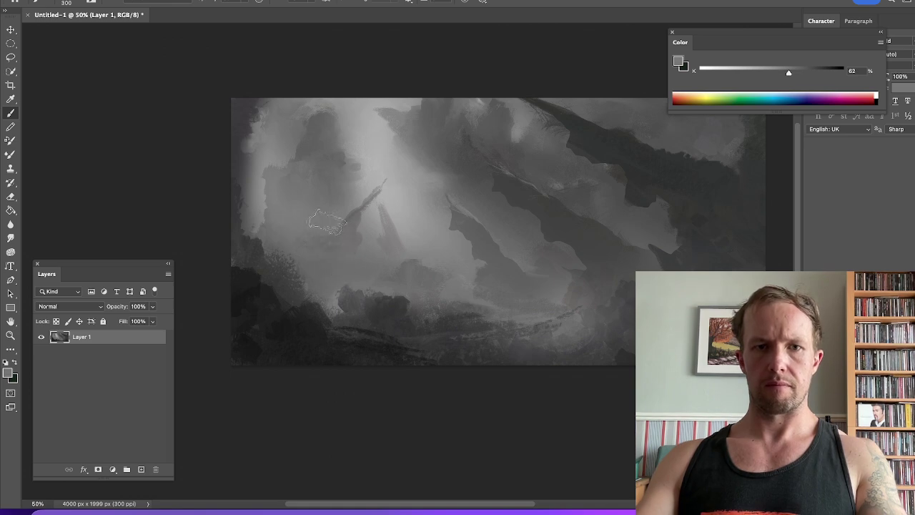
pyautogui.keyDown('alt'); pyautogui.click(353, 212); pyautogui.keyUp('alt')
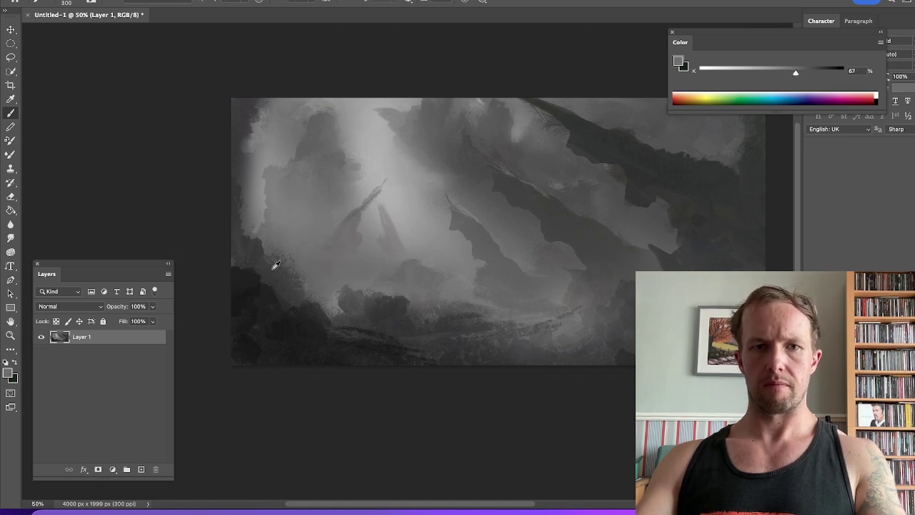
pyautogui.moveTo(290, 282); pyautogui.dragTo(353, 290)
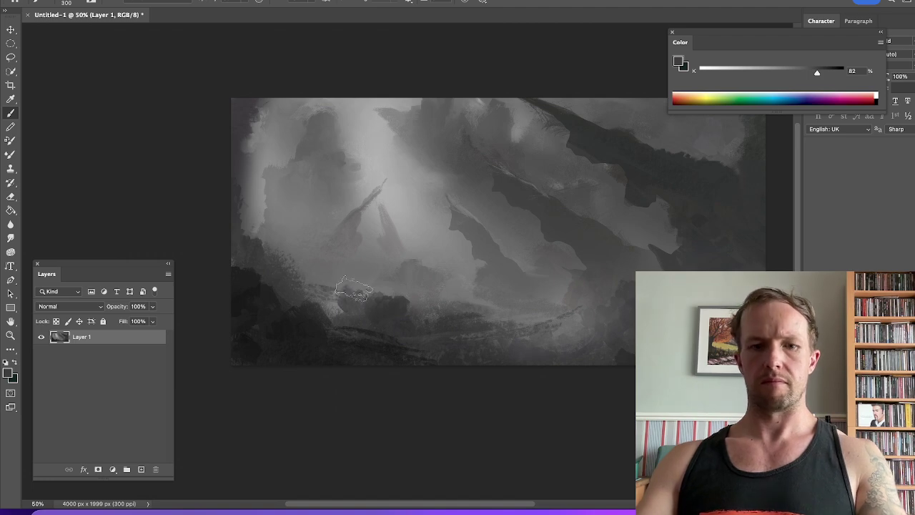
# Flip the canvas horizontally and open the Liquify filter on the painting
pyautogui.press('super+f')
pyautogui.moveTo(528, 224); pyautogui.dragTo(494, 209)
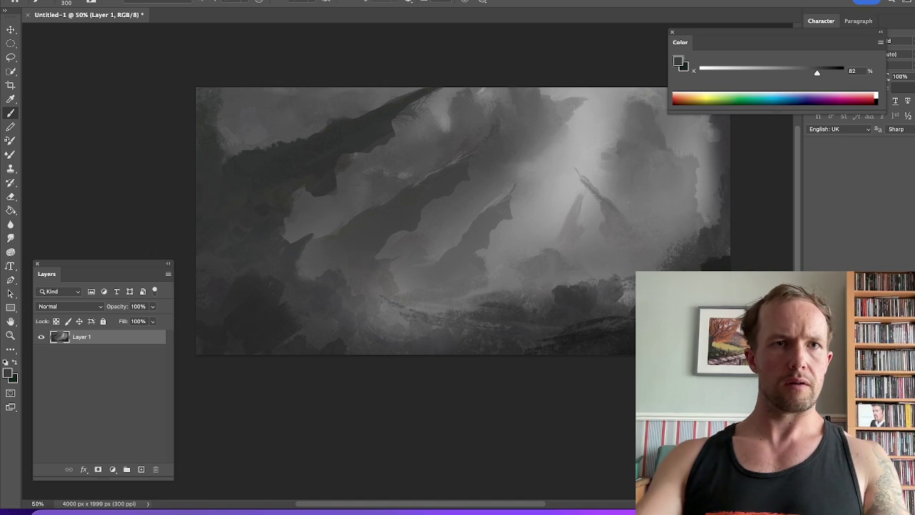
pyautogui.click(218, 0)
pyautogui.moveTo(254, 0)
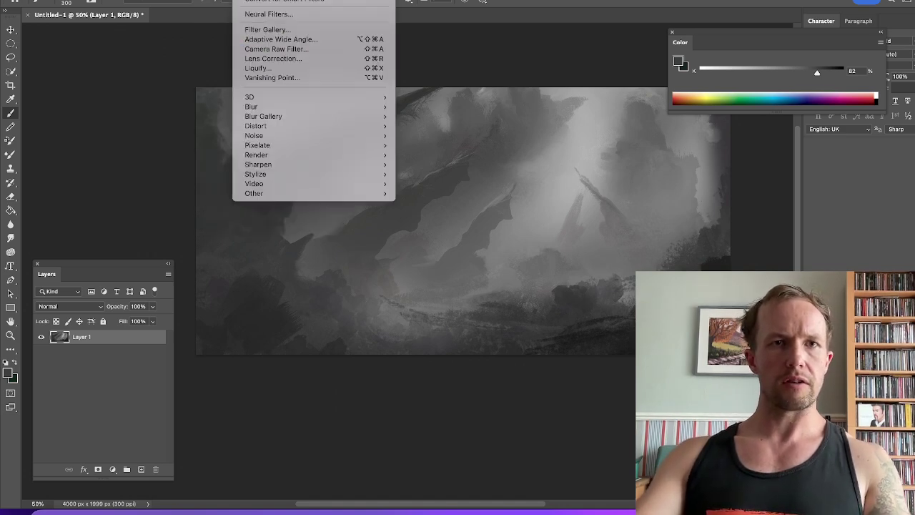
pyautogui.click(265, 69)
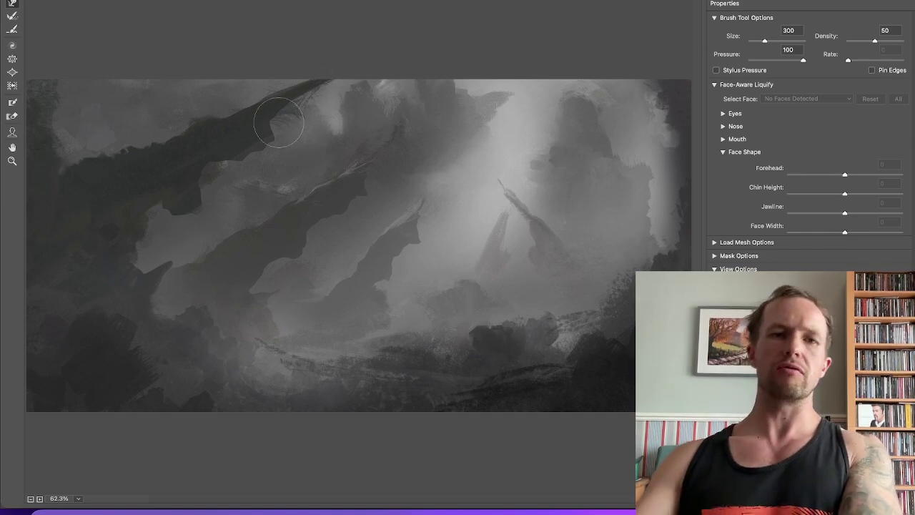
# Warp the outline of the large dark upper-left rock, varying the Liquify brush size between 400 and 600
pyautogui.press('super+minus')
pyautogui.press(']')
pyautogui.press(']')
pyautogui.press(']')
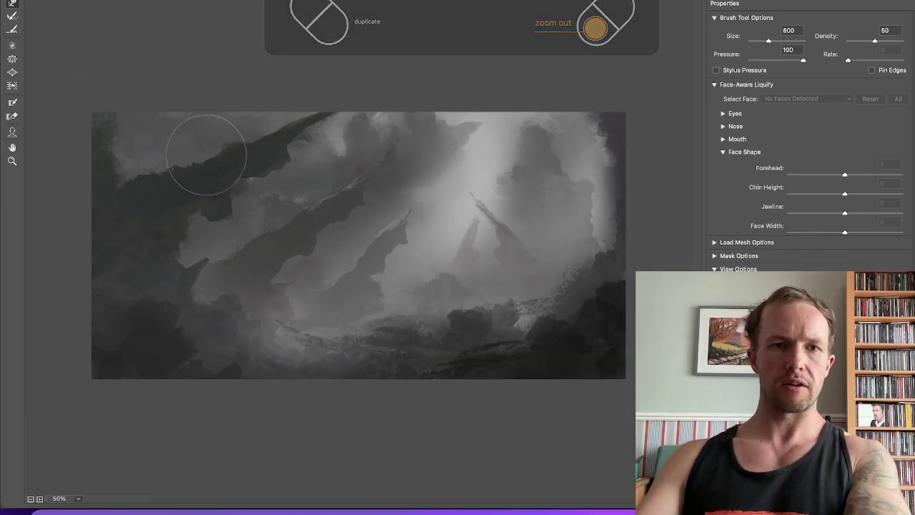
pyautogui.press('[')
pyautogui.press('[')
pyautogui.press('[')
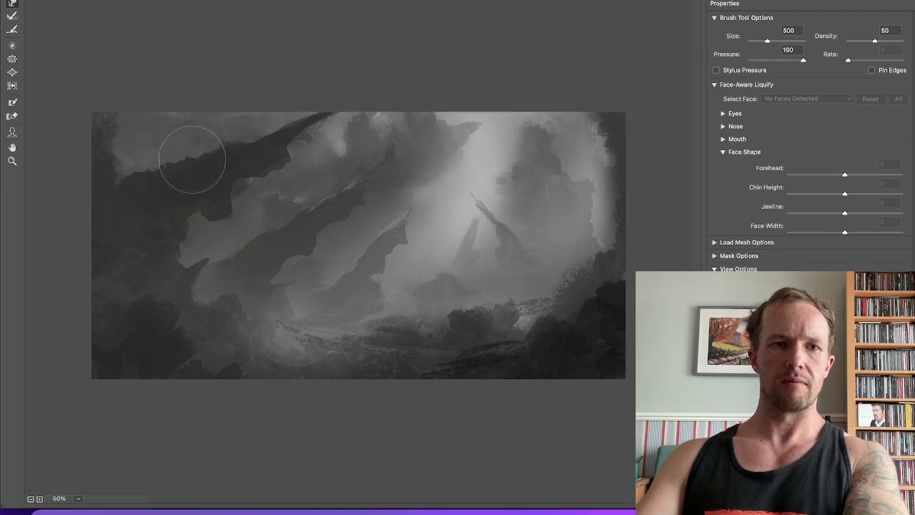
pyautogui.press('[')
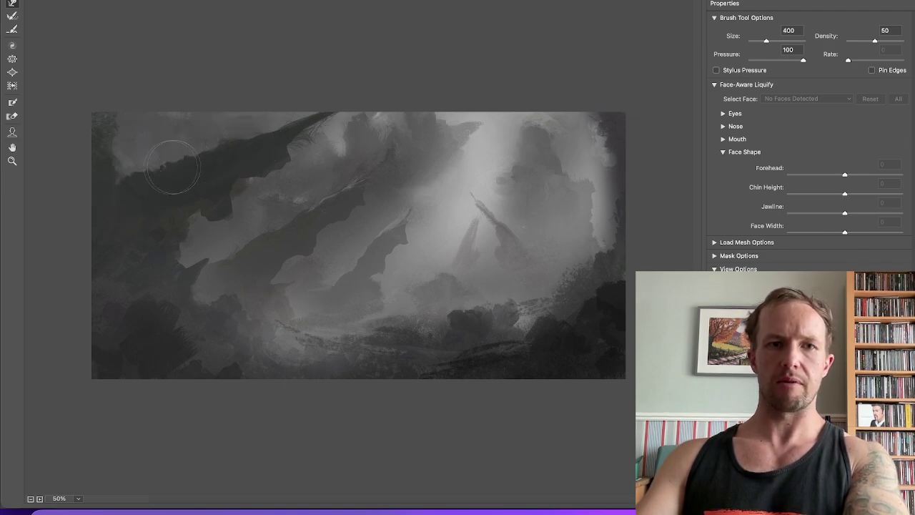
pyautogui.press(']')
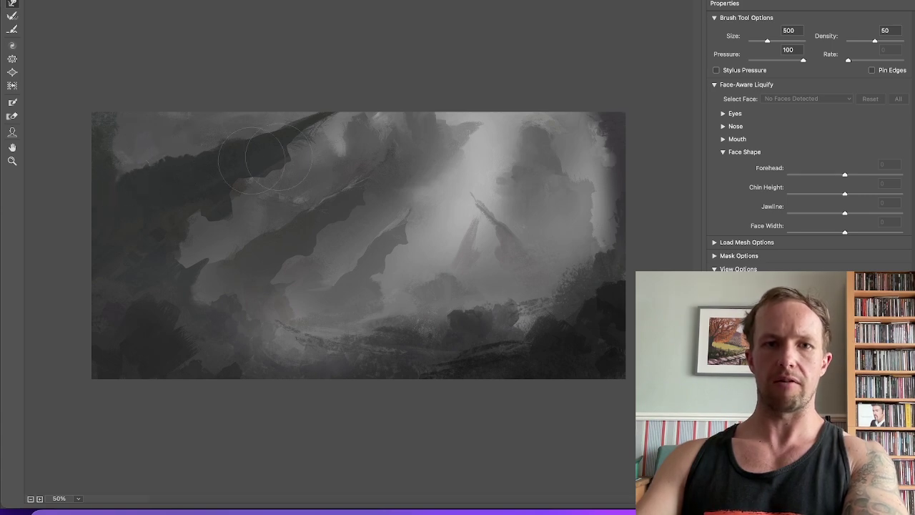
pyautogui.press('[')
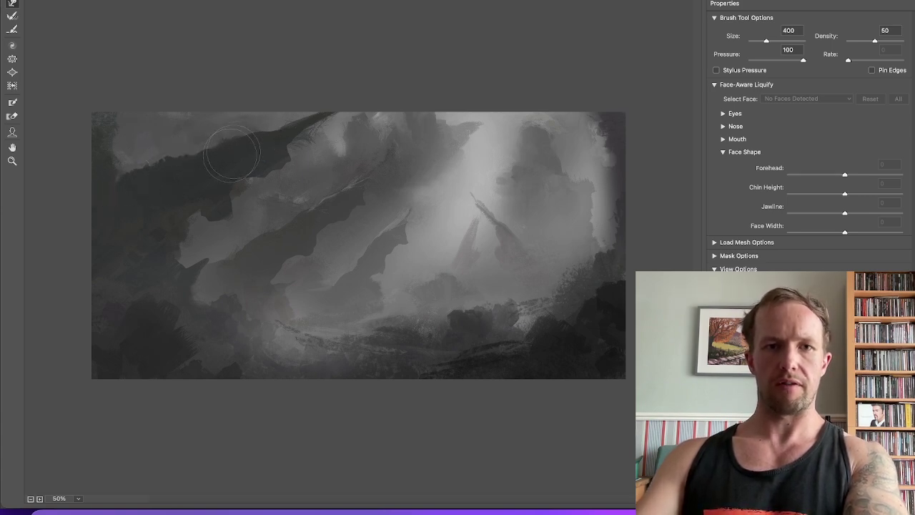
pyautogui.press(']')
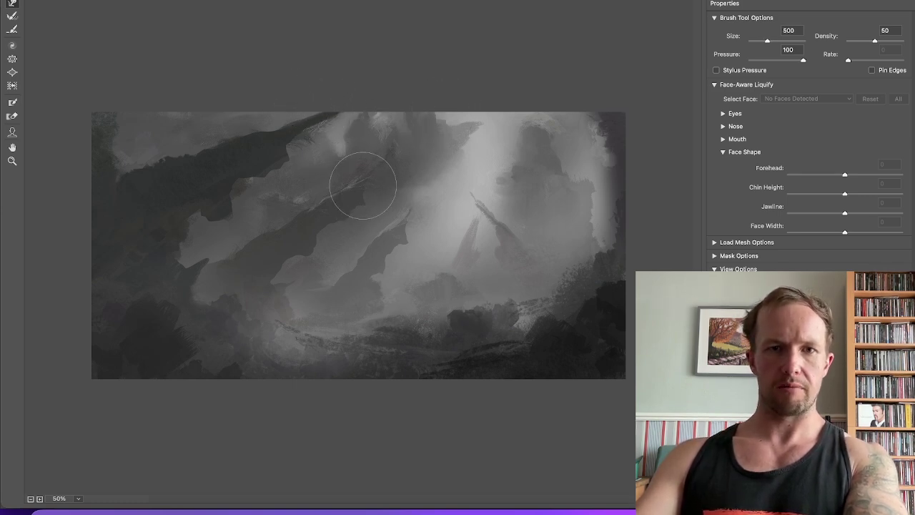
# Reshape the middle ridge and the hazy mountain on the right, using Liquify brush sizes from 1000 down to 500
pyautogui.press(']')
pyautogui.press(']')
pyautogui.press(']')
pyautogui.press(']')
pyautogui.press(']')
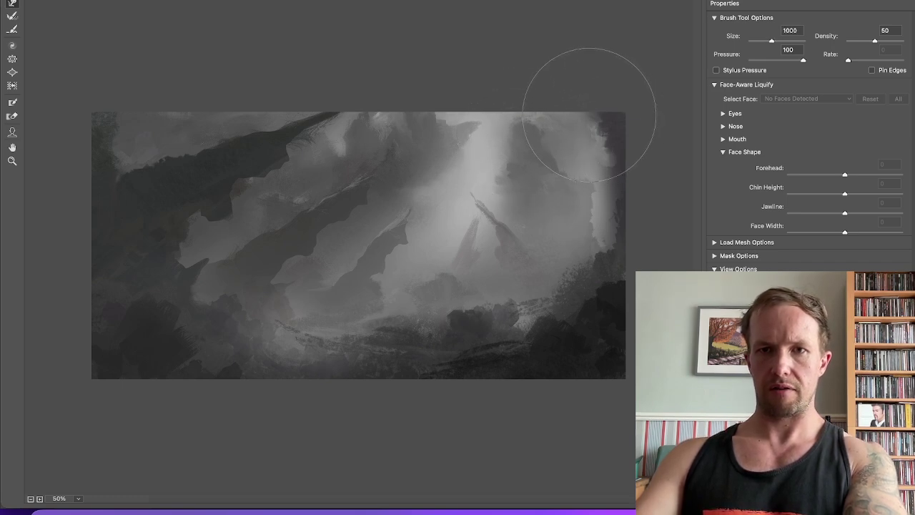
pyautogui.press('[')
pyautogui.press('[')
pyautogui.press('[')
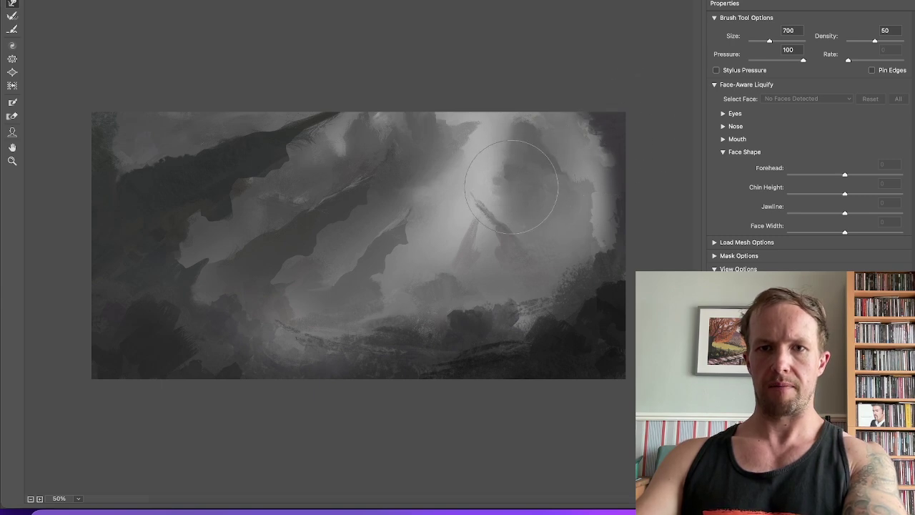
pyautogui.press('[')
pyautogui.press('[')
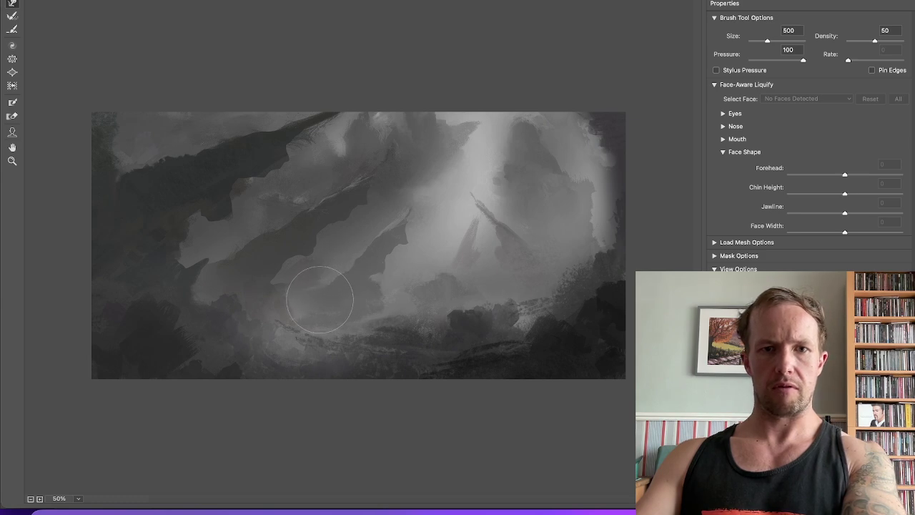
# Push the lower-left rocks and the canvas's upper-left edge into new shapes with a Liquify brush of about 700
pyautogui.press(']')
pyautogui.press(']')
pyautogui.moveTo(219, 371); pyautogui.dragTo(245, 380)
pyautogui.press(']')
pyautogui.moveTo(85, 99)
pyautogui.mouseDown()
pyautogui.moveTo(98, 92)
pyautogui.moveTo(72, 114)
pyautogui.moveTo(75, 103)
pyautogui.mouseUp()
pyautogui.press('[')
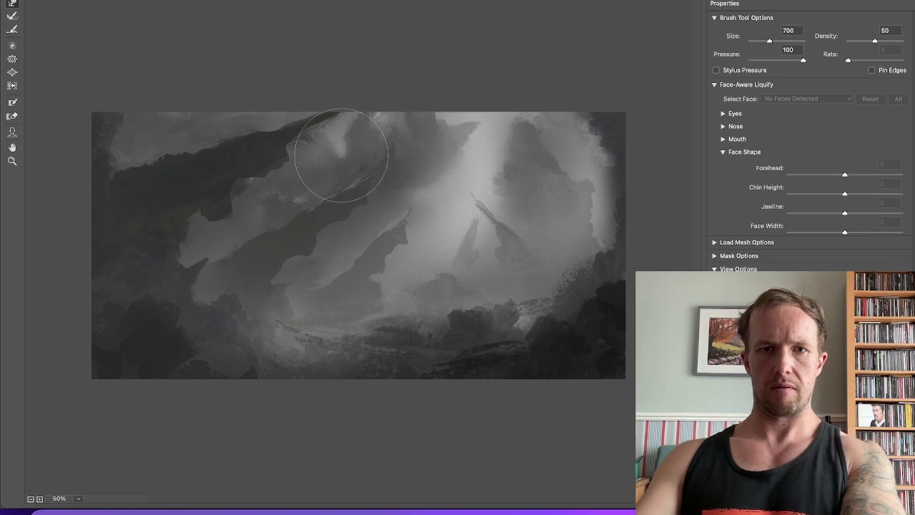
# Refine the thin central spires with a Liquify brush size of 200 and apply the Liquify changes
pyautogui.press(']')
pyautogui.press('[')
pyautogui.press('[')
pyautogui.press('[')
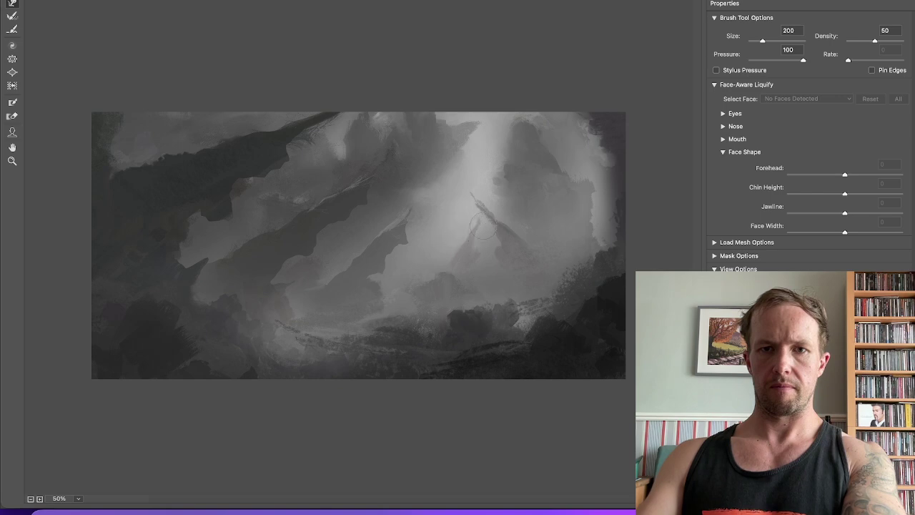
pyautogui.press(']')
pyautogui.press(']')
pyautogui.press(']')
pyautogui.press('Return')
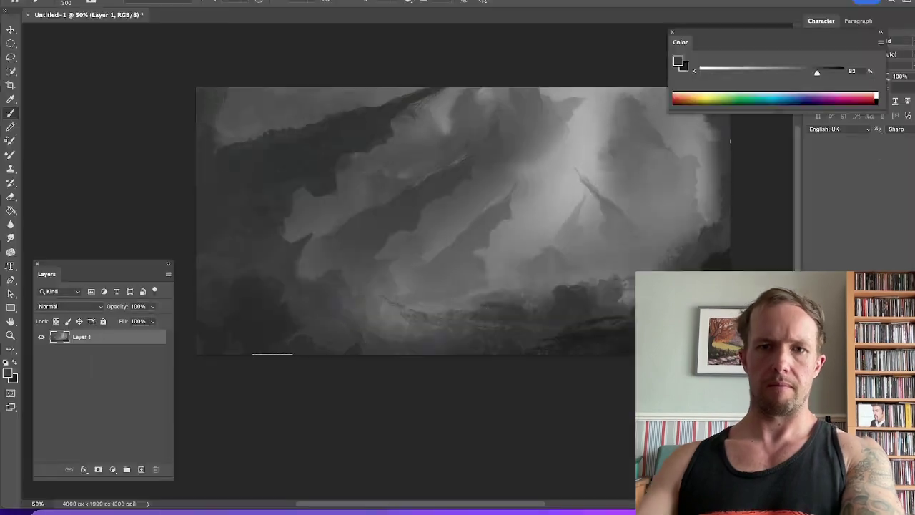
# Sample 89% K grey from the lower-left rocks and paint along the bottom-left edge
pyautogui.press('super+plus')
pyautogui.keyDown('alt'); pyautogui.click(220, 360); pyautogui.keyUp('alt')
pyautogui.moveTo(205, 389); pyautogui.dragTo(254, 388)
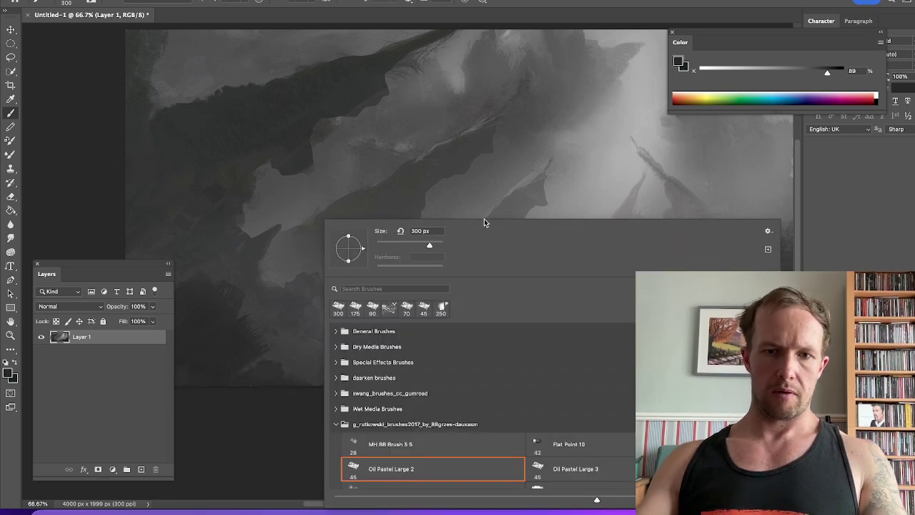
# Try dark textured strokes over the lower-left rocks, undo them, and select the fgnfnfg 1 brush
pyautogui.moveTo(268, 304)
pyautogui.mouseDown()
pyautogui.moveTo(335, 273)
pyautogui.moveTo(419, 282)
pyautogui.mouseUp()
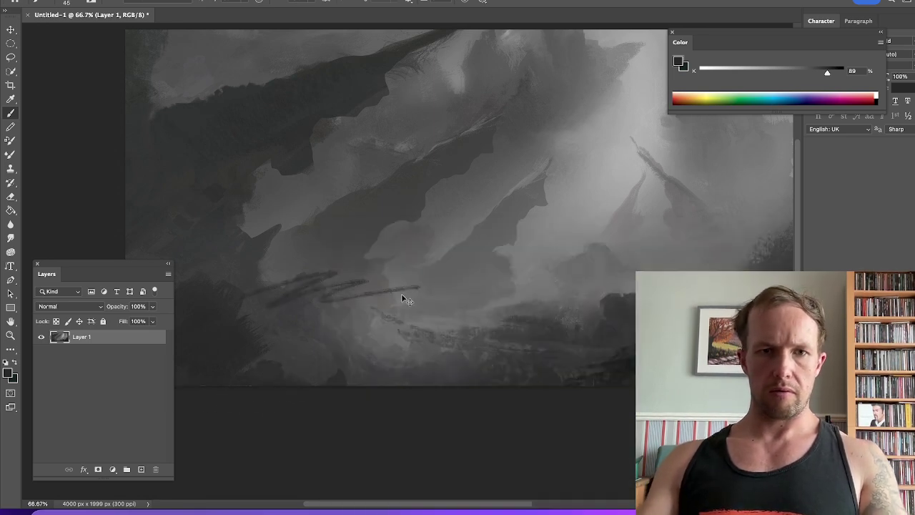
pyautogui.press('super+z')
pyautogui.rightClick(367, 221)
pyautogui.scroll(-15, 507, 401)
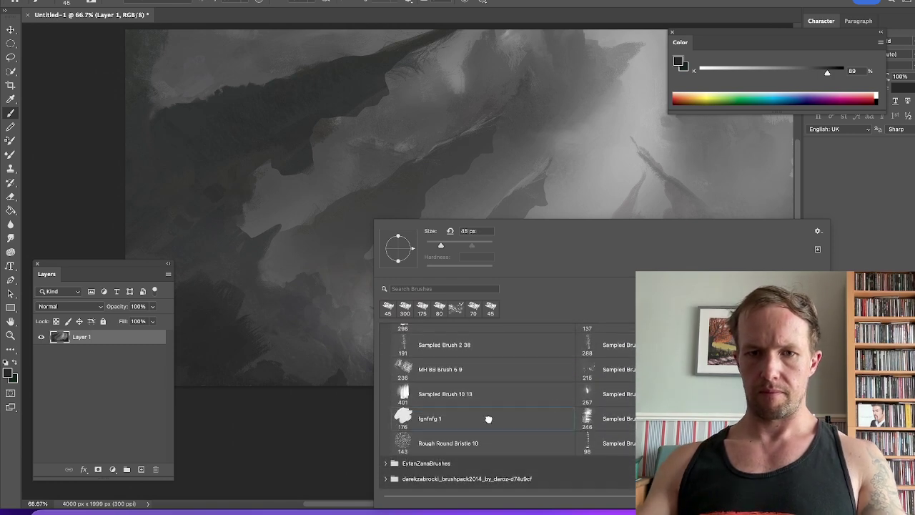
pyautogui.click(489, 419)
# Extend and sharpen the two thin crossing spires with small brush strokes in sampled 57% and 69% K greys
pyautogui.moveTo(366, 174); pyautogui.dragTo(262, 187)
pyautogui.keyDown('alt'); pyautogui.click(507, 213); pyautogui.keyUp('alt')
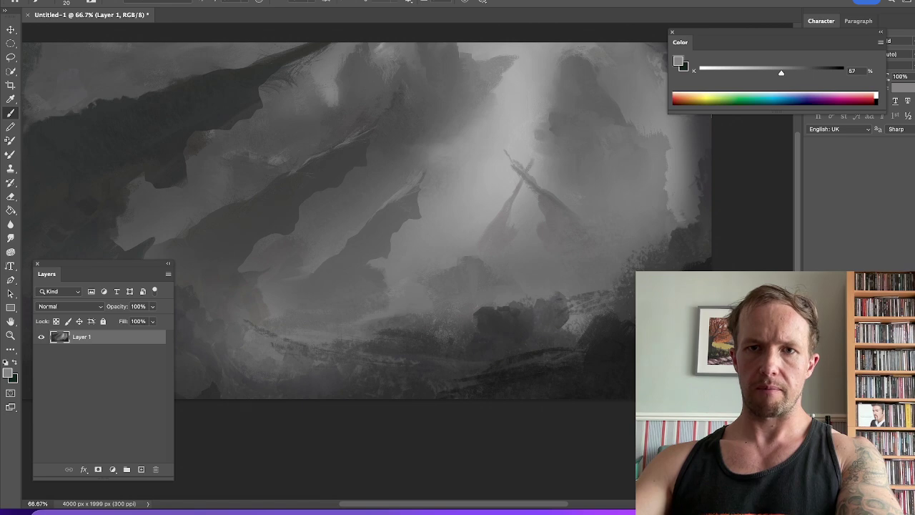
pyautogui.keyDown('alt'); pyautogui.click(555, 196); pyautogui.keyUp('alt')
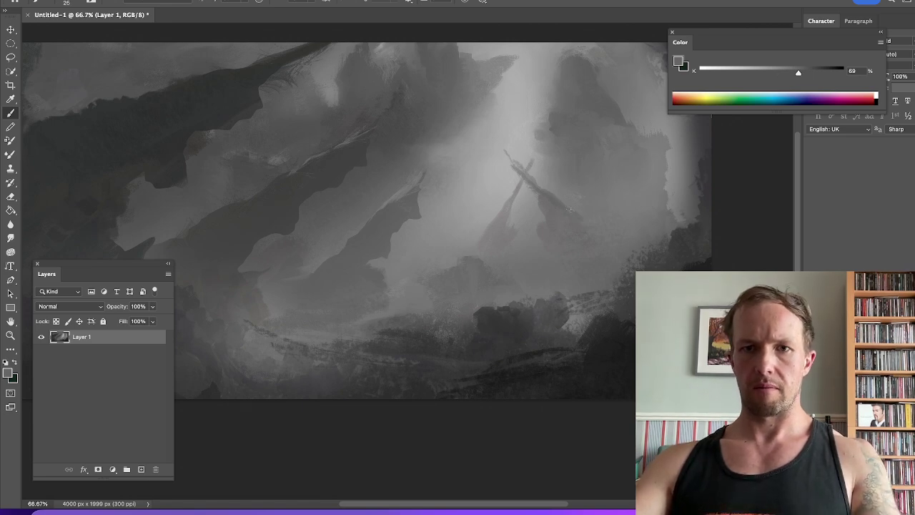
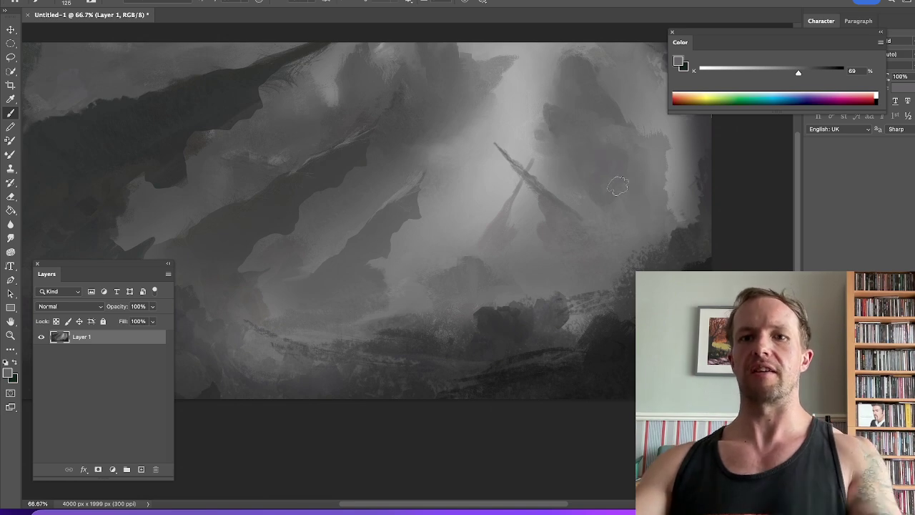
# Paint the hazy slope behind the right spire and blend the spire's base with 68% K greys at 125 px
pyautogui.keyDown('alt'); pyautogui.click(602, 197); pyautogui.keyUp('alt')
pyautogui.moveTo(591, 191); pyautogui.dragTo(602, 221)
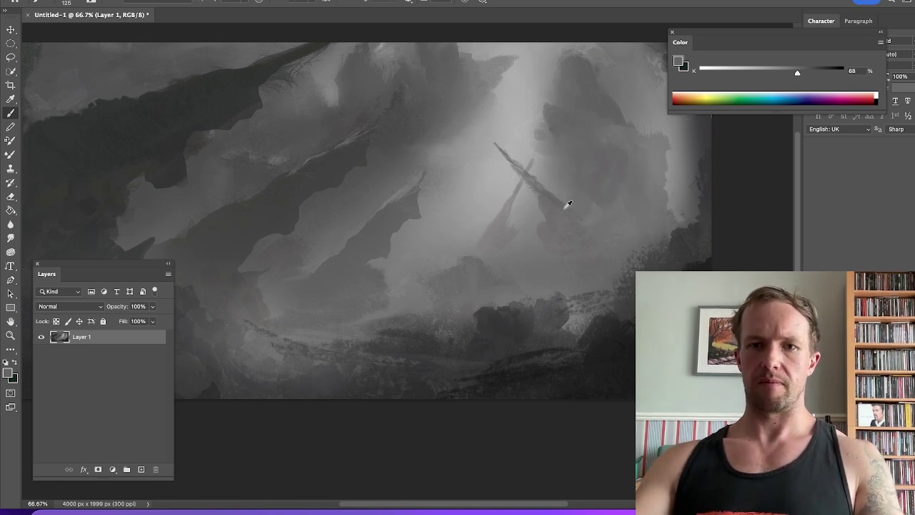
pyautogui.keyDown('alt'); pyautogui.click(571, 224); pyautogui.keyUp('alt')
pyautogui.keyDown('alt'); pyautogui.click(562, 236); pyautogui.keyUp('alt')
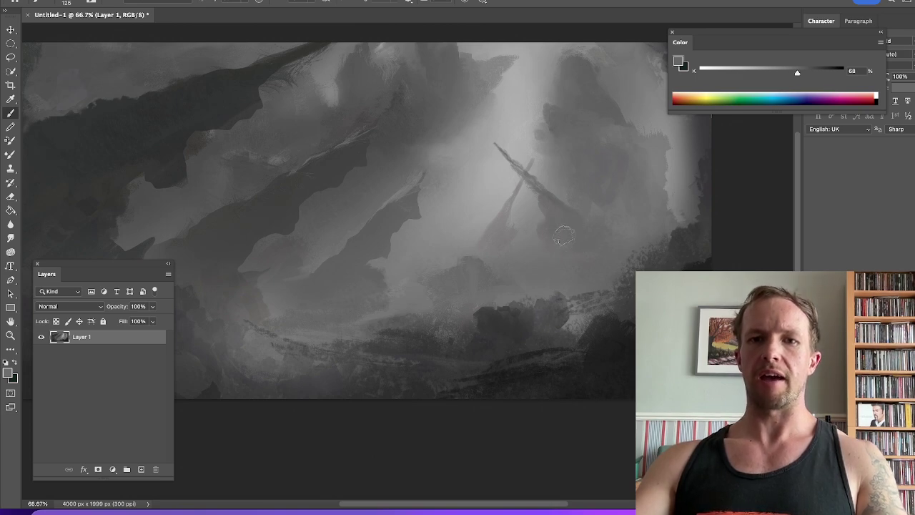
# Rework the central mound and valley floor with sampled greys, adding dark ground patches with a 90–100 px brush
pyautogui.keyDown('alt'); pyautogui.click(498, 247); pyautogui.keyUp('alt')
pyautogui.keyDown('alt'); pyautogui.click(486, 277); pyautogui.keyUp('alt')
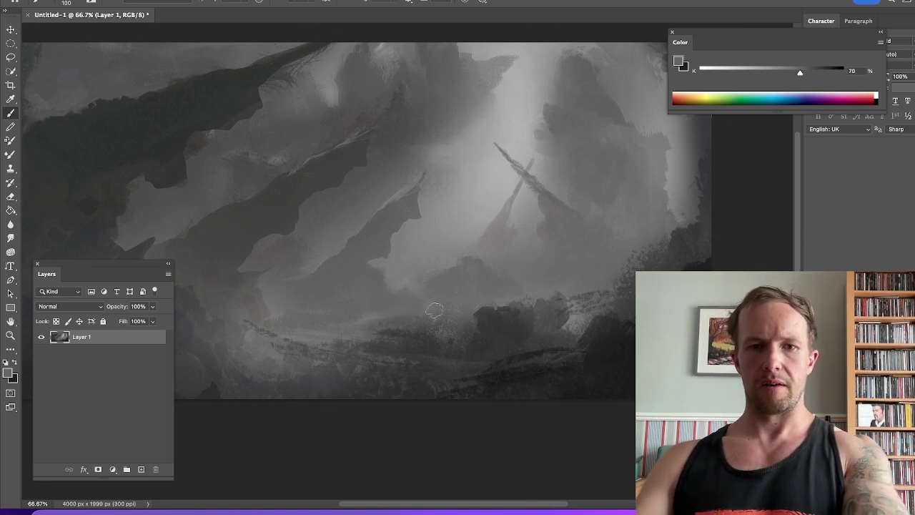
pyautogui.keyDown('alt'); pyautogui.click(450, 323); pyautogui.keyUp('alt')
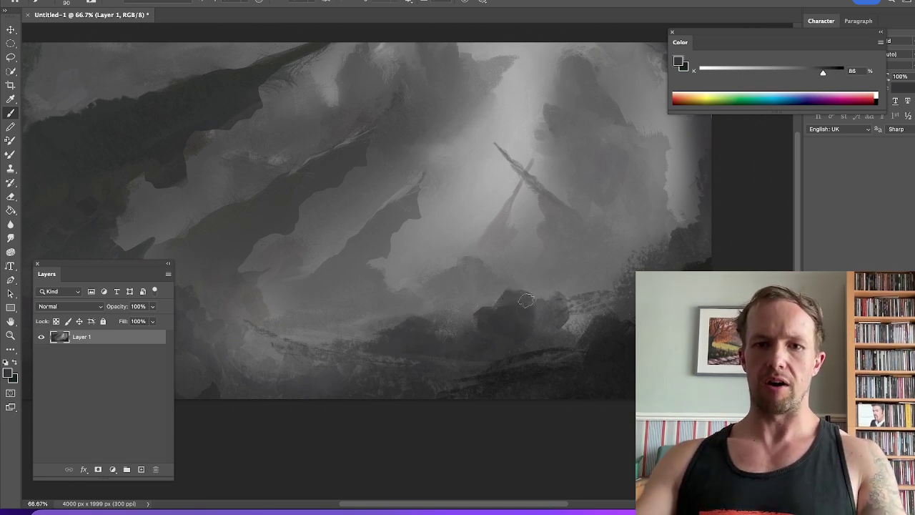
# Build up the dark boulder right of the valley and the neighbouring lower-right rock with sampled dark greys at 90 px
pyautogui.moveTo(527, 295); pyautogui.dragTo(554, 330)
pyautogui.keyDown('alt'); pyautogui.click(540, 314); pyautogui.keyUp('alt')
pyautogui.keyDown('alt'); pyautogui.click(525, 307); pyautogui.keyUp('alt')
pyautogui.keyDown('alt'); pyautogui.click(630, 344); pyautogui.keyUp('alt')
pyautogui.moveTo(618, 320); pyautogui.dragTo(582, 345)
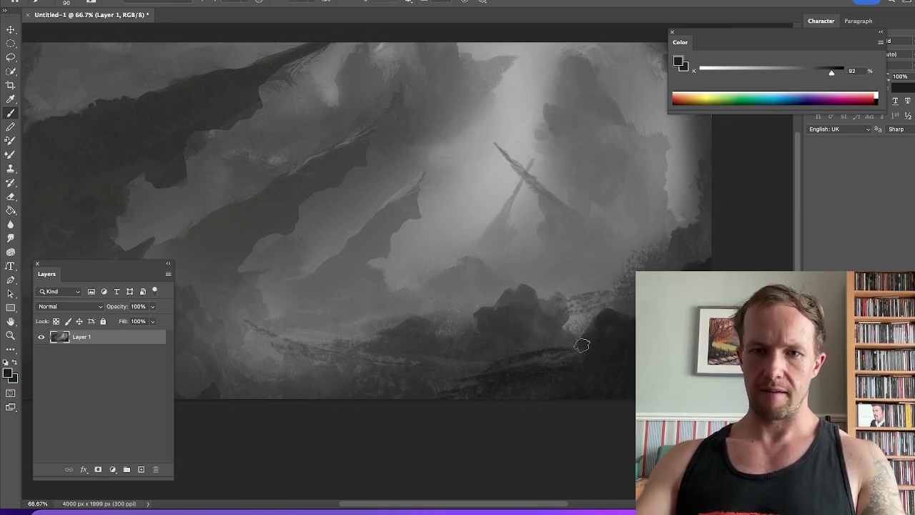
# Darken the lower-centre foreground with 93% K grey and enlarge the brush to 200 px
pyautogui.keyDown('alt'); pyautogui.click(624, 358); pyautogui.keyUp('alt')
pyautogui.moveTo(428, 394); pyautogui.dragTo(494, 392)
pyautogui.press(']')
pyautogui.press(']')
pyautogui.press(']')
pyautogui.press(']')
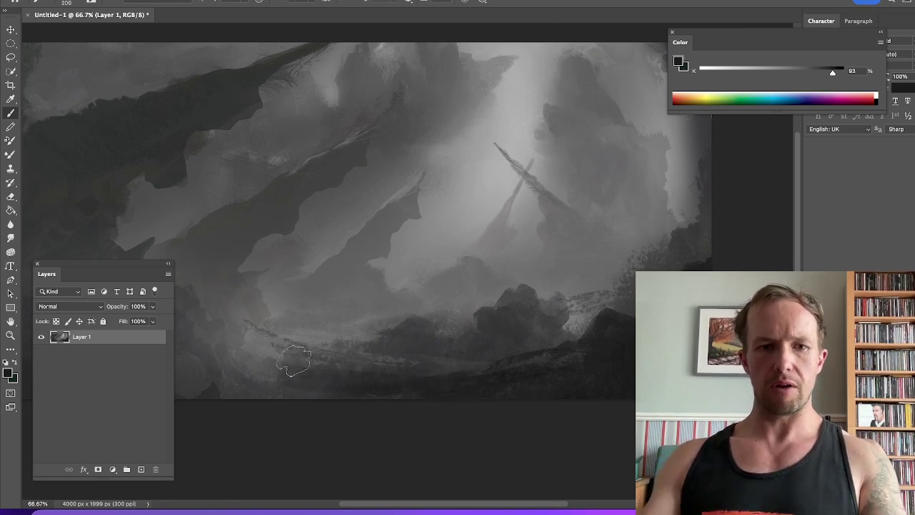
# Darken the lower-left foreground and left slope with sampled 88–90% K greys at 200 px
pyautogui.moveTo(320, 343); pyautogui.dragTo(432, 311)
pyautogui.keyDown('alt'); pyautogui.click(359, 325); pyautogui.keyUp('alt')
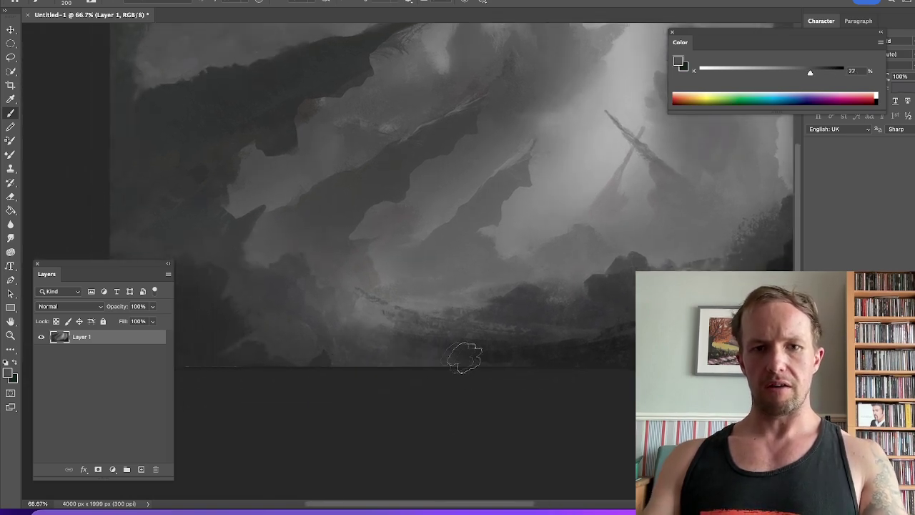
pyautogui.keyDown('alt'); pyautogui.click(500, 358); pyautogui.keyUp('alt')
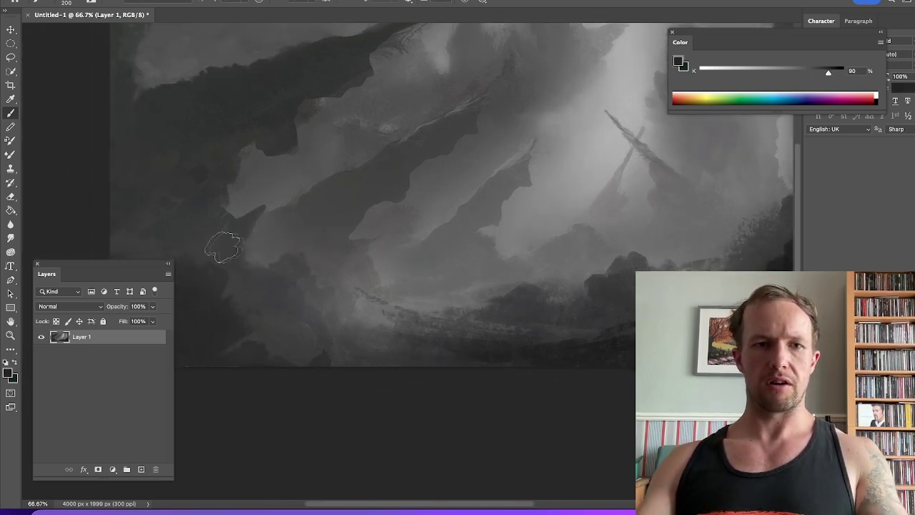
pyautogui.moveTo(294, 233); pyautogui.dragTo(376, 219)
pyautogui.keyDown('alt'); pyautogui.click(272, 271); pyautogui.keyUp('alt')
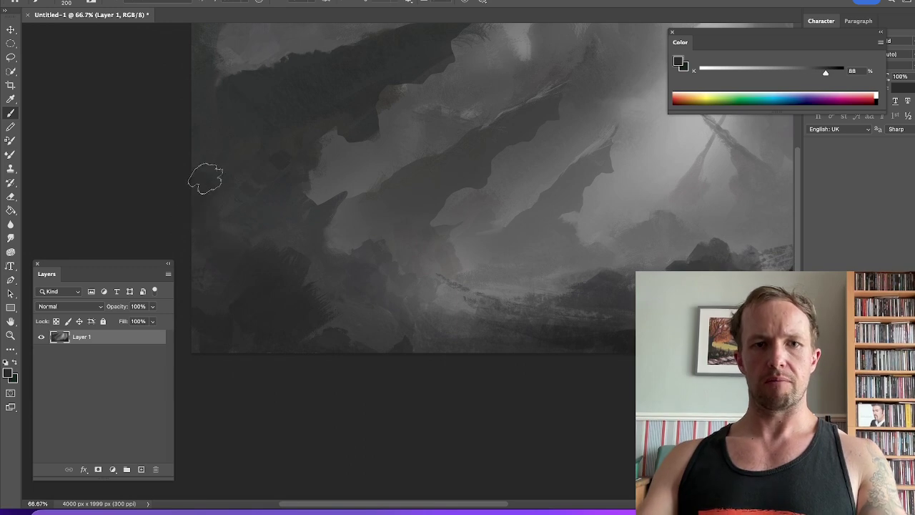
pyautogui.keyDown('alt'); pyautogui.click(226, 331); pyautogui.keyUp('alt')
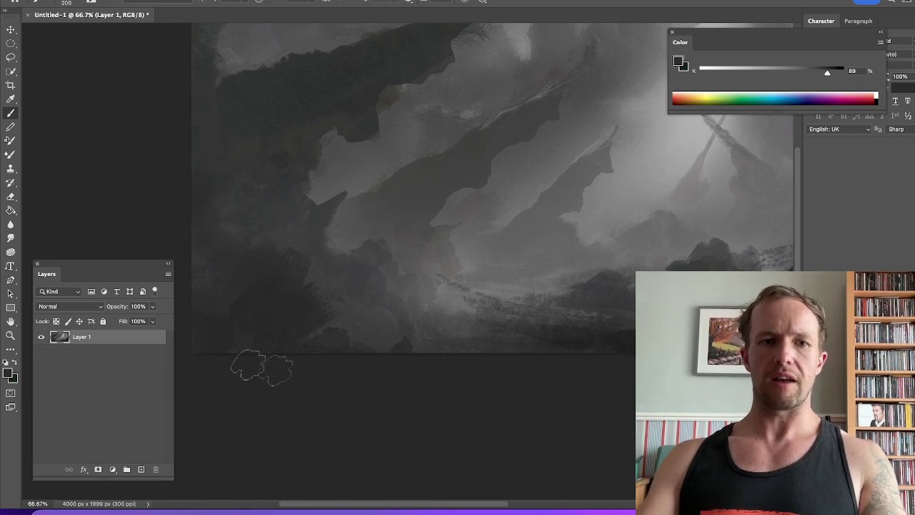
pyautogui.moveTo(289, 207); pyautogui.dragTo(299, 323)
# Paint small jagged spires along the upper-left ridge's crest with 86% K grey at 26 px
pyautogui.keyDown('alt'); pyautogui.click(258, 187); pyautogui.keyUp('alt')
pyautogui.press('p')
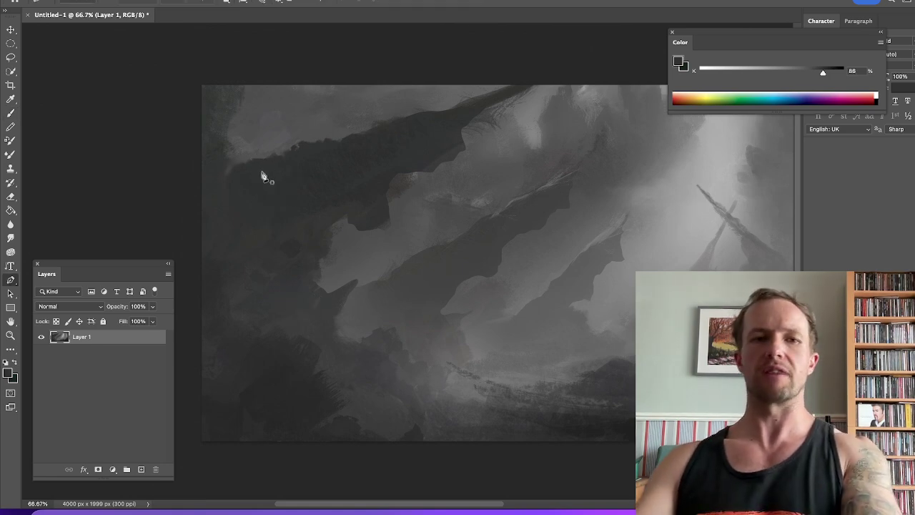
pyautogui.press('b')
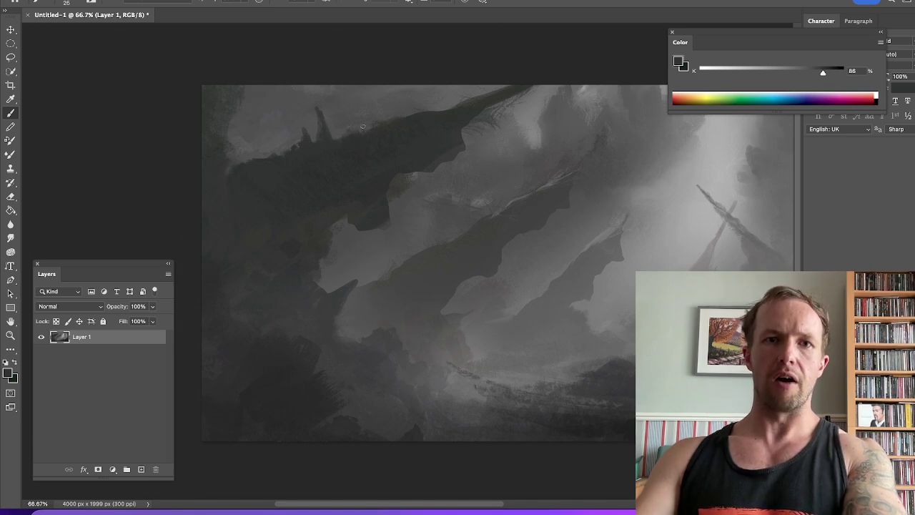
# Paint small spires and refine the crest of the middle ridge with 82% K grey, using 15–30 px brushes
pyautogui.keyDown('alt'); pyautogui.click(441, 248); pyautogui.keyUp('alt')
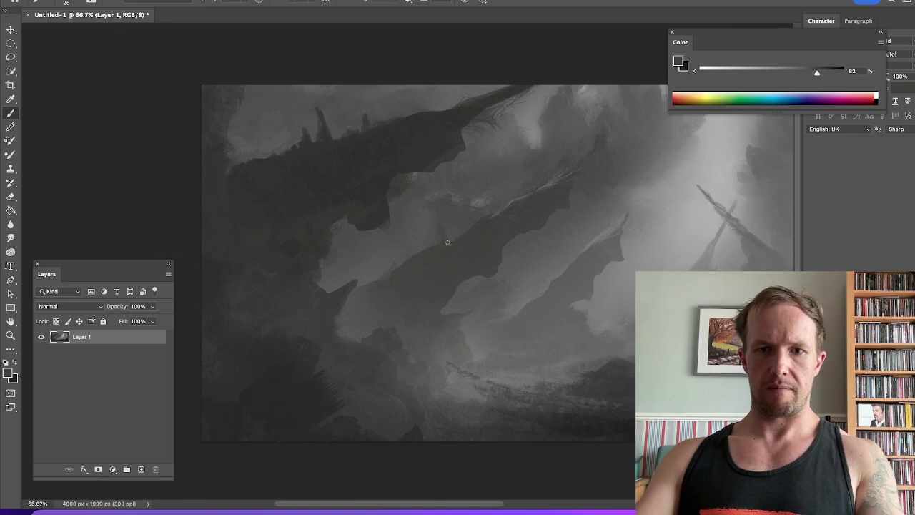
pyautogui.press('[')
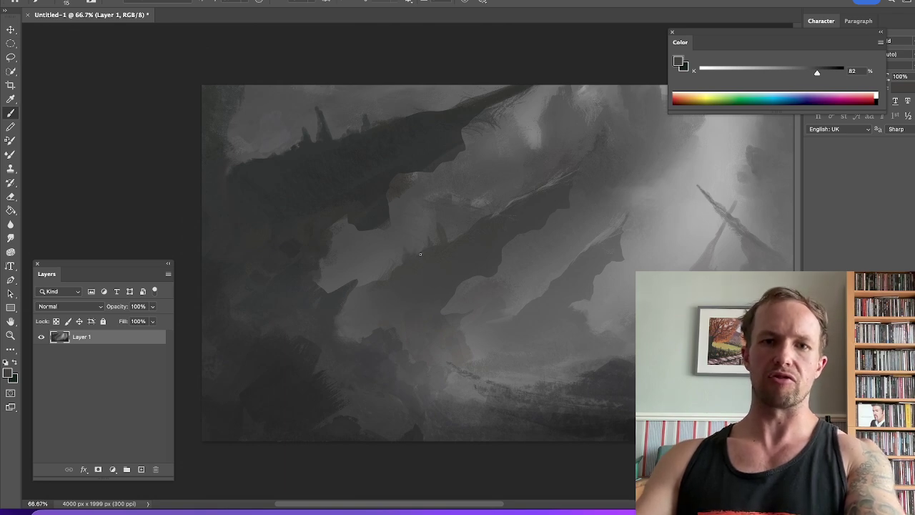
pyautogui.press(']')
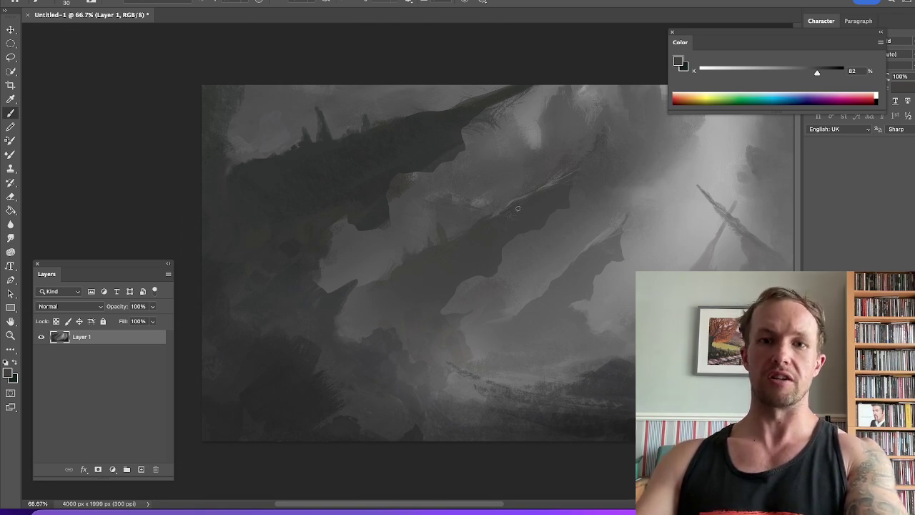
pyautogui.press('[')
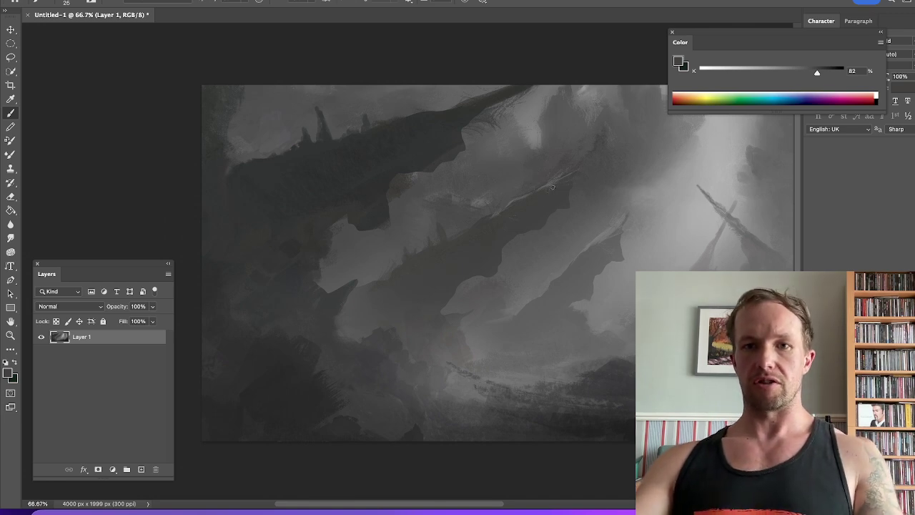
# Edge the middle ridge's tip with 45% K light, extend it with 82% K and blend the haze above with 74% K at 50–80 px
pyautogui.keyDown('alt'); pyautogui.click(692, 173); pyautogui.keyUp('alt')
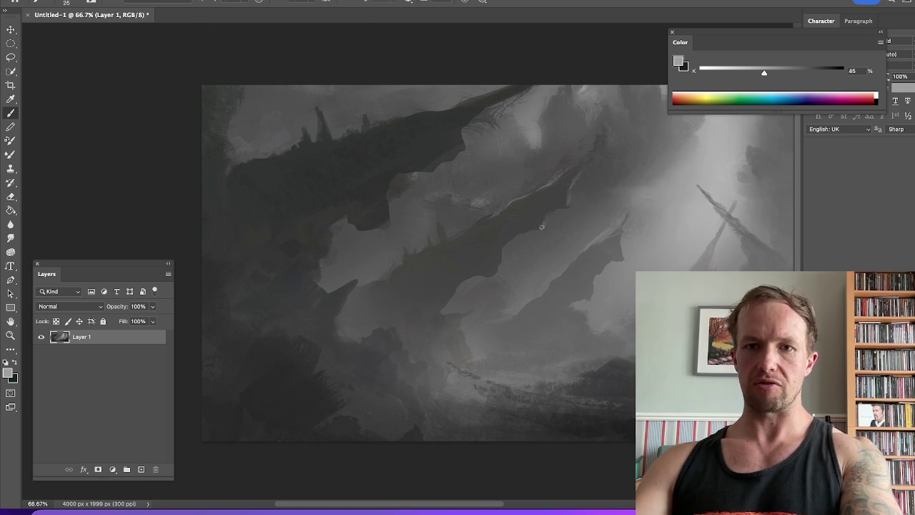
pyautogui.keyDown('alt'); pyautogui.click(530, 211); pyautogui.keyUp('alt')
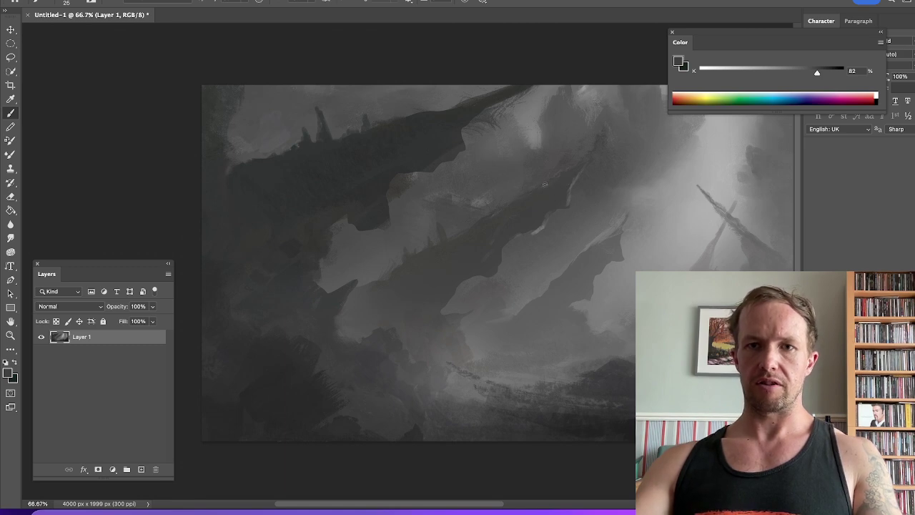
pyautogui.keyDown('alt'); pyautogui.click(618, 131); pyautogui.keyUp('alt')
pyautogui.press(']')
pyautogui.press(']')
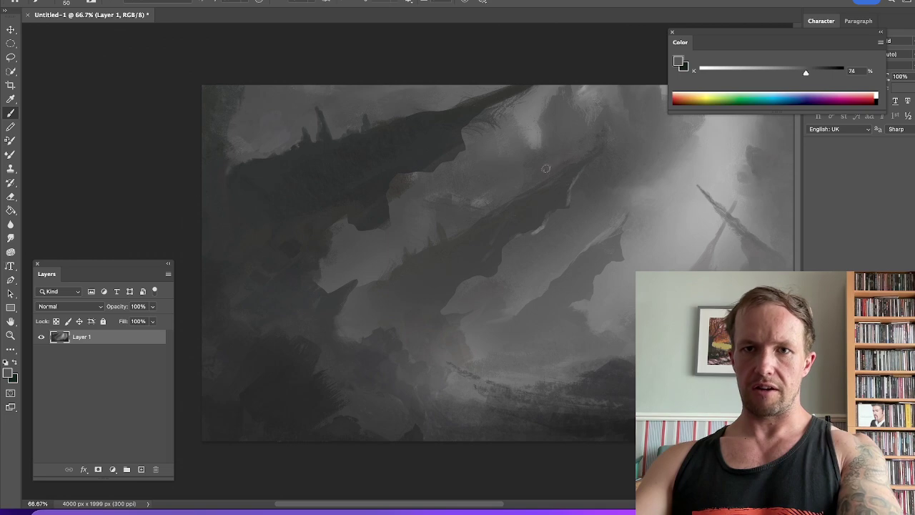
pyautogui.press(']')
pyautogui.press(']')
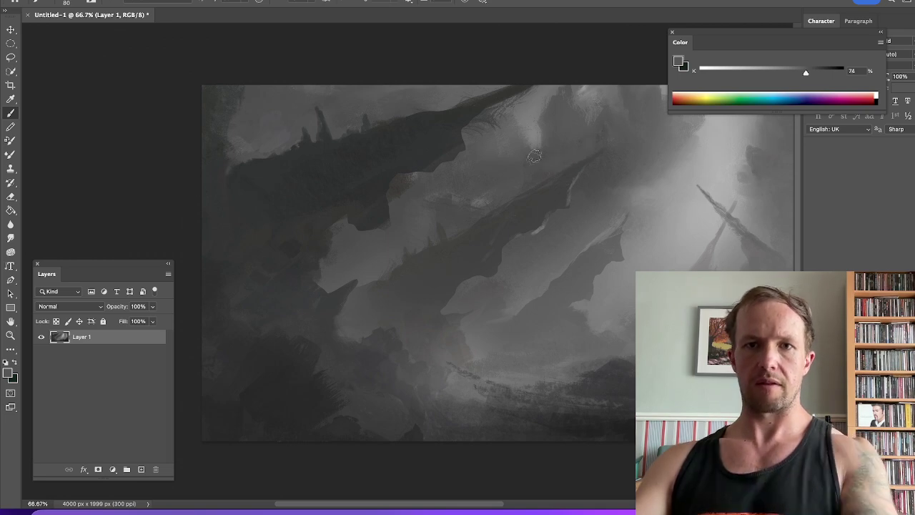
# Refine the light mist swirls between the upper and middle ridges with 58% K grey at 20 px
pyautogui.keyDown('alt'); pyautogui.click(537, 134); pyautogui.keyUp('alt')
pyautogui.press('[')
pyautogui.press('[')
pyautogui.press('[')
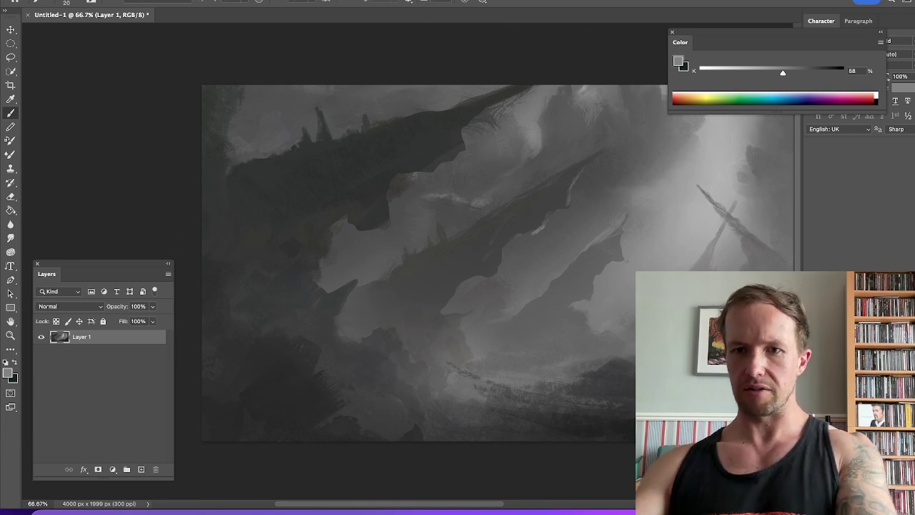
# Paint mist wisps around the bases of the lower ridge and crossed spires with sampled 42–67% K greys at 26–80 px
pyautogui.keyDown('alt'); pyautogui.click(640, 267); pyautogui.keyUp('alt')
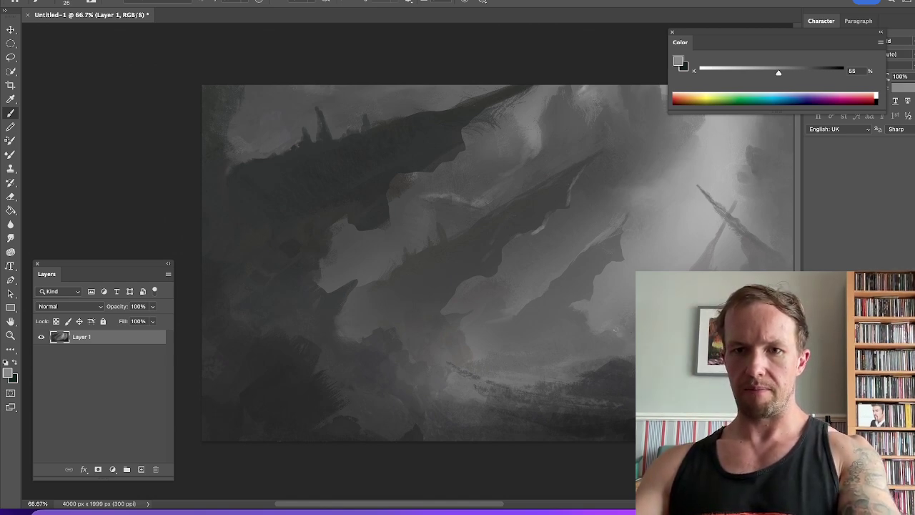
pyautogui.press(']')
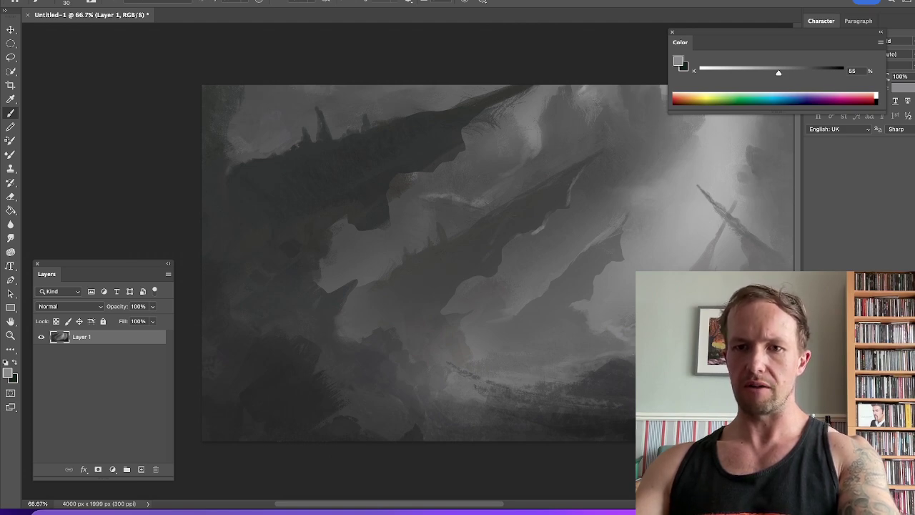
pyautogui.keyDown('alt'); pyautogui.click(681, 257); pyautogui.keyUp('alt')
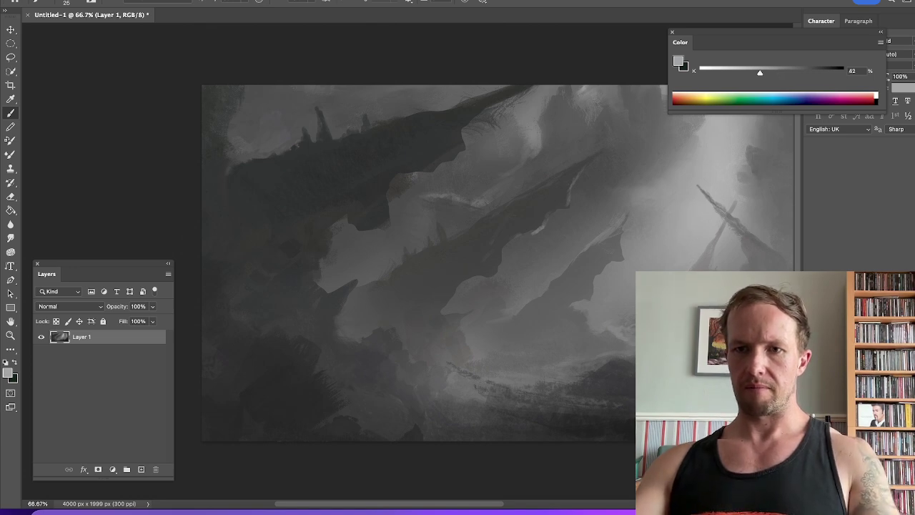
pyautogui.keyDown('alt'); pyautogui.click(699, 271); pyautogui.keyUp('alt')
pyautogui.press(']')
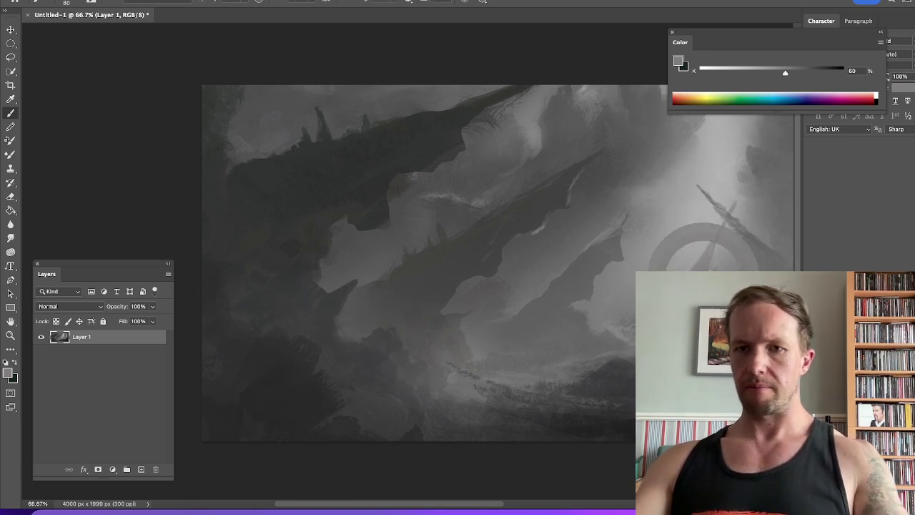
pyautogui.keyDown('alt'); pyautogui.click(764, 257); pyautogui.keyUp('alt')
pyautogui.moveTo(674, 263); pyautogui.dragTo(590, 269)
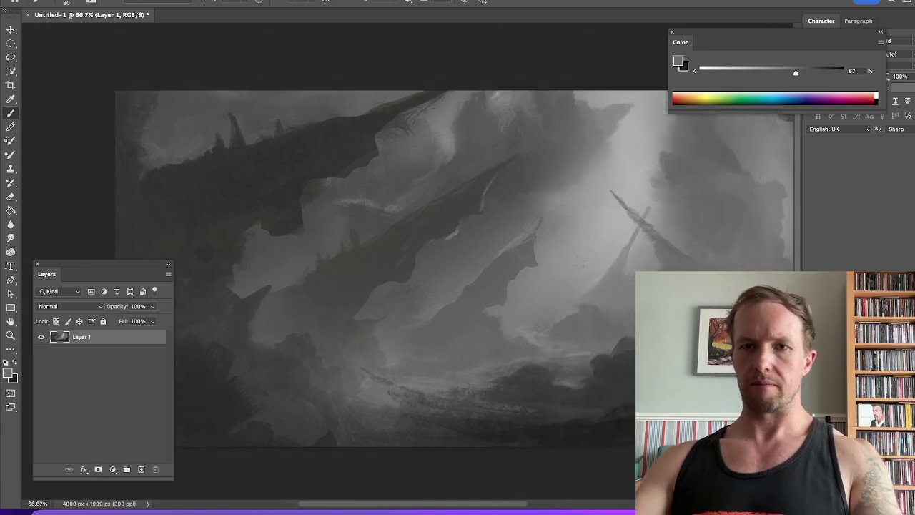
pyautogui.press('super+minus')
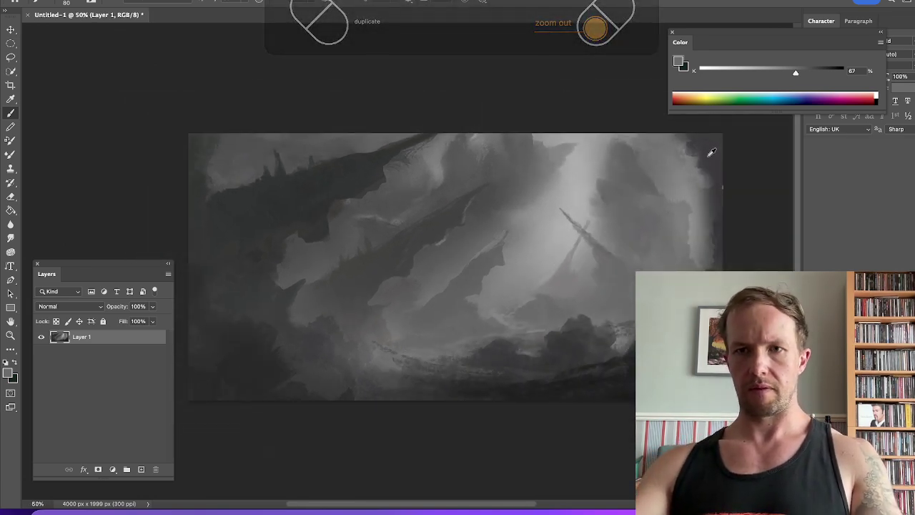
# Rework the dark upper-right corner of the sky with sampled greys, enlarging the brush to 200 px
pyautogui.keyDown('alt'); pyautogui.click(709, 151); pyautogui.keyUp('alt')
pyautogui.keyDown('alt'); pyautogui.click(685, 168); pyautogui.keyUp('alt')
pyautogui.keyDown('alt'); pyautogui.click(663, 151); pyautogui.keyUp('alt')
pyautogui.moveTo(676, 145)
pyautogui.mouseDown()
pyautogui.moveTo(699, 149)
pyautogui.moveTo(721, 181)
pyautogui.mouseUp()
pyautogui.press(']')
pyautogui.press(']')
pyautogui.press(']')
pyautogui.press(']')
pyautogui.press(']')
pyautogui.press(']')
# Choose the Inca_Trail_Dey_2_1.jpg 3 brush from the Soft group of swang_brushes_cc
pyautogui.rightClick(687, 161)
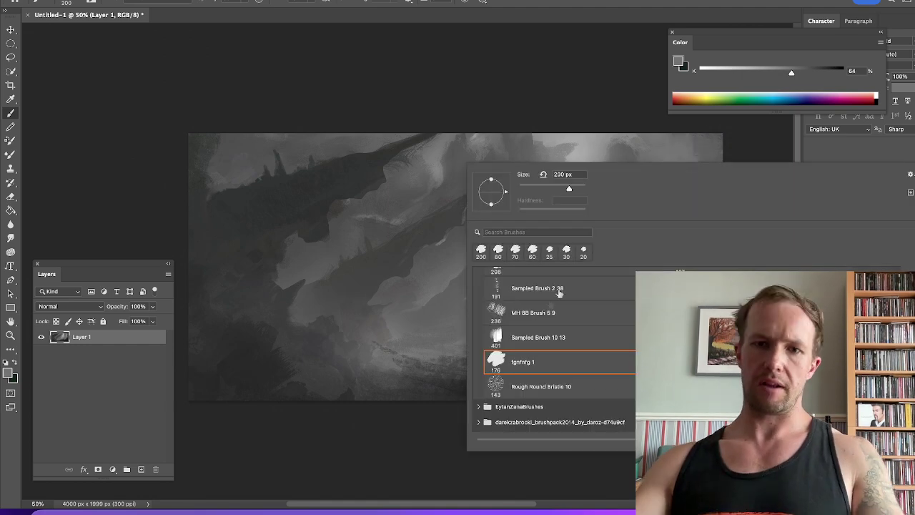
pyautogui.scroll(-5, 510, 300)
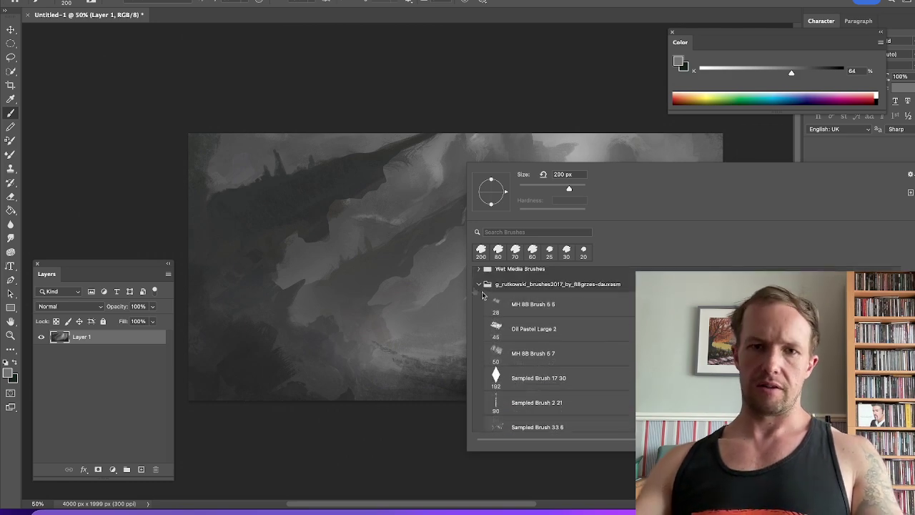
pyautogui.click(478, 283)
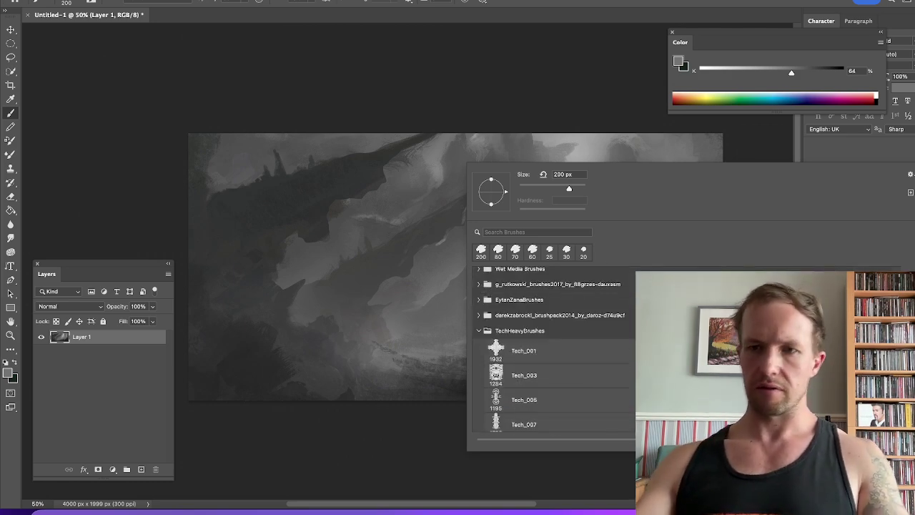
pyautogui.scroll(3, 480, 342)
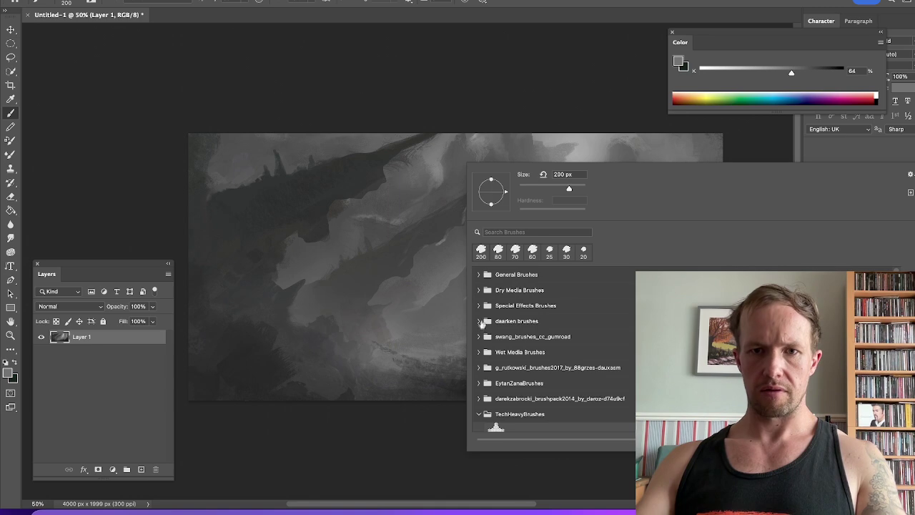
pyautogui.click(479, 337)
pyautogui.click(500, 399)
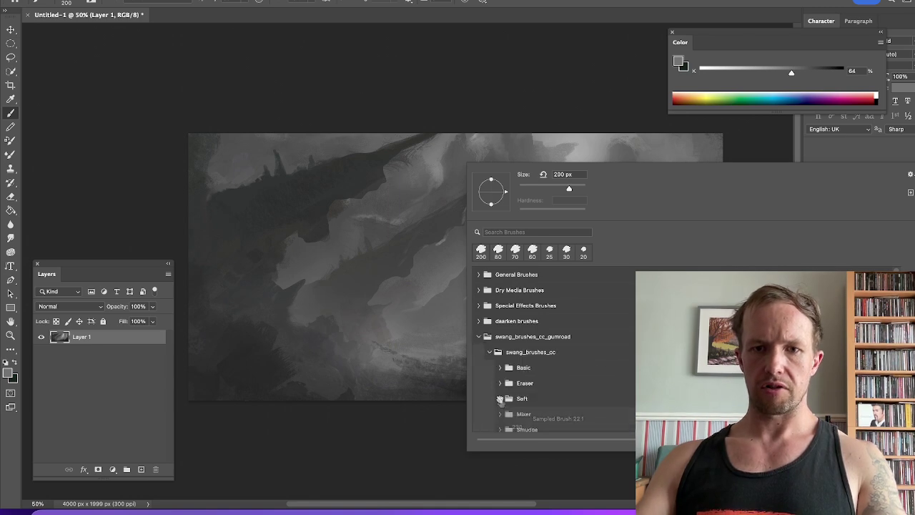
pyautogui.scroll(-5, 572, 344)
pyautogui.click(608, 359)
# Blend the right-hand clouds and canvas edge with 78% and 83% K greys, using the cloud brush at 900 px
pyautogui.keyDown('alt'); pyautogui.click(704, 146); pyautogui.keyUp('alt')
pyautogui.moveTo(805, 74); pyautogui.dragTo(811, 72)
pyautogui.press(']')
pyautogui.press(']')
pyautogui.press(']')
pyautogui.press(']')
pyautogui.press(']')
pyautogui.press(']')
pyautogui.press(']')
pyautogui.press(']')
pyautogui.press(']')
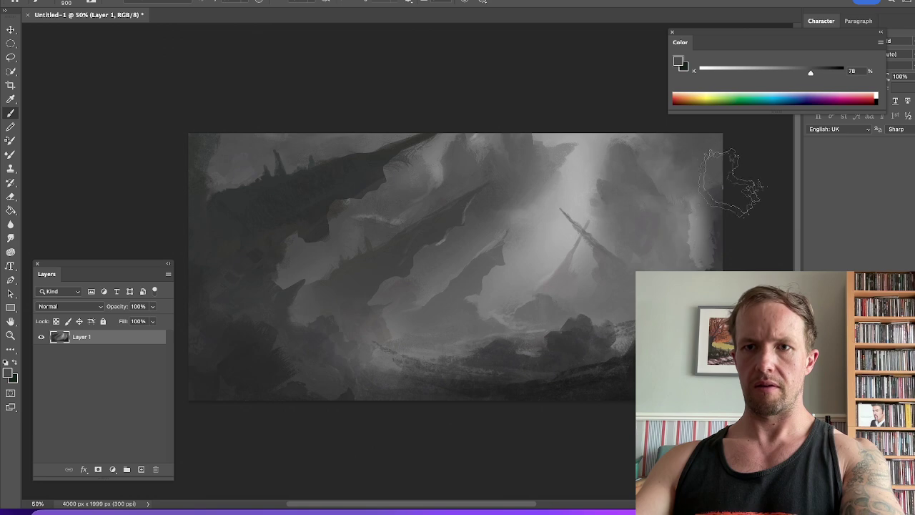
pyautogui.keyDown('alt'); pyautogui.click(717, 254); pyautogui.keyUp('alt')
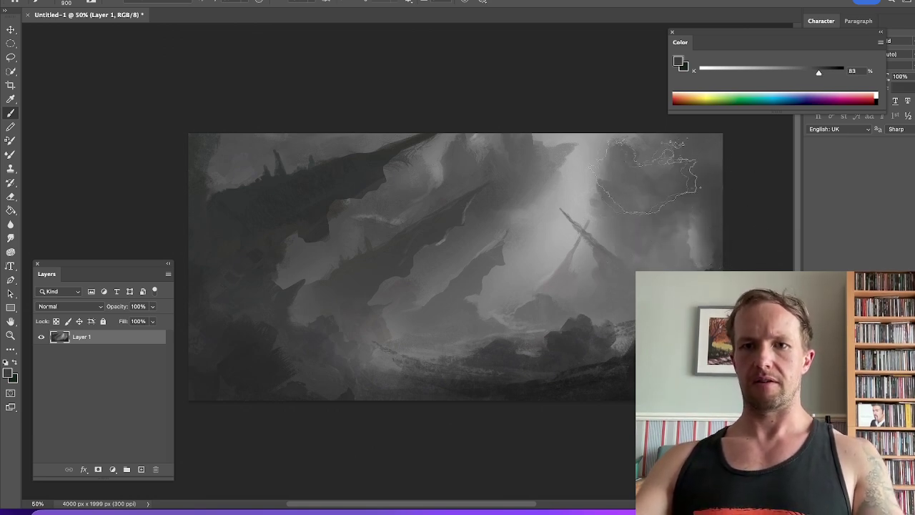
# Spread soft light and haze left of the central light shaft with sampled 39–69% K greys at 700–800 px
pyautogui.keyDown('alt'); pyautogui.click(534, 192); pyautogui.keyUp('alt')
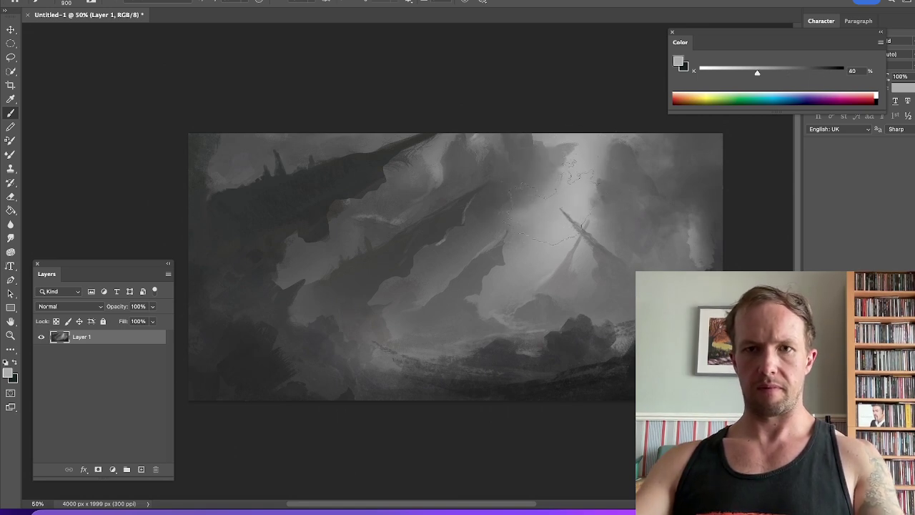
pyautogui.keyDown('alt'); pyautogui.click(534, 184); pyautogui.keyUp('alt')
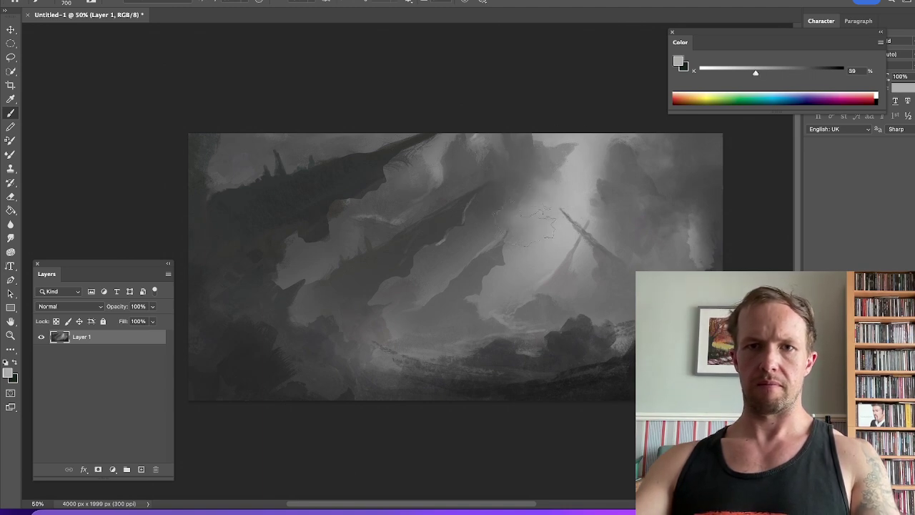
pyautogui.keyDown('alt'); pyautogui.click(552, 221); pyautogui.keyUp('alt')
pyautogui.keyDown('alt'); pyautogui.click(451, 267); pyautogui.keyUp('alt')
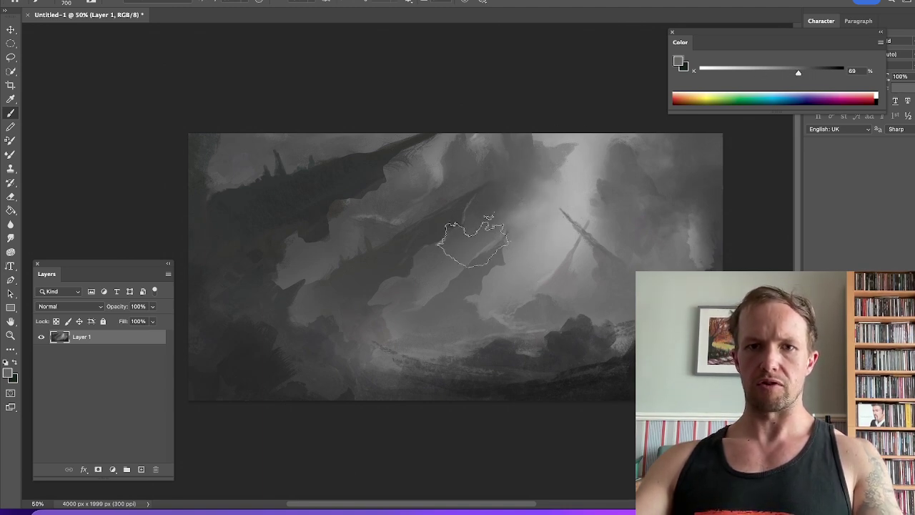
pyautogui.keyDown('alt'); pyautogui.click(528, 252); pyautogui.keyUp('alt')
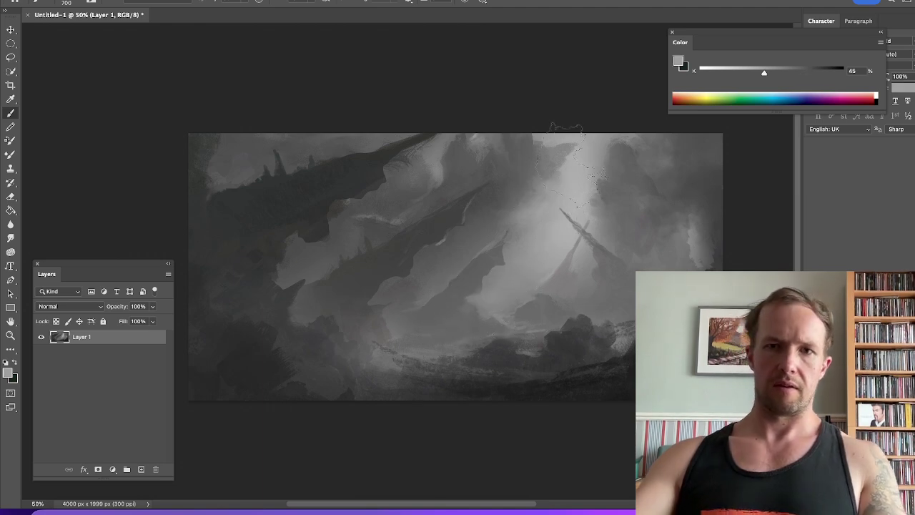
# Choose the 250 px DSC09520.JPG 2 brush from the Basic group of swang_brushes_cc
pyautogui.hotkey('ctrl', '+')
pyautogui.moveTo(446, 256); pyautogui.dragTo(286, 333)
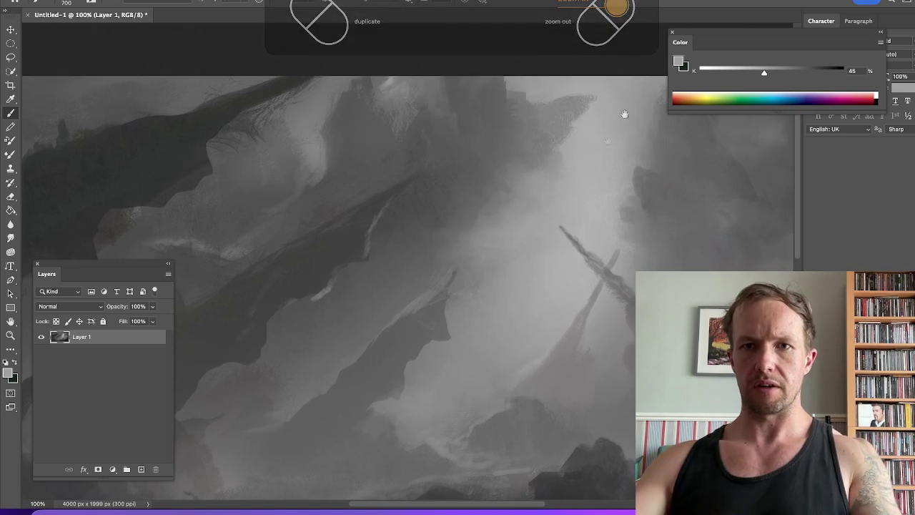
pyautogui.moveTo(530, 213); pyautogui.dragTo(449, 237)
pyautogui.press('l')
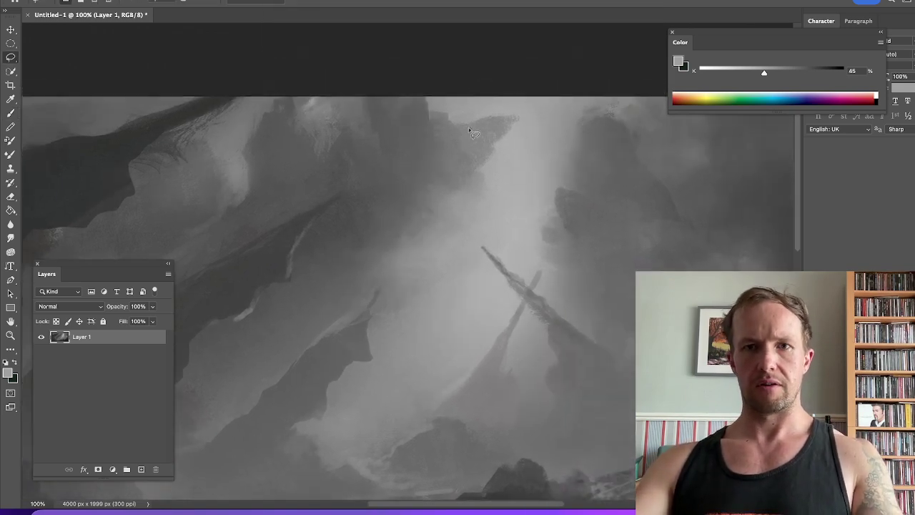
pyautogui.press('b')
pyautogui.rightClick(462, 143)
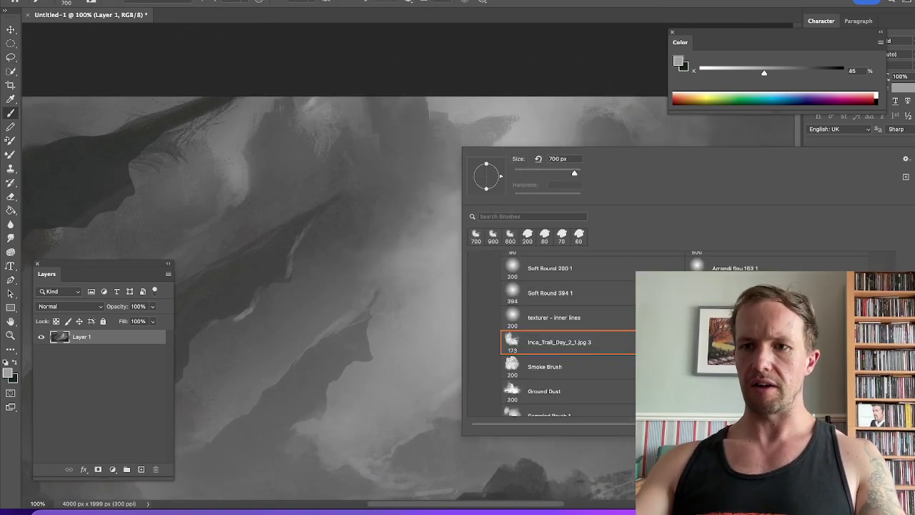
pyautogui.click(495, 317)
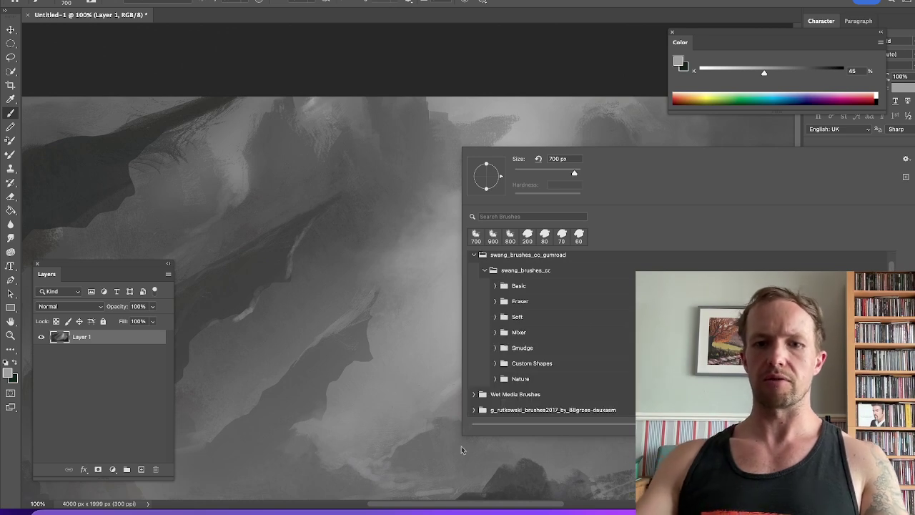
pyautogui.click(494, 286)
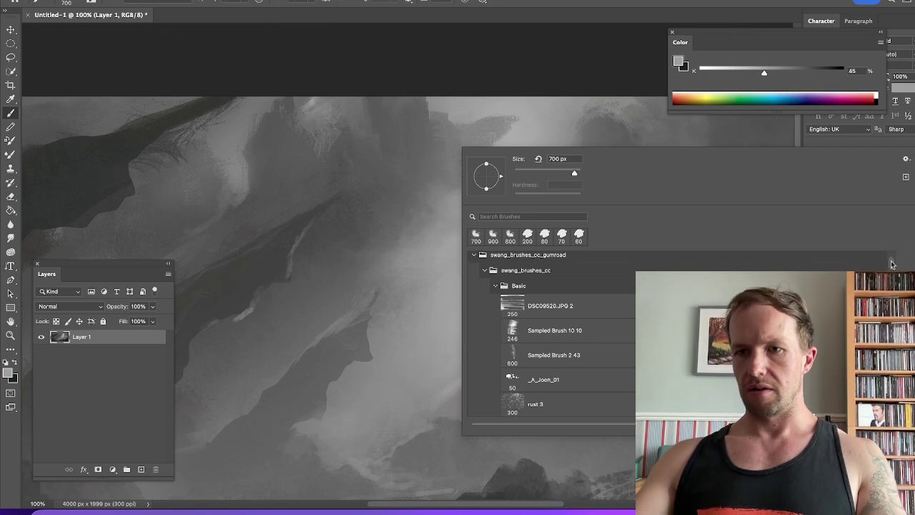
pyautogui.moveTo(892, 263); pyautogui.dragTo(891, 260)
pyautogui.click(573, 352)
pyautogui.click(551, 39)
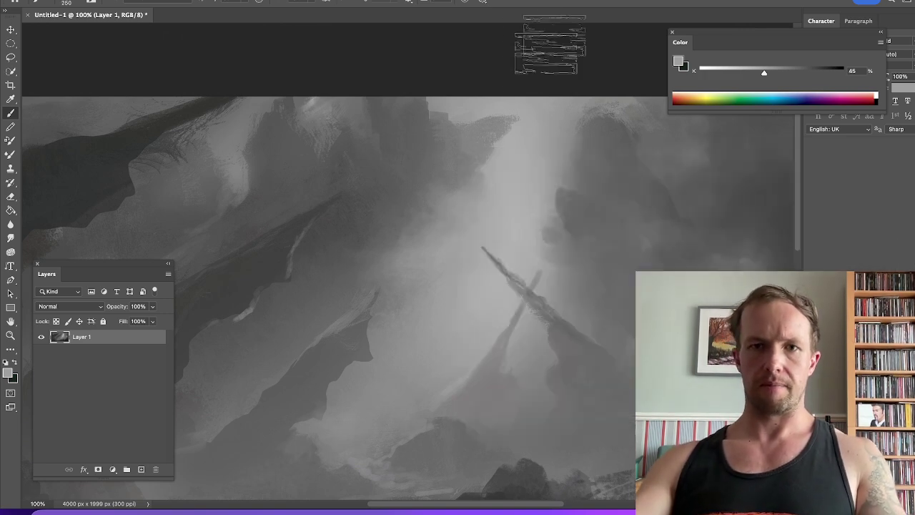
# Lasso the small rocky spur on the right edge of the light shaft, paint it with sampled 69% K grey, and deselect
pyautogui.press('l')
pyautogui.moveTo(586, 196)
pyautogui.mouseDown()
pyautogui.moveTo(567, 188)
pyautogui.moveTo(557, 208)
pyautogui.moveTo(577, 262)
pyautogui.moveTo(597, 214)
pyautogui.moveTo(548, 195)
pyautogui.moveTo(553, 183)
pyautogui.moveTo(569, 223)
pyautogui.mouseUp()
pyautogui.press('b')
pyautogui.keyDown('alt'); pyautogui.click(575, 206); pyautogui.keyUp('alt')
pyautogui.click(219, 1)
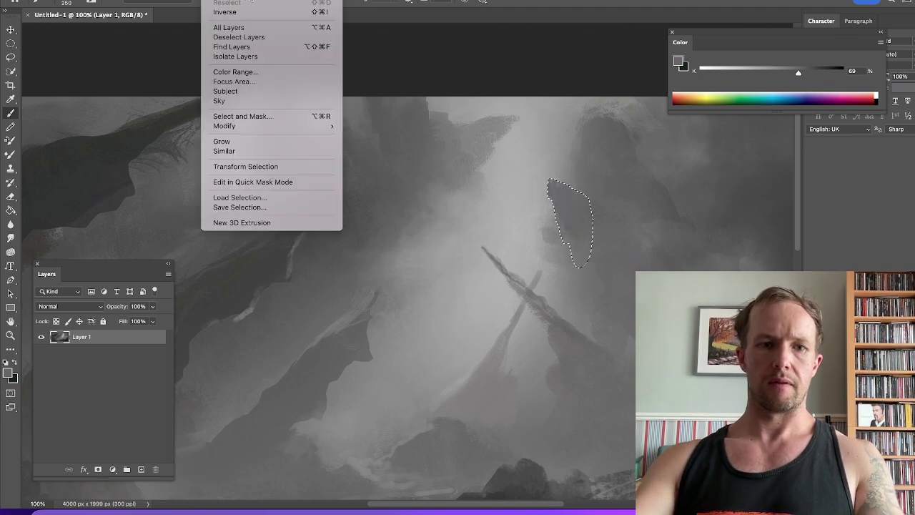
pyautogui.click(236, 0)
# Define the rounded peak right of the light shaft inside a lasso selection with 70% K grey, deselect, and paint below it with 69% K
pyautogui.press('l')
pyautogui.moveTo(618, 127)
pyautogui.mouseDown()
pyautogui.moveTo(586, 113)
pyautogui.moveTo(574, 146)
pyautogui.moveTo(568, 187)
pyautogui.moveTo(585, 207)
pyautogui.moveTo(621, 172)
pyautogui.moveTo(623, 151)
pyautogui.mouseUp()
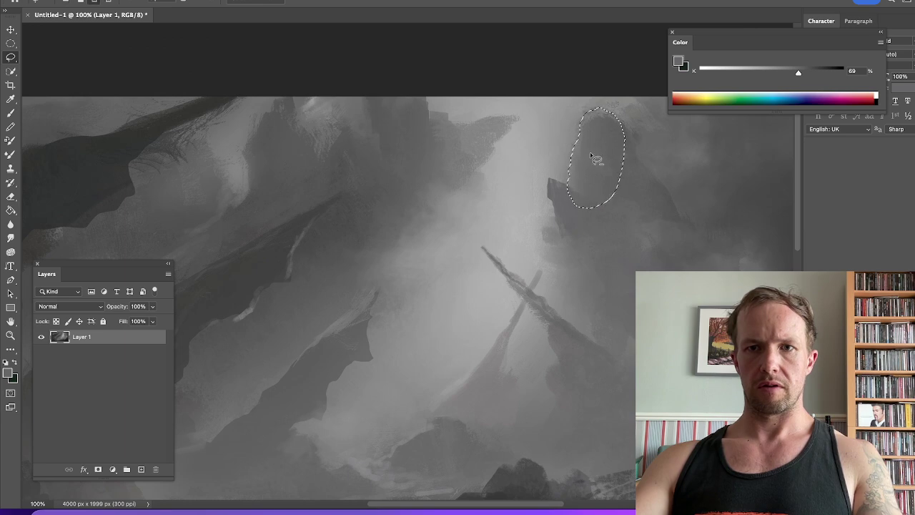
pyautogui.press('b')
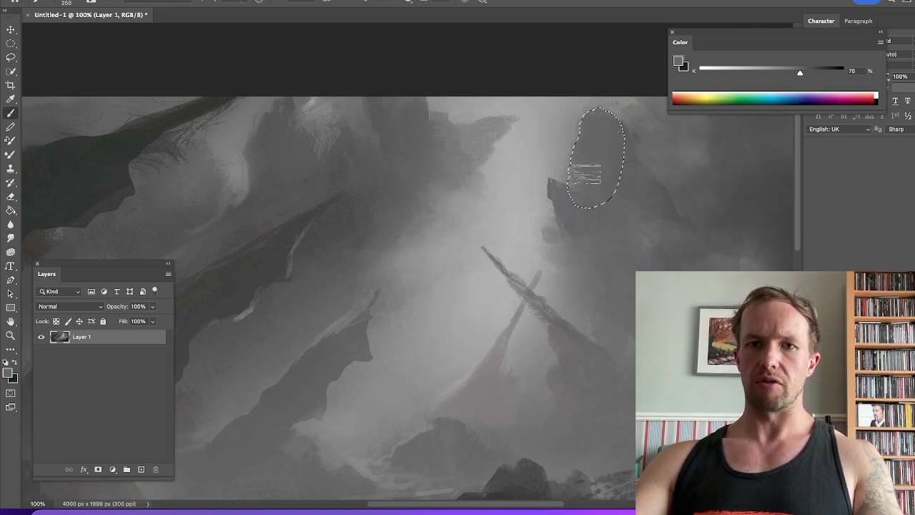
pyautogui.click(215, 1)
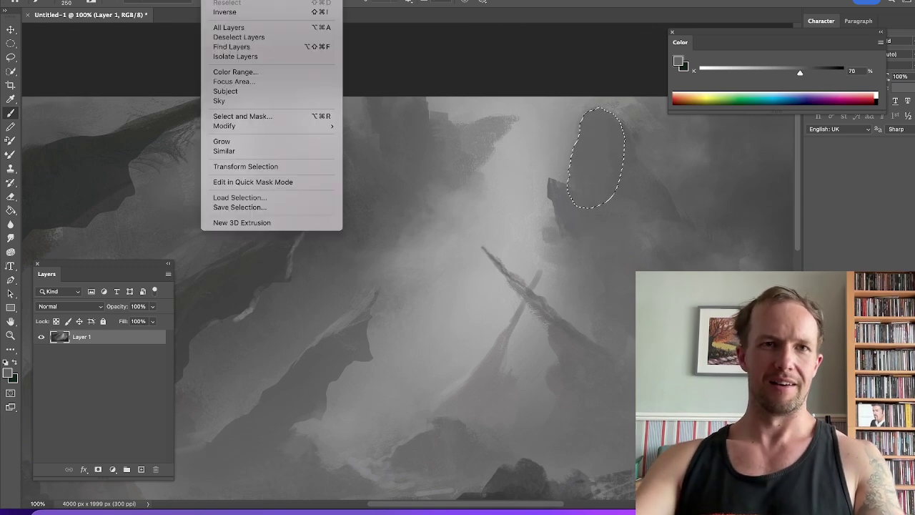
pyautogui.click(222, 1)
pyautogui.keyDown('alt'); pyautogui.click(585, 212); pyautogui.keyUp('alt')
pyautogui.moveTo(582, 233); pyautogui.dragTo(578, 275)
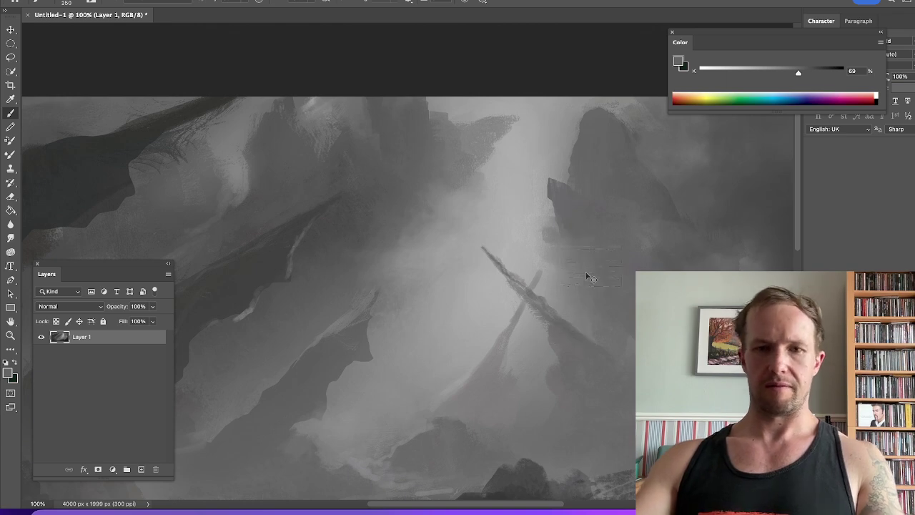
# Lasso the jagged cliff left of the light shaft and fill its pointed overhang with sampled 58–59% K greys
pyautogui.press('l')
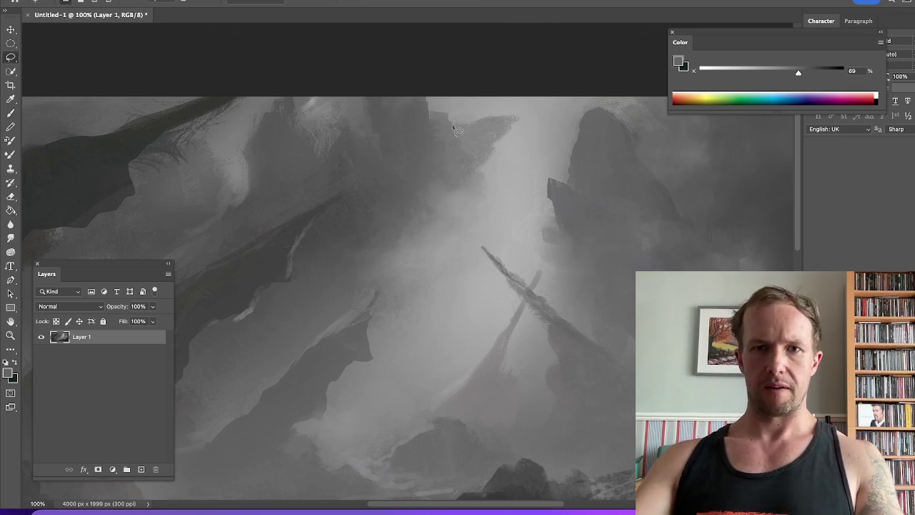
pyautogui.moveTo(427, 108)
pyautogui.mouseDown()
pyautogui.moveTo(464, 124)
pyautogui.moveTo(510, 113)
pyautogui.mouseUp()
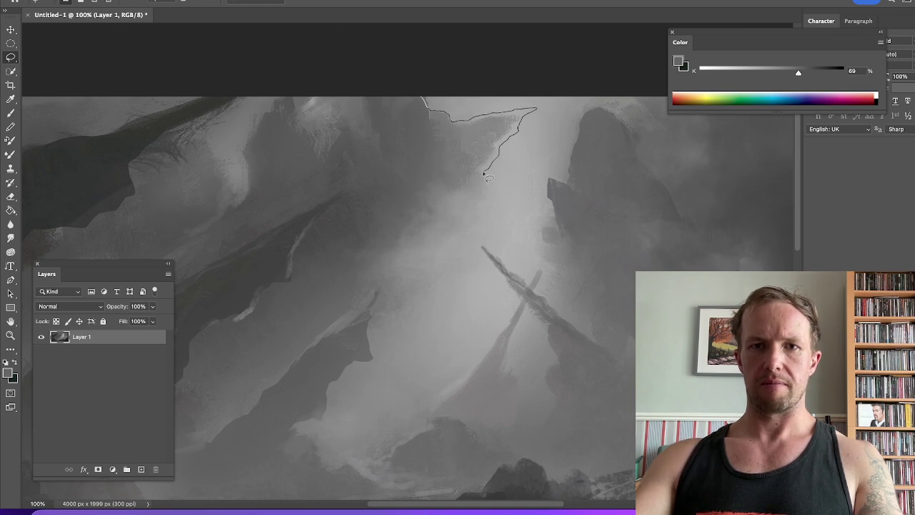
pyautogui.moveTo(482, 245)
pyautogui.mouseDown()
pyautogui.moveTo(401, 171)
pyautogui.moveTo(420, 100)
pyautogui.mouseUp()
pyautogui.press('b')
pyautogui.keyDown('alt'); pyautogui.click(485, 129); pyautogui.keyUp('alt')
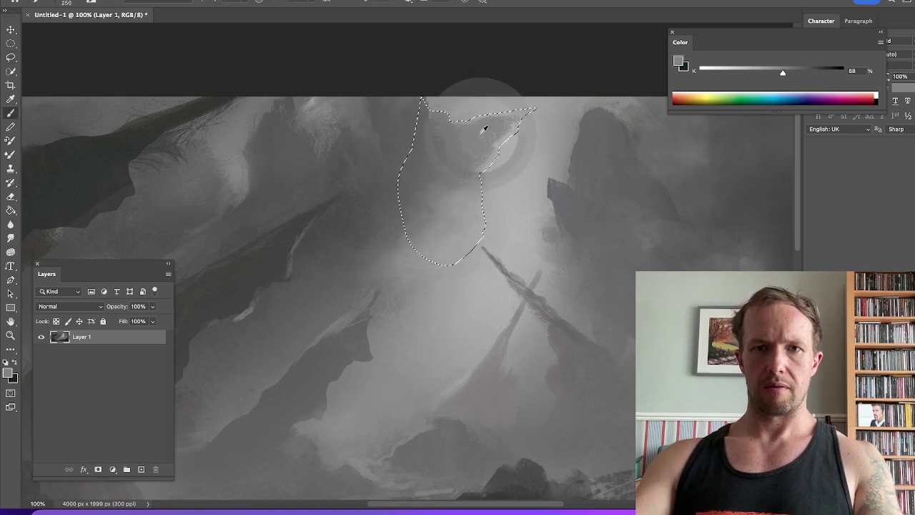
pyautogui.keyDown('alt'); pyautogui.click(466, 162); pyautogui.keyUp('alt')
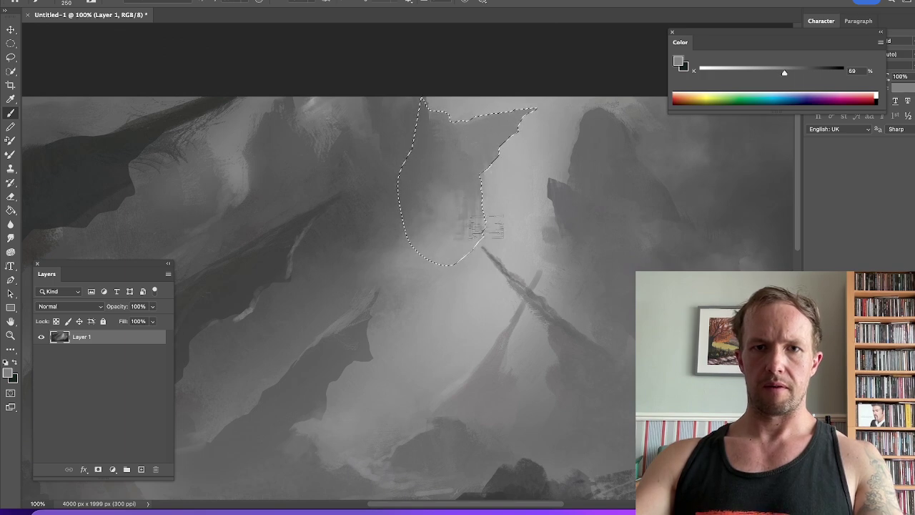
# Texture the lower face of the selected cliff with sampled 68%, 63% and 51% K greys, and deselect
pyautogui.keyDown('alt'); pyautogui.click(450, 207); pyautogui.keyUp('alt')
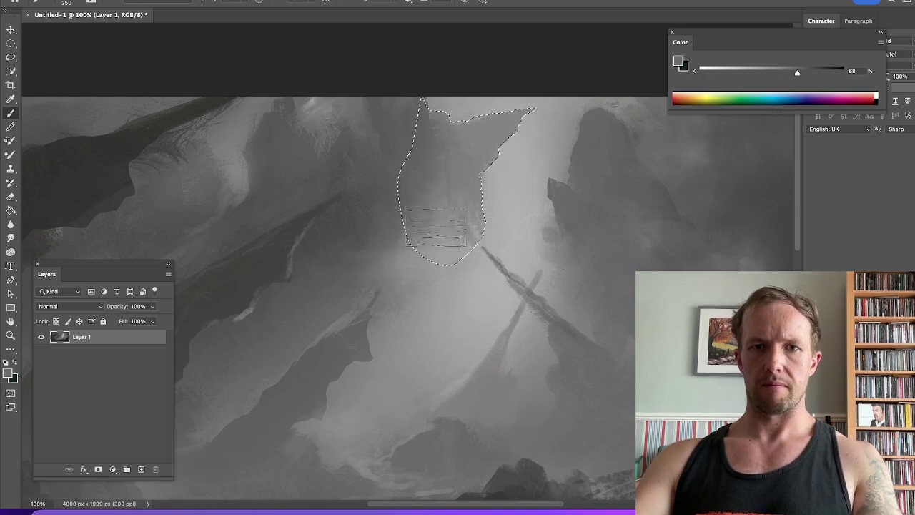
pyautogui.moveTo(439, 246); pyautogui.dragTo(434, 280)
pyautogui.keyDown('alt'); pyautogui.click(436, 139); pyautogui.keyUp('alt')
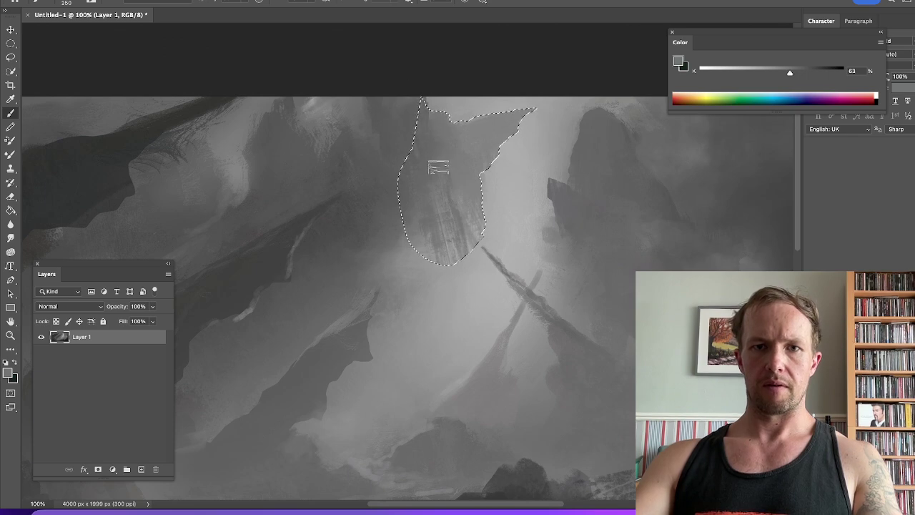
pyautogui.keyDown('alt'); pyautogui.click(433, 254); pyautogui.keyUp('alt')
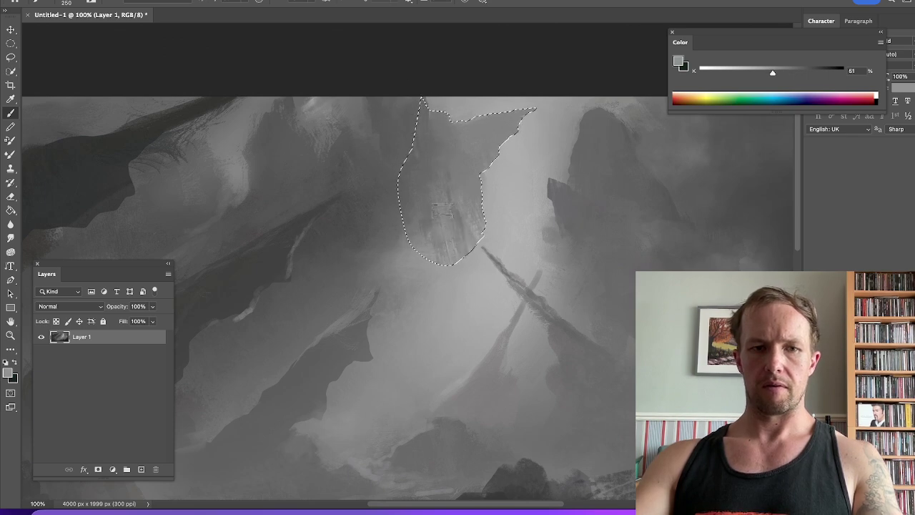
pyautogui.click(215, 0)
pyautogui.click(226, 2)
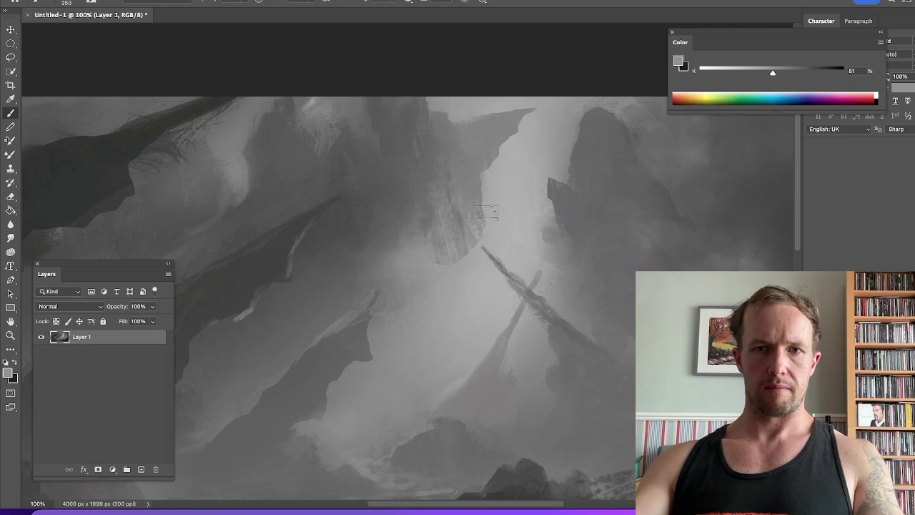
# Blend the cliff's hard lower edge into the mist with the Mixer Brush, enlarging it to 150 and 176 px
pyautogui.hotkey('shift', 'b')
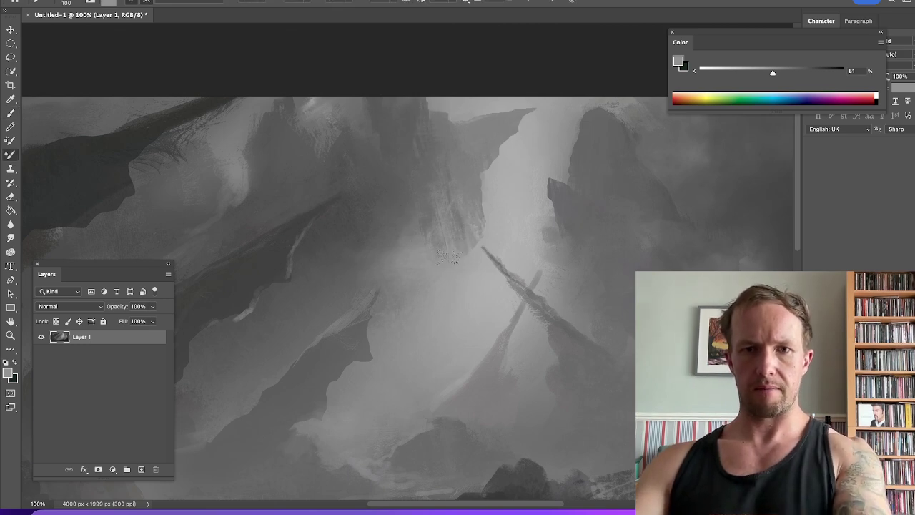
pyautogui.press(']')
pyautogui.press(']')
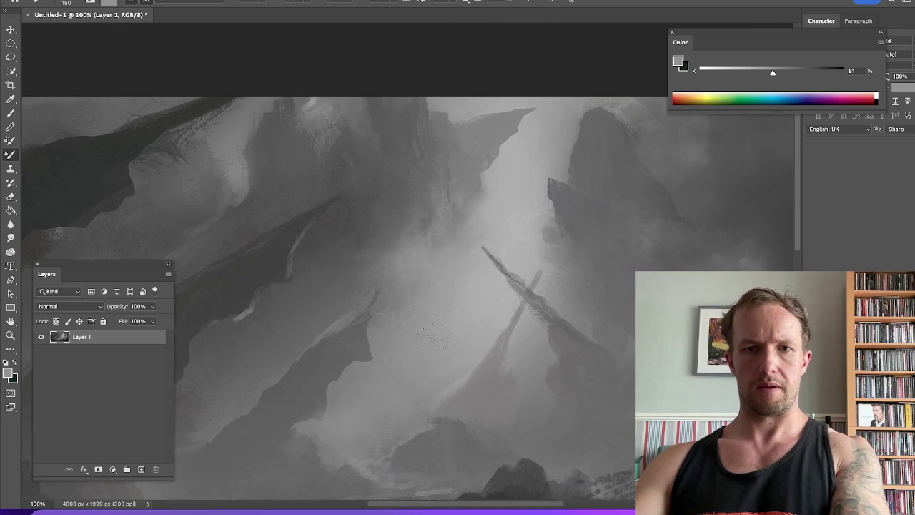
pyautogui.press(']')
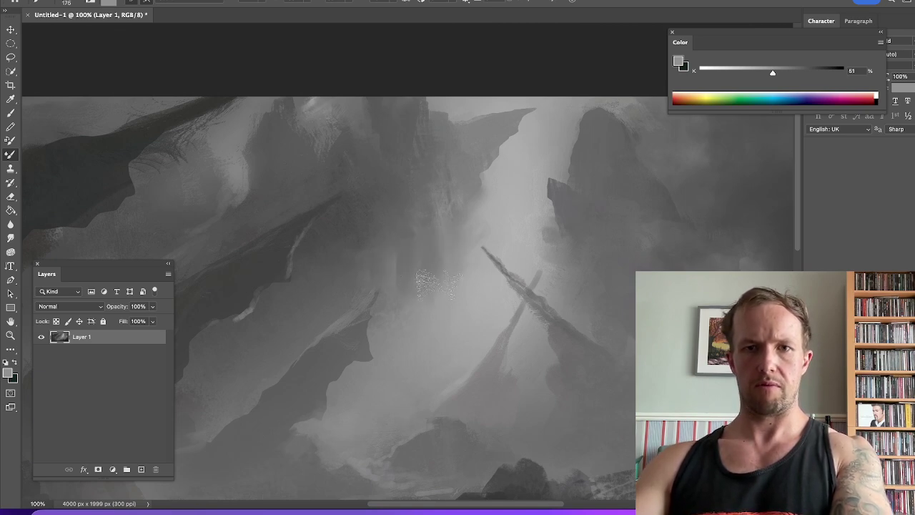
pyautogui.press('[')
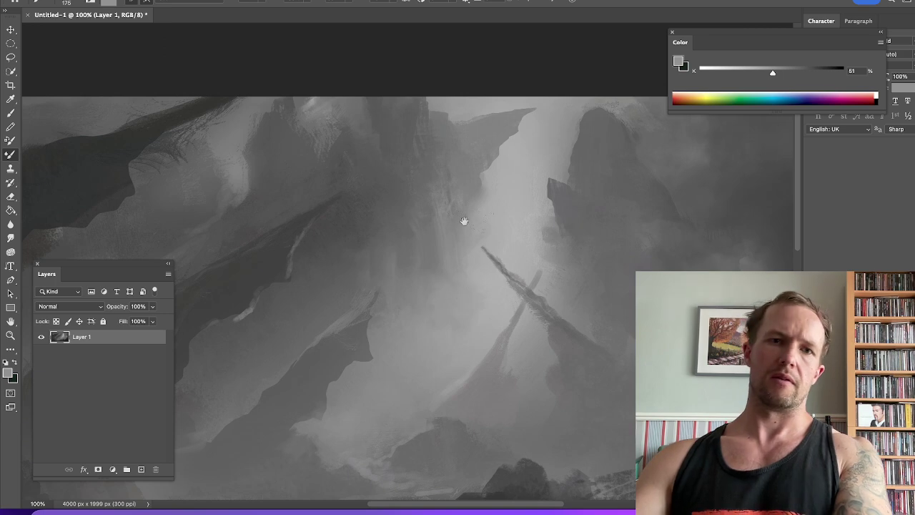
# Lasso the dark diagonal ridge left of centre and repaint its upper part with sampled 82% K grey
pyautogui.scroll(-2, 466, 218)
pyautogui.hscroll(-5, 465, 218)
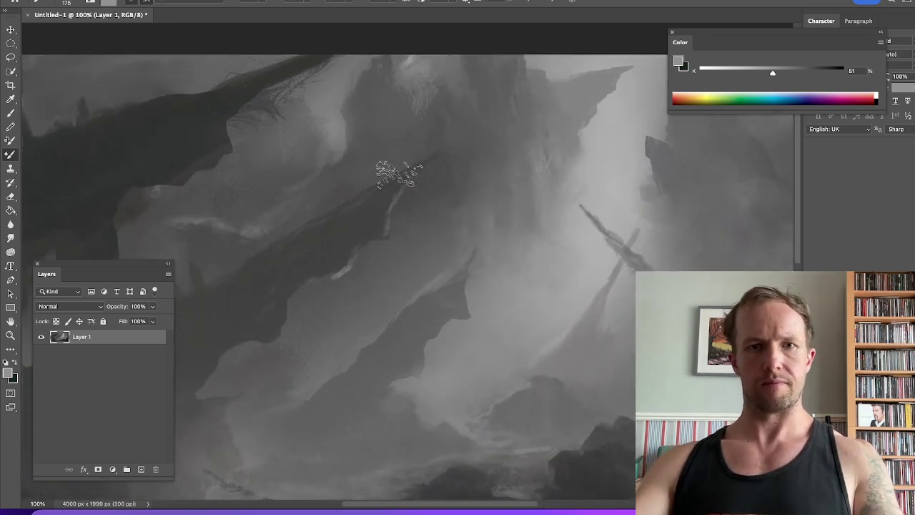
pyautogui.press('l')
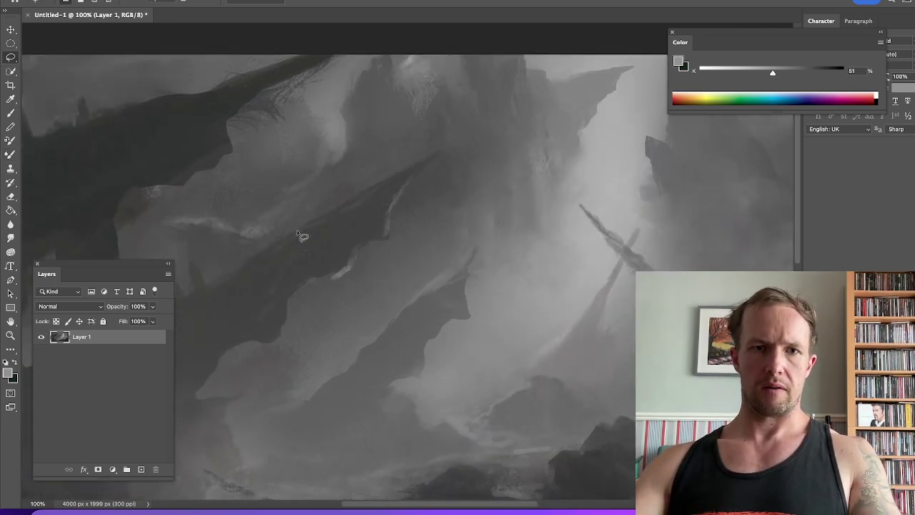
pyautogui.moveTo(278, 241)
pyautogui.mouseDown()
pyautogui.moveTo(476, 132)
pyautogui.moveTo(405, 193)
pyautogui.moveTo(388, 241)
pyautogui.moveTo(370, 245)
pyautogui.moveTo(340, 284)
pyautogui.moveTo(307, 287)
pyautogui.moveTo(281, 335)
pyautogui.moveTo(210, 361)
pyautogui.moveTo(197, 320)
pyautogui.moveTo(276, 242)
pyautogui.mouseUp()
pyautogui.press('b')
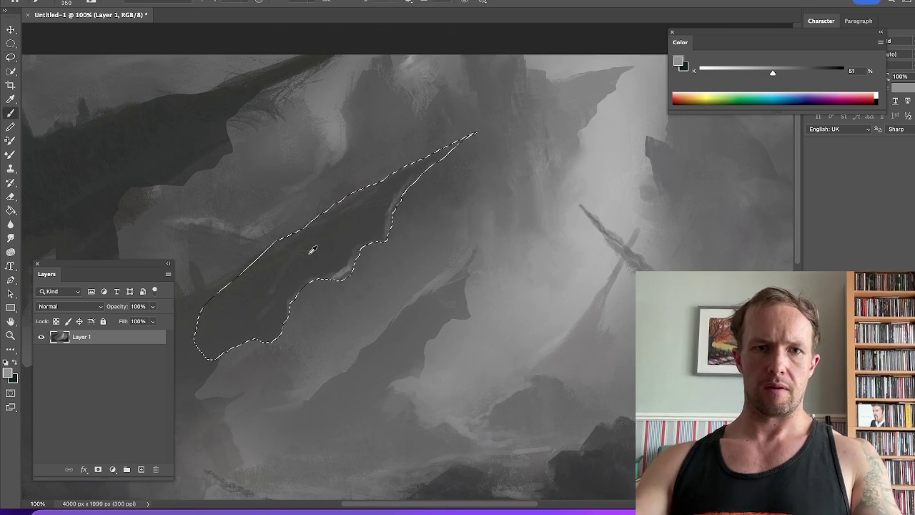
pyautogui.keyDown('alt'); pyautogui.click(265, 266); pyautogui.keyUp('alt')
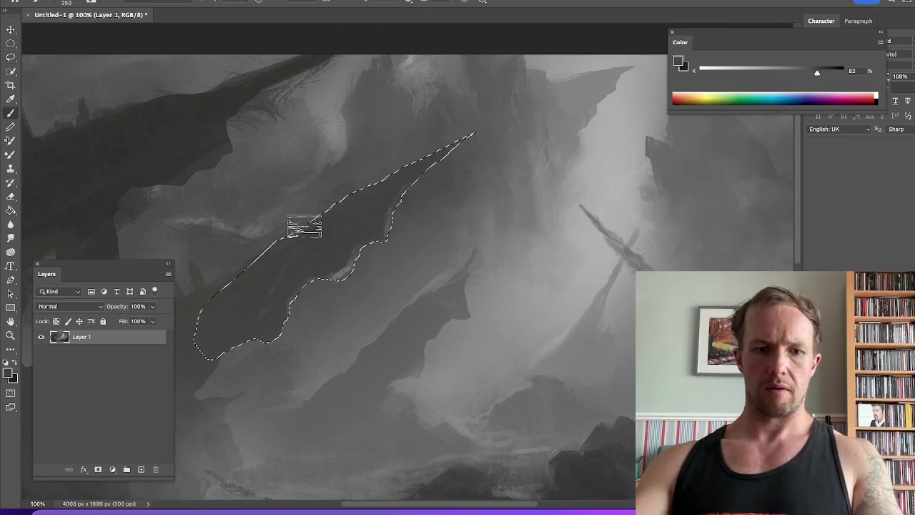
# Invert the ridge selection and choose a round brush from the General Brushes group
pyautogui.click(216, 0)
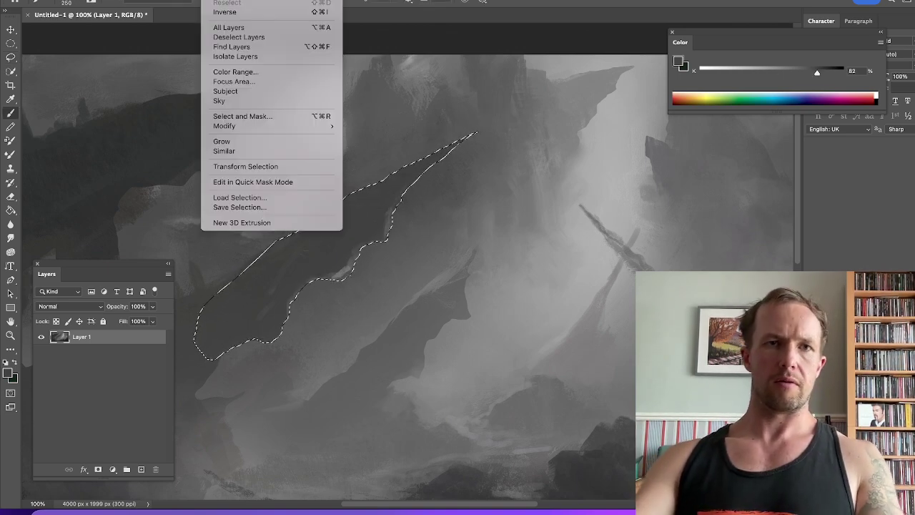
pyautogui.click(235, 13)
pyautogui.rightClick(426, 180)
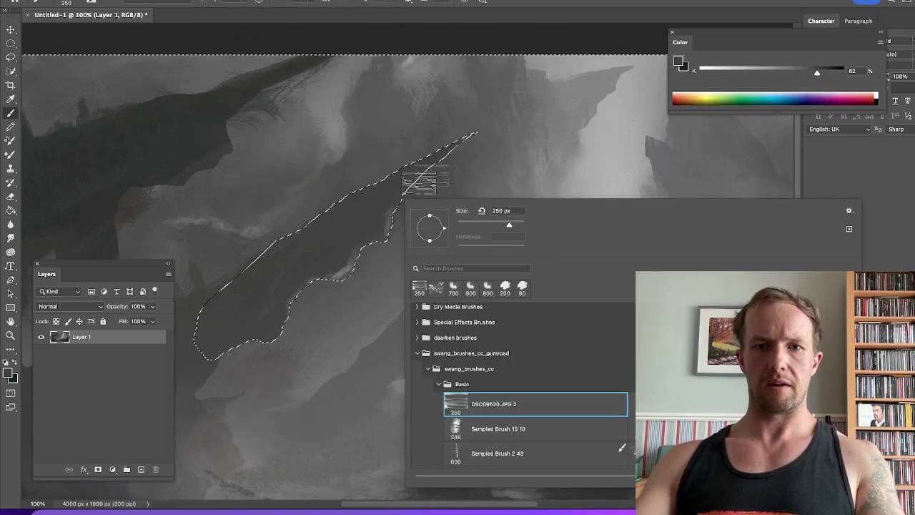
pyautogui.scroll(1, 426, 323)
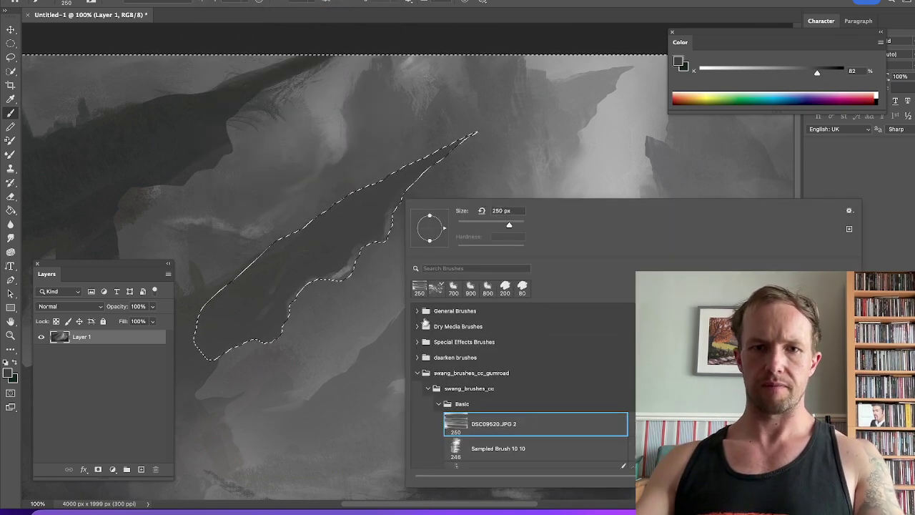
pyautogui.click(422, 312)
pyautogui.click(492, 407)
# Soften the haze around the diagonal ridge with sampled 61% and 58% K greys at 400 px, and deselect
pyautogui.keyDown('alt'); pyautogui.click(557, 118); pyautogui.keyUp('alt')
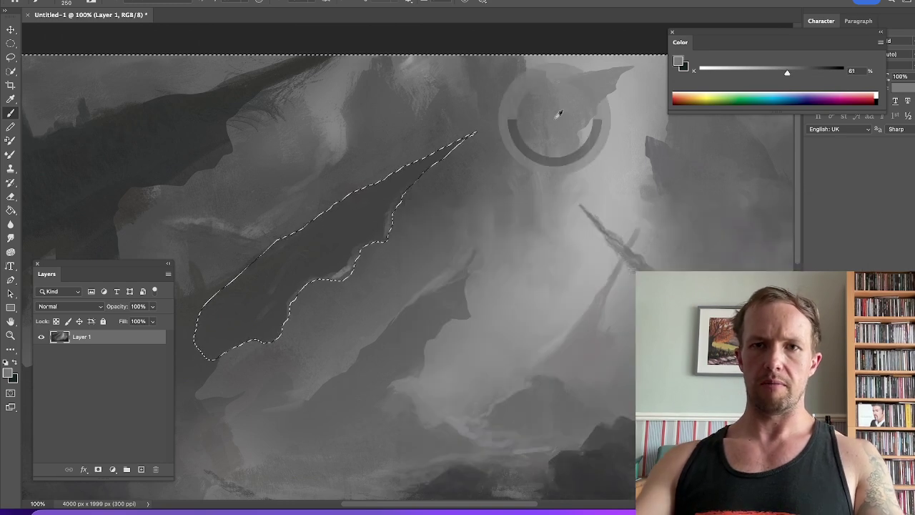
pyautogui.press(']')
pyautogui.press(']')
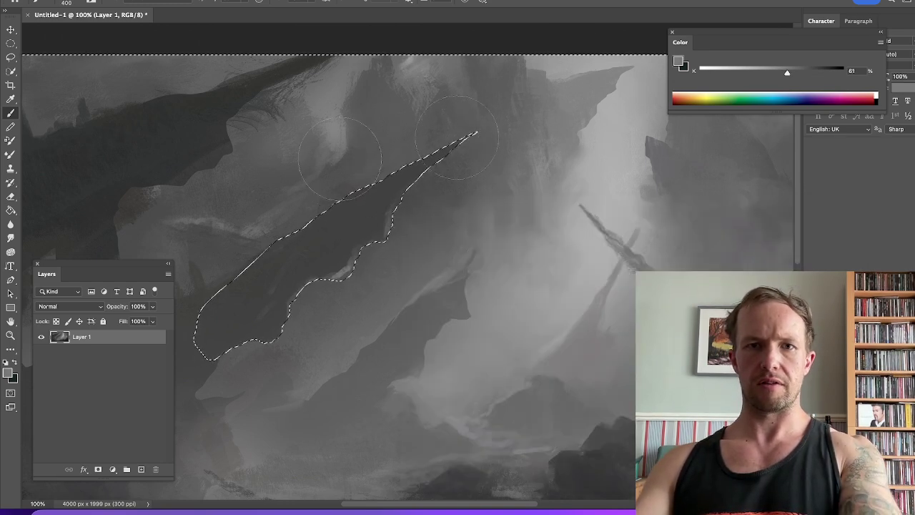
pyautogui.keyDown('alt'); pyautogui.click(262, 179); pyautogui.keyUp('alt')
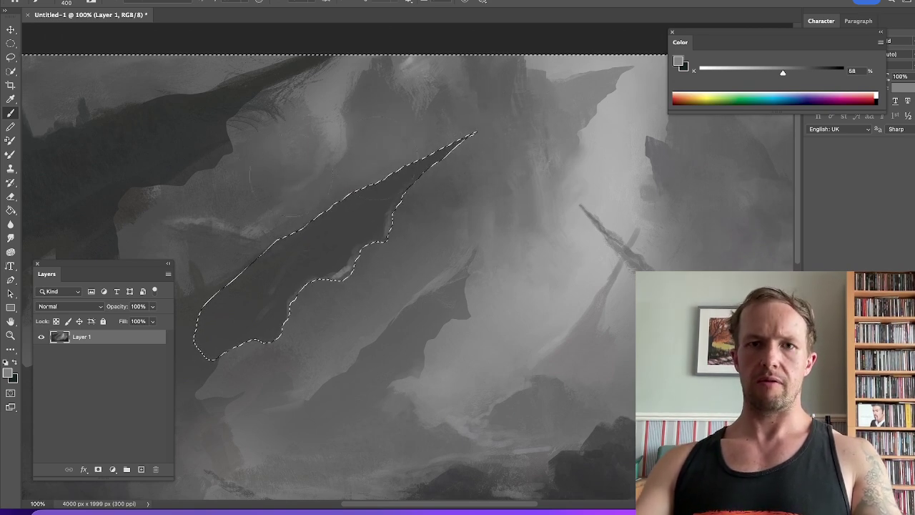
pyautogui.click(248, 1)
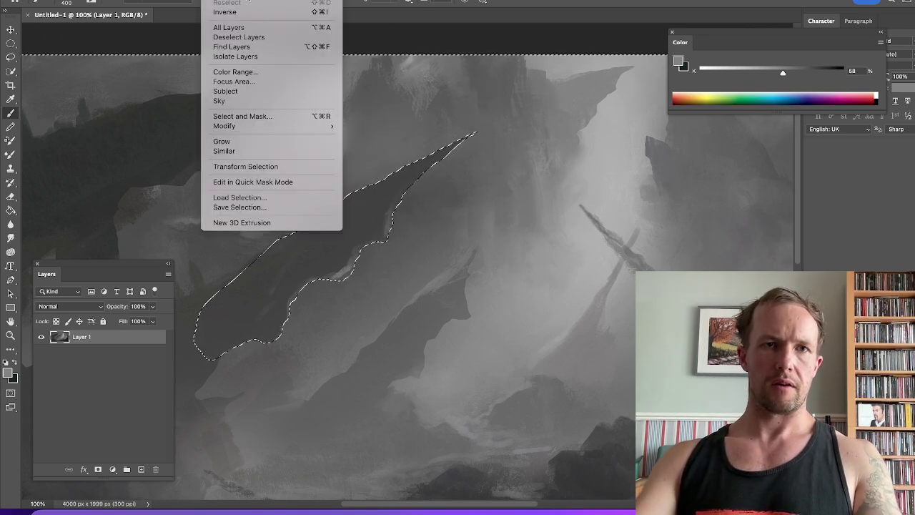
pyautogui.click(248, 1)
# Review the whole painting at 33.3% zoom and switch to the OBS window
pyautogui.press('super+minus')
pyautogui.press('super+minus')
pyautogui.press('super+minus')
pyautogui.moveTo(457, 275); pyautogui.dragTo(477, 207)
pyautogui.click(535, 512)
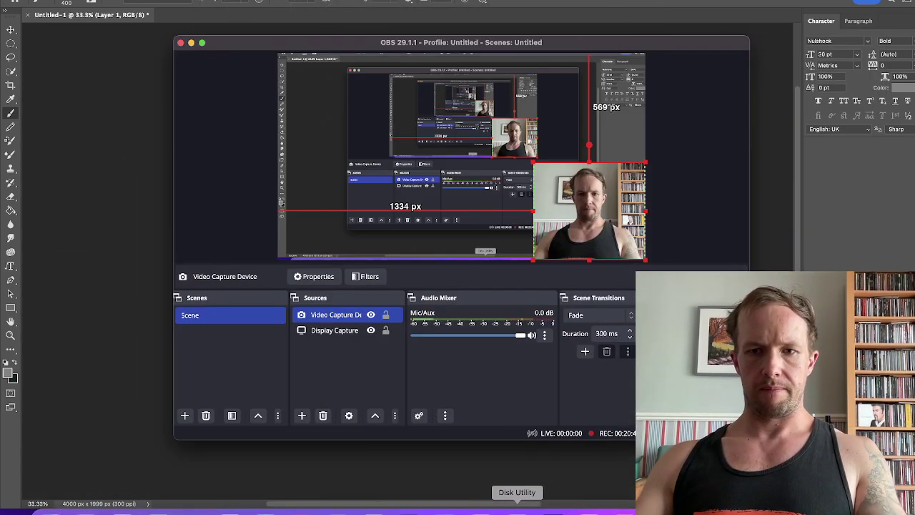
# Minimise the OBS window and return to the painting in Photoshop
pyautogui.click(191, 43)
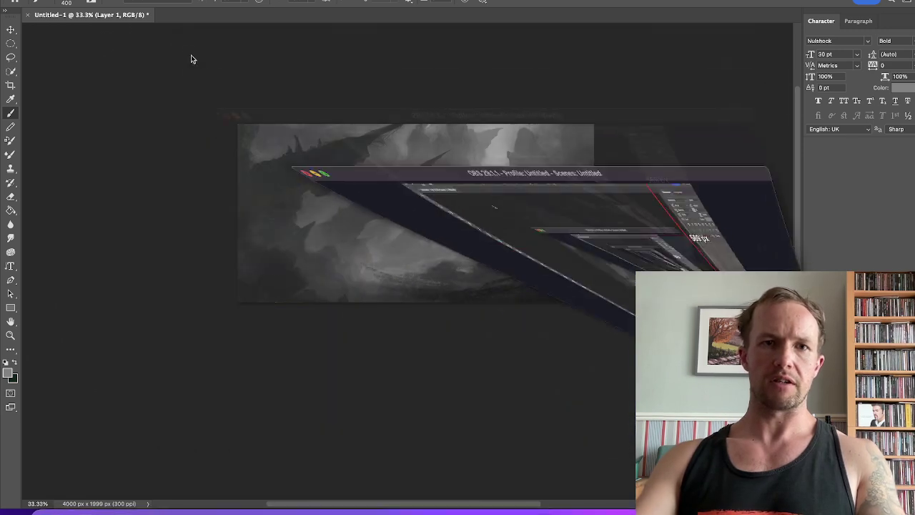
pyautogui.click(644, 174)
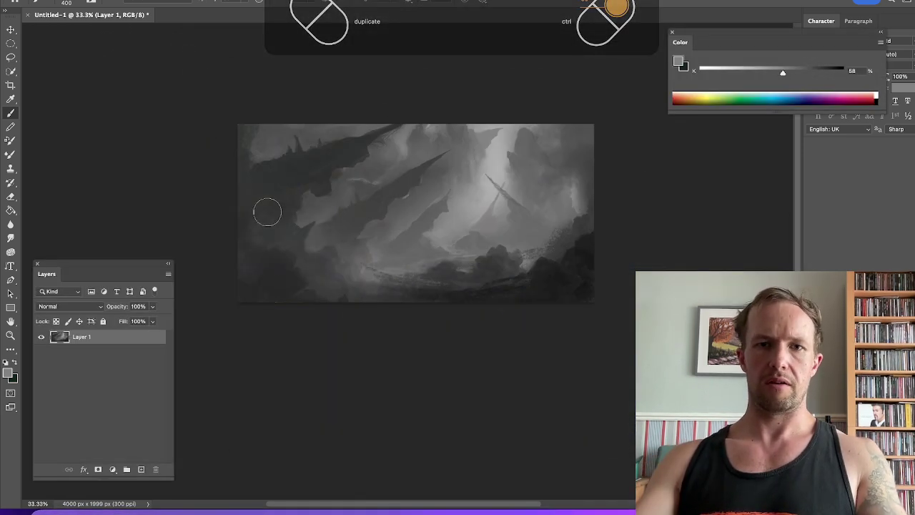
pyautogui.hotkey('ctrl', '=')
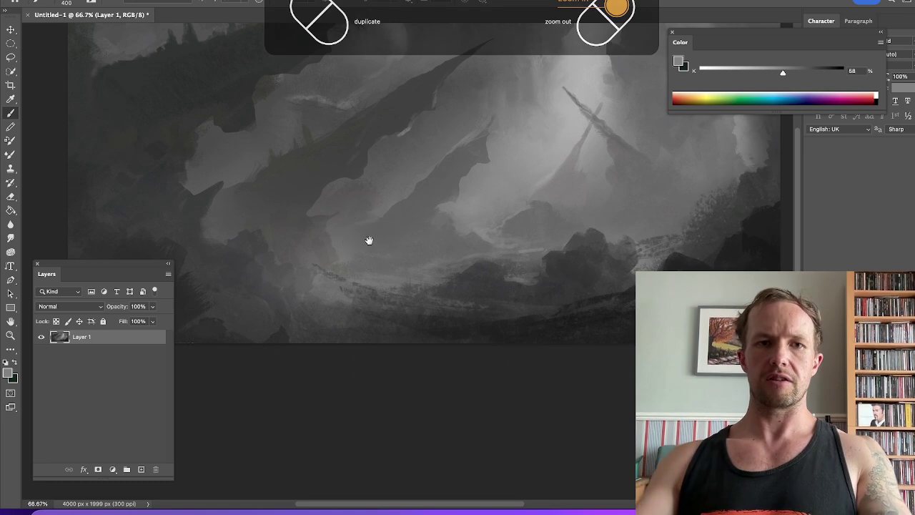
# Darken the painting's upper left edge with a sampled 89% K grey and the soft brush at 600 px
pyautogui.moveTo(294, 269); pyautogui.dragTo(442, 321)
pyautogui.keyDown('alt'); pyautogui.click(294, 345); pyautogui.keyUp('alt')
pyautogui.press(']')
pyautogui.press(']')
pyautogui.moveTo(251, 133); pyautogui.dragTo(241, 203)
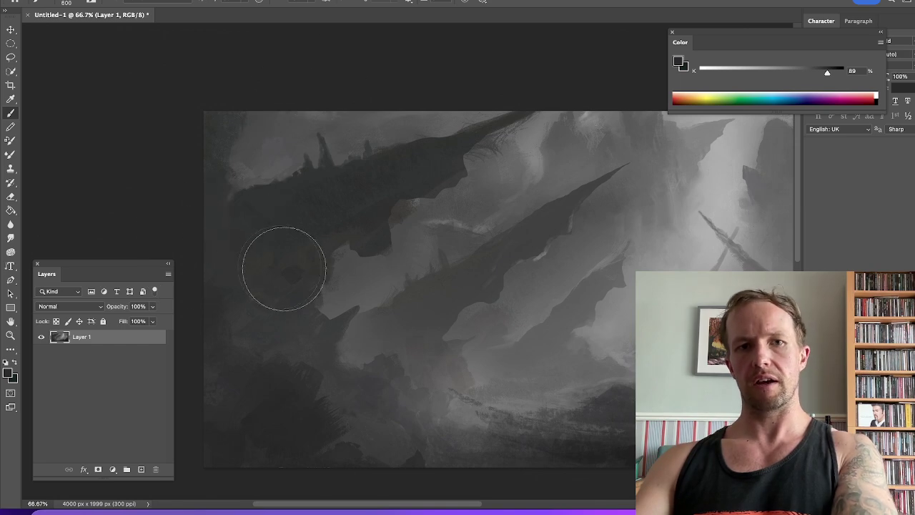
# Set the painting colour to 94% K and enlarge the soft brush to 1100 px
pyautogui.moveTo(350, 175); pyautogui.dragTo(272, 97)
pyautogui.press('super+minus')
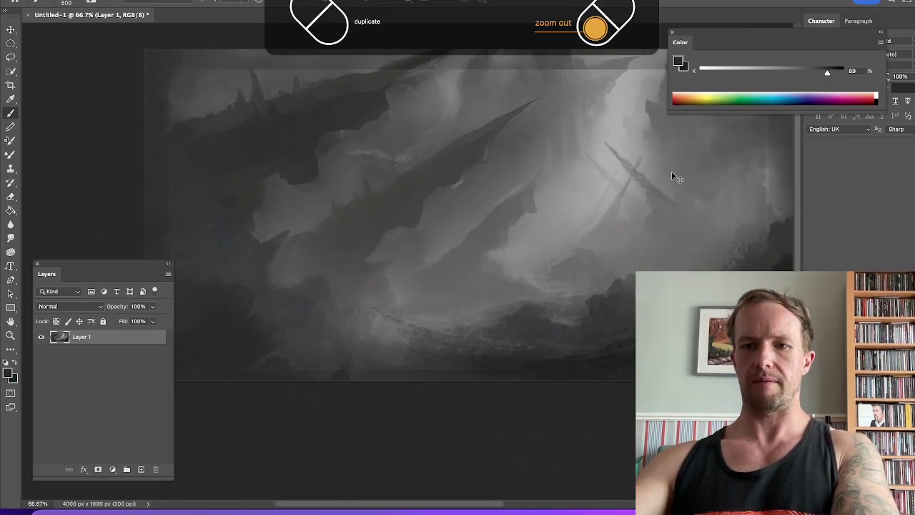
pyautogui.press('super+minus')
pyautogui.press('super+minus')
pyautogui.click(835, 73)
pyautogui.press(']')
pyautogui.press(']')
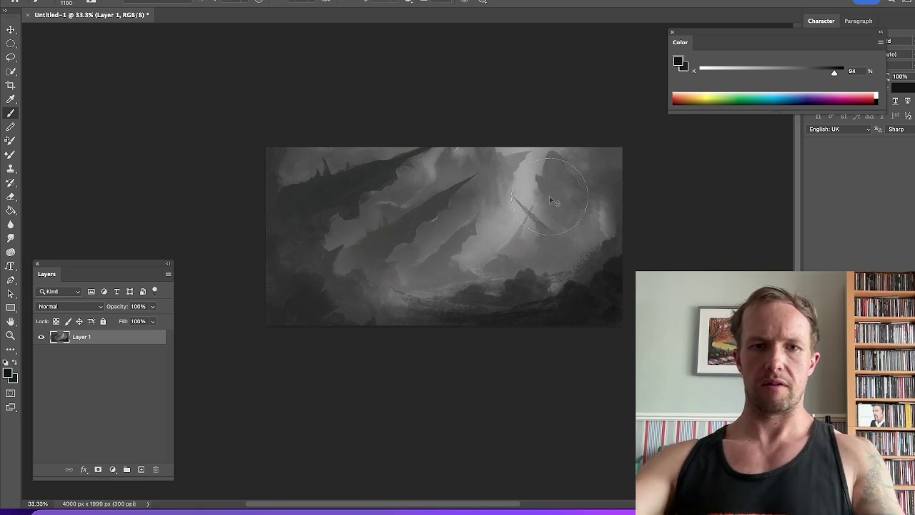
# Choose the recently used 200 px textured brush, sample a 50% K grey from the bright mist, and undo the last stroke
pyautogui.hotkey('ctrl', '+')
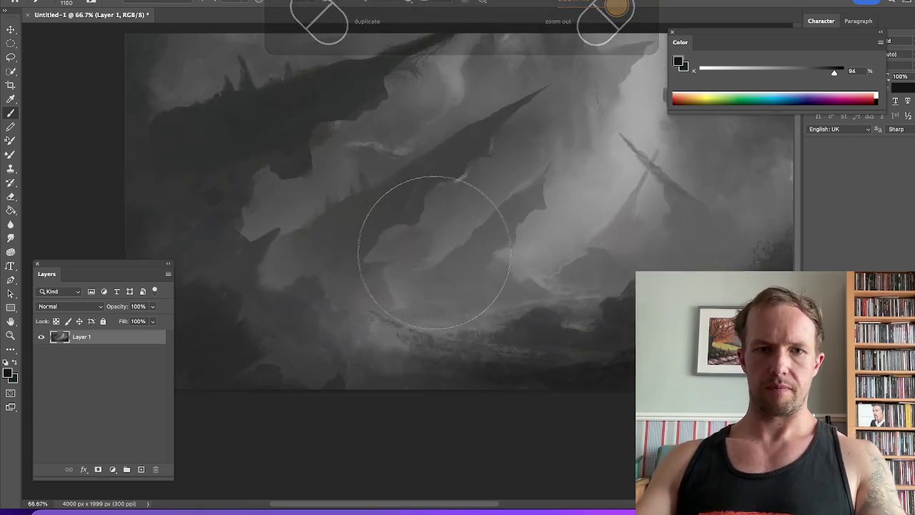
pyautogui.rightClick(429, 264)
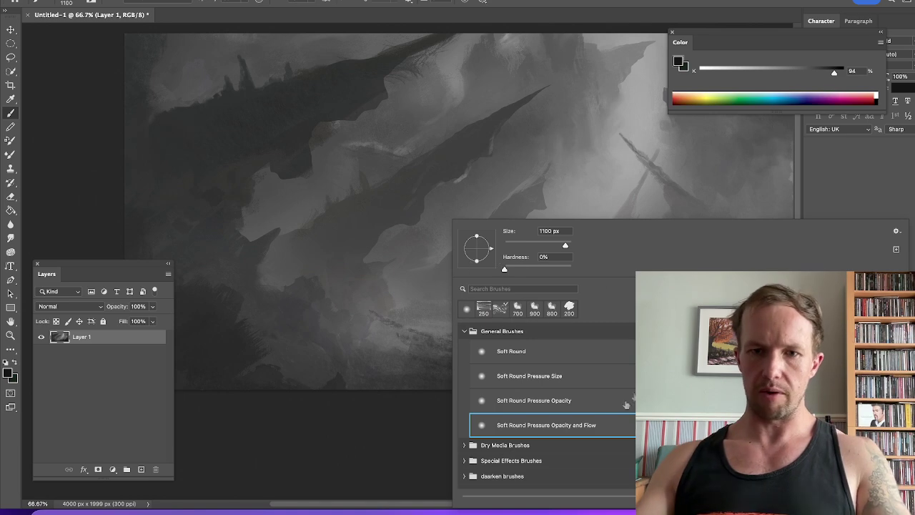
pyautogui.click(465, 333)
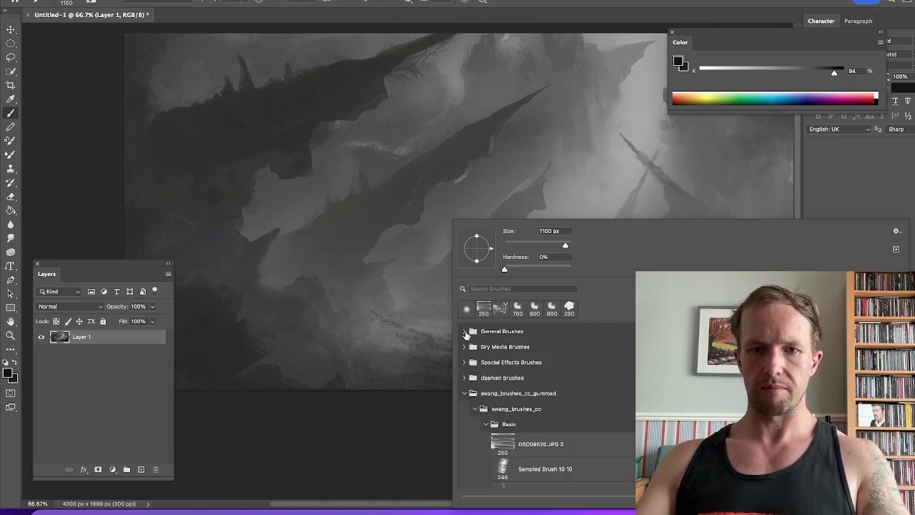
pyautogui.scroll(-8, 548, 400)
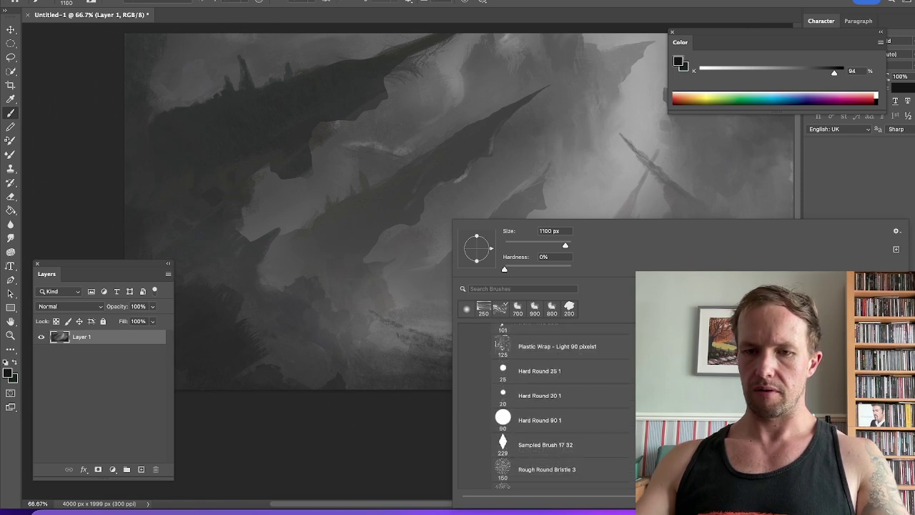
pyautogui.scroll(-4, 547, 401)
pyautogui.click(570, 309)
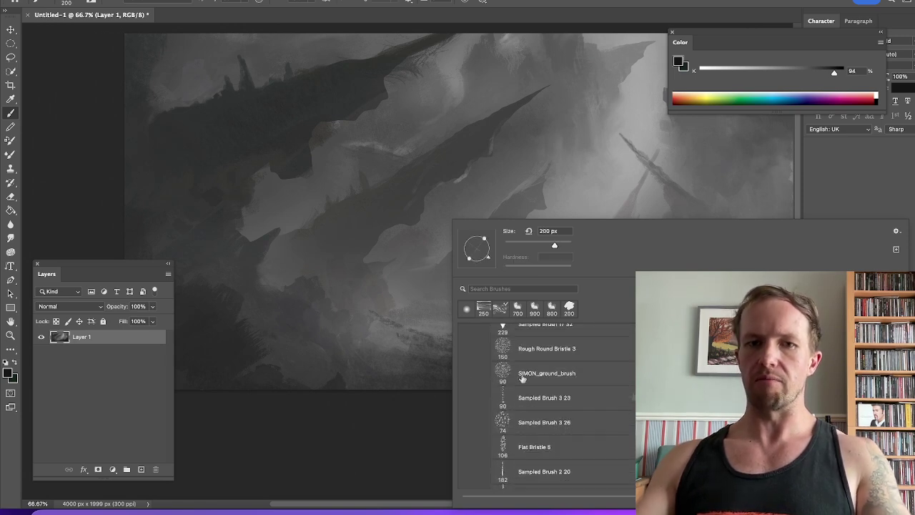
pyautogui.keyDown('alt'); pyautogui.click(585, 192); pyautogui.keyUp('alt')
pyautogui.press('super+z')
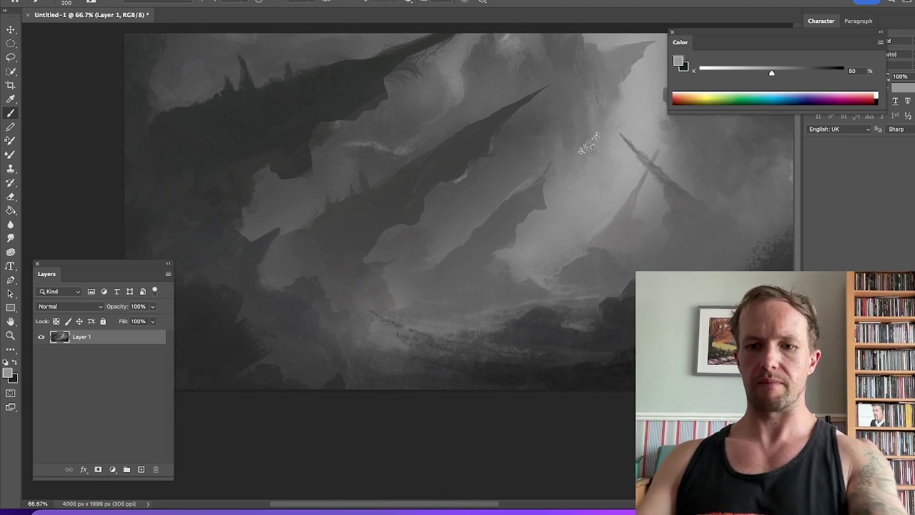
# Paint 50% K highlights along the lower-left rocks and valley floor with the textured brush reduced to about 46 px
pyautogui.press('[')
pyautogui.press('[')
pyautogui.press('[')
pyautogui.press('[')
pyautogui.press('[')
pyautogui.press('[')
pyautogui.press('[')
pyautogui.press('[')
pyautogui.press('[')
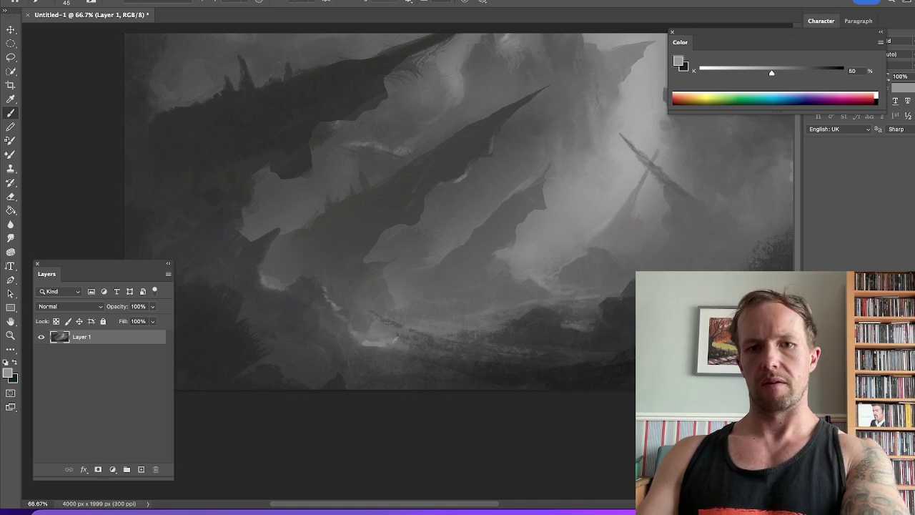
pyautogui.moveTo(404, 337); pyautogui.dragTo(429, 334)
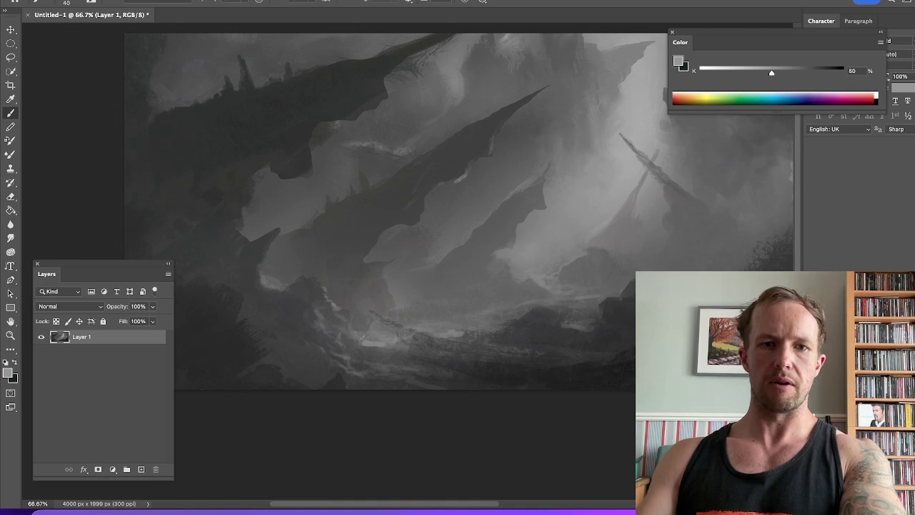
# Refine the bright rim of the lower-left rocks and the valley highlights with the textured brush at 30 and 36 px
pyautogui.press('[')
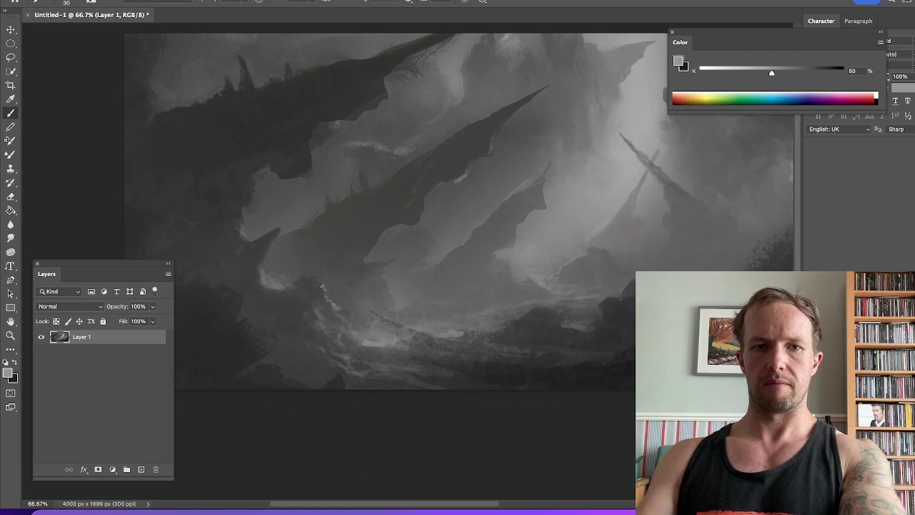
pyautogui.press(']')
pyautogui.press(']')
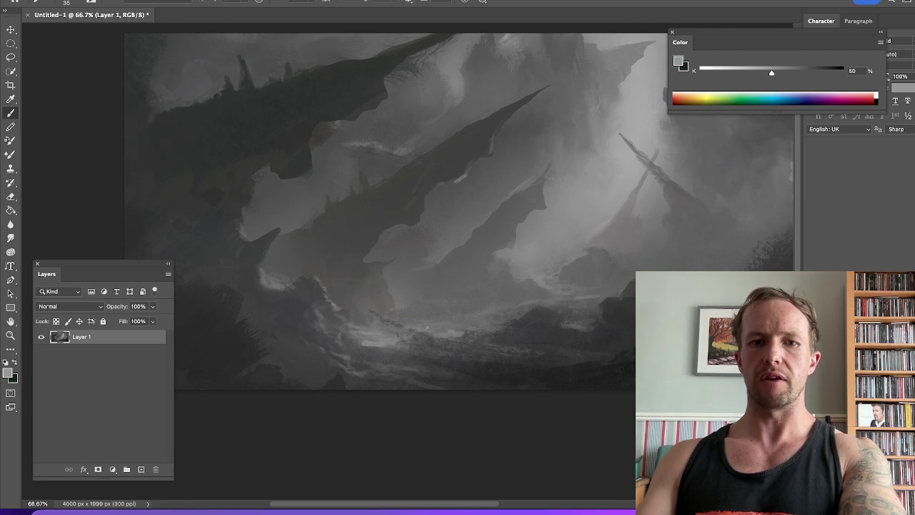
pyautogui.press(']')
pyautogui.press(']')
pyautogui.press(']')
pyautogui.press(']')
pyautogui.press(']')
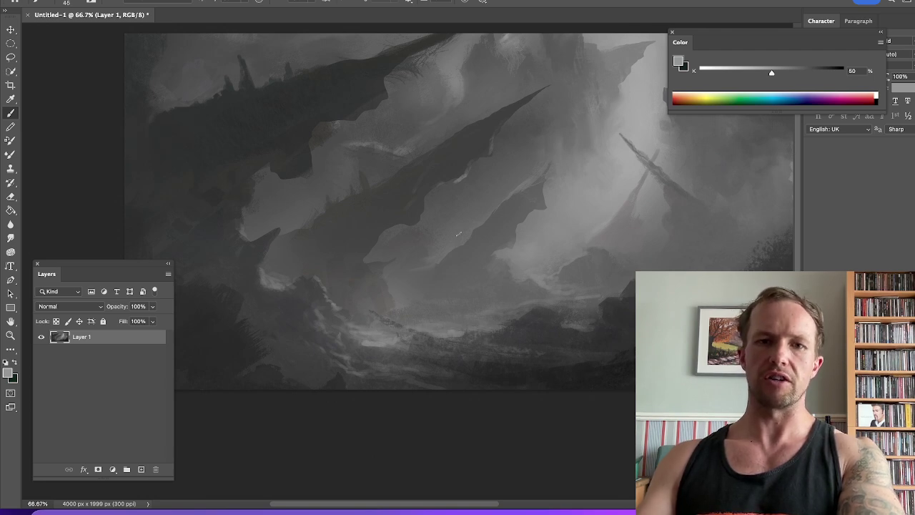
pyautogui.moveTo(283, 245); pyautogui.dragTo(443, 285)
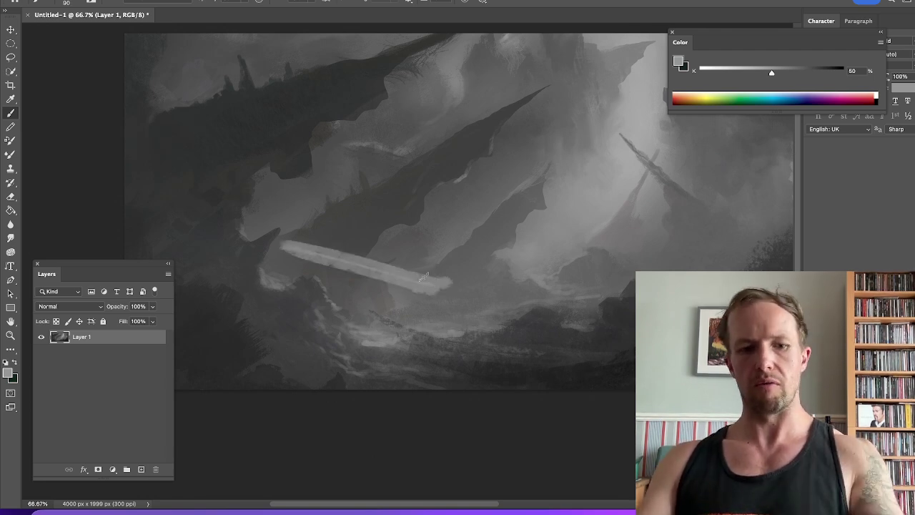
pyautogui.hotkey('ctrl', 'z')
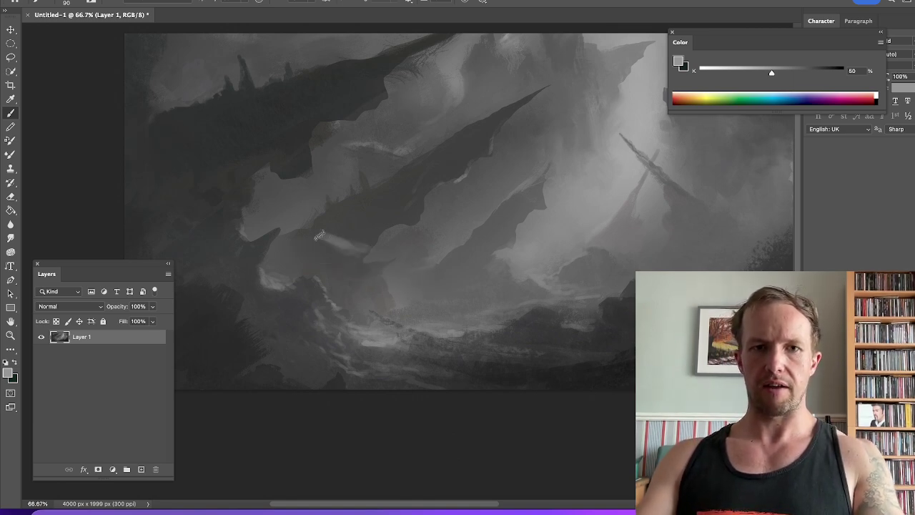
pyautogui.press('super+z')
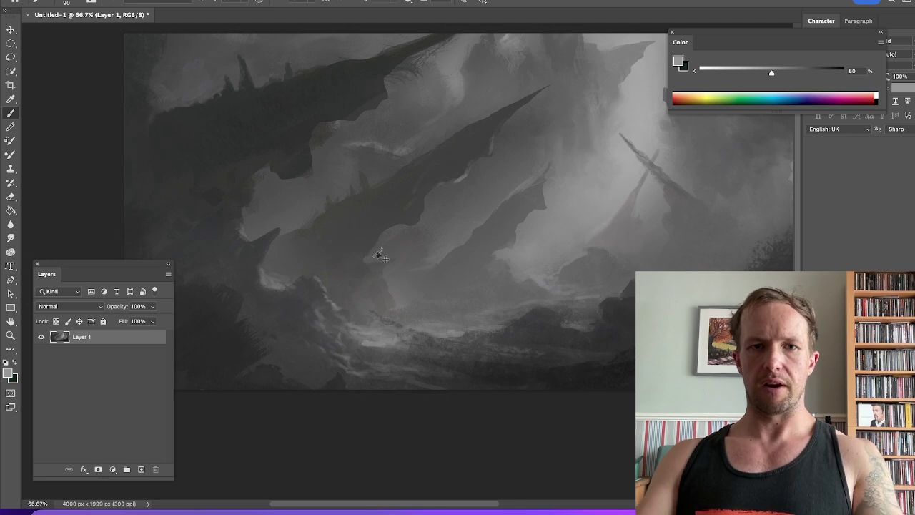
# Reduce the textured brush to 30 px and add light streaks along the valley floor near the central rocks
pyautogui.press('[')
pyautogui.press('[')
pyautogui.press('[')
pyautogui.press('[')
pyautogui.press('[')
pyautogui.press('[')
pyautogui.press('[')
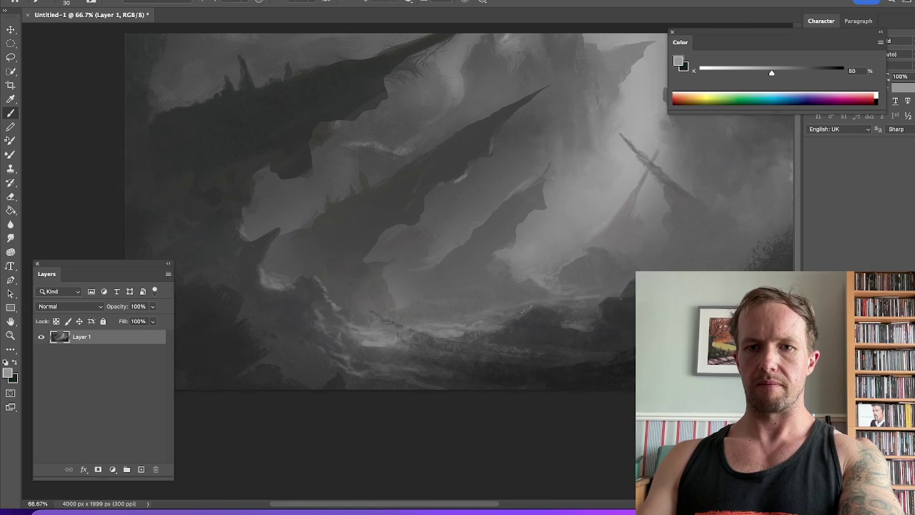
# Paint light textured mist between the central boulders and the right-hand rocks at 36 and 30 px
pyautogui.hscroll(5, 585, 285)
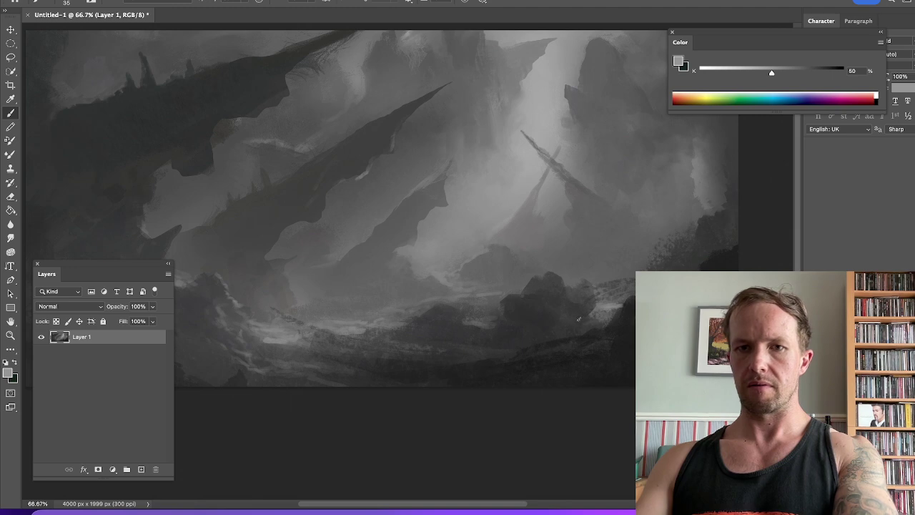
pyautogui.press('[')
pyautogui.press('[')
pyautogui.press('[')
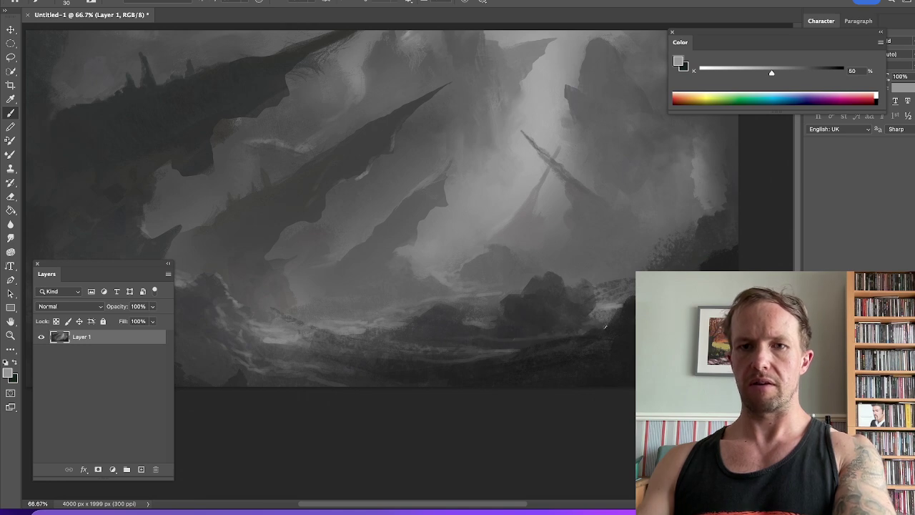
# Choose the Soft Round Pressure Opacity and Flow brush from the General Brushes group
pyautogui.moveTo(524, 260); pyautogui.dragTo(576, 290)
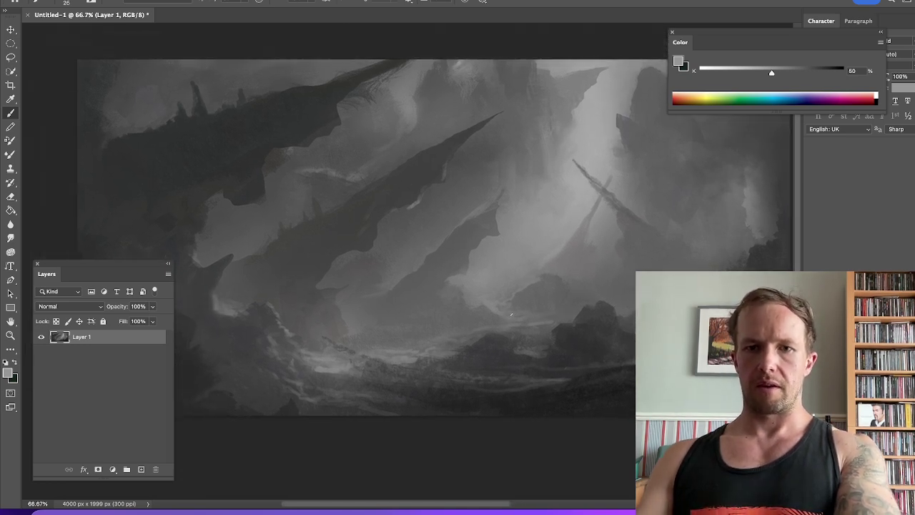
pyautogui.moveTo(315, 243); pyautogui.dragTo(447, 286)
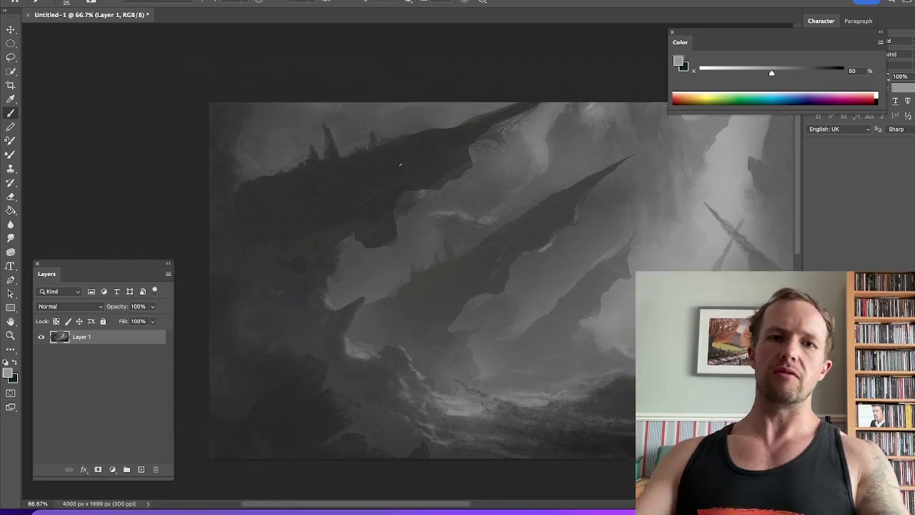
pyautogui.rightClick(410, 189)
pyautogui.scroll(5, 636, 392)
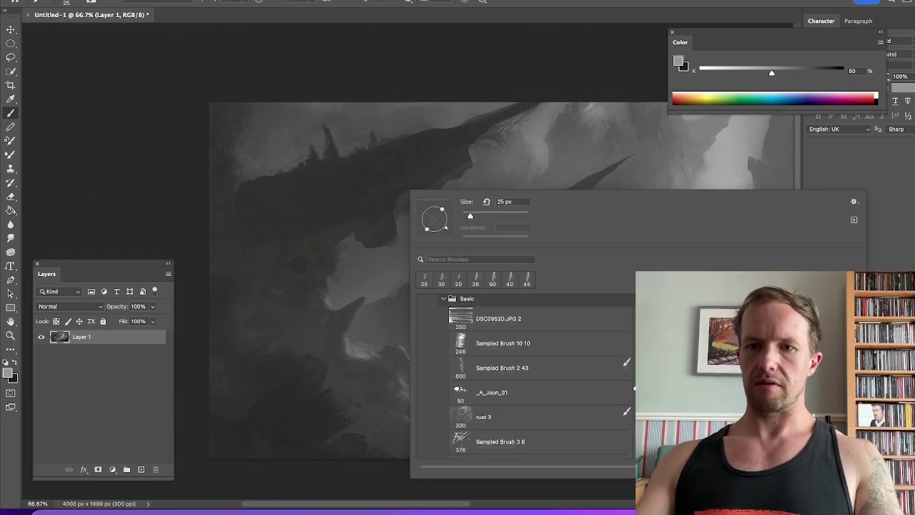
pyautogui.scroll(3, 635, 392)
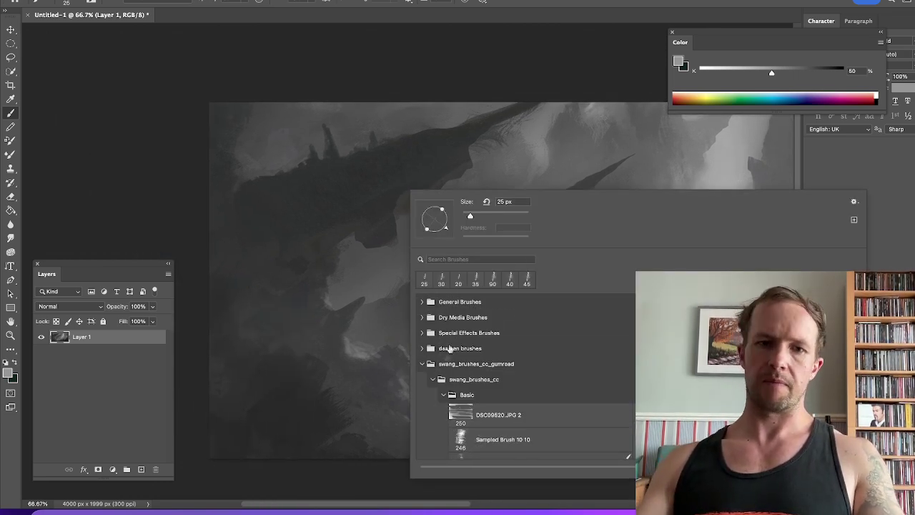
pyautogui.click(443, 395)
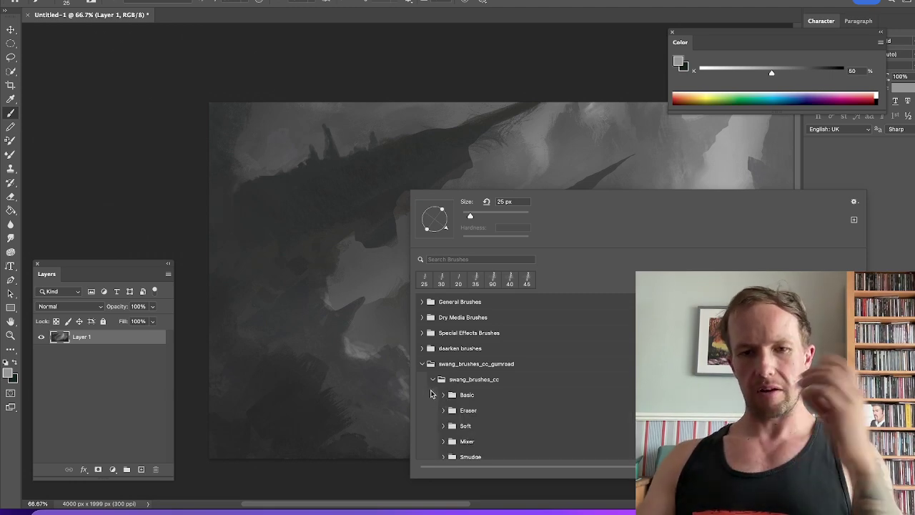
pyautogui.click(421, 302)
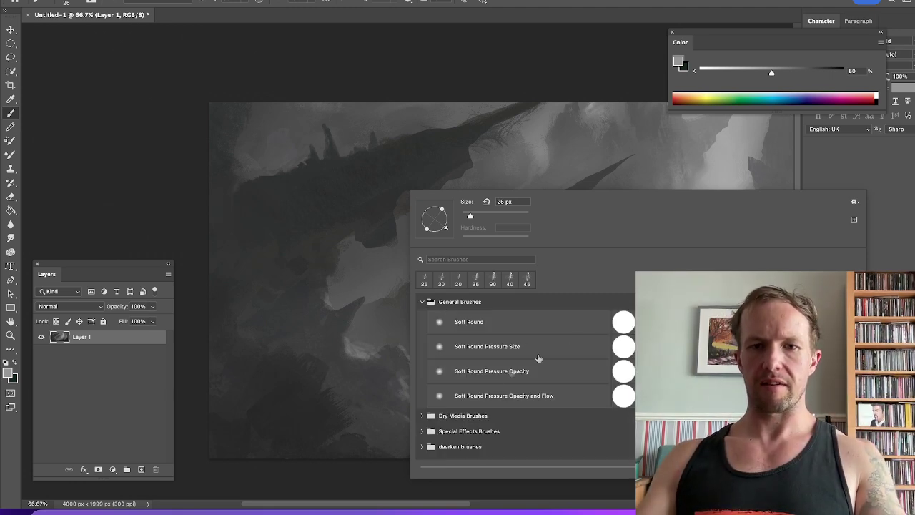
pyautogui.click(499, 397)
pyautogui.click(500, 18)
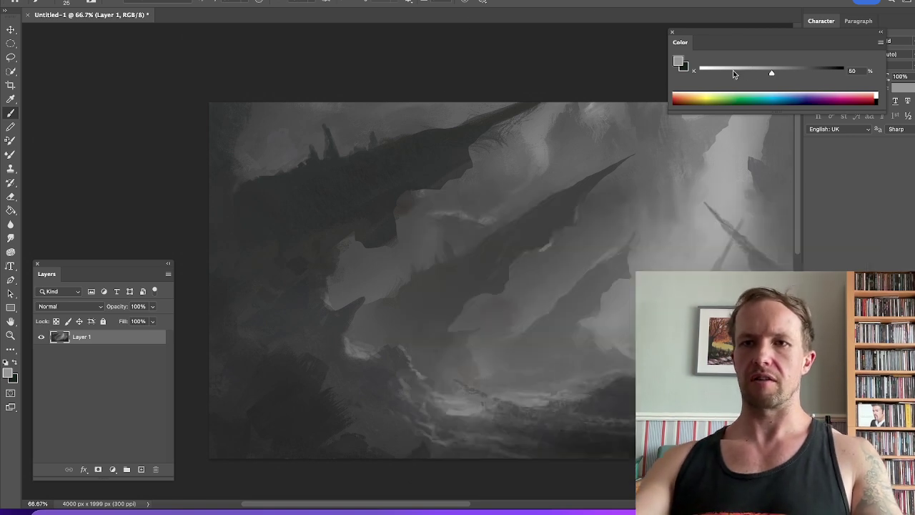
# Set the painting colour to 24% K and add a new layer above Layer 1
pyautogui.click(733, 74)
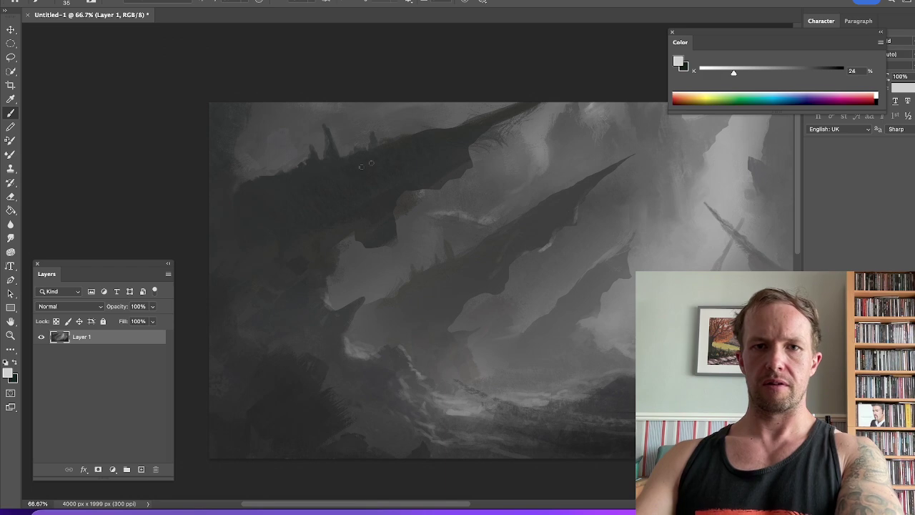
pyautogui.click(141, 469)
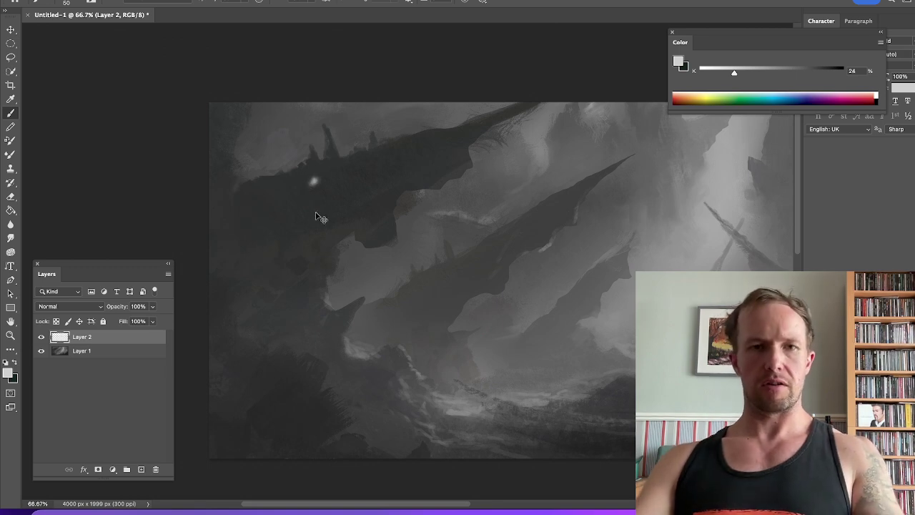
pyautogui.hotkey('ctrl', 'e')
pyautogui.click(141, 469)
# Paint soft glowing light spots and a short streak along the upper-left dark ridge at about 26 to 60 px
pyautogui.press('[')
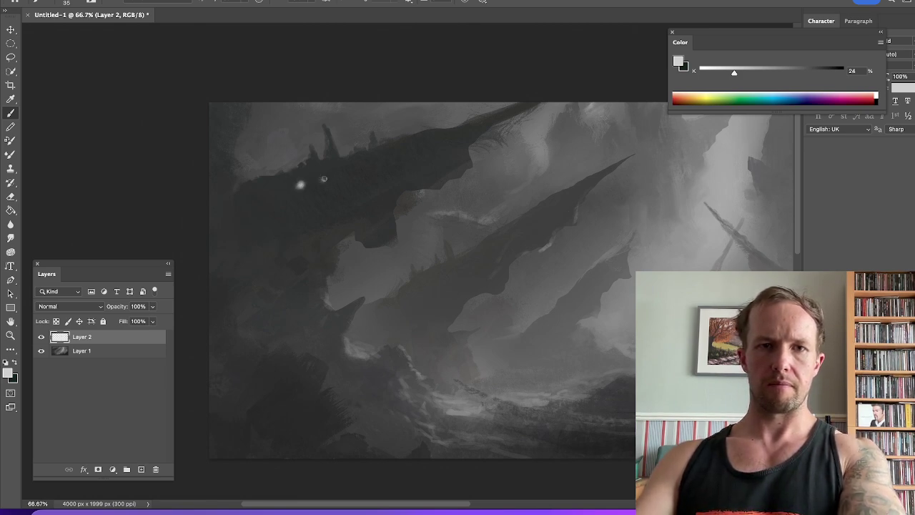
pyautogui.moveTo(323, 179); pyautogui.dragTo(325, 179)
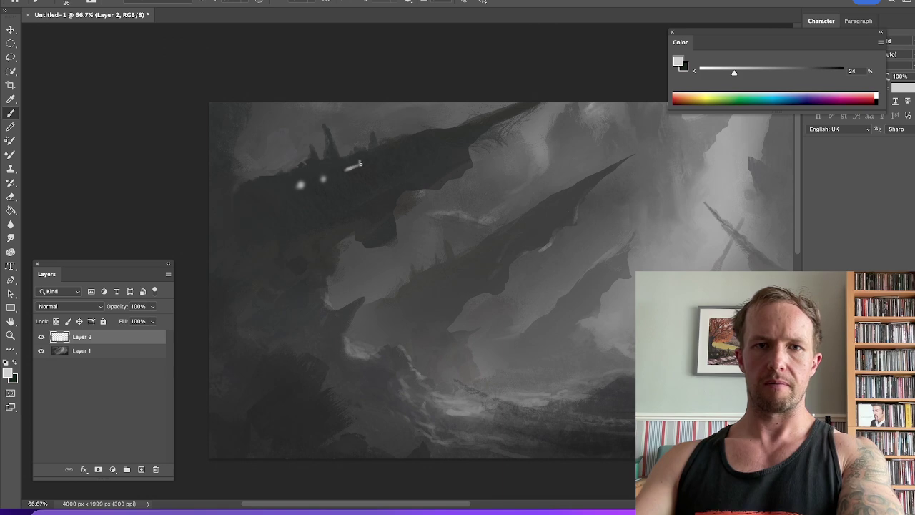
pyautogui.moveTo(364, 164); pyautogui.dragTo(376, 161)
pyautogui.press(']')
pyautogui.press('[')
pyautogui.moveTo(271, 192); pyautogui.dragTo(272, 193)
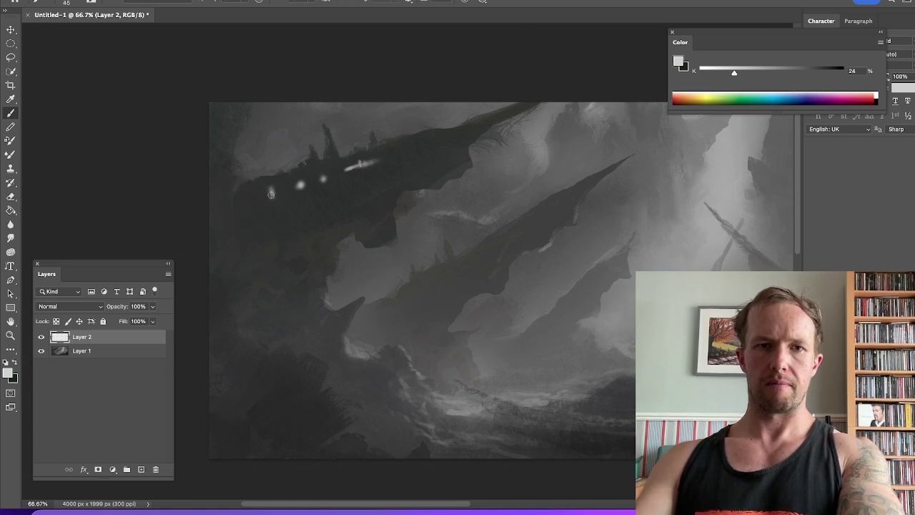
pyautogui.press('[')
pyautogui.press('[')
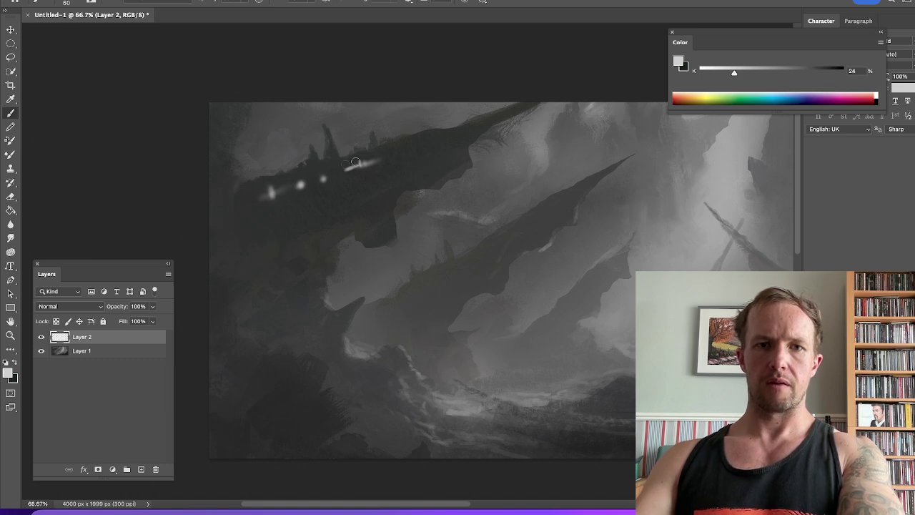
# Add smaller lights along the upper-left ridge's right end, towers and lower outcrop at 20 to 36 px
pyautogui.click(413, 144)
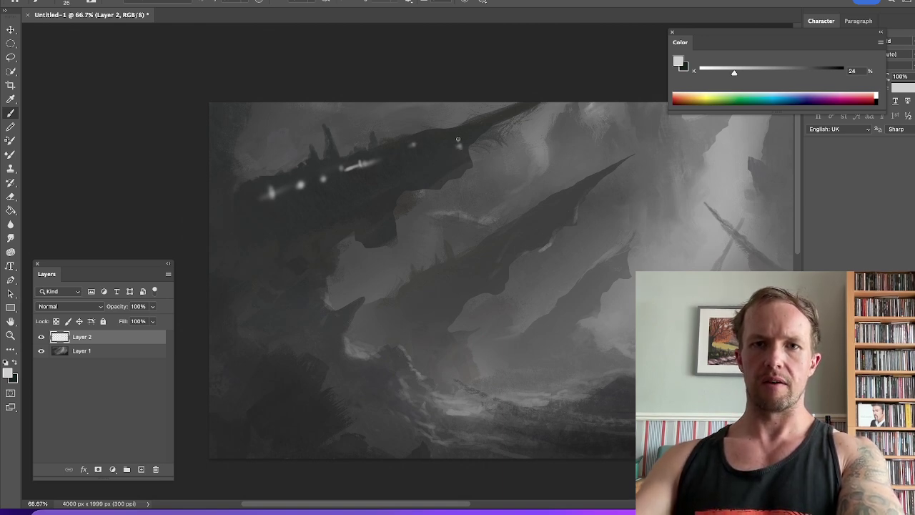
pyautogui.press('[')
pyautogui.press('[')
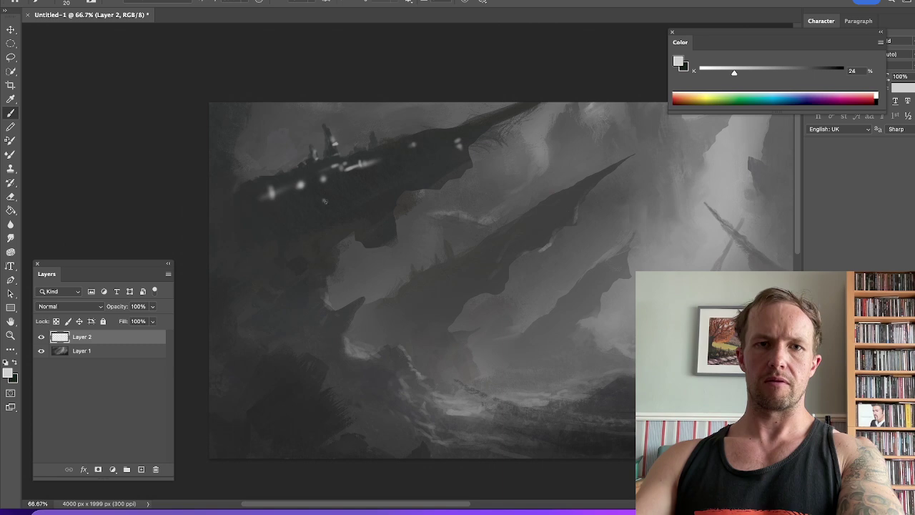
pyautogui.press(']')
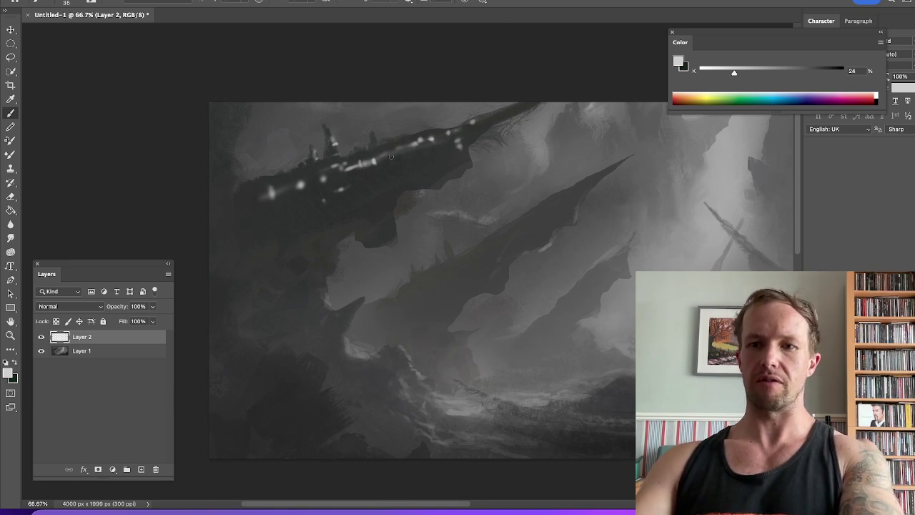
pyautogui.press('[')
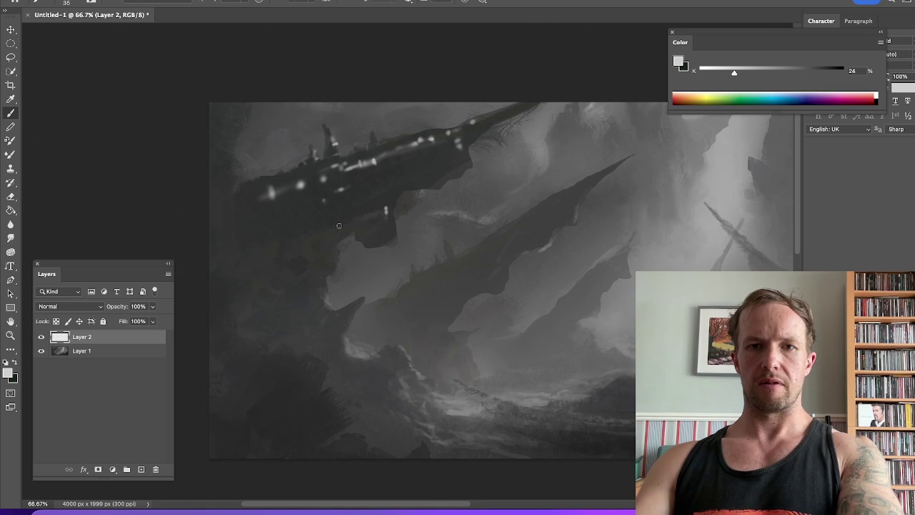
# Duplicate Layer 2 and shrink, rotate and skew the copied lights to follow the middle ridge
pyautogui.press('super+j')
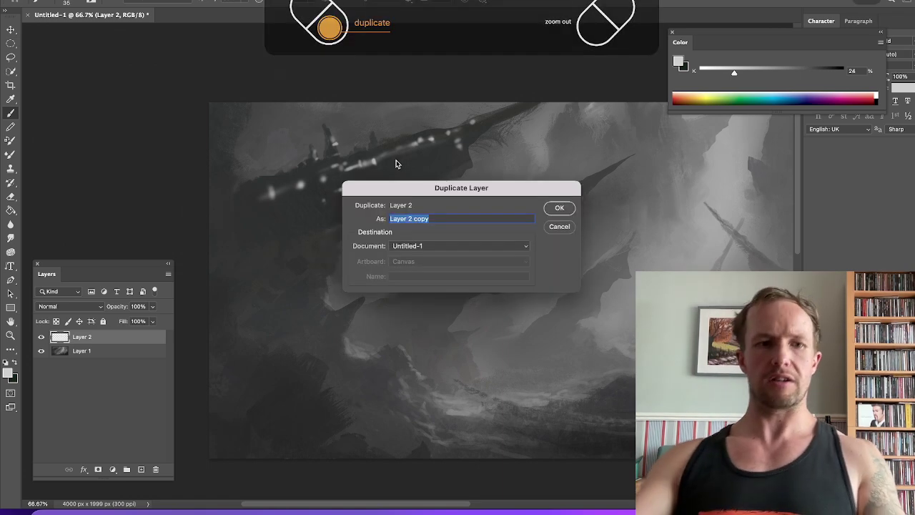
pyautogui.press('Return')
pyautogui.press('super+t')
pyautogui.moveTo(393, 175); pyautogui.dragTo(533, 262)
pyautogui.moveTo(637, 193); pyautogui.dragTo(557, 206)
pyautogui.moveTo(538, 256)
pyautogui.mouseDown()
pyautogui.moveTo(559, 237)
pyautogui.moveTo(531, 253)
pyautogui.mouseUp()
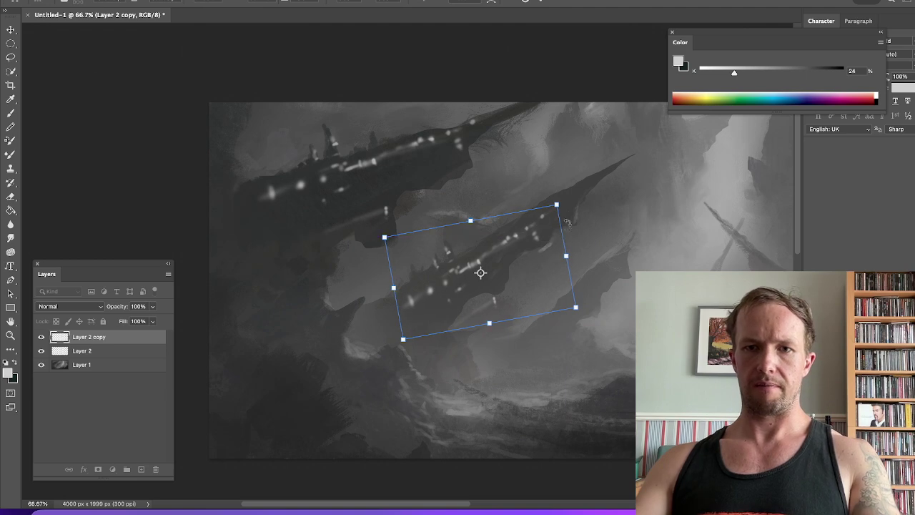
pyautogui.rightClick(537, 254)
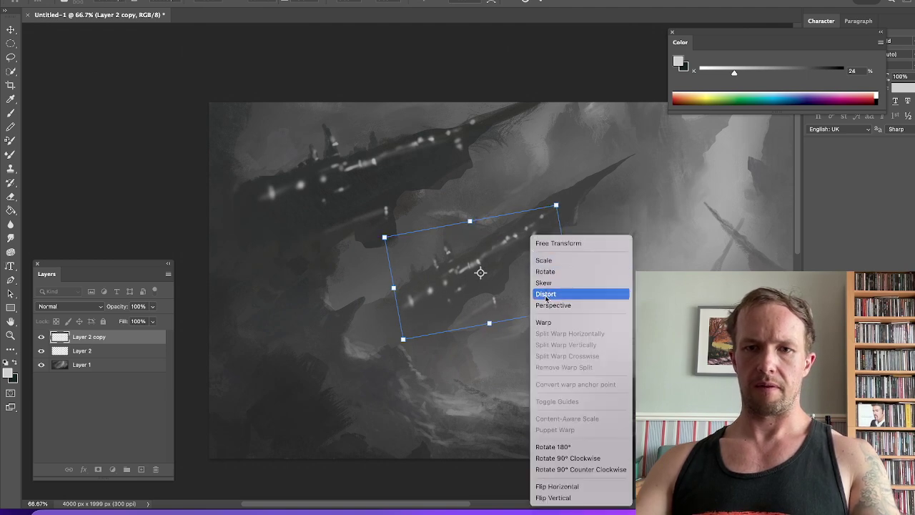
pyautogui.click(565, 265)
pyautogui.moveTo(566, 256)
pyautogui.mouseDown()
pyautogui.moveTo(600, 240)
pyautogui.moveTo(588, 244)
pyautogui.mouseUp()
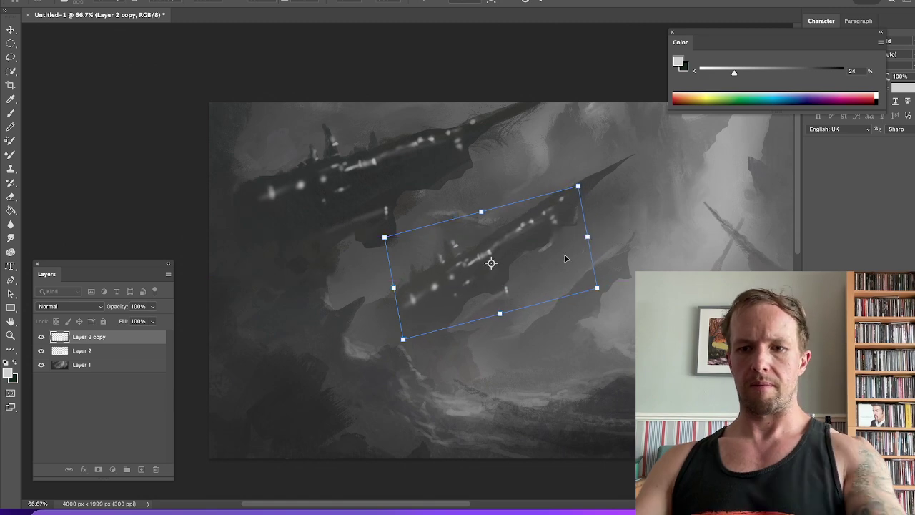
pyautogui.press('Return')
# Set the opacity of the middle ridge's lights layer to 52%
pyautogui.press('b')
pyautogui.click(152, 306)
pyautogui.moveTo(156, 320); pyautogui.dragTo(129, 322)
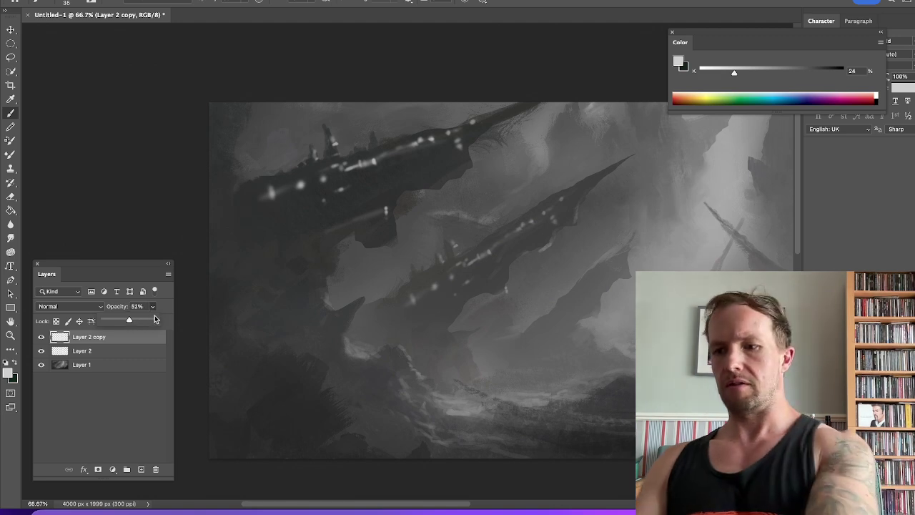
# Duplicate the middle ridge's lights layer and shrink, rotate and move the copy onto the smallest ridge
pyautogui.press('alt+super+j')
pyautogui.press('Return')
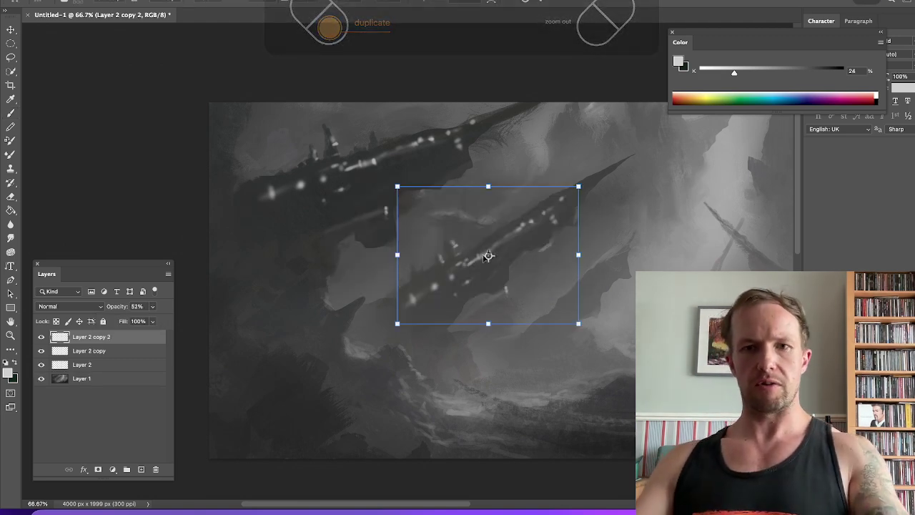
pyautogui.moveTo(626, 237); pyautogui.dragTo(625, 220)
pyautogui.moveTo(570, 175); pyautogui.dragTo(538, 211)
pyautogui.moveTo(529, 267); pyautogui.dragTo(605, 290)
pyautogui.moveTo(656, 246); pyautogui.dragTo(645, 234)
pyautogui.moveTo(603, 284); pyautogui.dragTo(591, 291)
pyautogui.press('Return')
pyautogui.press('b')
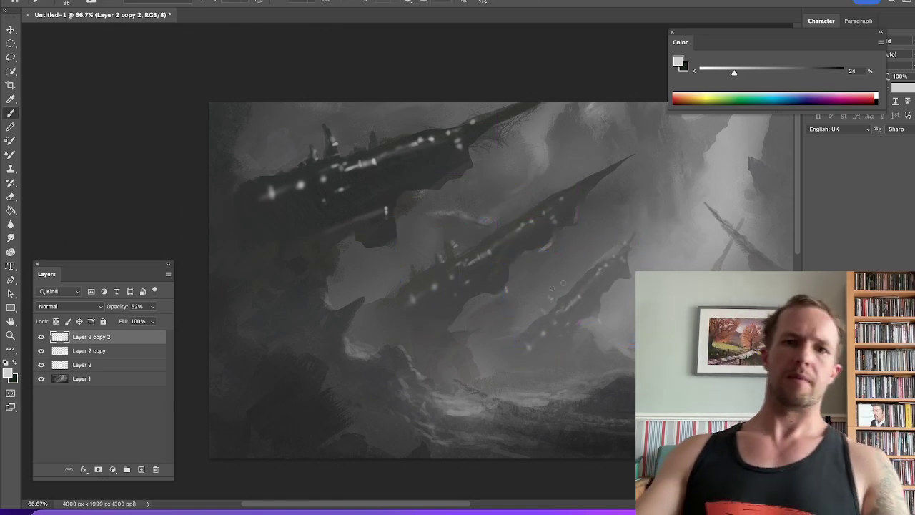
# Sample the light mist above the right-hand rocks and lighten the painting colour to 7% K
pyautogui.hotkey('ctrl', '-')
pyautogui.hotkey('ctrl', '-')
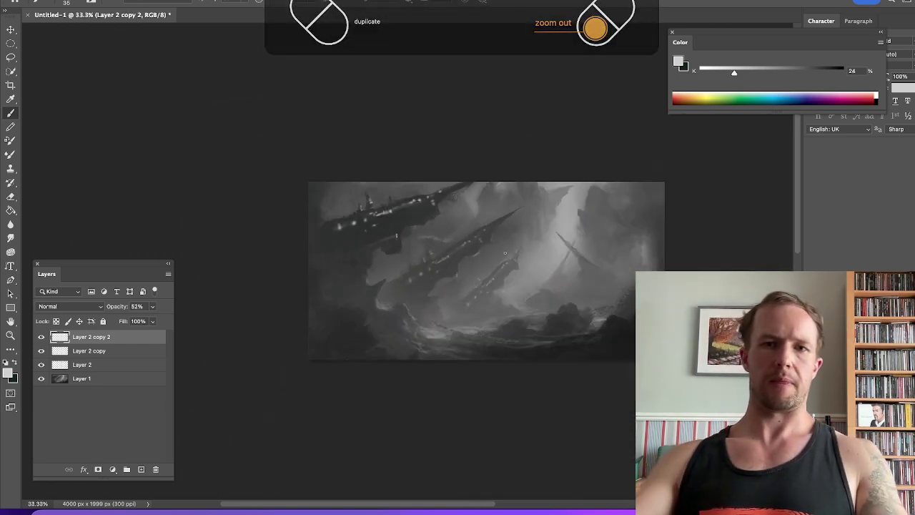
pyautogui.hotkey('ctrl', '+')
pyautogui.hotkey('ctrl', '+')
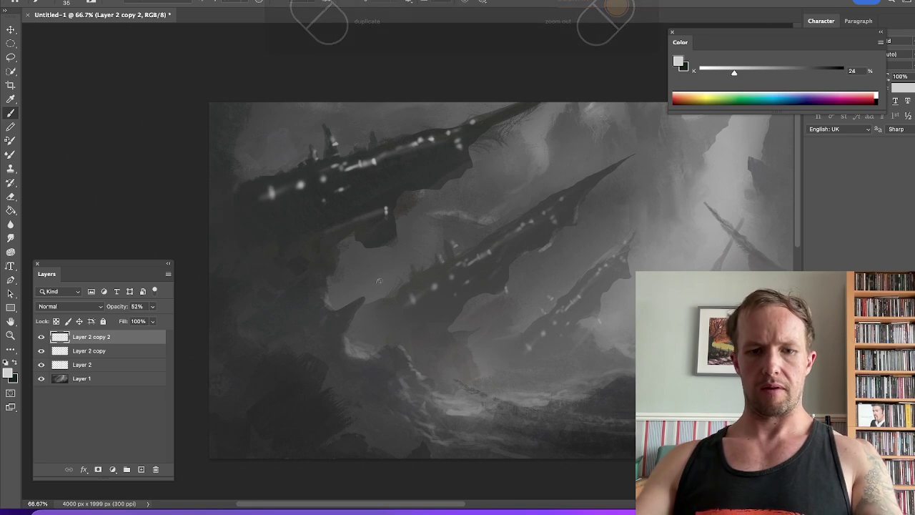
pyautogui.hscroll(5, 535, 288)
pyautogui.scroll(-1, 535, 288)
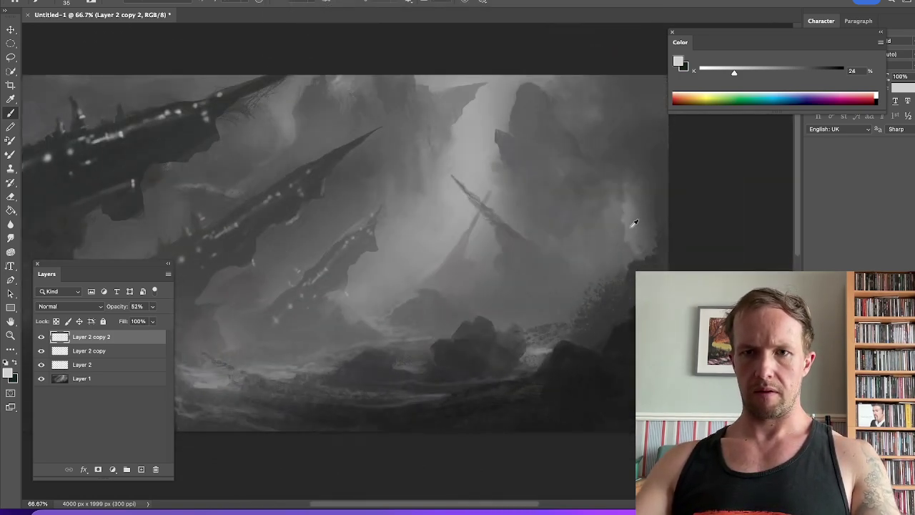
pyautogui.keyDown('alt'); pyautogui.click(634, 223); pyautogui.keyUp('alt')
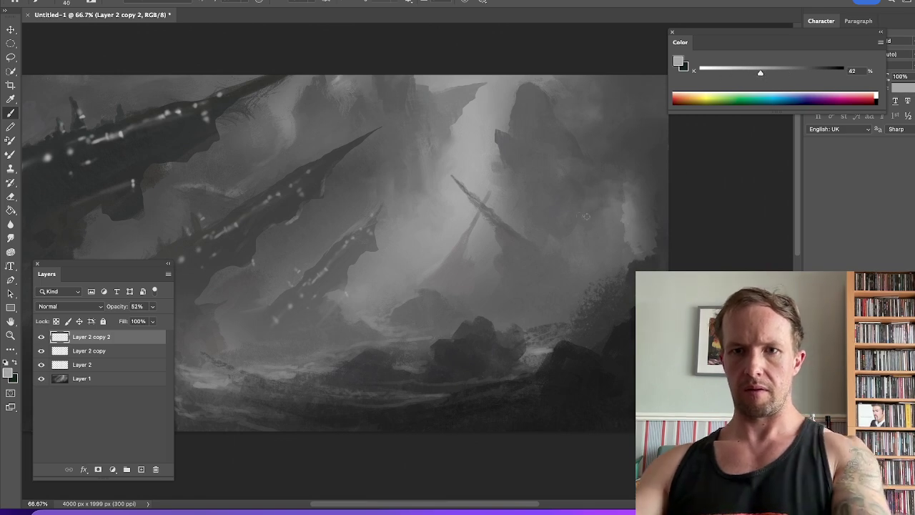
pyautogui.moveTo(718, 72); pyautogui.dragTo(709, 72)
# Adjust the soft brush size to 125 px
pyautogui.press(']')
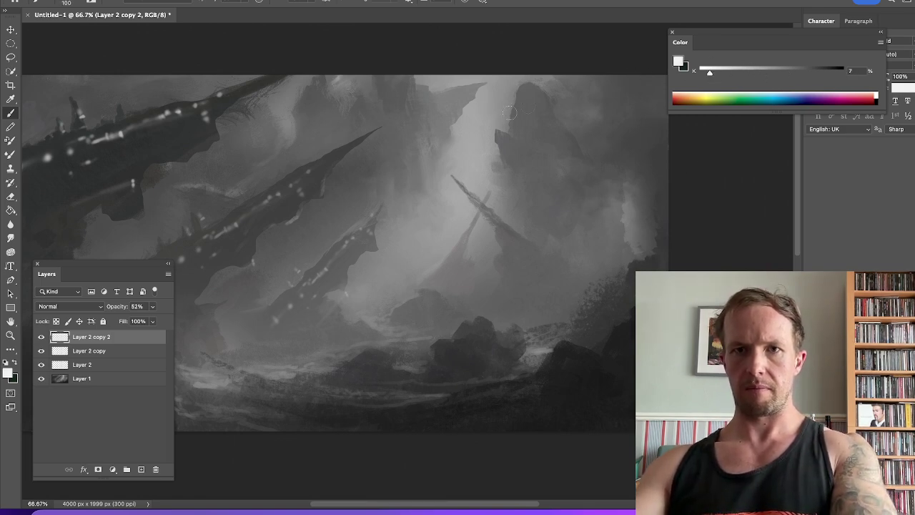
pyautogui.press(']')
pyautogui.press(']')
pyautogui.press(']')
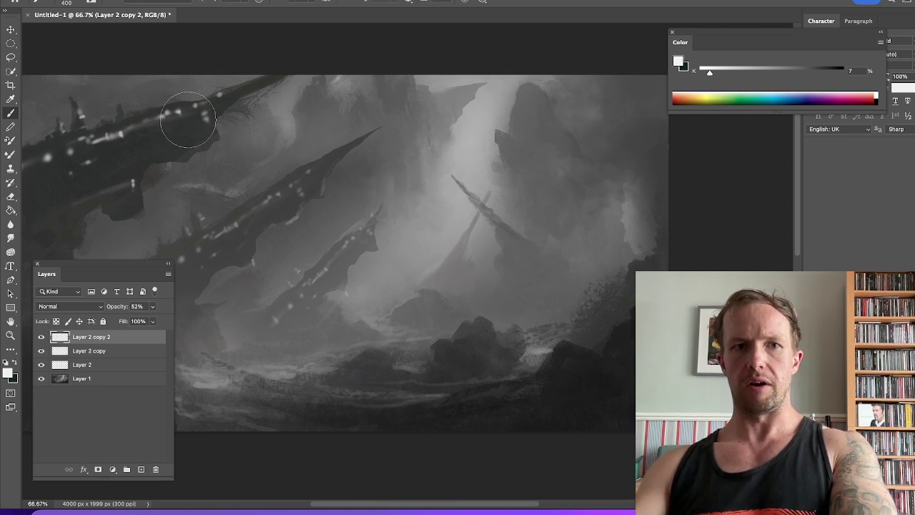
pyautogui.press('[')
pyautogui.press('[')
pyautogui.press('[')
pyautogui.press('[')
pyautogui.press('[')
pyautogui.press('[')
pyautogui.moveTo(93, 148); pyautogui.dragTo(226, 117)
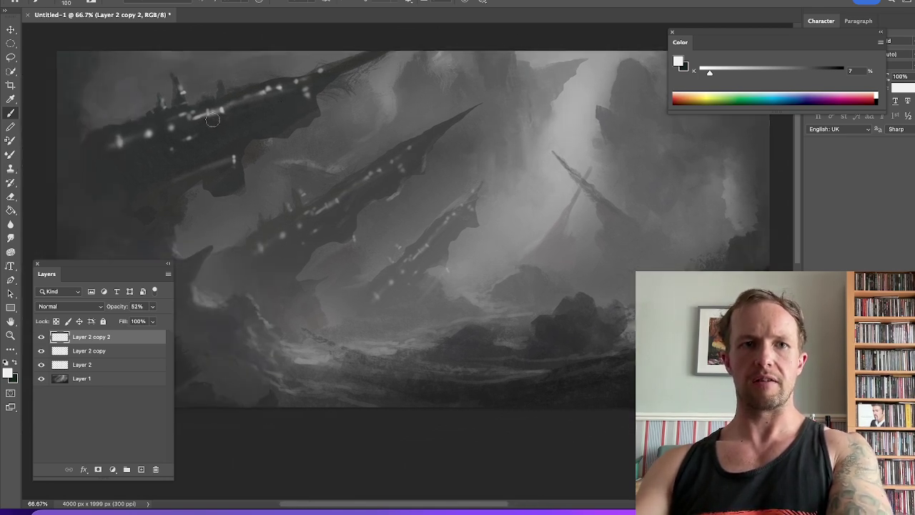
pyautogui.press(']')
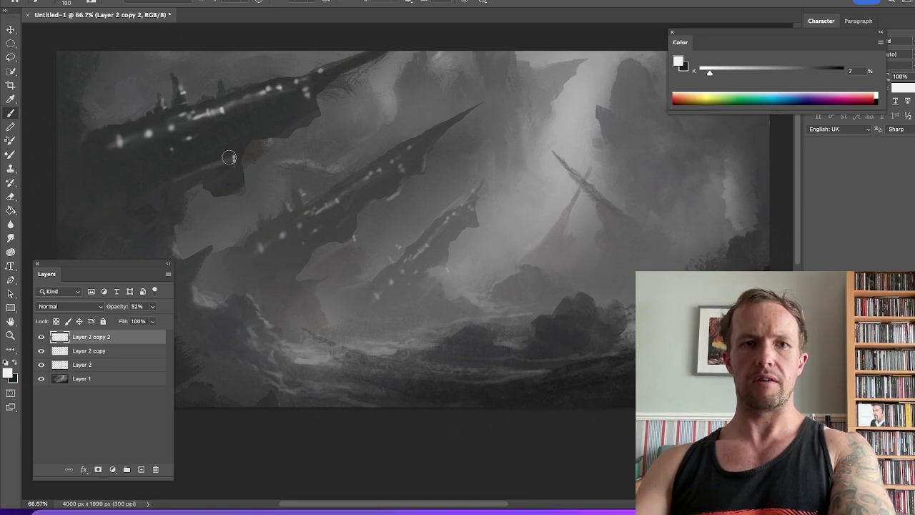
pyautogui.press(']')
pyautogui.press(']')
pyautogui.press(']')
pyautogui.hscroll(10, 247, 176)
pyautogui.scroll(-2, 247, 176)
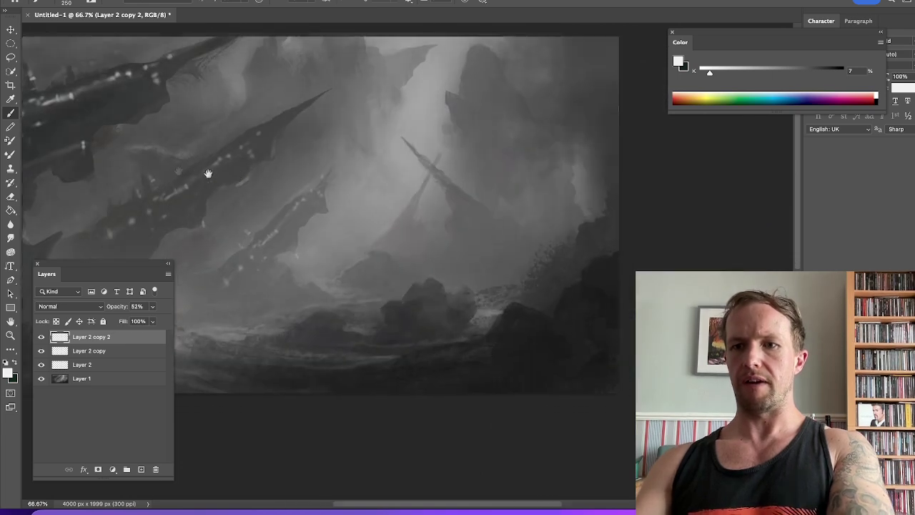
pyautogui.press('[')
pyautogui.press('[')
pyautogui.press('[')
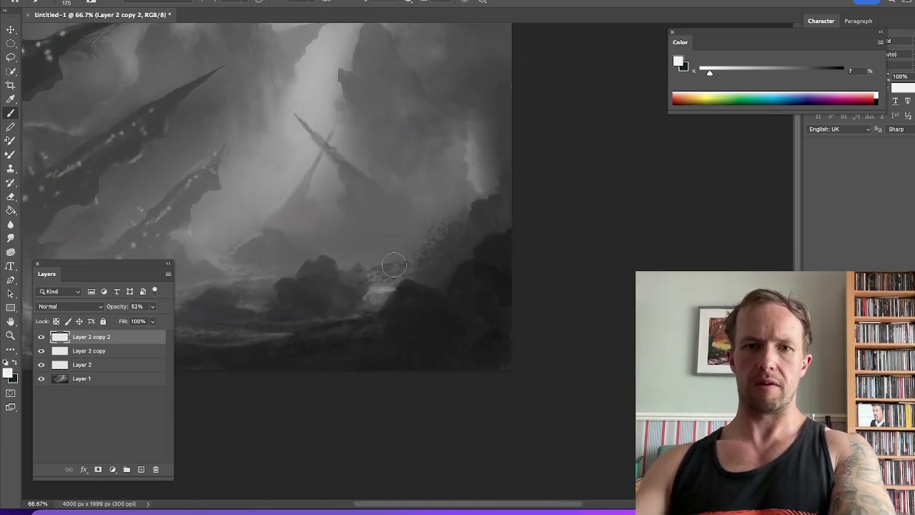
pyautogui.press('[')
pyautogui.press('[')
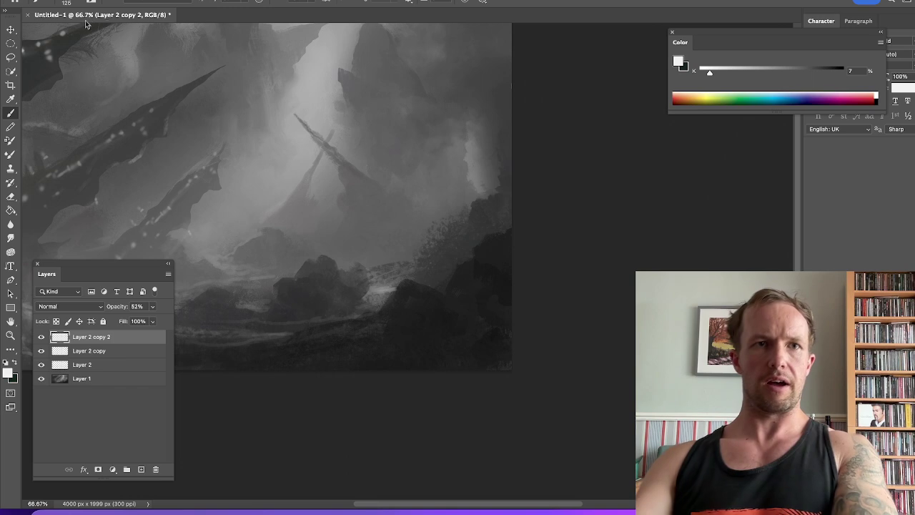
# Change the brush's blending mode and open its opacity setting
pyautogui.click(154, 2)
pyautogui.click(163, 122)
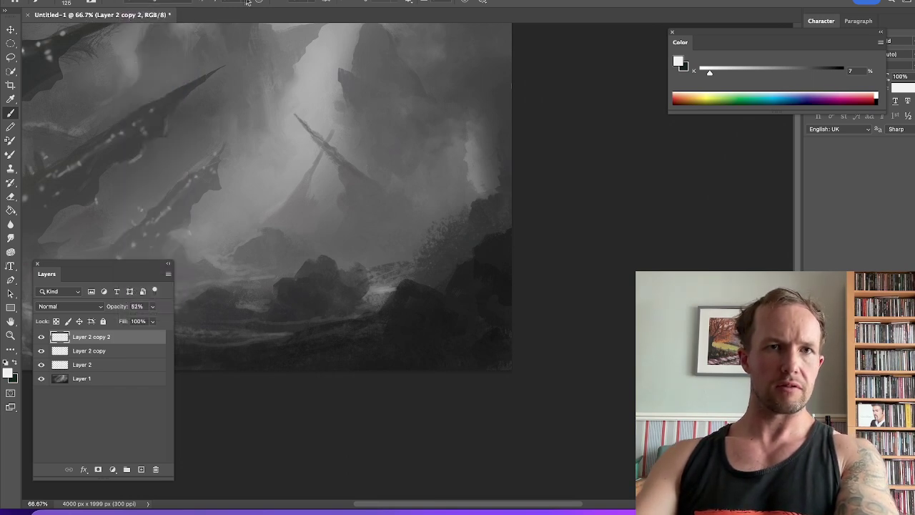
pyautogui.click(247, 2)
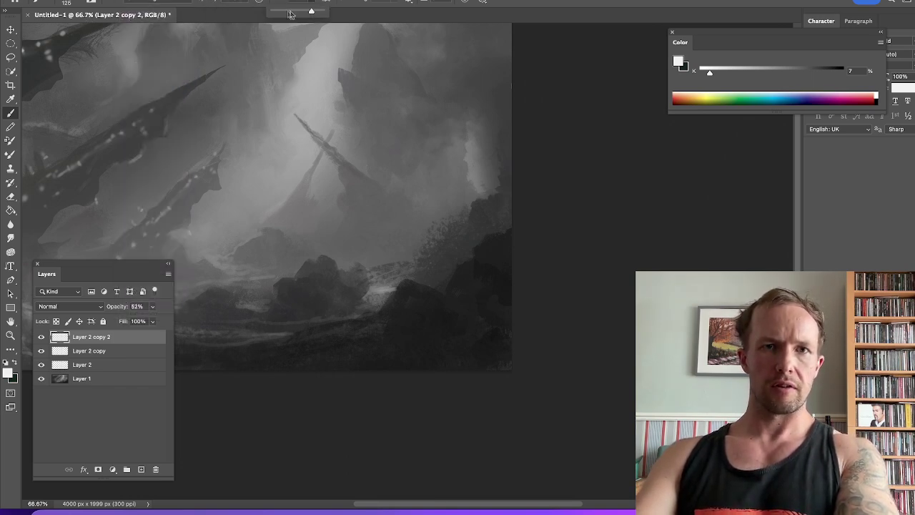
# Merge all visible layers into a single layer
pyautogui.rightClick(106, 339)
pyautogui.moveTo(160, 499)
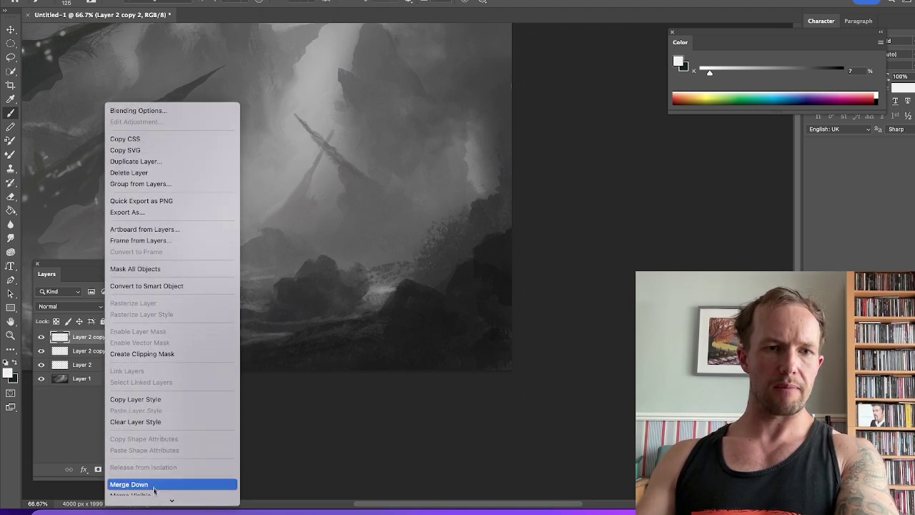
pyautogui.click(158, 428)
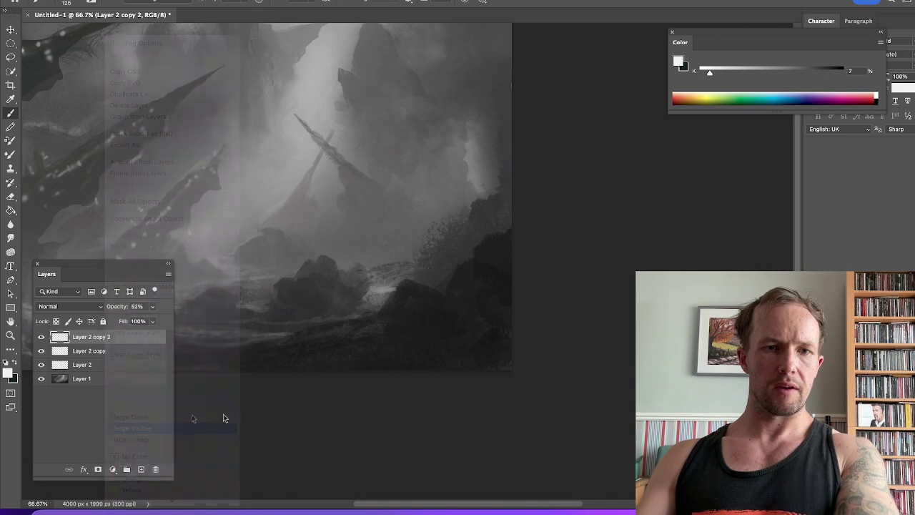
pyautogui.click(529, 507)
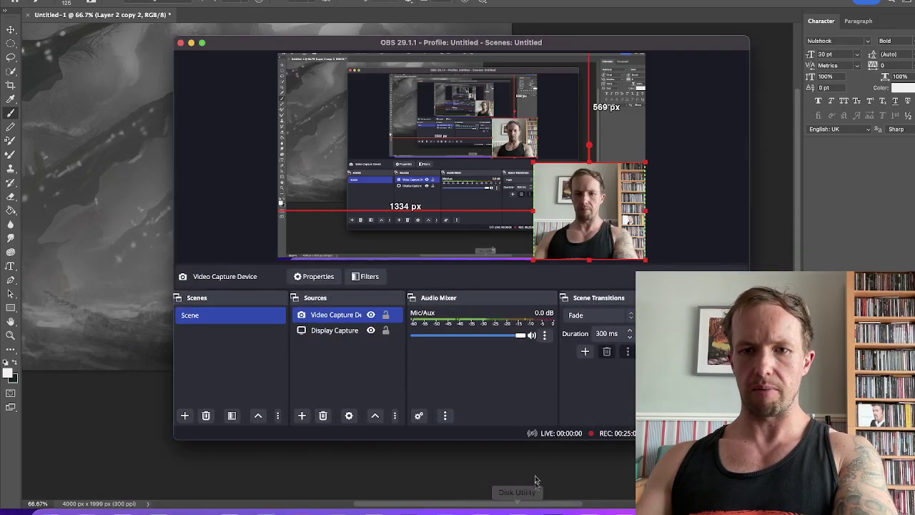
pyautogui.click(191, 43)
pyautogui.click(551, 168)
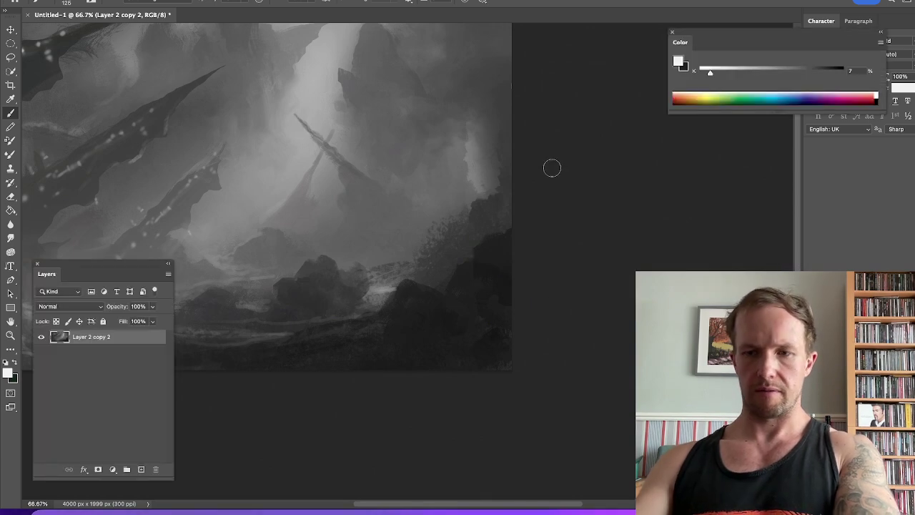
# Enlarge the soft brush to 250 px and paint a brighter glow along the misty ground in the foreground
pyautogui.press('super+minus')
pyautogui.press('super+minus')
pyautogui.press('super+minus')
pyautogui.moveTo(365, 300); pyautogui.dragTo(470, 282)
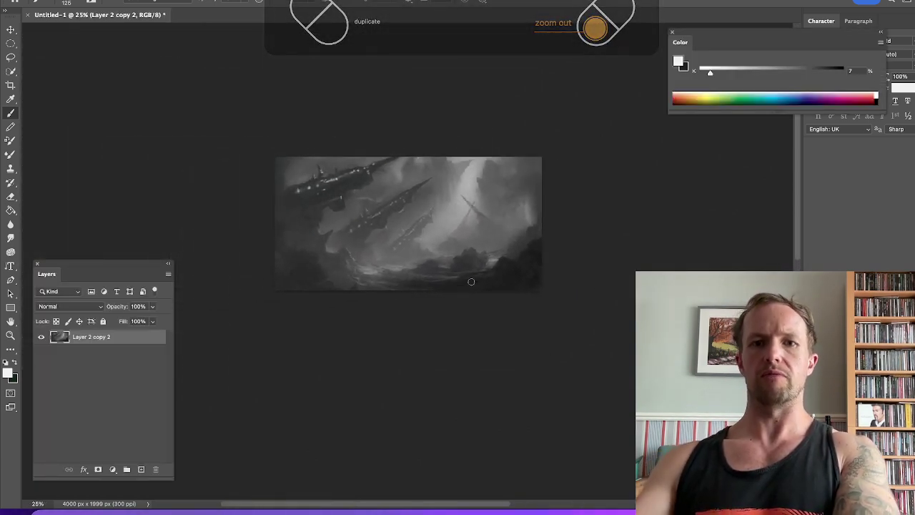
pyautogui.scroll(-2, 470, 282)
pyautogui.scroll(2, 471, 282)
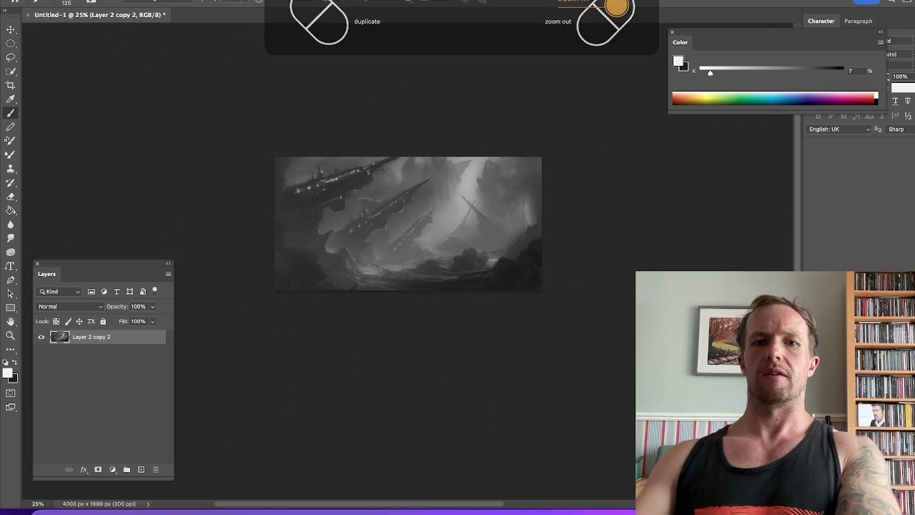
pyautogui.press(']')
pyautogui.press(']')
pyautogui.press(']')
pyautogui.press(']')
pyautogui.press(']')
pyautogui.press(']')
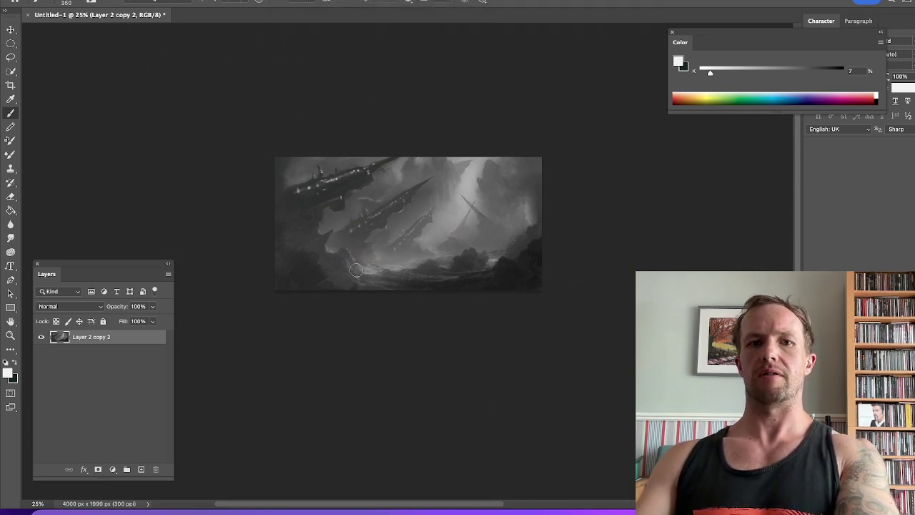
pyautogui.moveTo(354, 270); pyautogui.dragTo(432, 263)
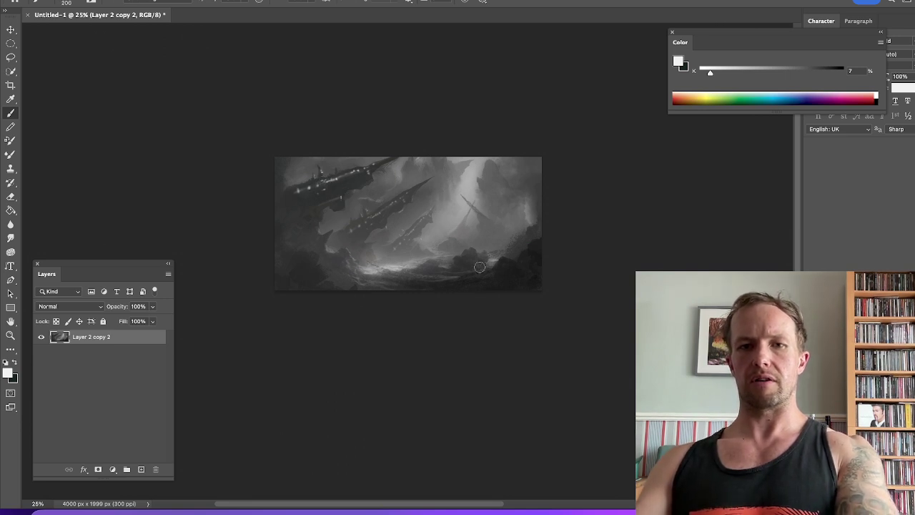
# Add a glow beside the right-hand foreground rocks and enlarge the Color Dodge brush in stages to 700 px for broader light
pyautogui.press(']')
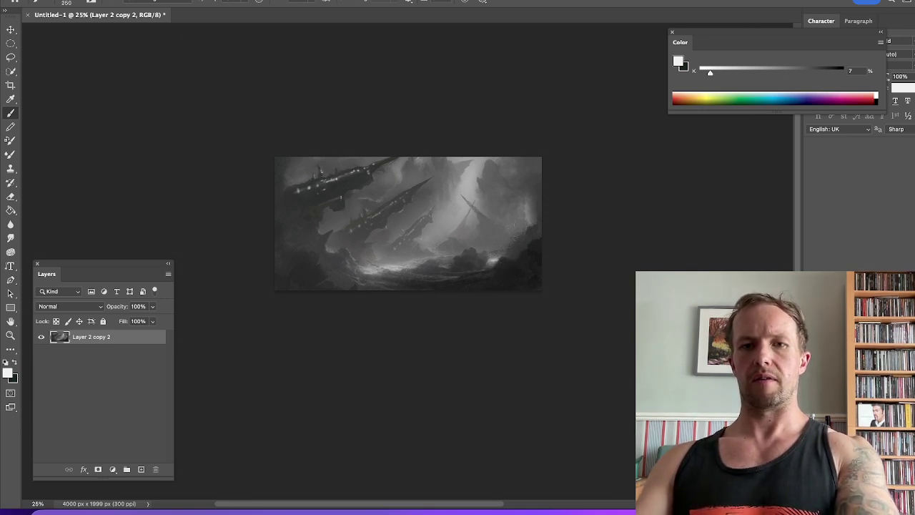
pyautogui.press(']')
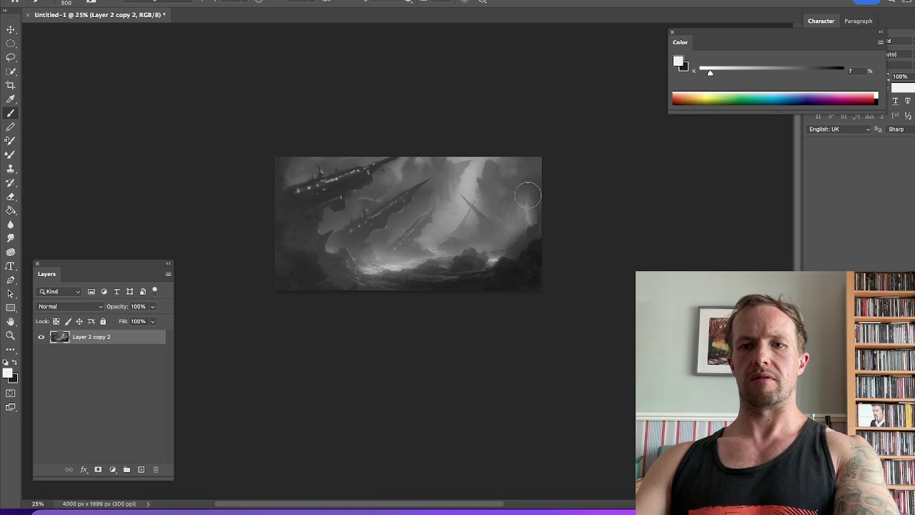
pyautogui.hotkey('ctrl', '-')
pyautogui.hotkey('ctrl', '-')
pyautogui.hotkey('ctrl', '-')
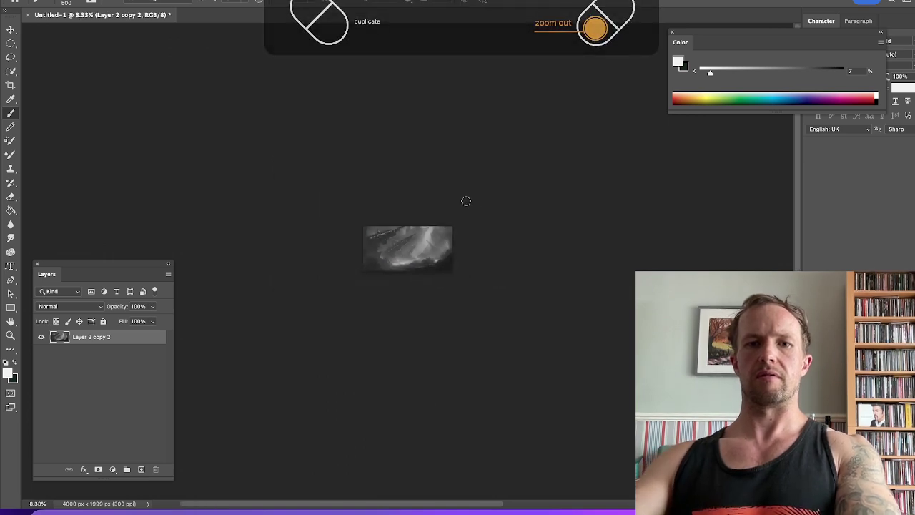
pyautogui.press(']')
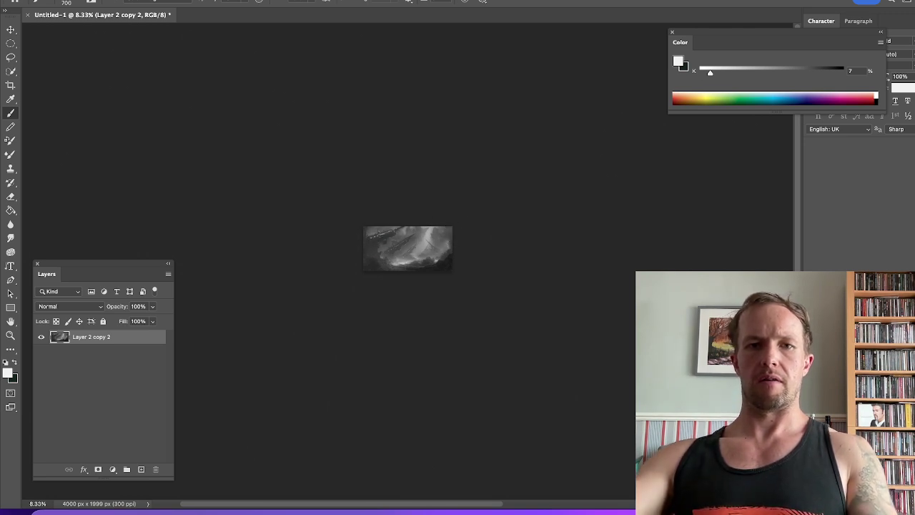
pyautogui.hotkey('ctrl', '+')
pyautogui.hotkey('ctrl', '+')
pyautogui.hotkey('ctrl', '+')
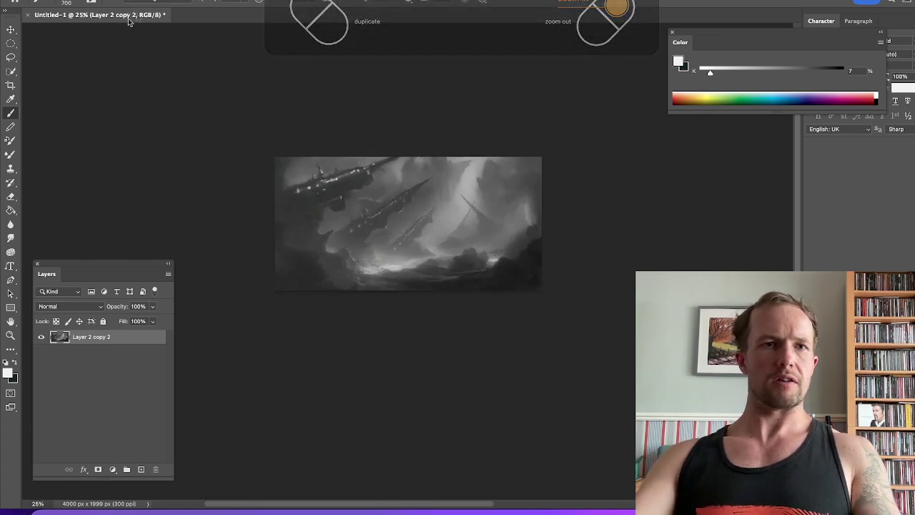
# Switch the brush to Multiply at 1200 px, sample the dark foreground and lighten the painting colour to 78% K
pyautogui.click(154, 2)
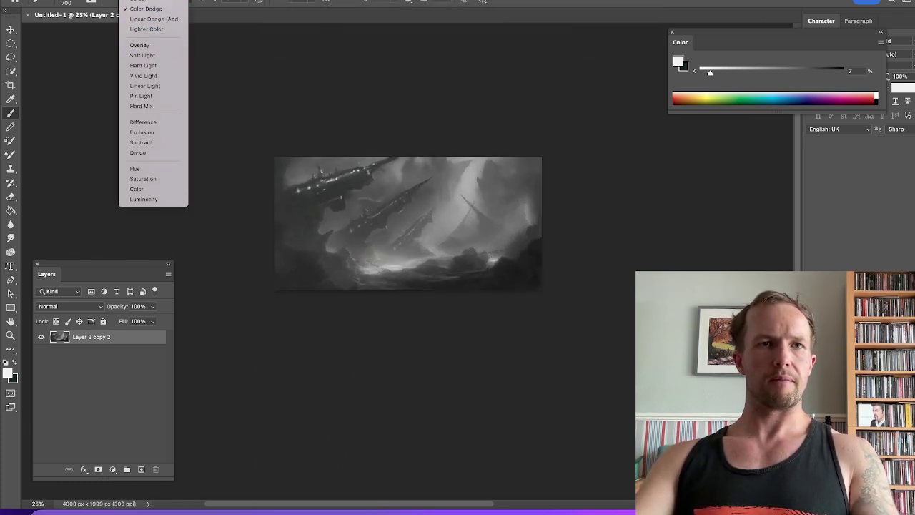
pyautogui.click(164, 38)
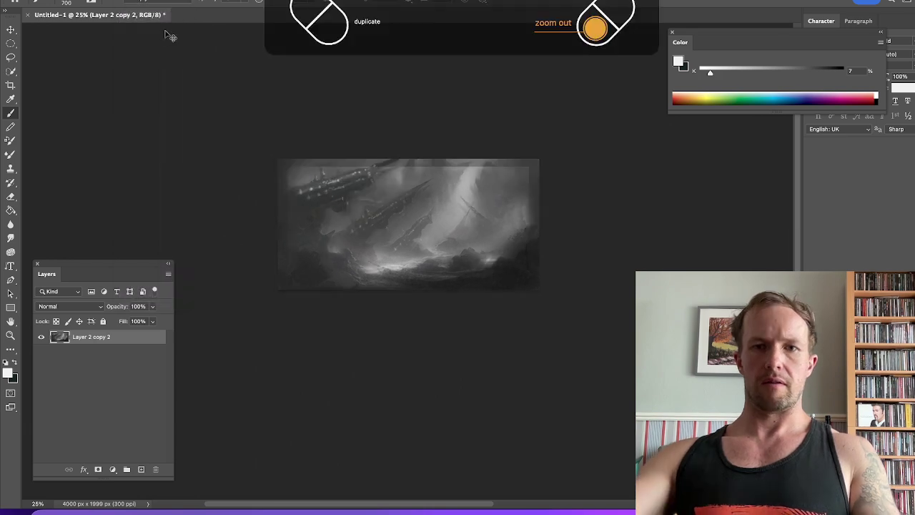
pyautogui.hotkey('ctrl', '-')
pyautogui.hotkey('ctrl', '-')
pyautogui.keyDown('alt'); pyautogui.click(466, 266); pyautogui.keyUp('alt')
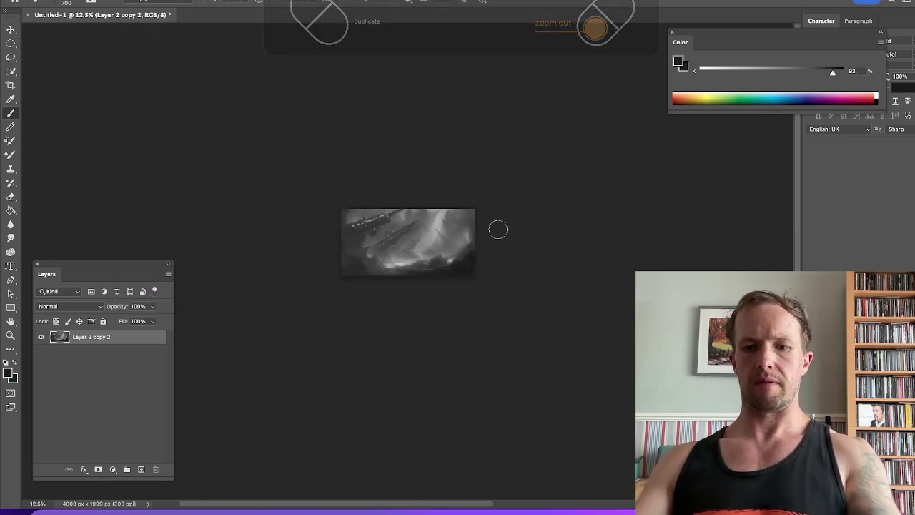
pyautogui.click(812, 69)
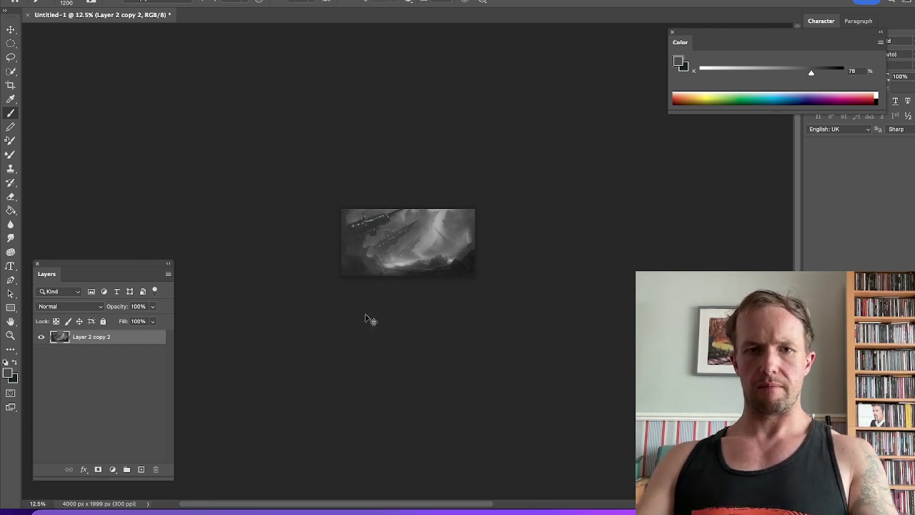
# Apply Auto Contrast to the merged painting
pyautogui.press('super+equal')
pyautogui.press('super+equal')
pyautogui.press('super+equal')
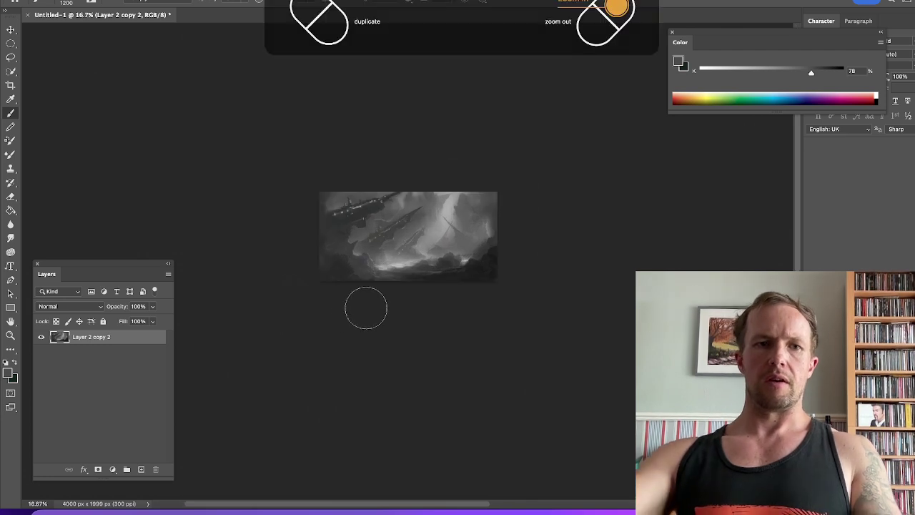
pyautogui.click(130, 1)
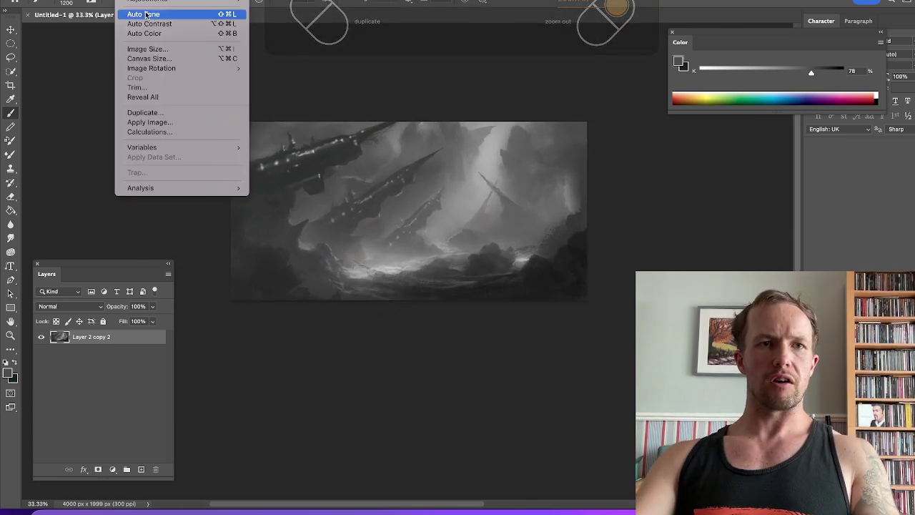
pyautogui.click(150, 24)
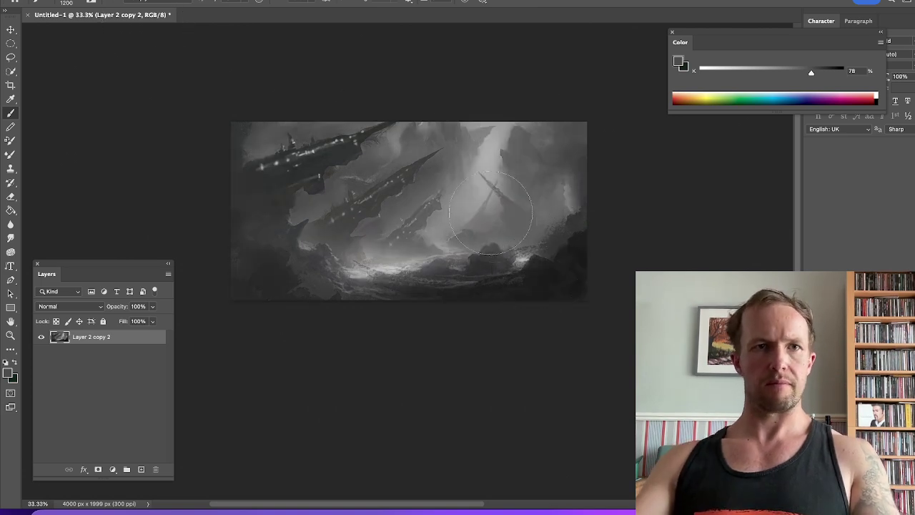
# Change the brush's blending mode from Multiply and adjust its opacity and flow for soft painting
pyautogui.click(158, 2)
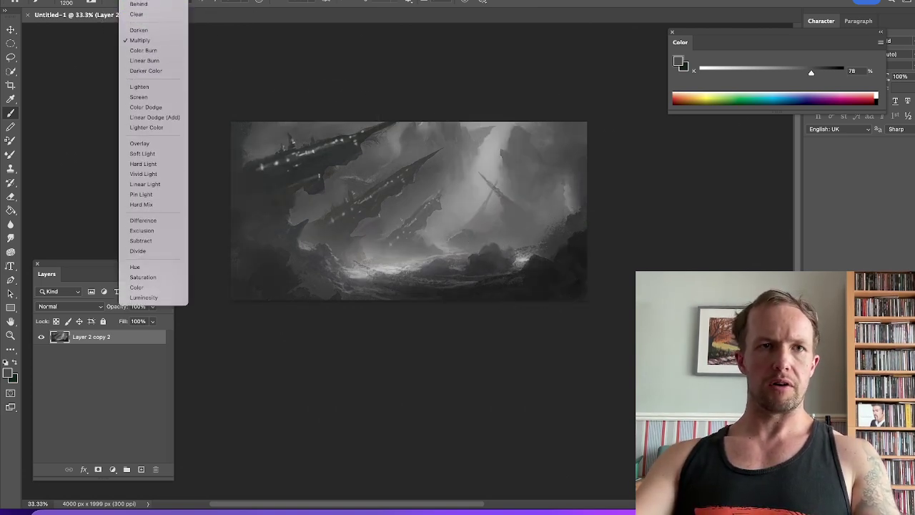
pyautogui.click(248, 2)
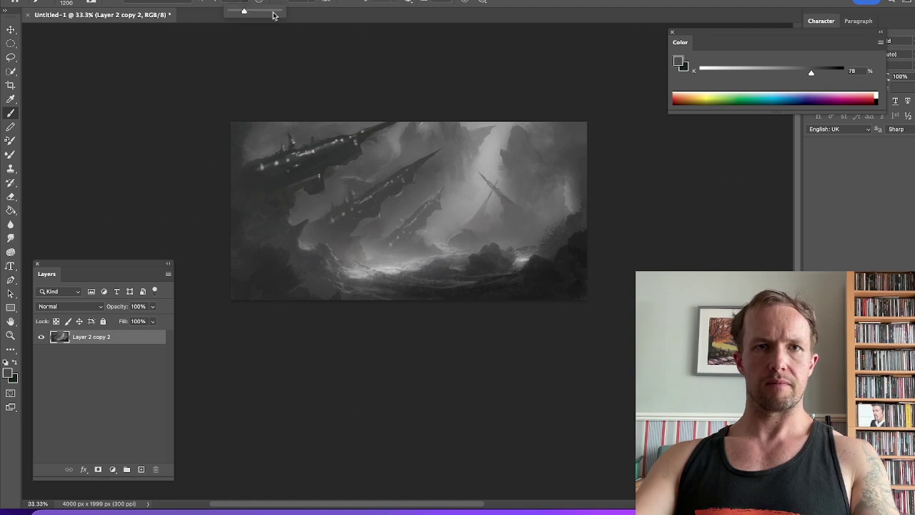
pyautogui.click(315, 2)
pyautogui.click(344, 11)
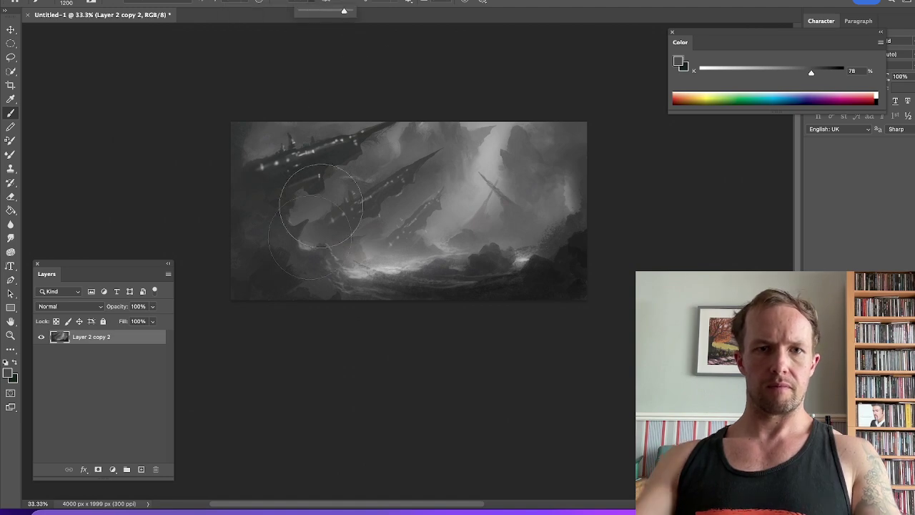
# Sample the dark foreground at 92% K and the mist at 71% K, softly toning down the outer rocks and the light shaft
pyautogui.keyDown('alt'); pyautogui.click(268, 256); pyautogui.keyUp('alt')
pyautogui.keyDown('alt'); pyautogui.click(543, 281); pyautogui.keyUp('alt')
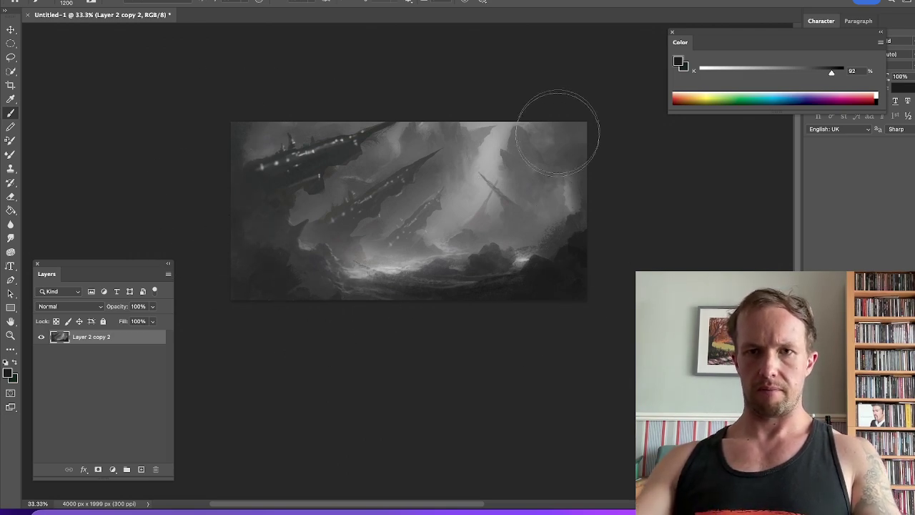
pyautogui.keyDown('alt'); pyautogui.click(454, 157); pyautogui.keyUp('alt')
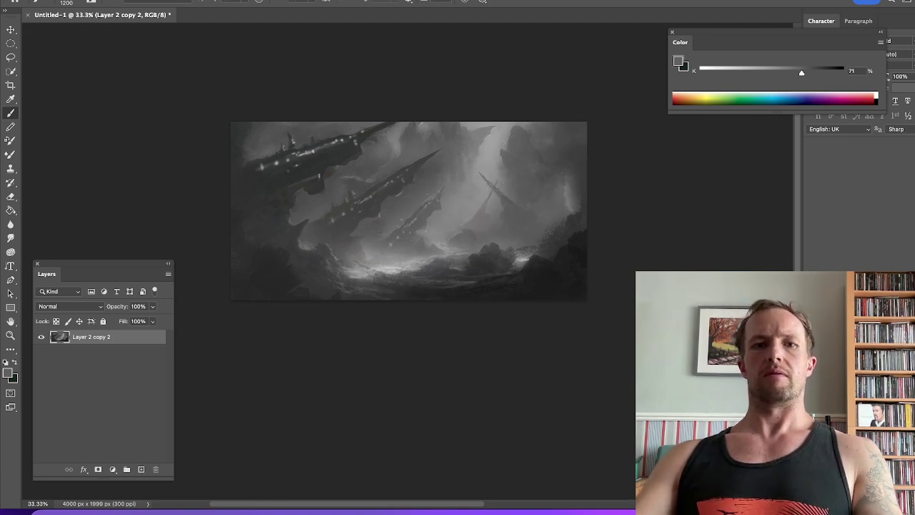
pyautogui.hotkey('ctrl', '+')
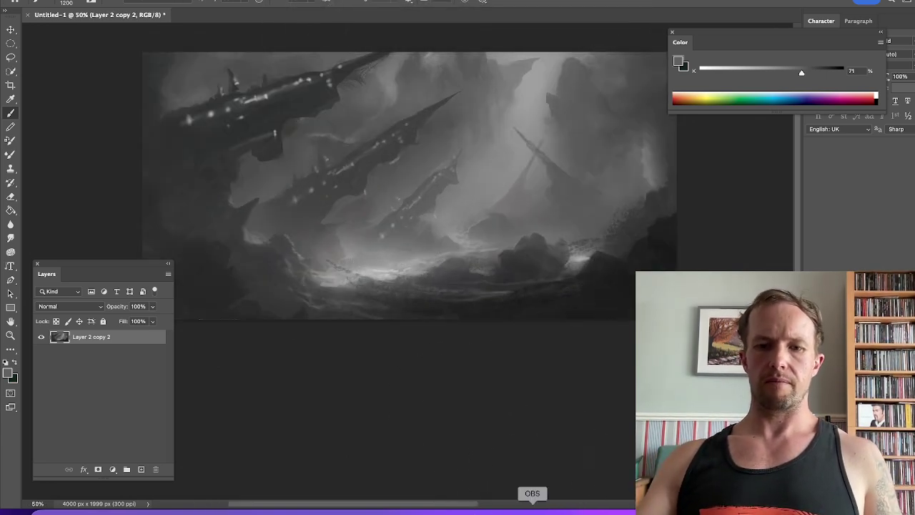
# Switch to OBS and enlarge the webcam video source in the preview
pyautogui.click(532, 509)
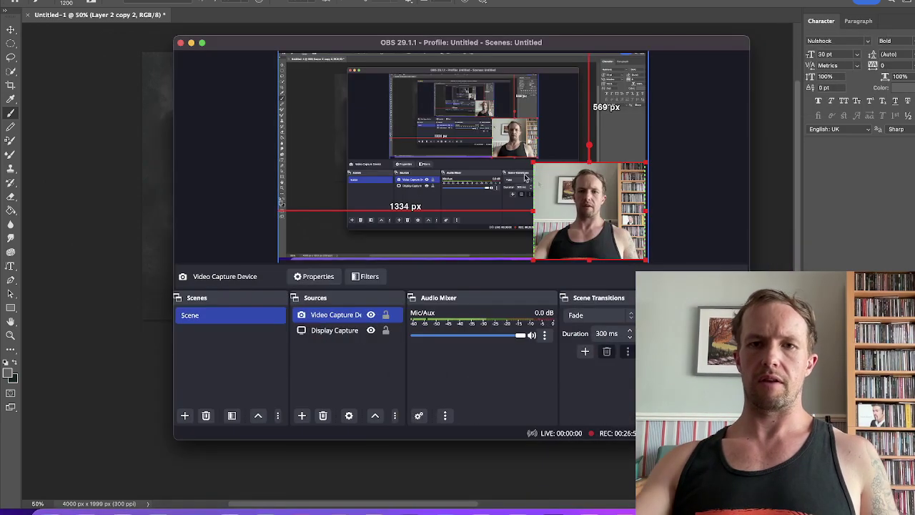
pyautogui.moveTo(533, 164); pyautogui.dragTo(425, 64)
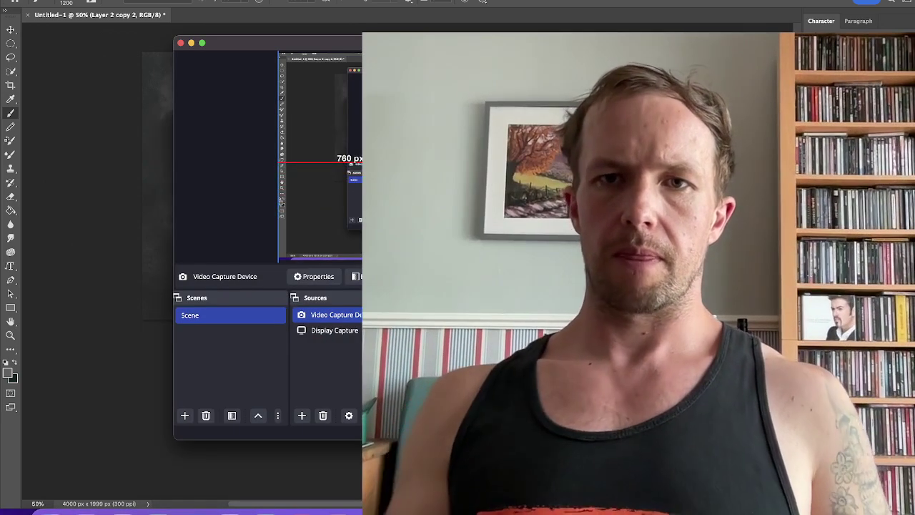